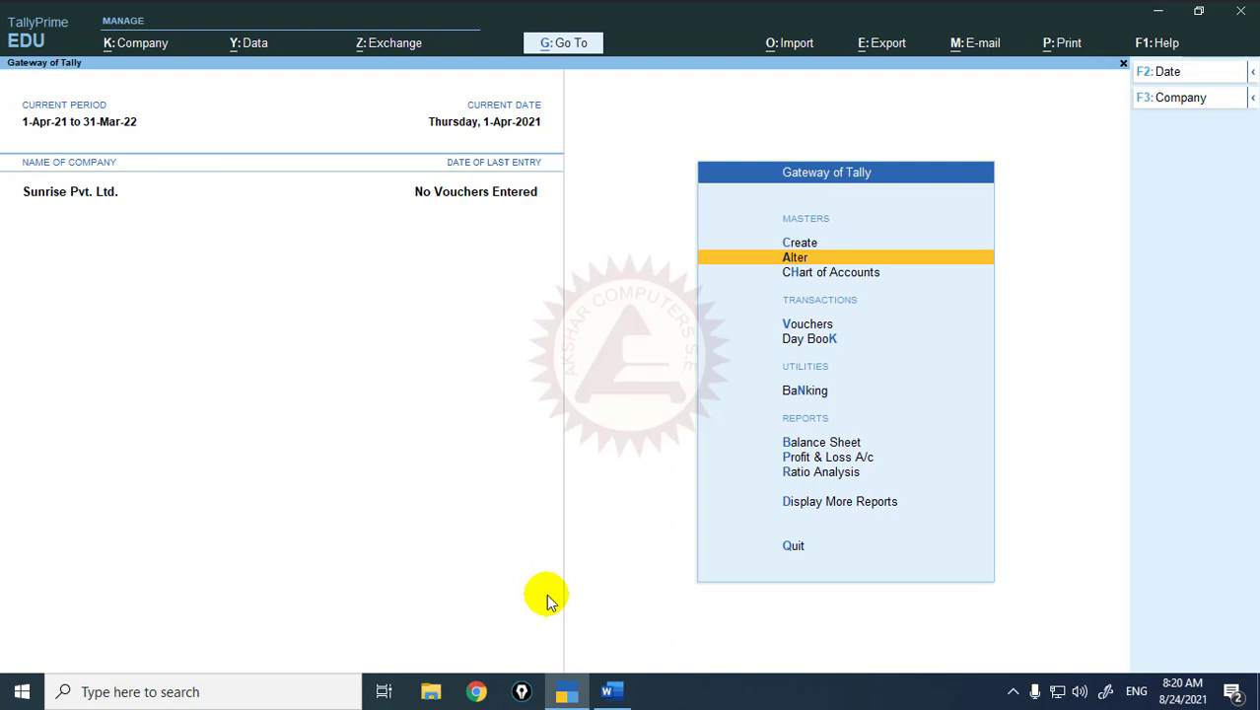
- Review the particulars and amounts of problem set 1 in the Ledger creation Word document and return to TallyPrime
click(610, 687)
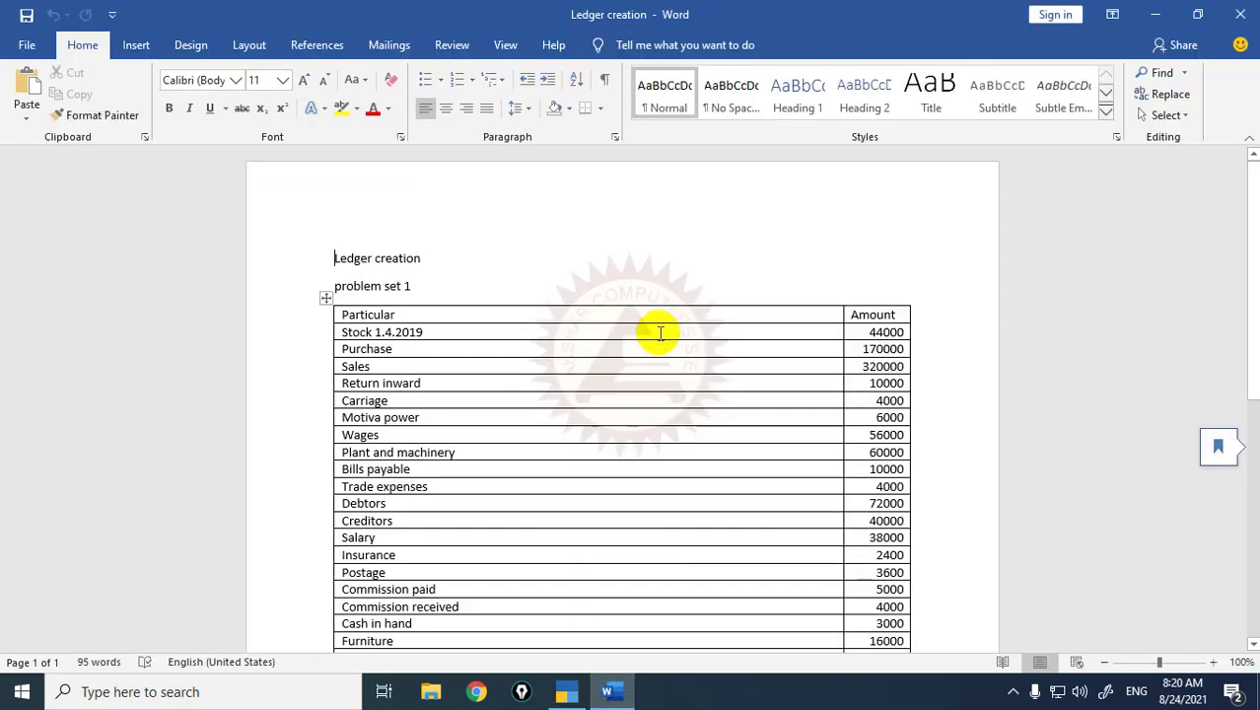
scroll(659, 333, down, 3)
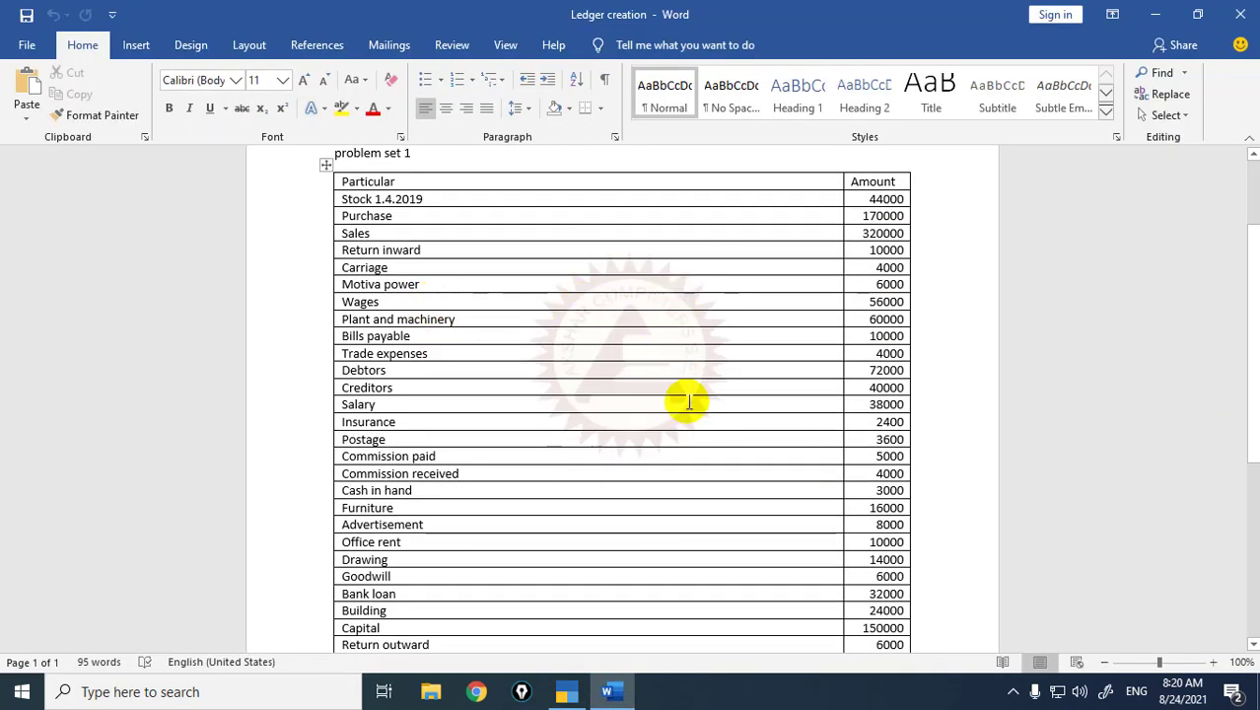
scroll(469, 389, down, 4)
scroll(473, 391, up, 5)
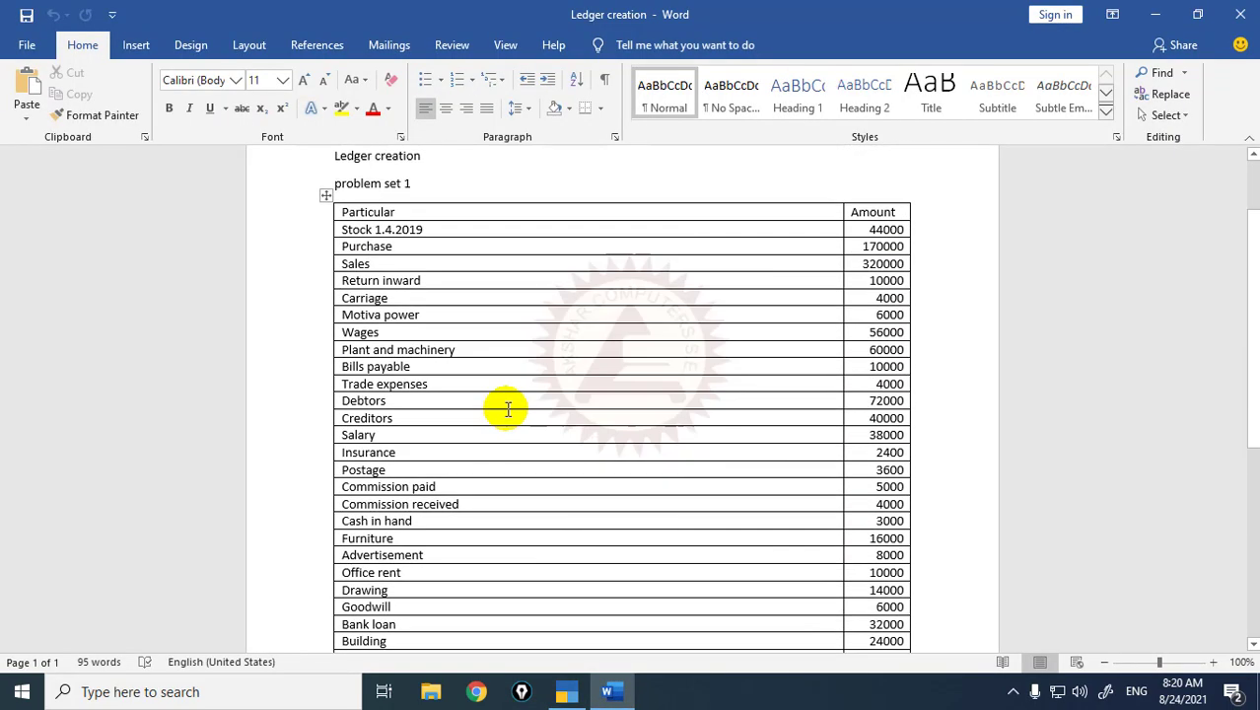
scroll(508, 410, up, 2)
click(565, 691)
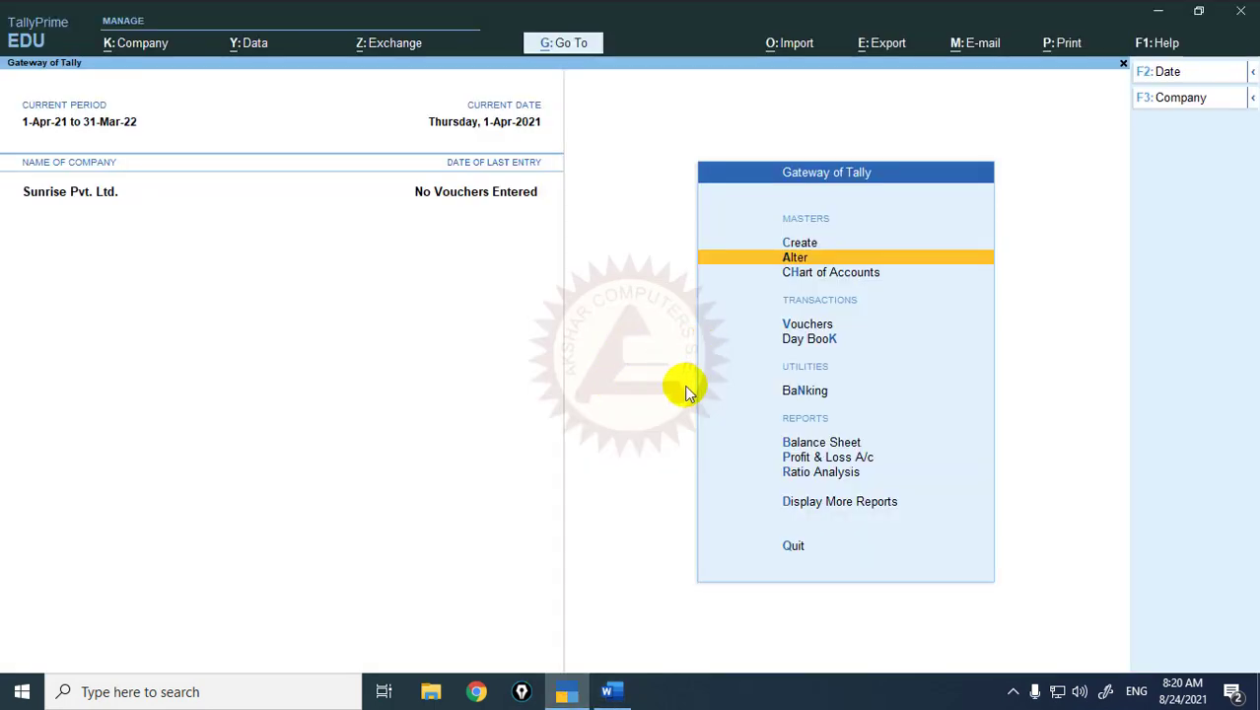
- Start creating a new company and name it Akshar Computers Pvt. Ltd
key(alt)
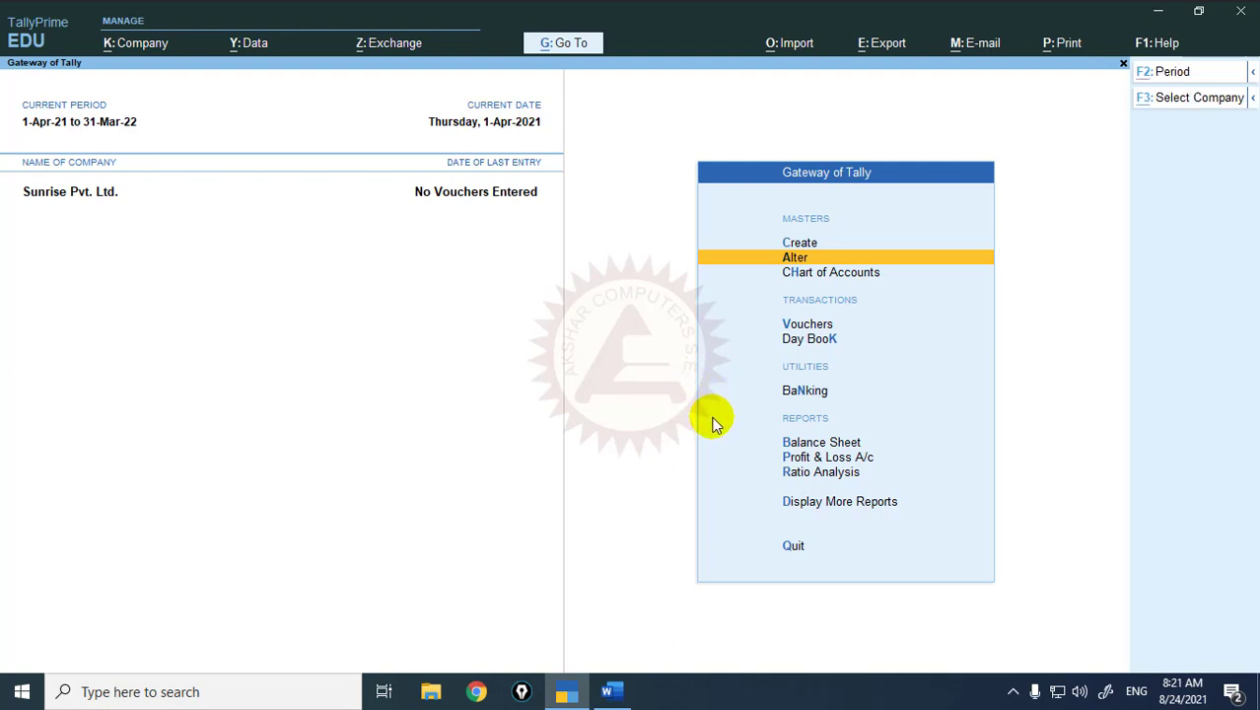
key(alt+k)
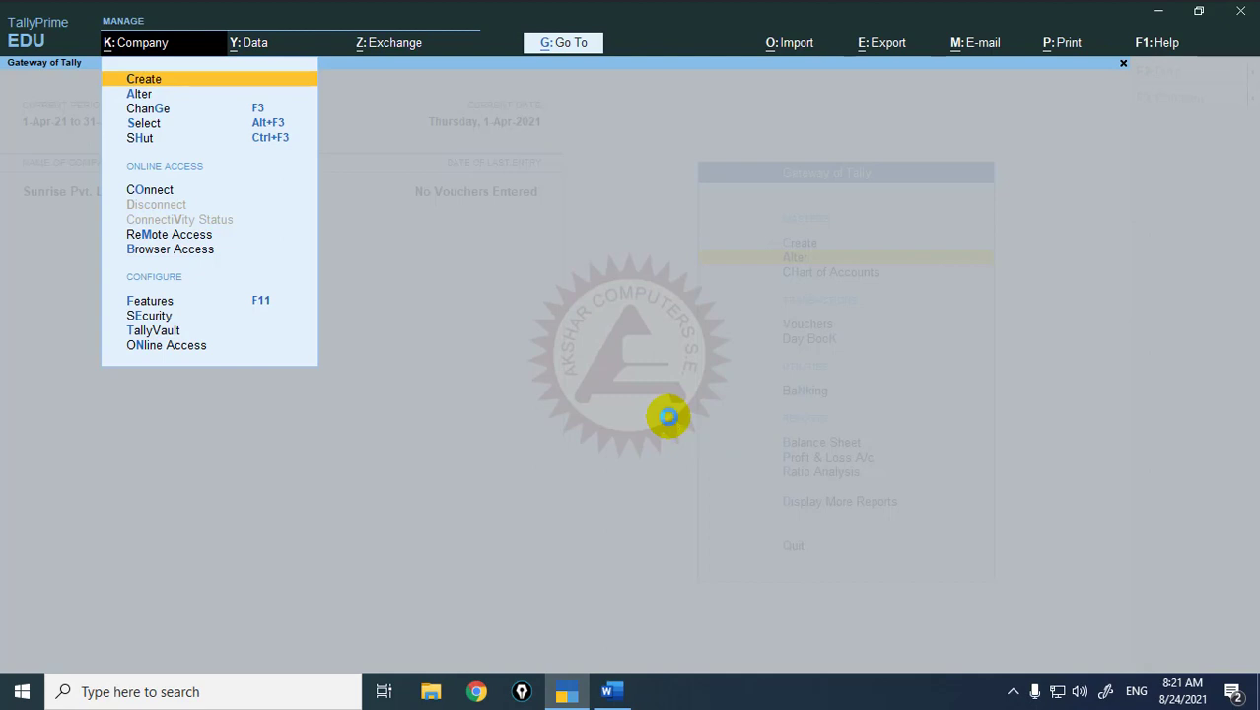
key(Return)
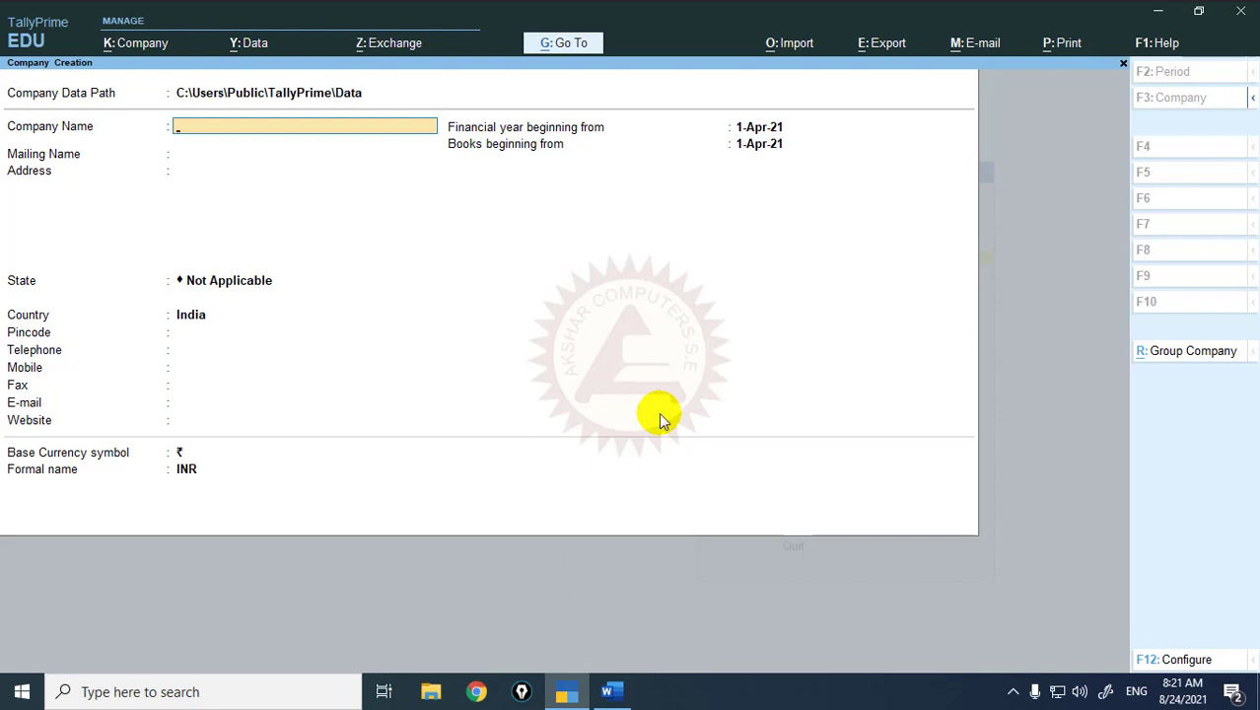
text(Akshar Computers Pvt.)
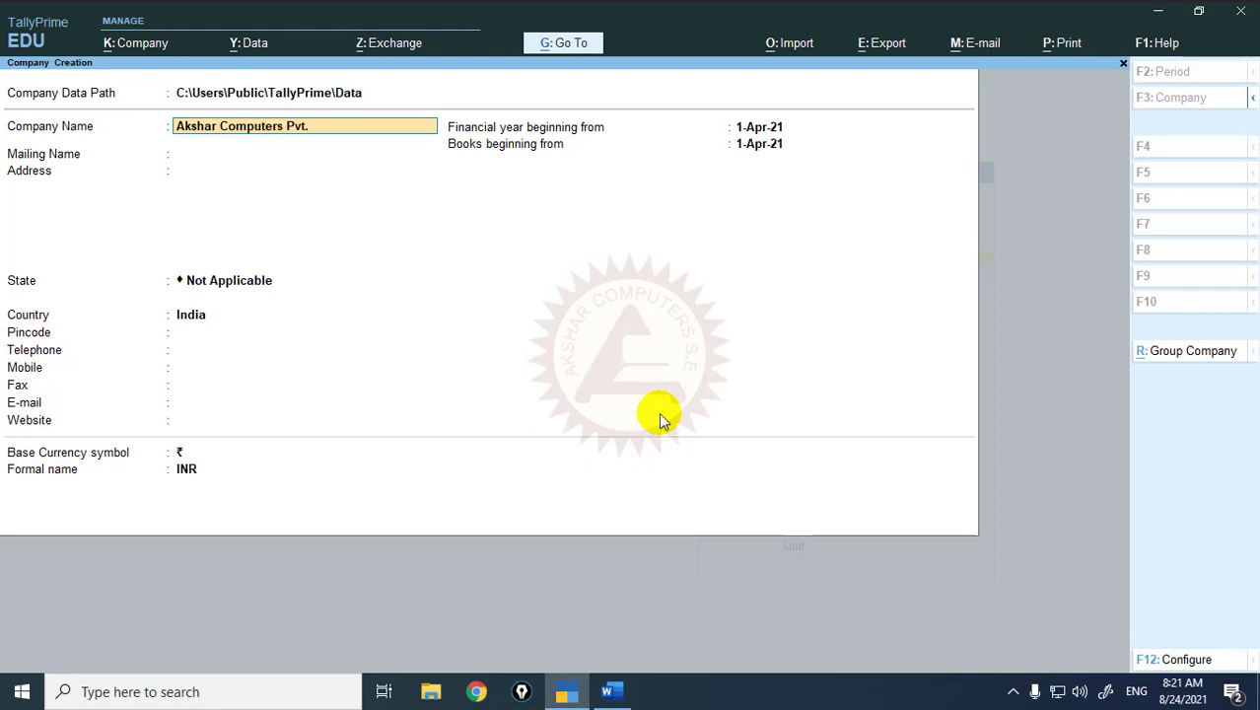
text( Ltd)
text(.)
key(Return)
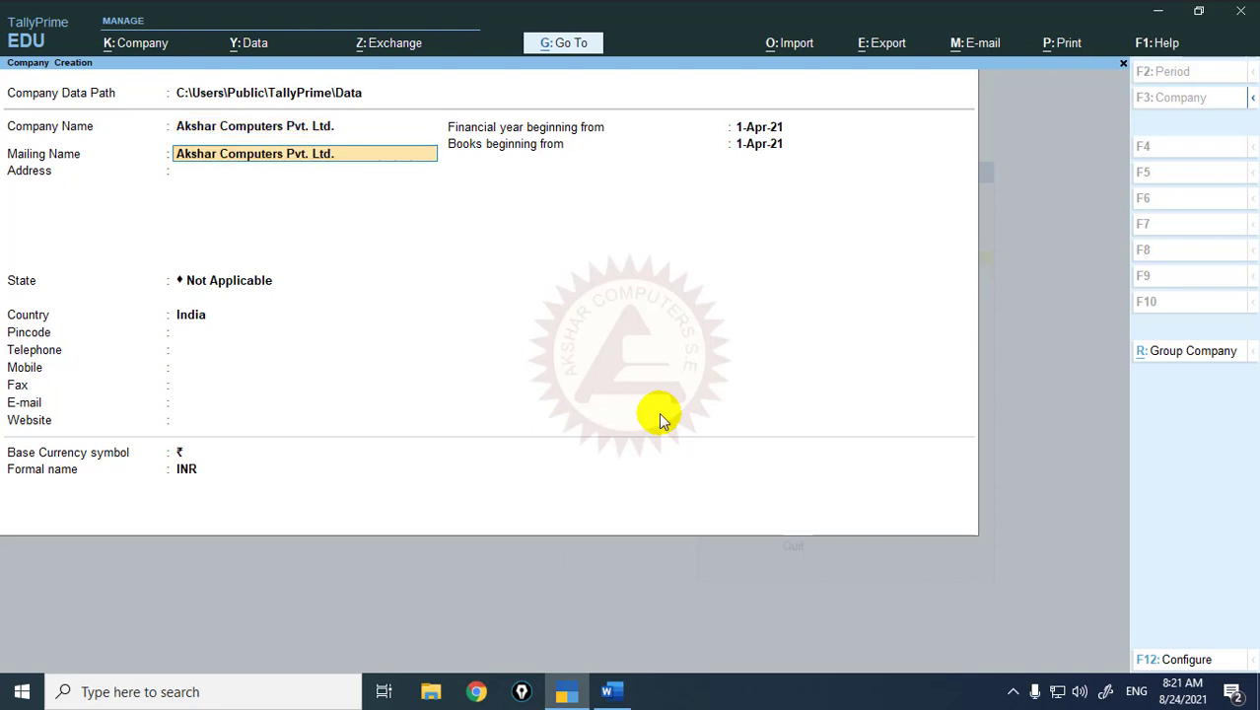
- Keep the default mailing name, set the company's state to Maharashtra, and save the company
key(Return)
key(Return)
text(Maha)
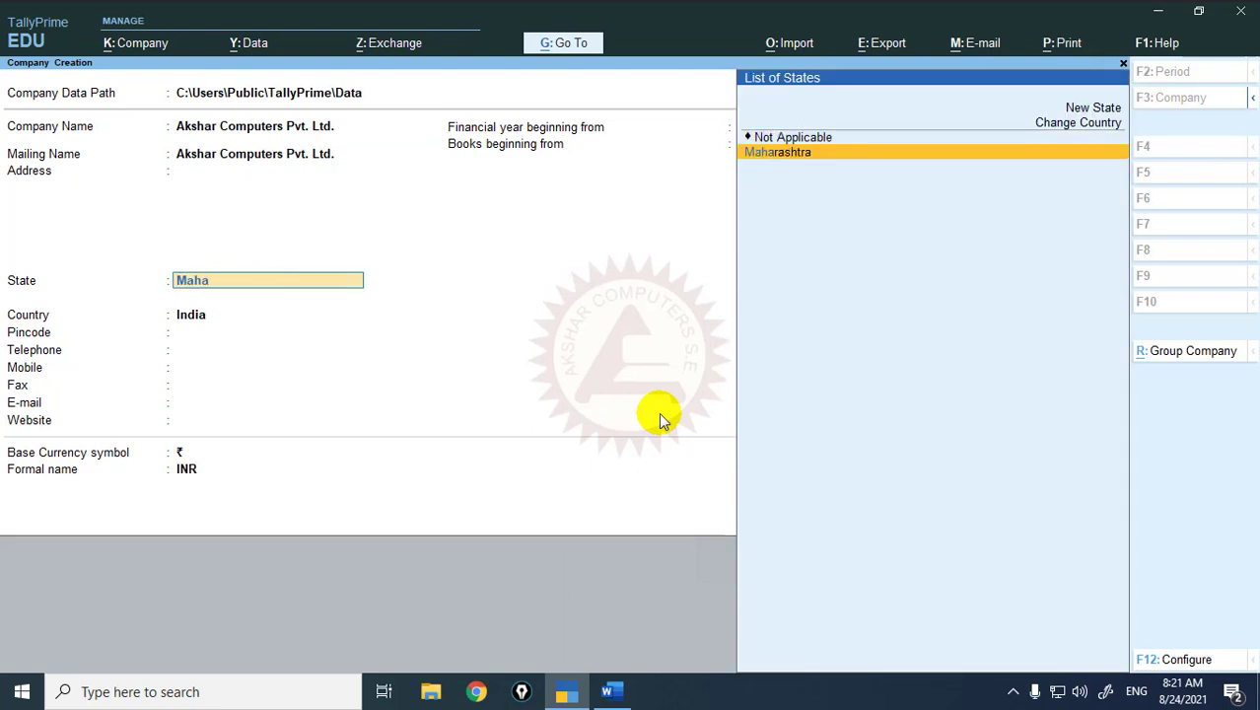
key(Return)
key(Return)
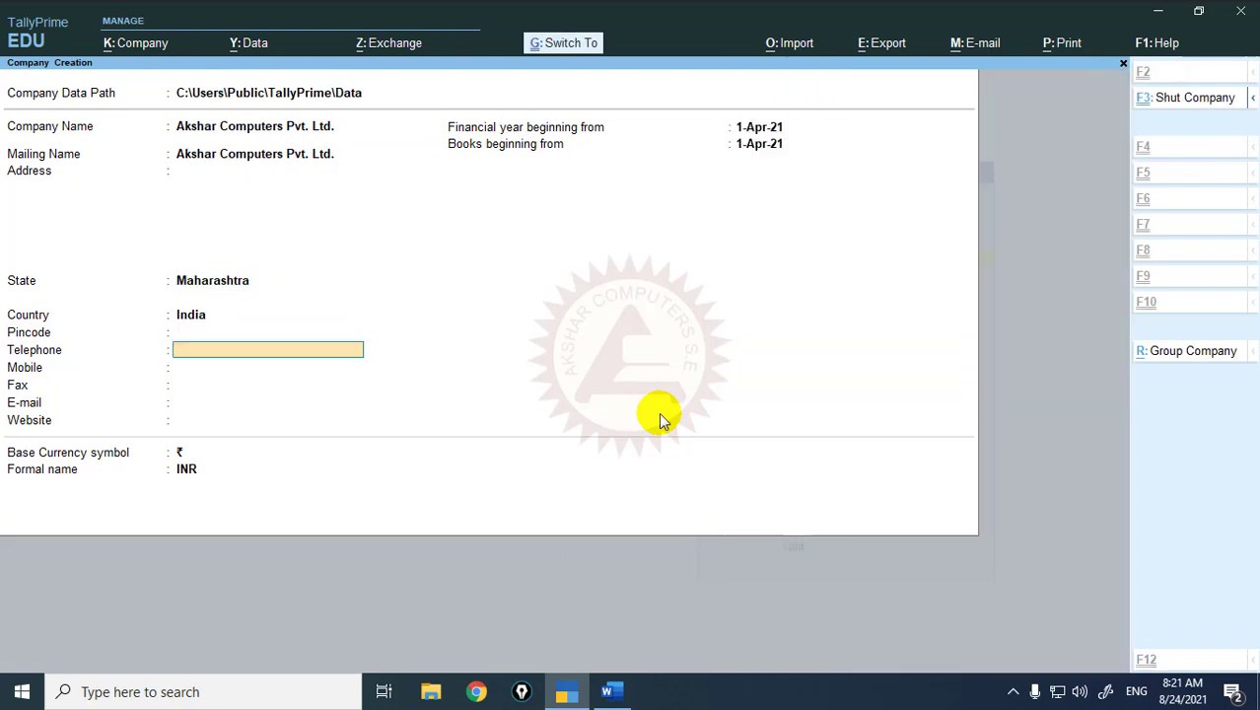
key(ctrl+a)
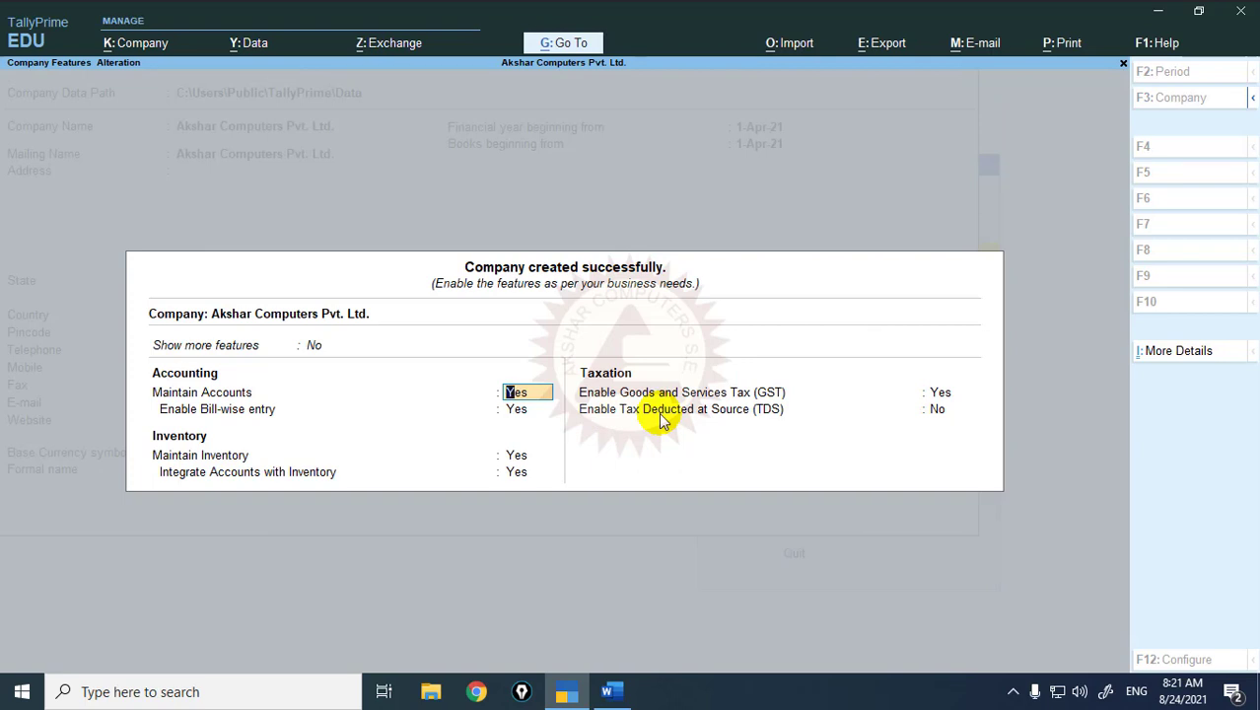
- Set Maintain Inventory and Enable Goods and Services Tax (GST) to No for the new company and accept the features
key(Return)
key(Return)
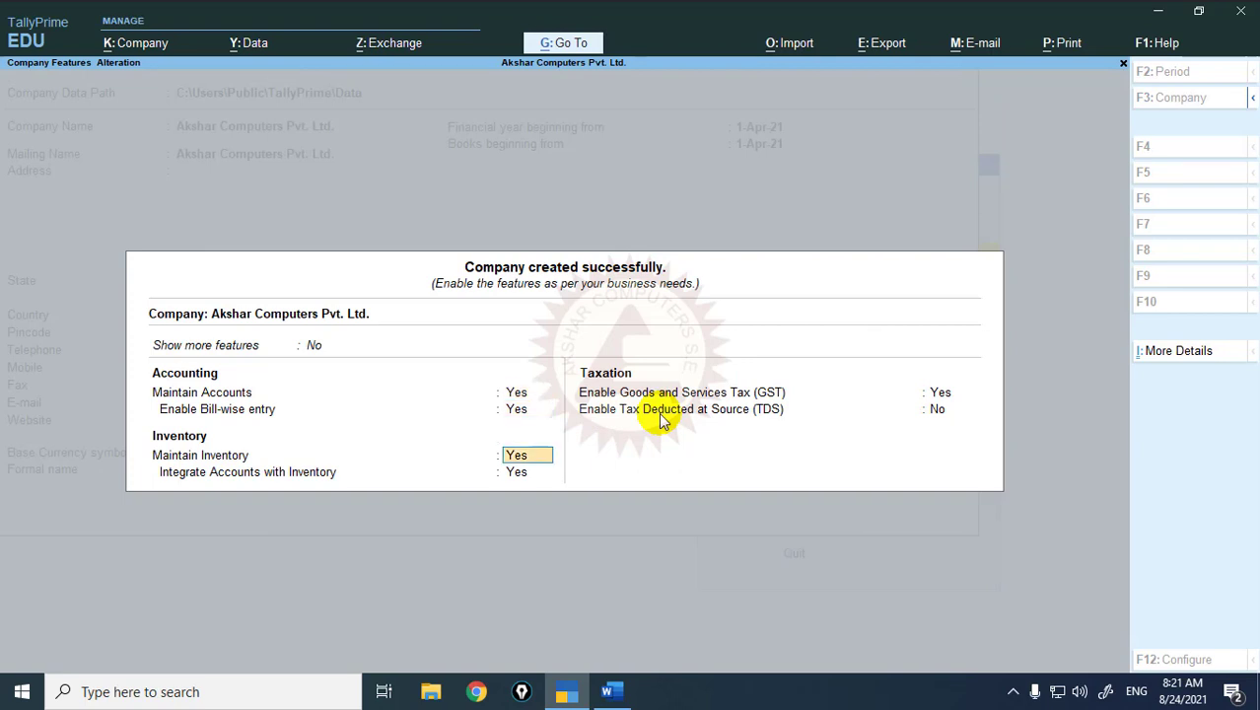
key(n)
key(Return)
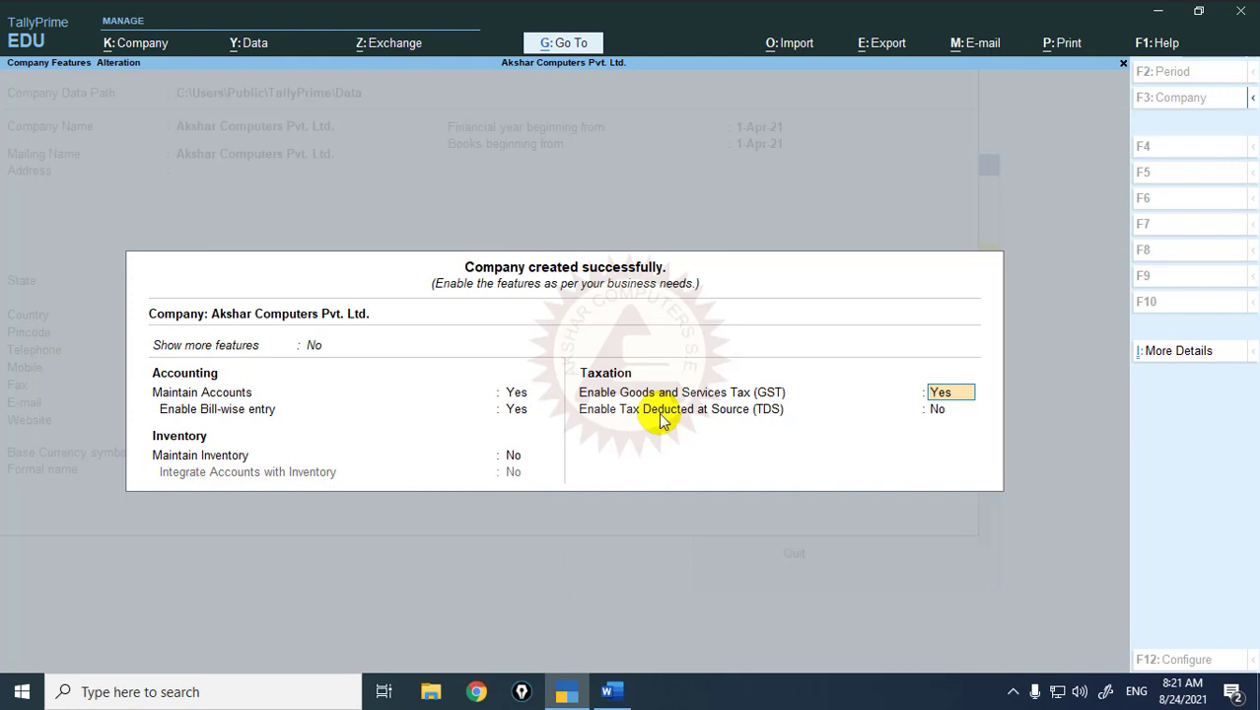
text(n)
key(Return)
key(Return)
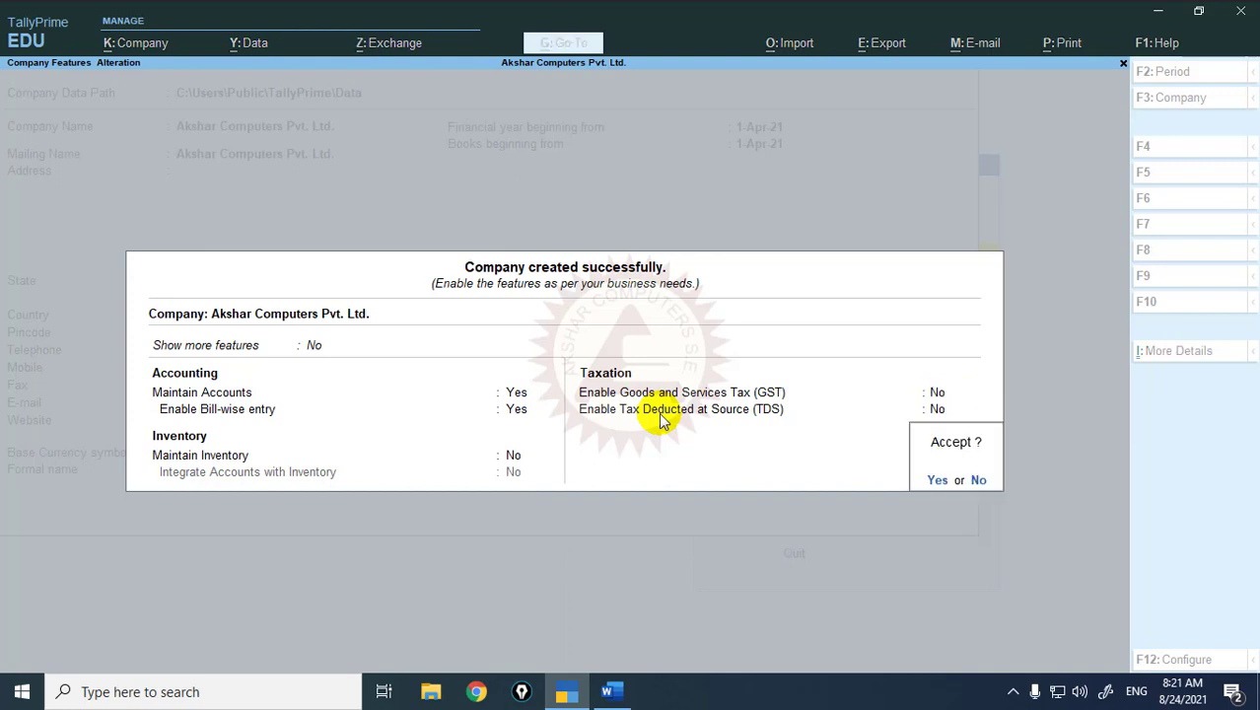
key(Return)
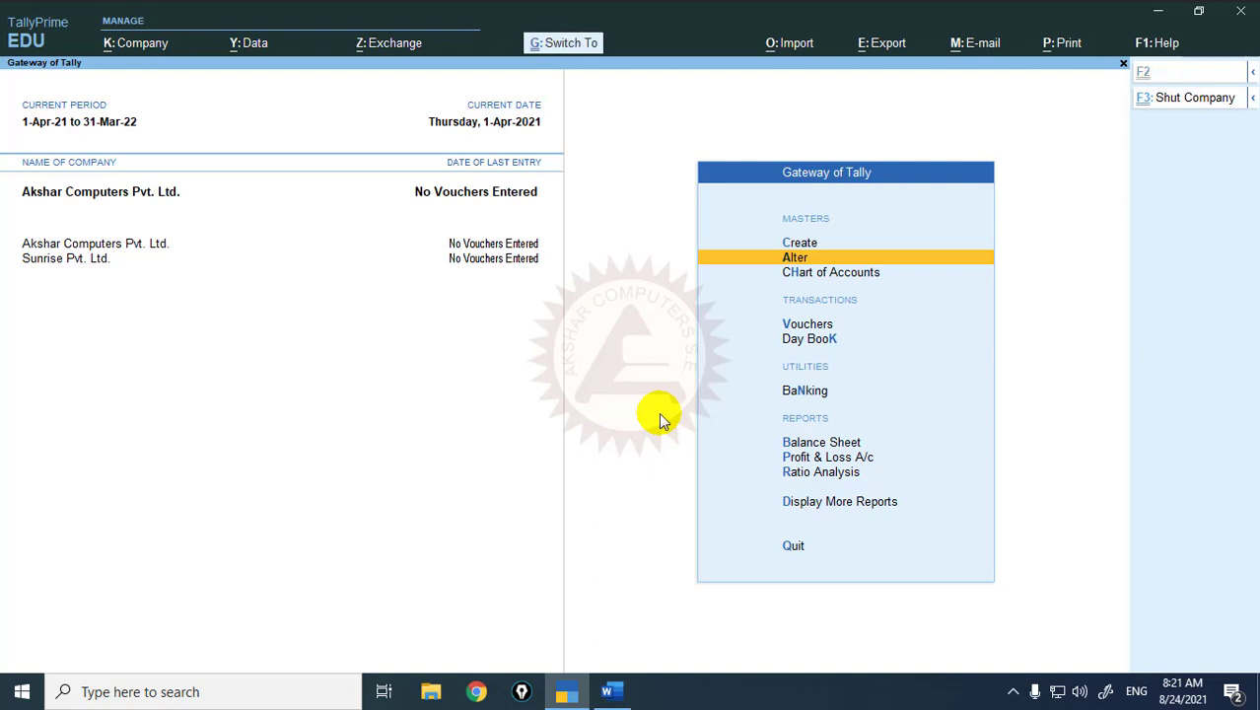
- Shut the company Sunrise Pvt. Ltd., keeping only Akshar Computers Pvt. Ltd. open
key(ctrl+F3)
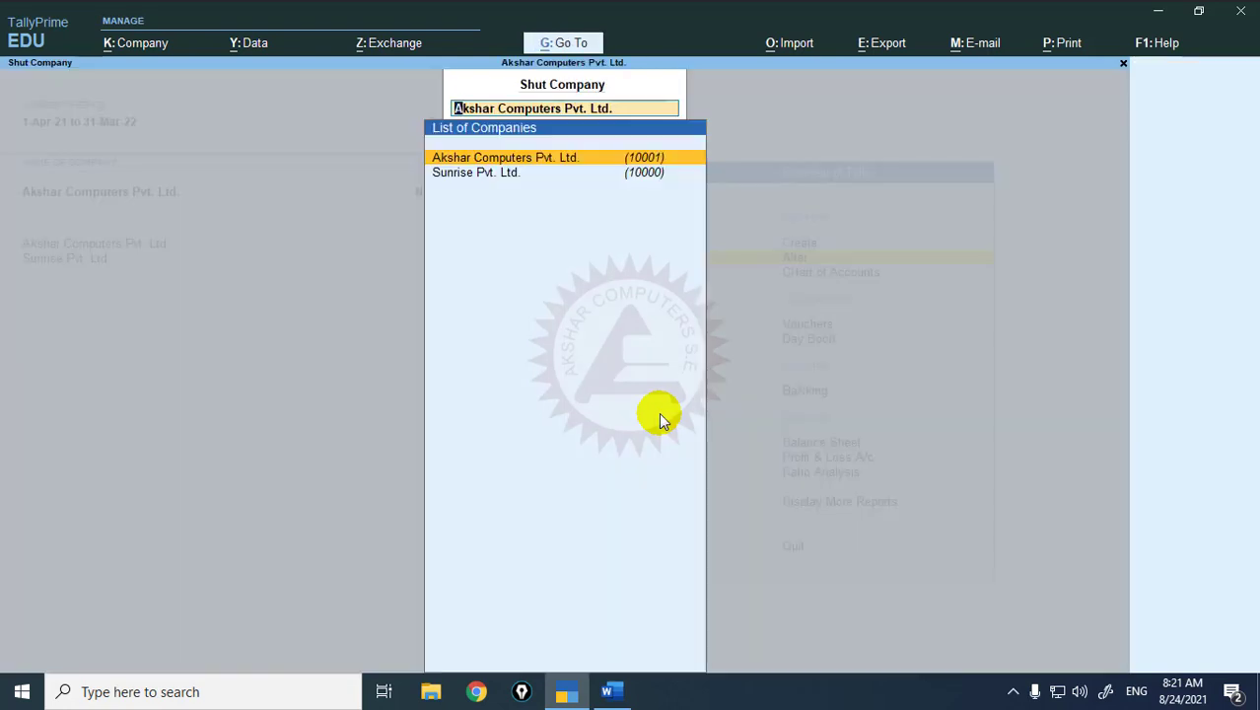
key(Down)
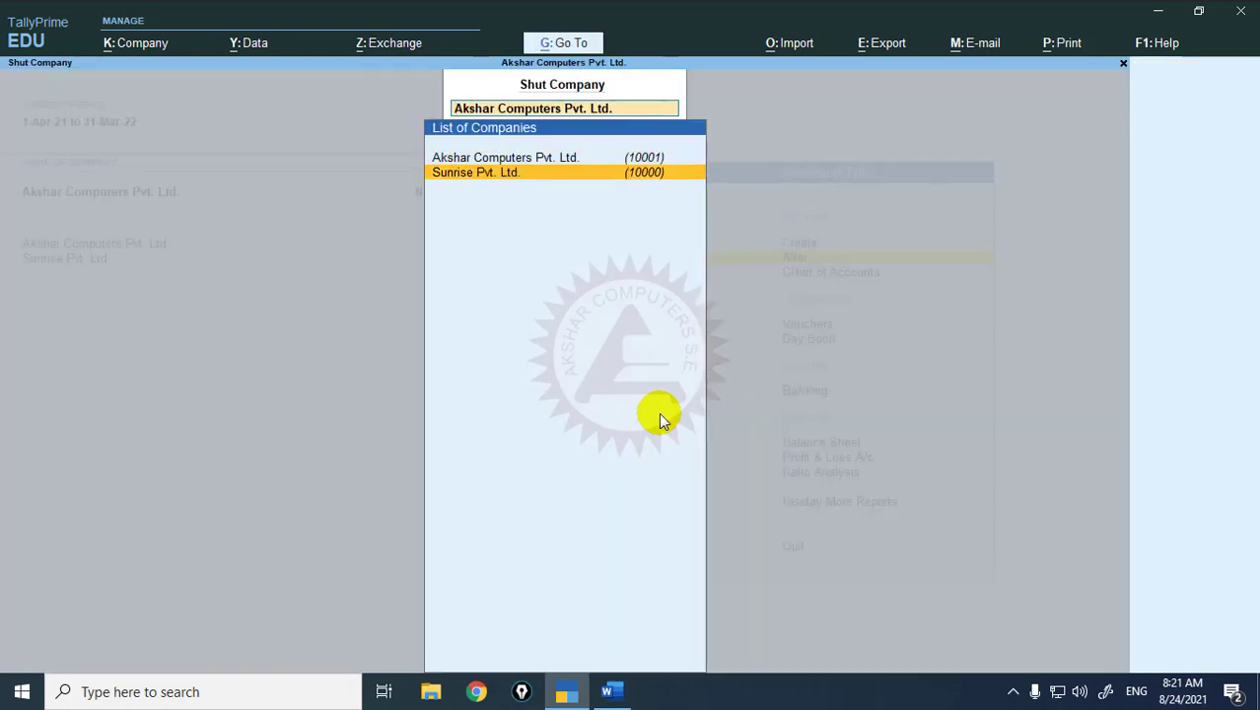
key(Return)
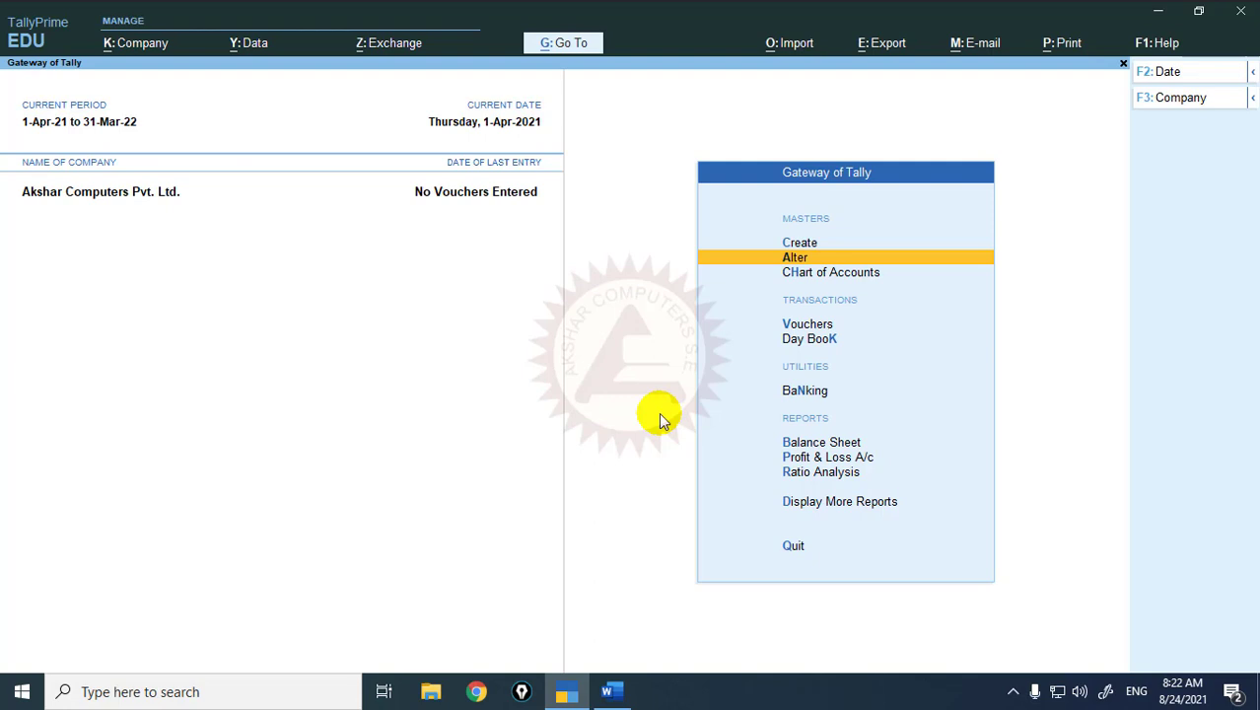
- Check the first entry of the Word ledger list and open a blank ledger creation form in TallyPrime
key(Up)
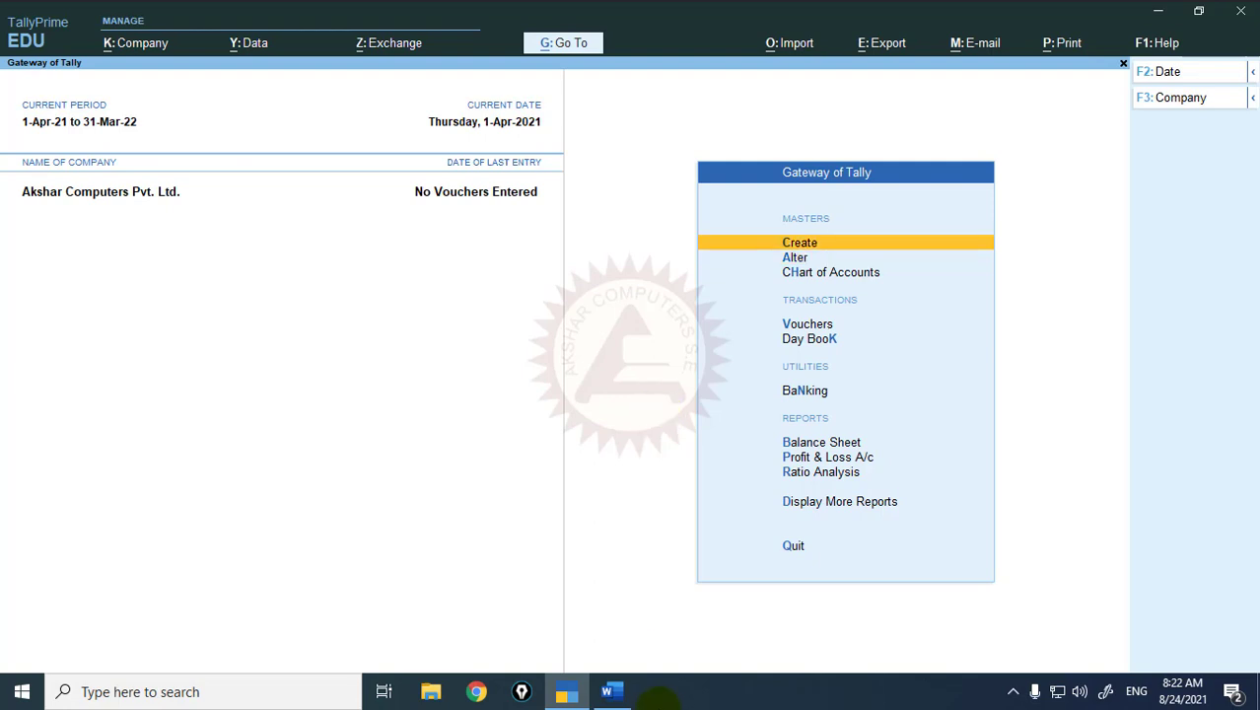
click(611, 691)
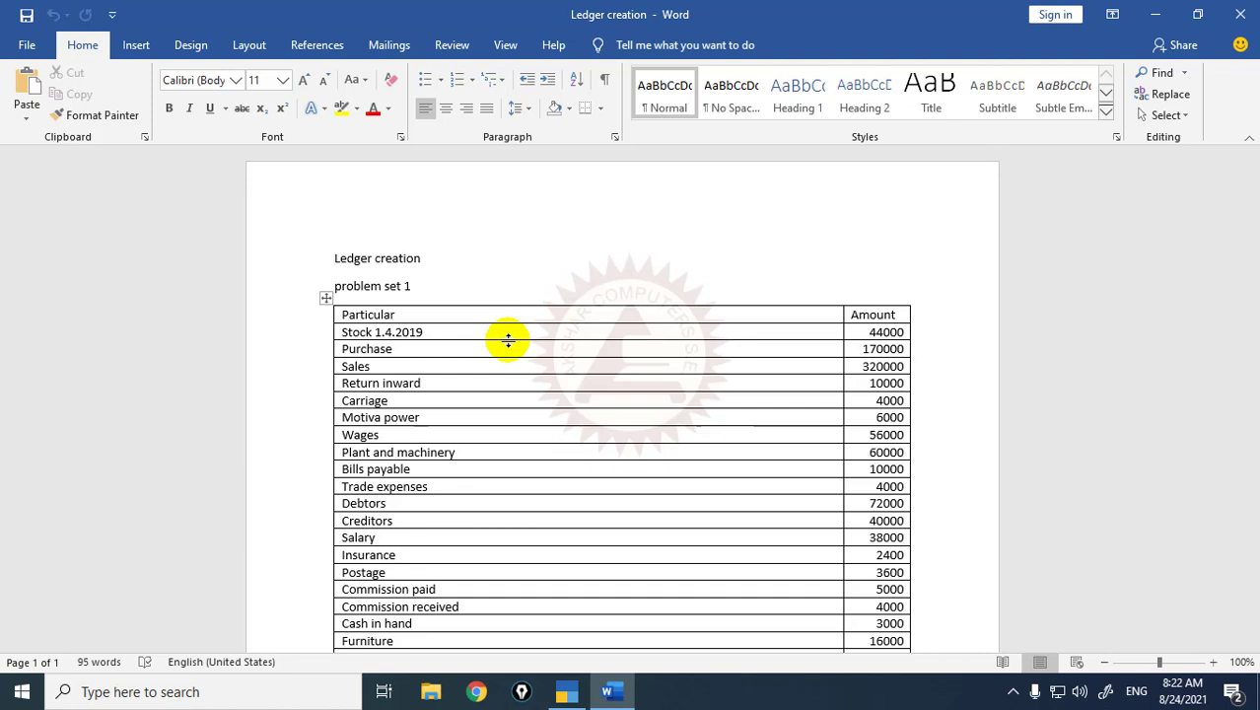
click(577, 685)
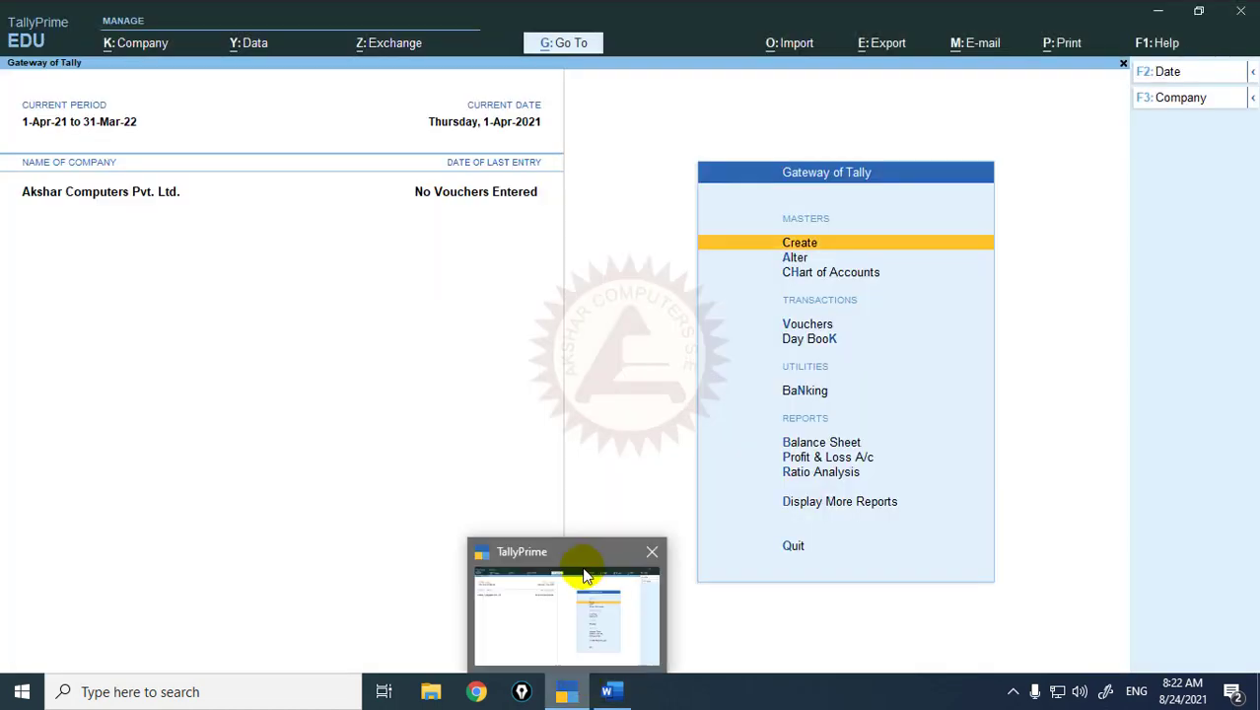
key(Return)
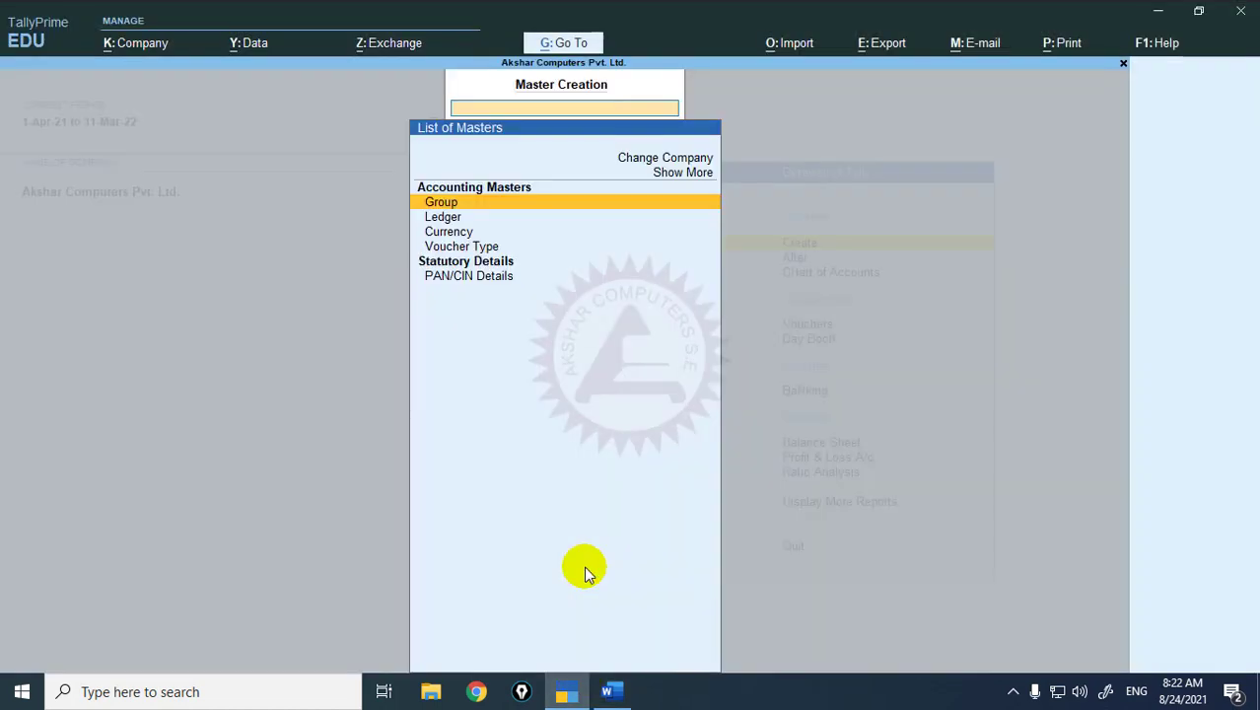
key(Down)
key(Return)
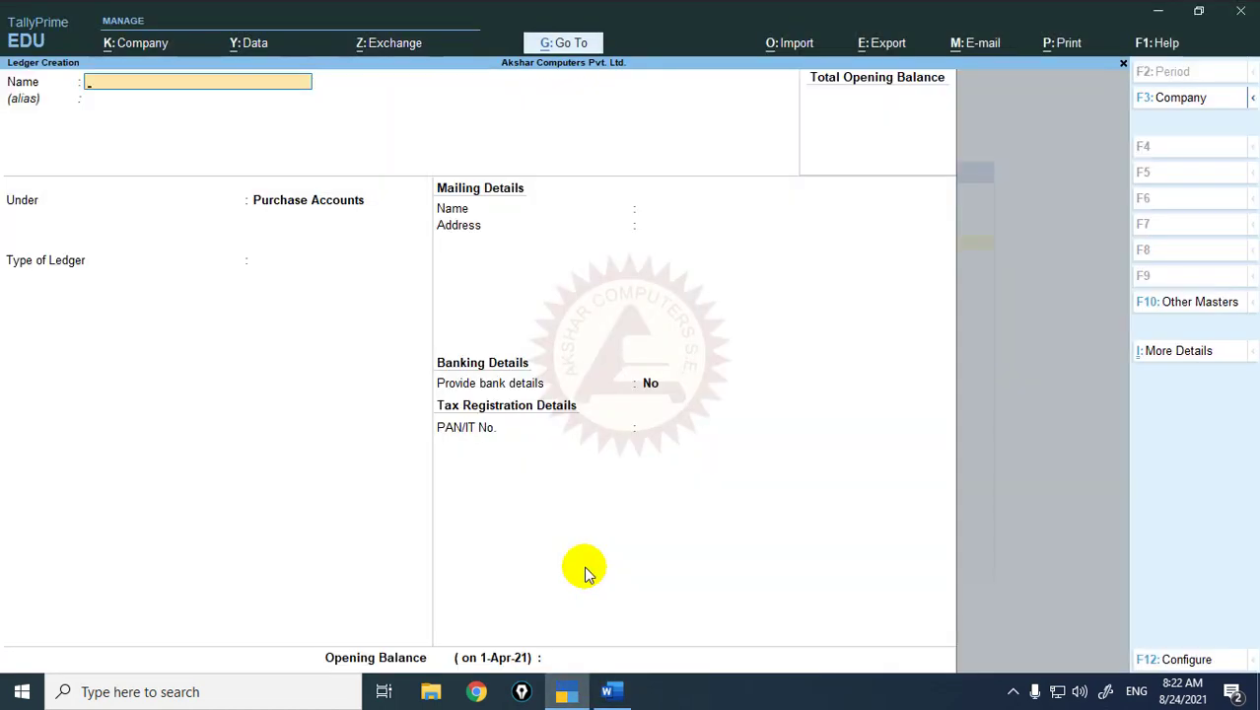
- Name the new ledger Opening Stock and place it under the Stock-in-Hand group
text(Opem)
key(BackSpace)
text(ning Stock)
key(Return)
text(Stock)
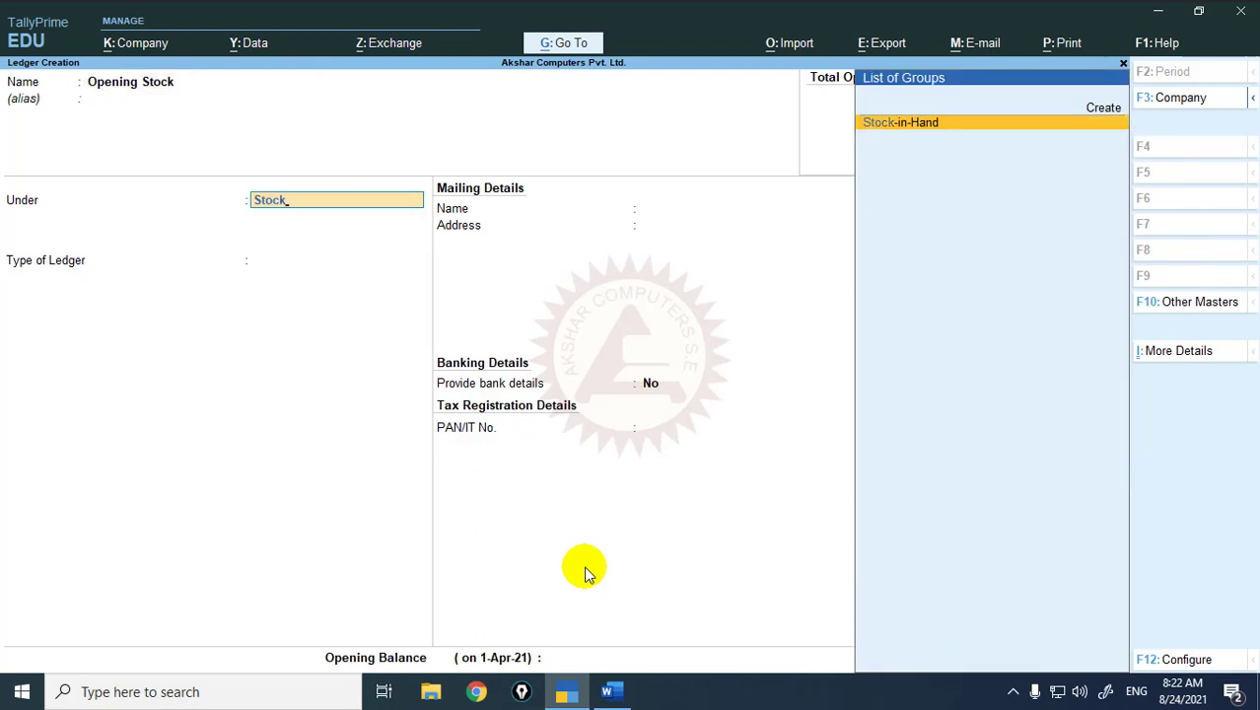
key(Return)
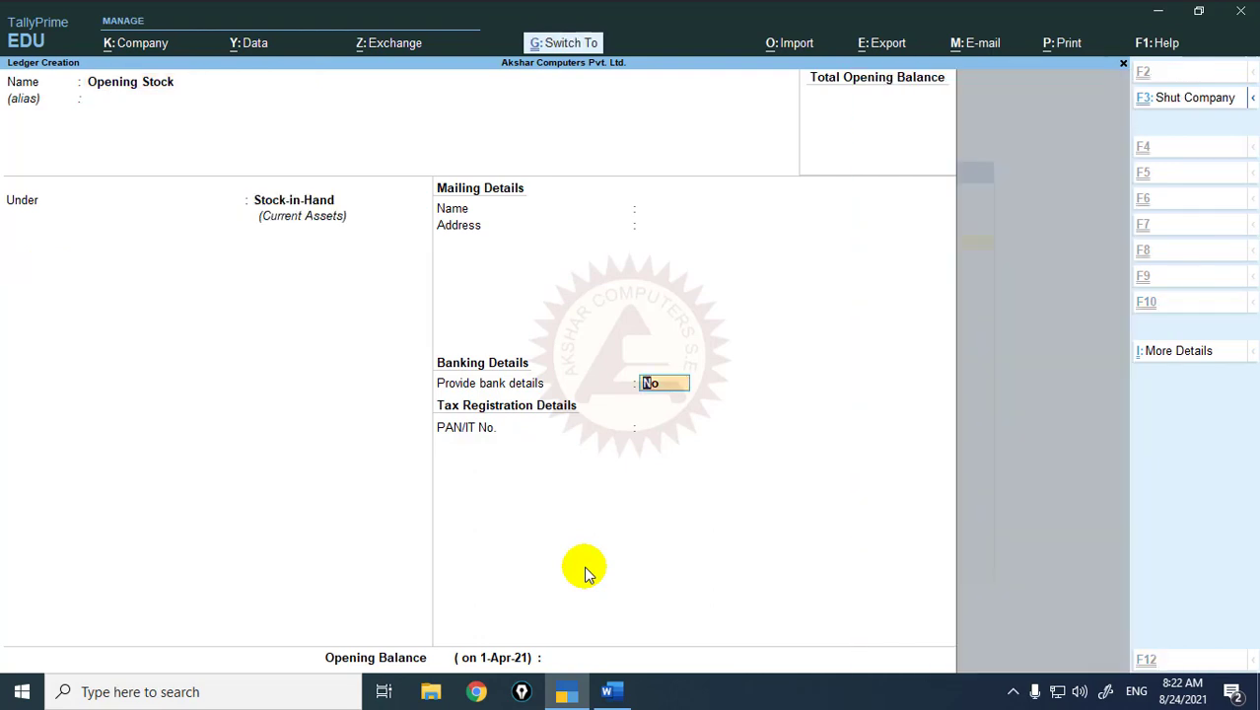
- Set the Opening Stock ledger's opening balance to 44000 Dr and save the ledger
key(Return)
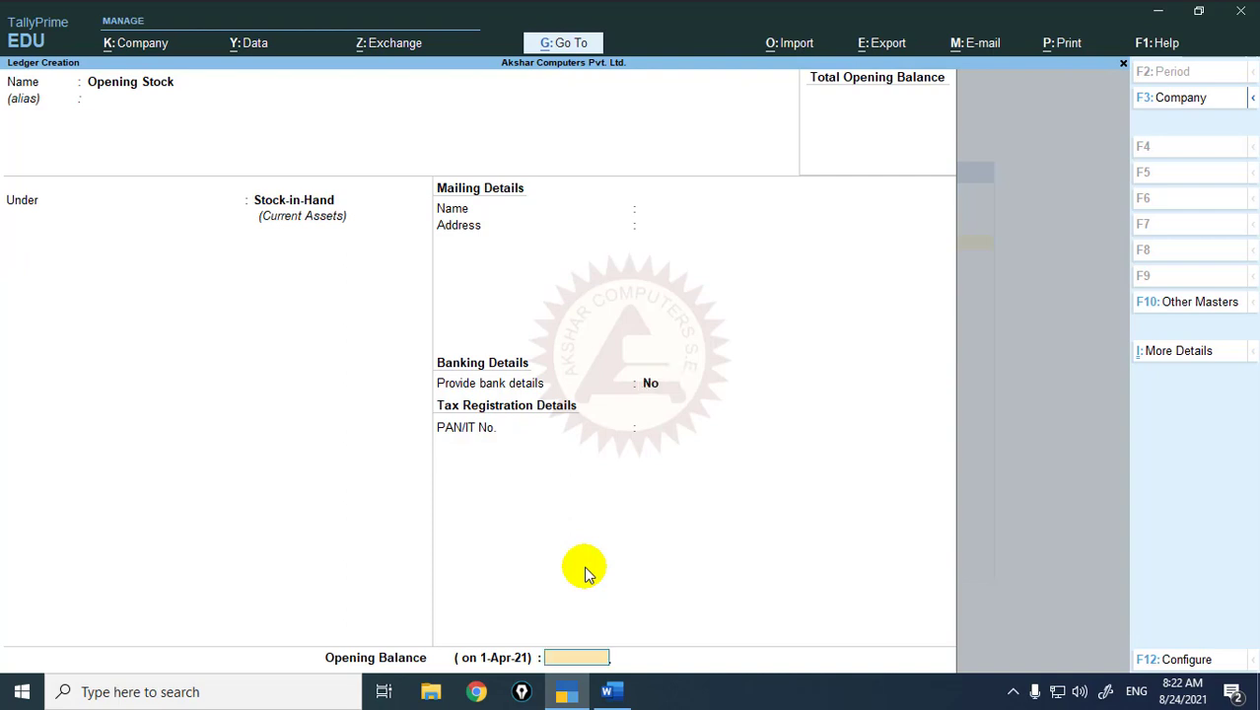
text(44000)
key(Return)
key(Return)
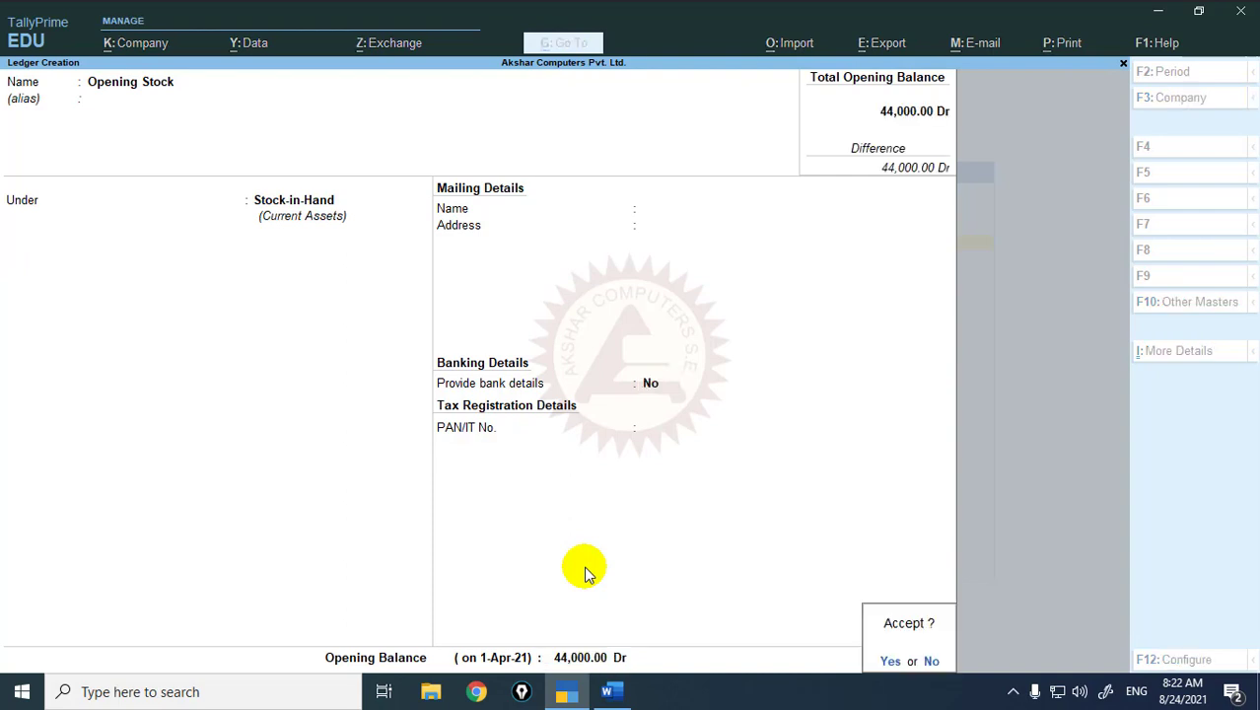
key(Return)
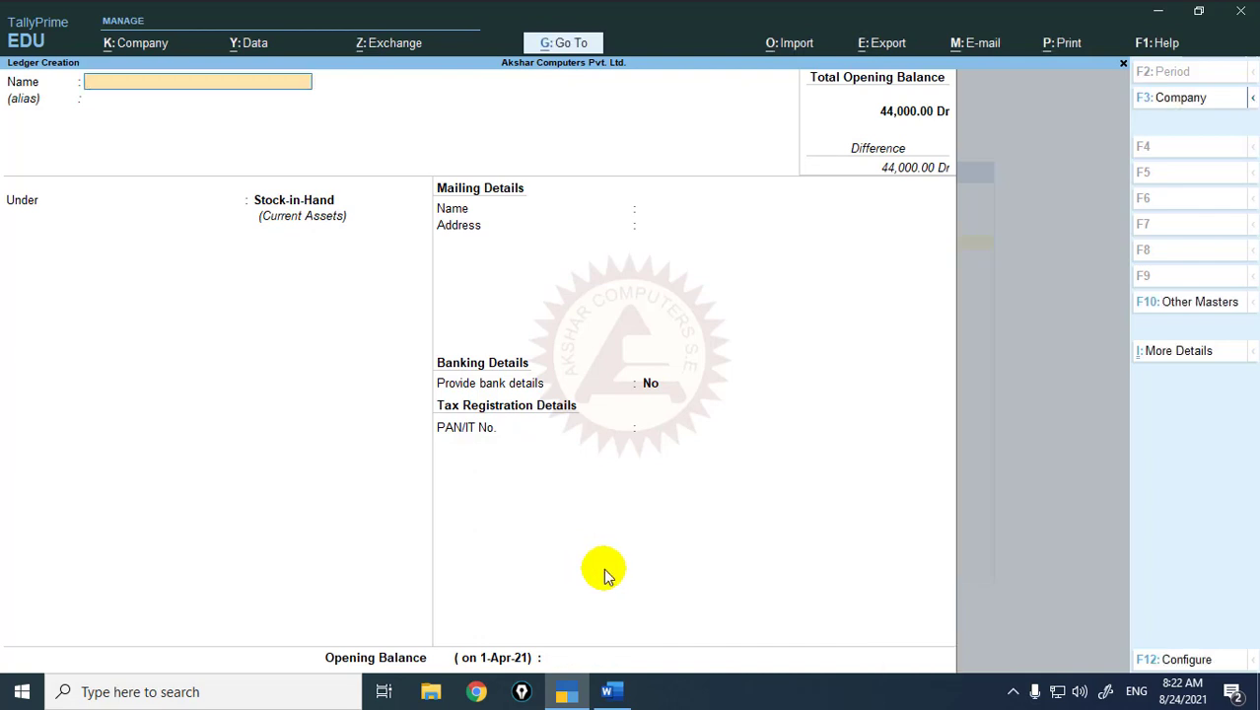
- Check the purchase entry in the Word list, and name the next ledger Purchase A/c under the Purchase Accounts group
key(alt+Tab)
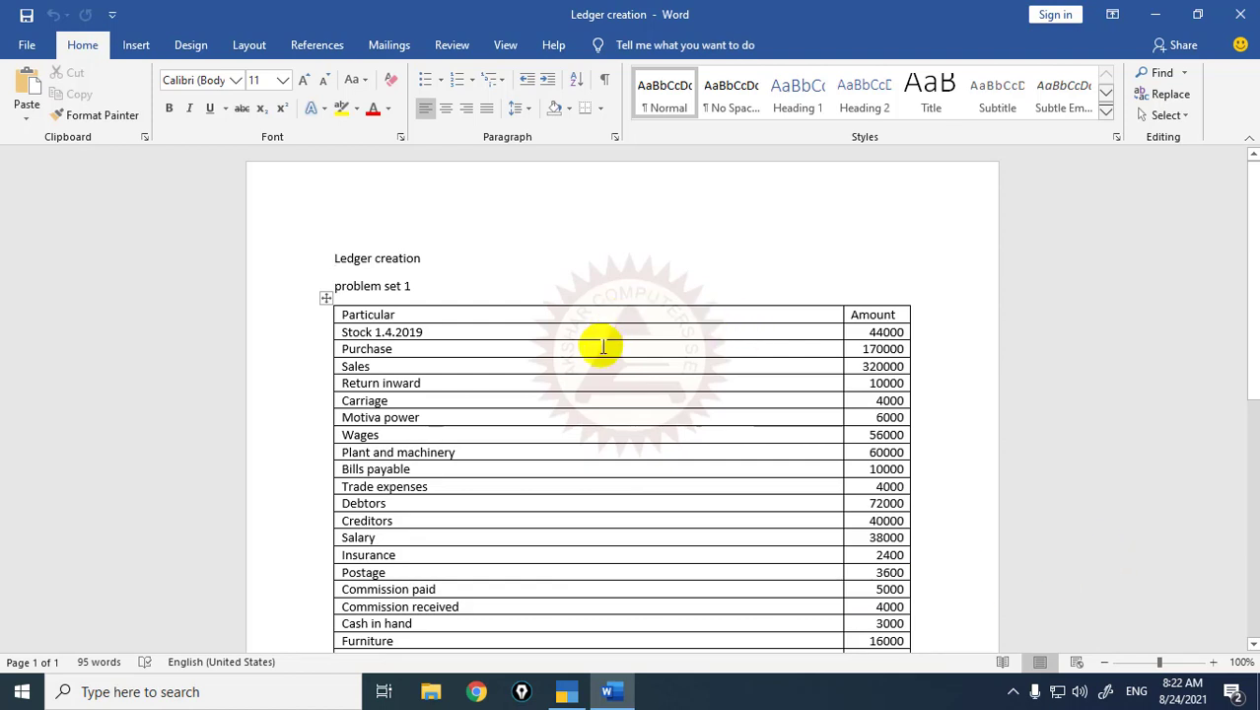
key(alt+Tab)
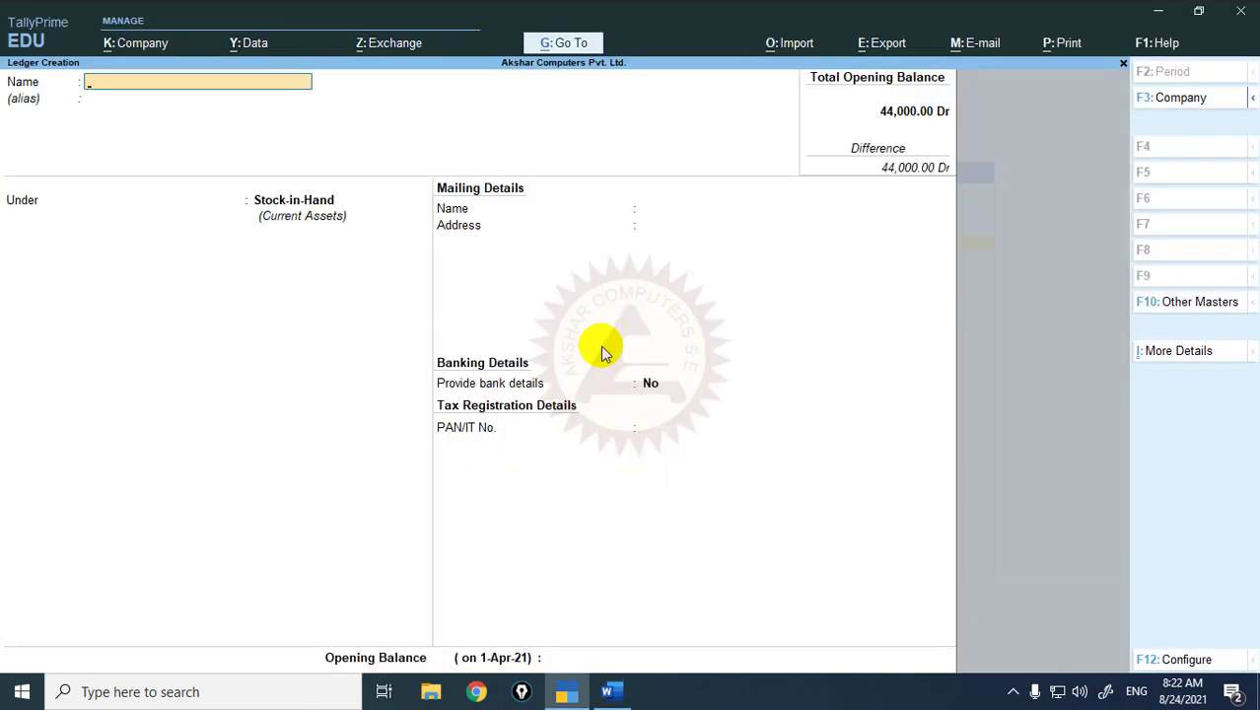
text(Purchase a/c)
key(Return)
key(Return)
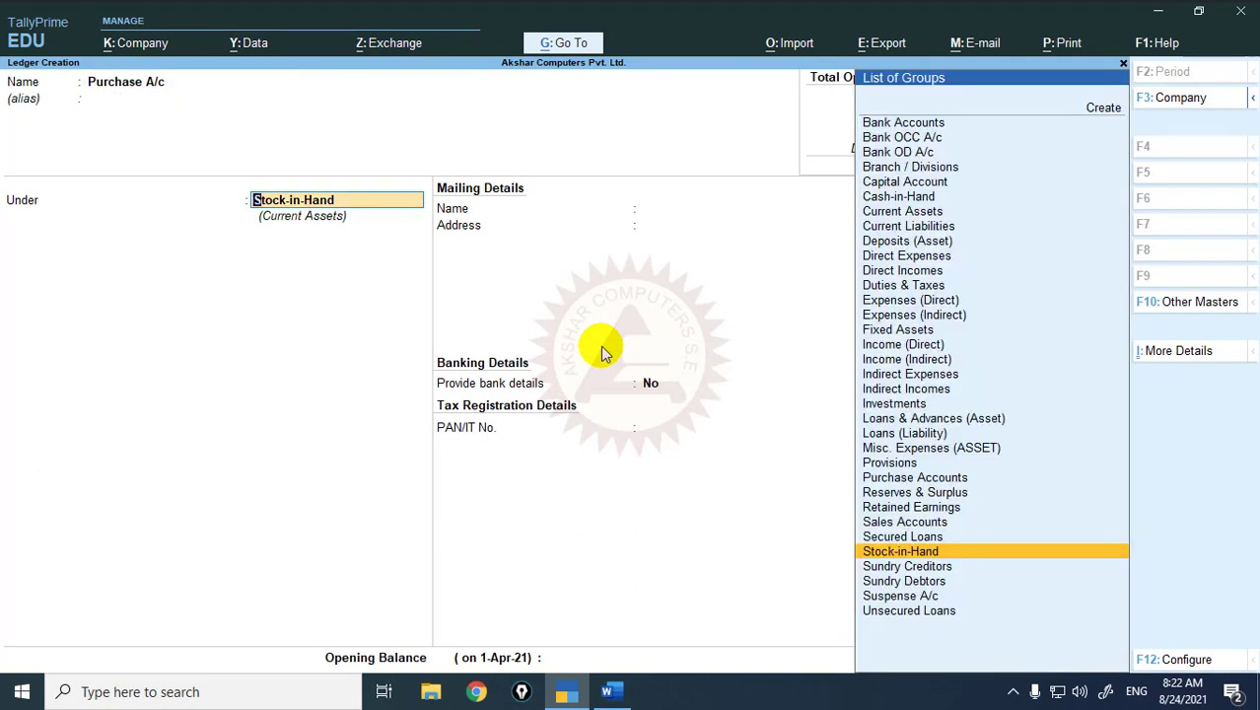
text(Pu)
key(Return)
key(Return)
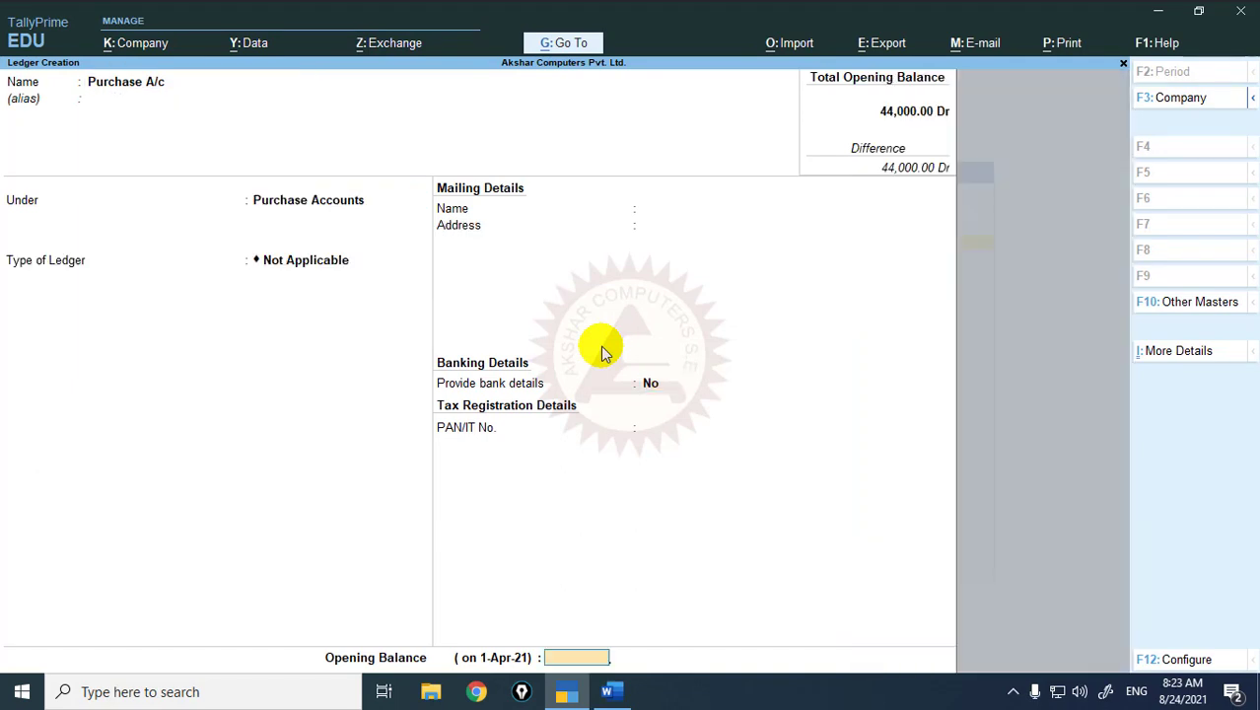
- Set the Purchase A/c ledger's opening balance to 170000 Dr and save the ledger
text(170000)
key(Return)
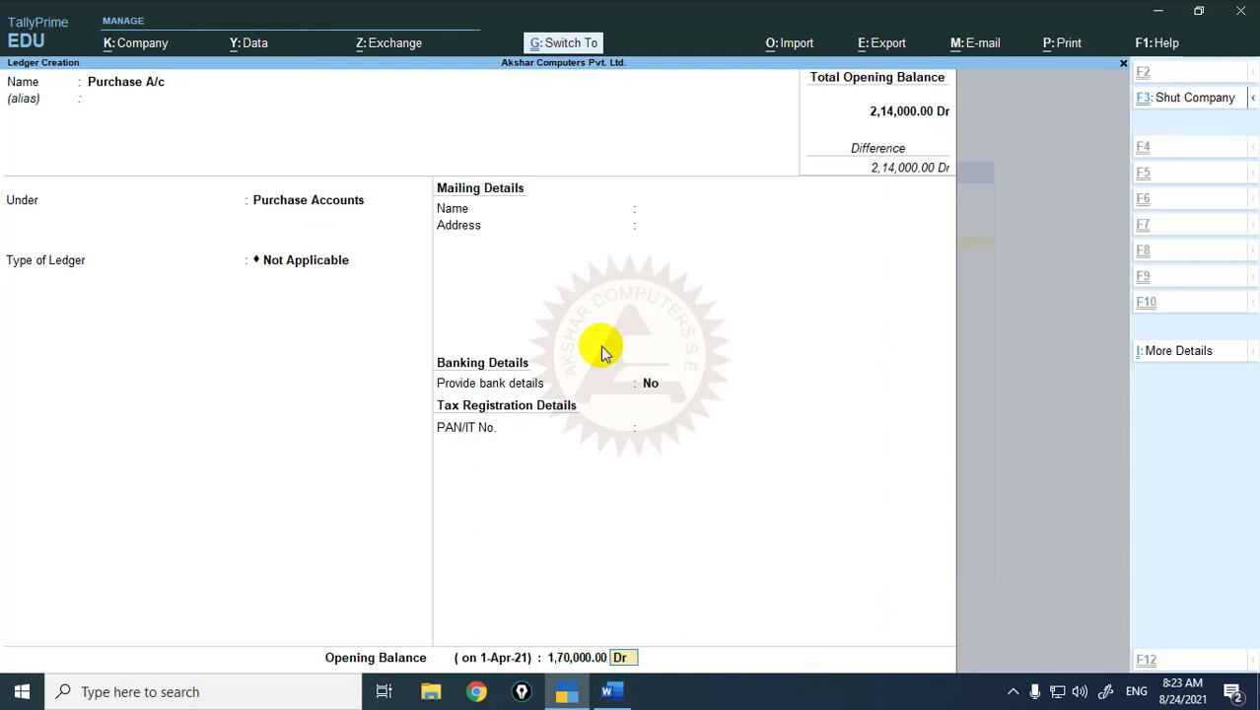
key(ctrl)
key(ctrl+a)
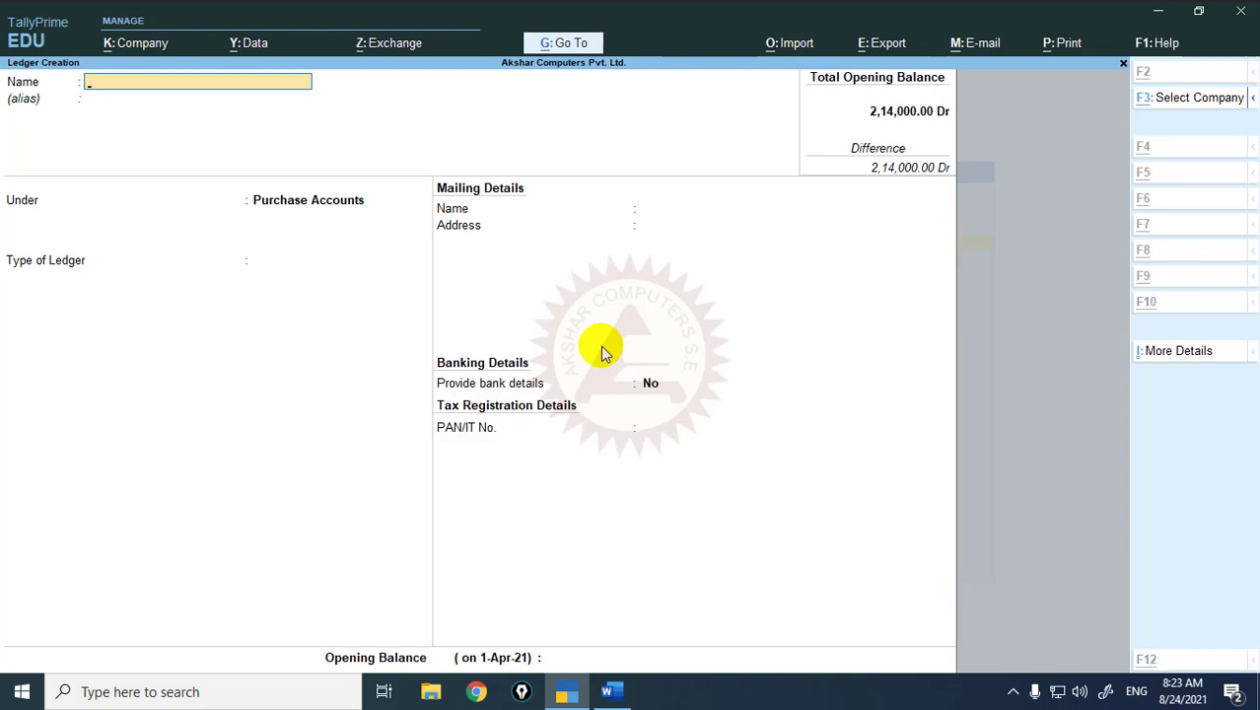
- Check the sales entry in the Word list, and name the next ledger Sales A/c under the Sales Accounts group
key(alt+Tab)
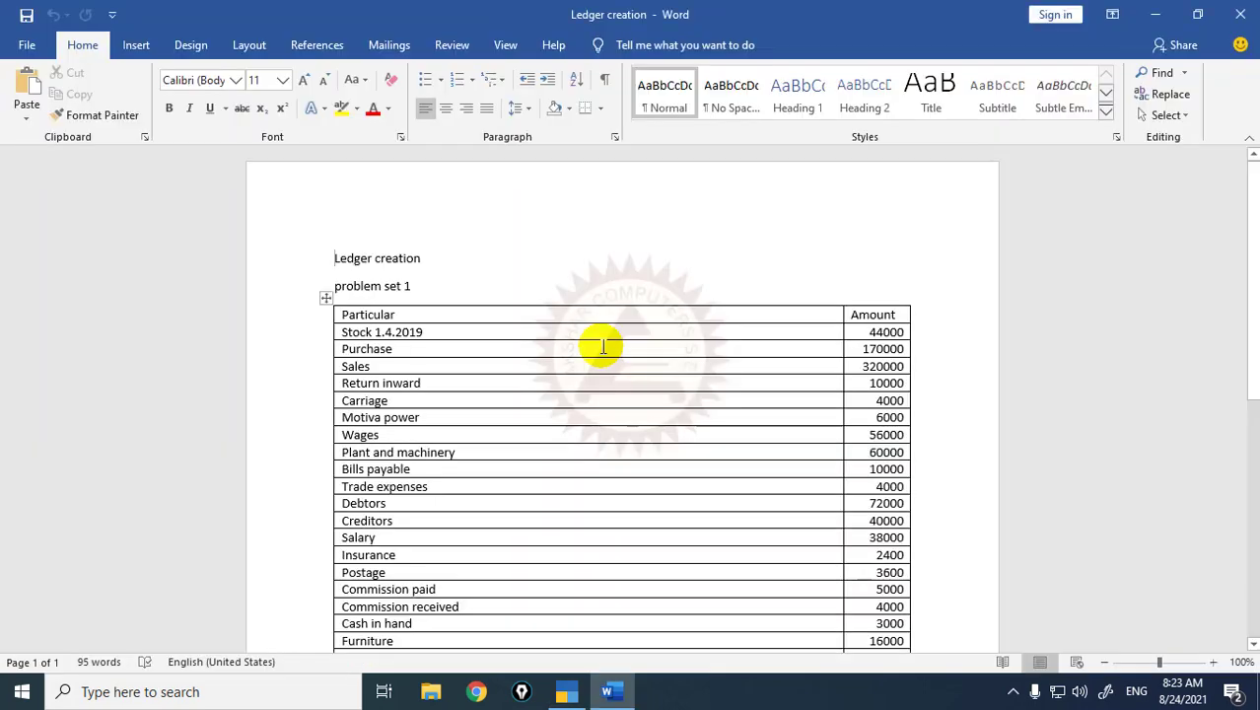
key(alt+Tab)
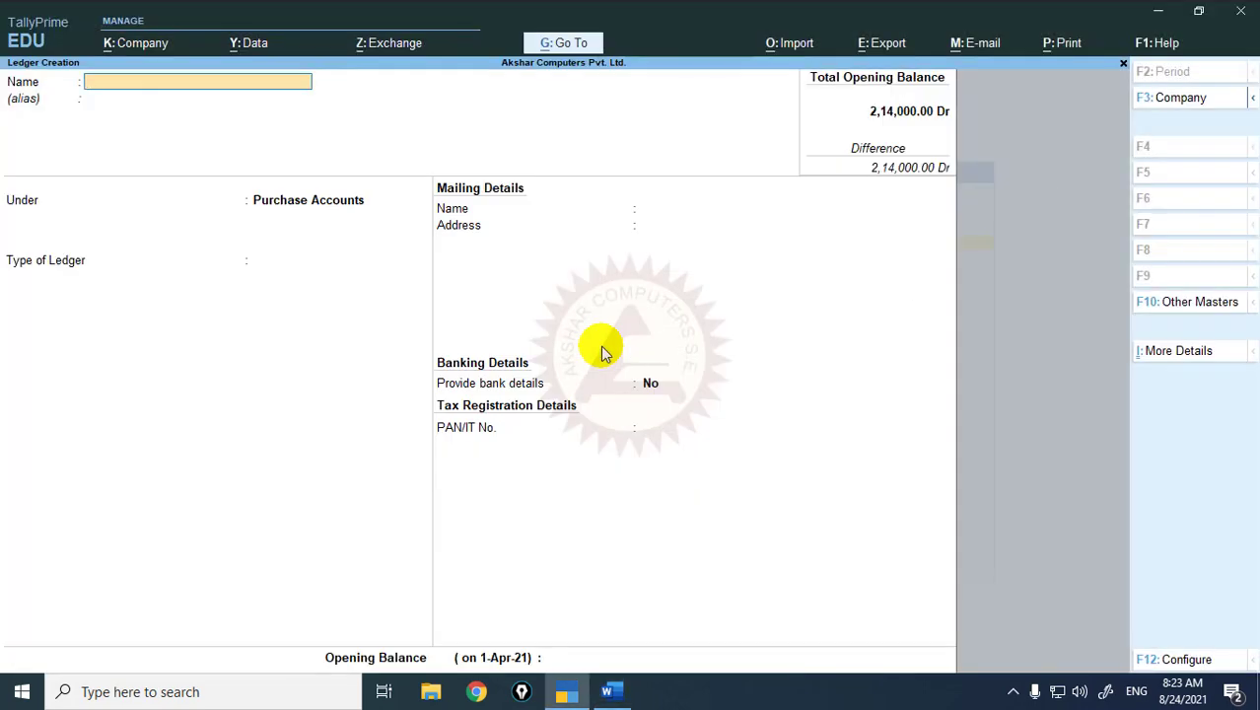
text(Sales A/c)
key(Return)
key(Return)
text(Sales)
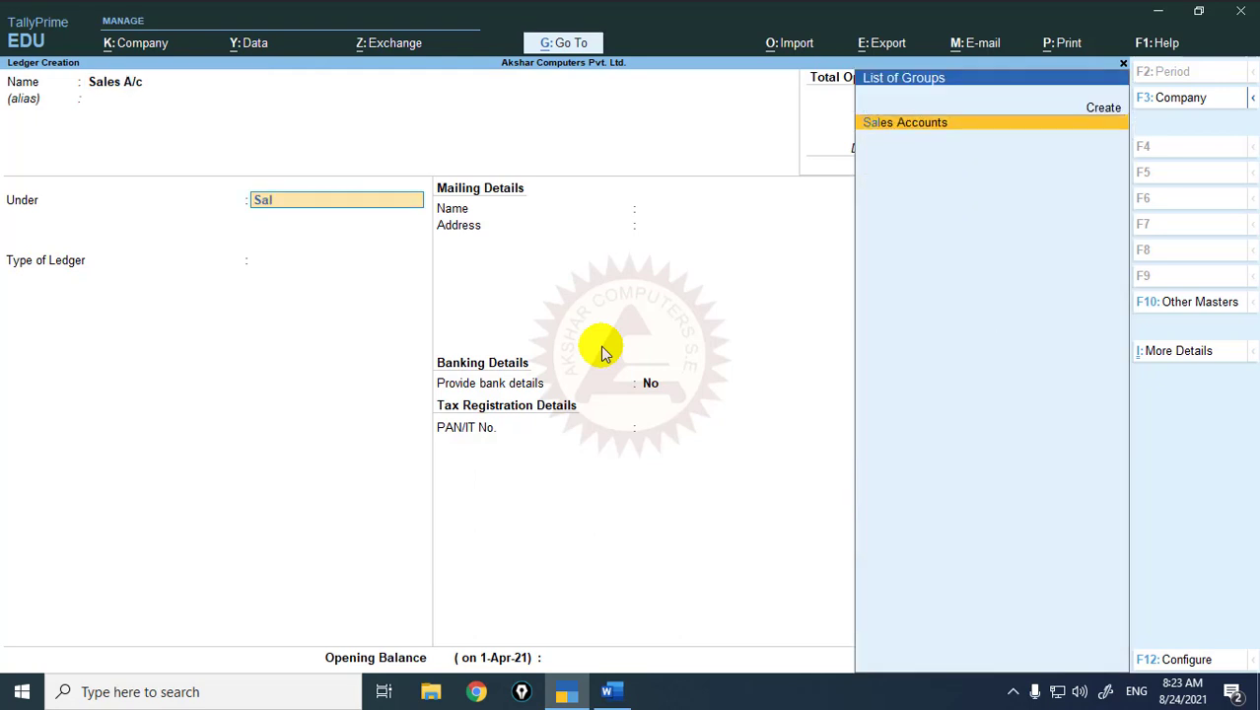
key(Return)
key(Return)
key(Return)
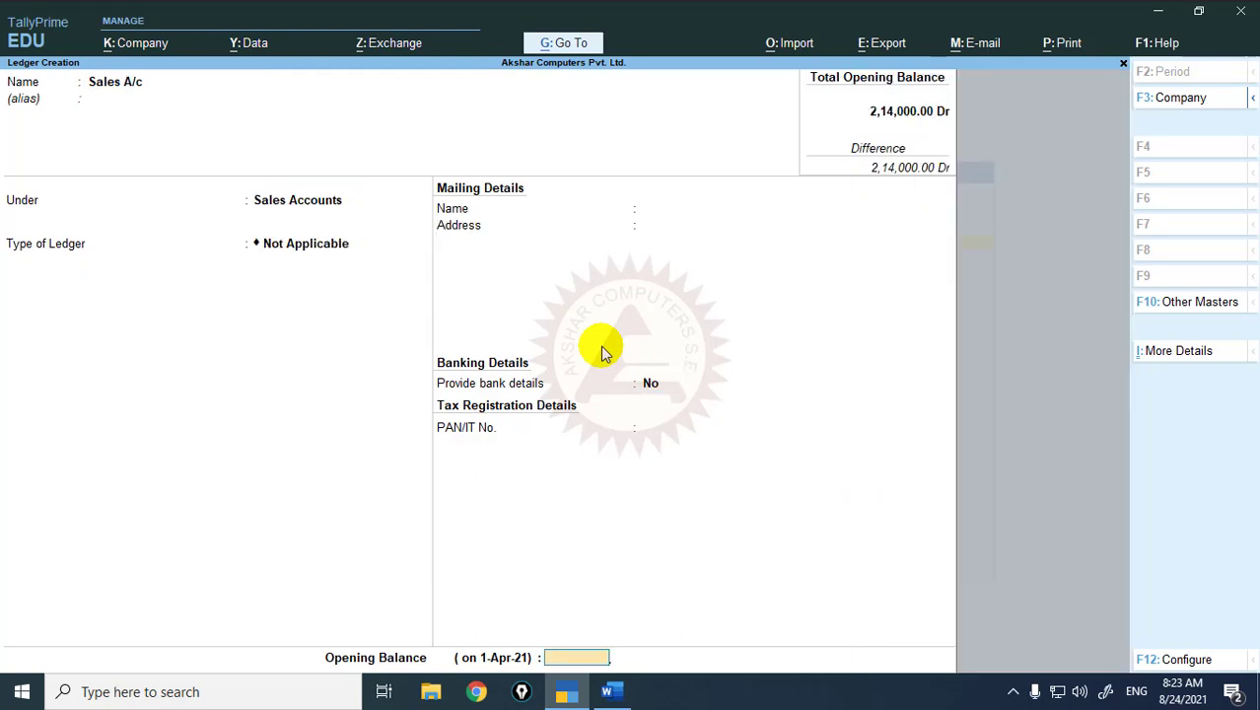
- Set the Sales A/c ledger's opening balance to 320000 Cr and save the ledger
text(3,20,00)
text(0000)
key(Return)
key(ctrl)
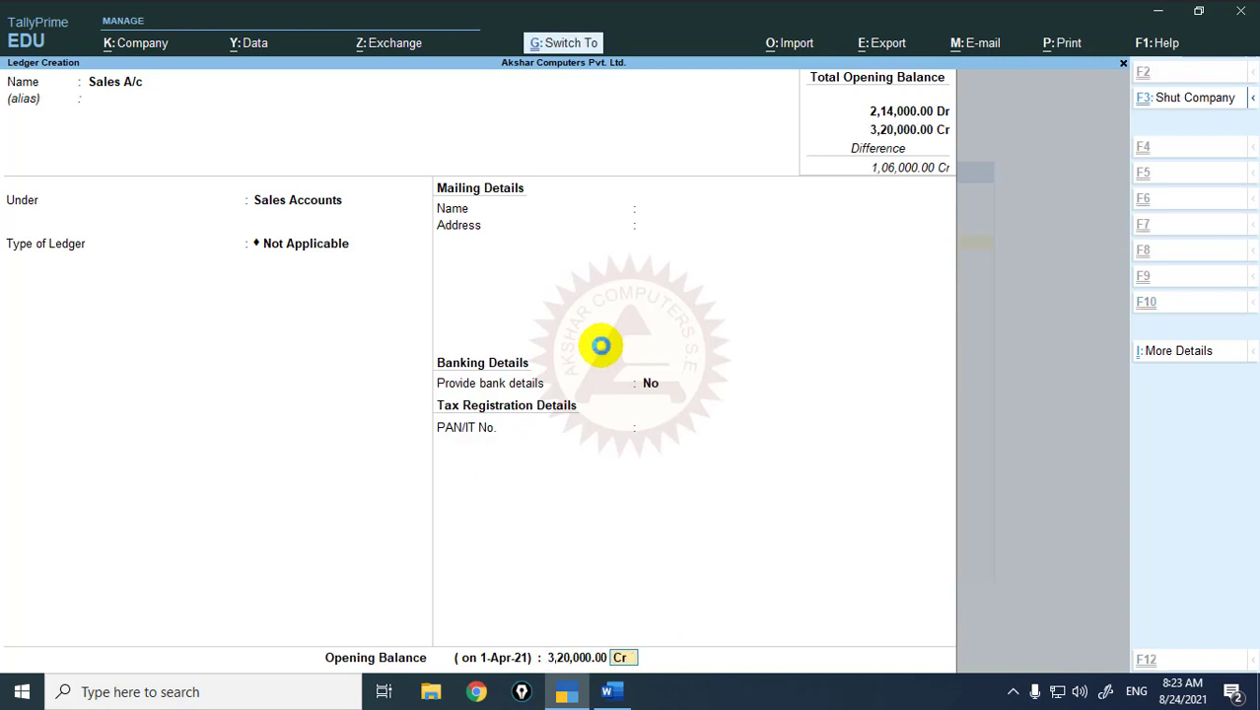
key(ctrl+a)
- Check the return inward entry in the Word list, and name the next ledger Return Inward A/c under the Sales Accounts group
key(alt+Tab)
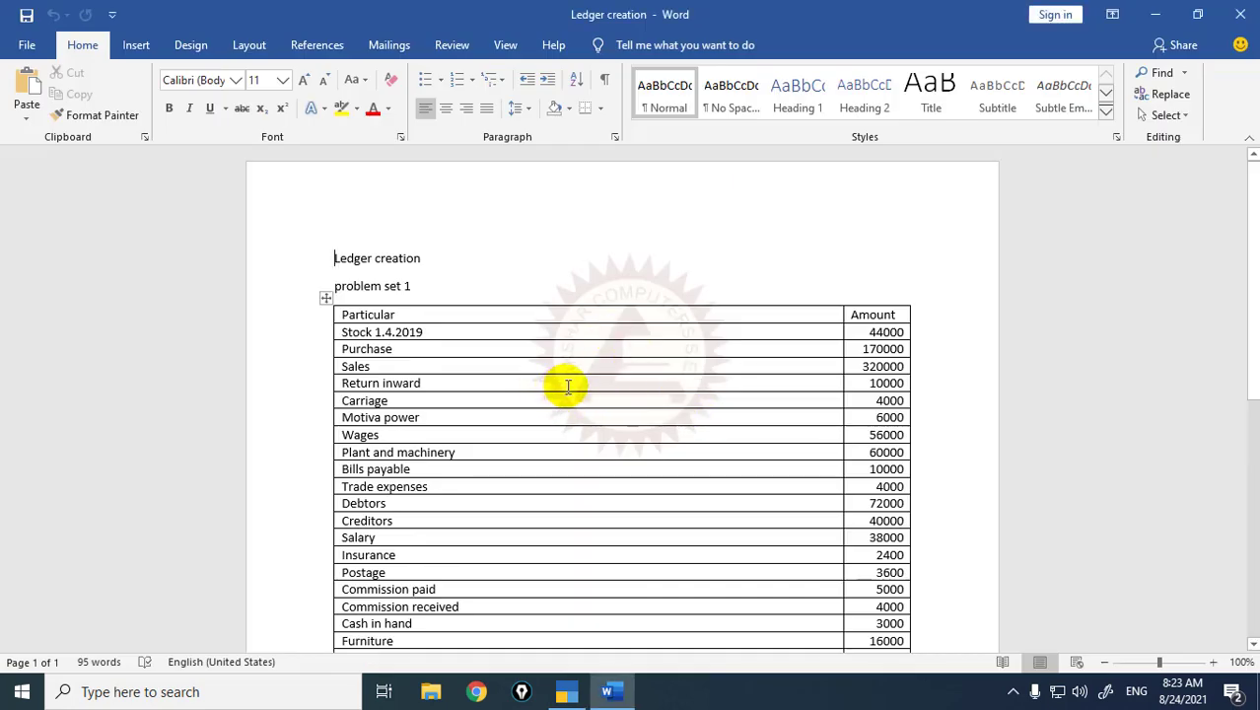
key(alt+Tab)
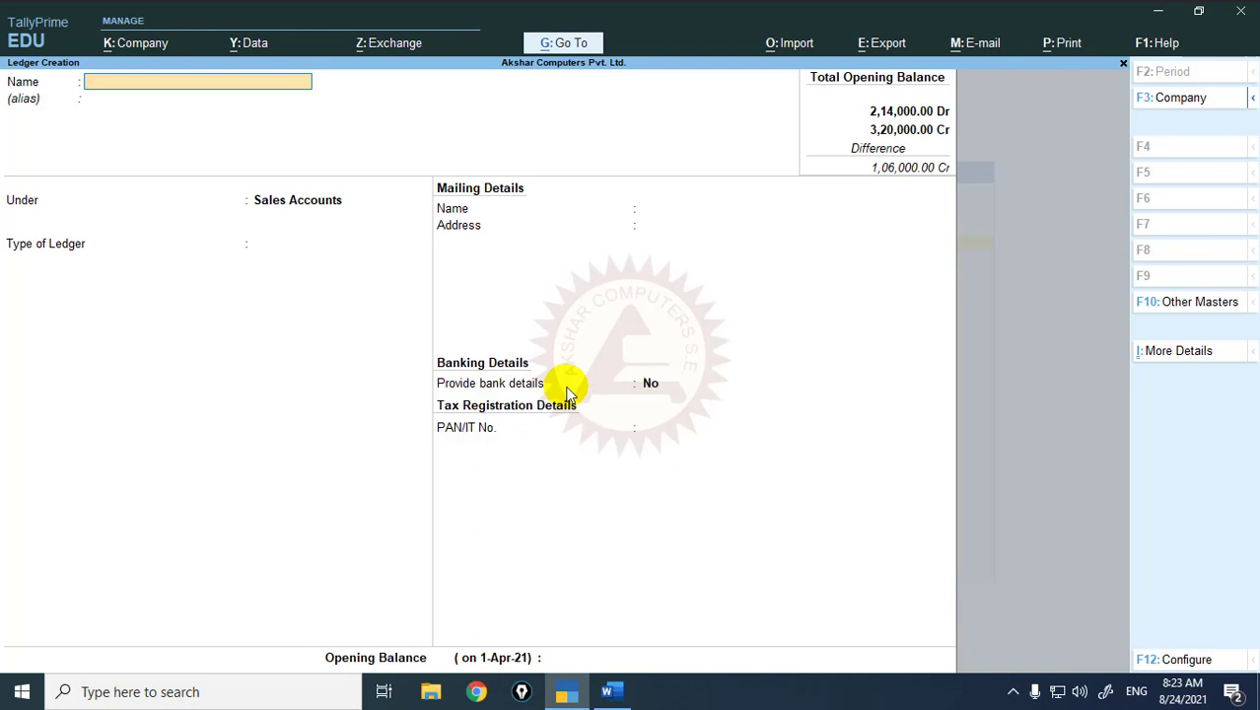
text(Return inward)
key(Return)
key(BackSpace)
text(Return Inward a/c)
key(Return)
key(Return)
key(Return)
key(Return)
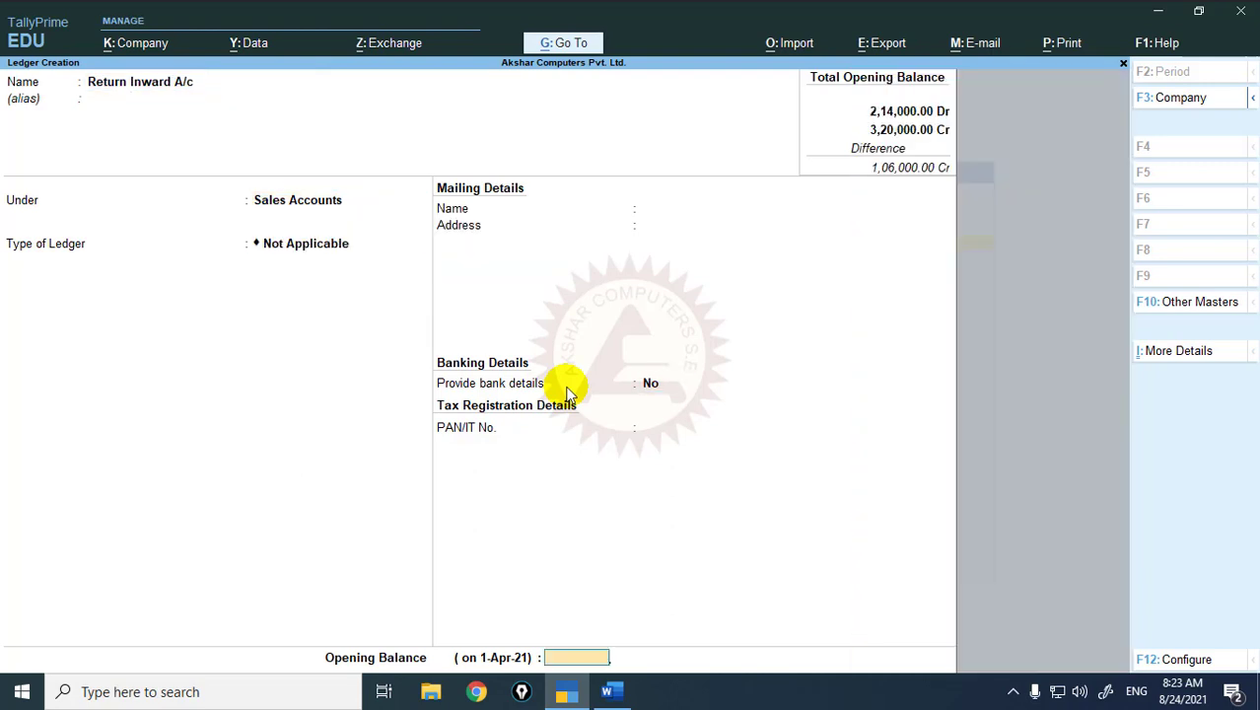
- Check the return inward amount in the Word list, then save the Return Inward A/c ledger with an opening balance of 10000 Dr
key(alt+Tab)
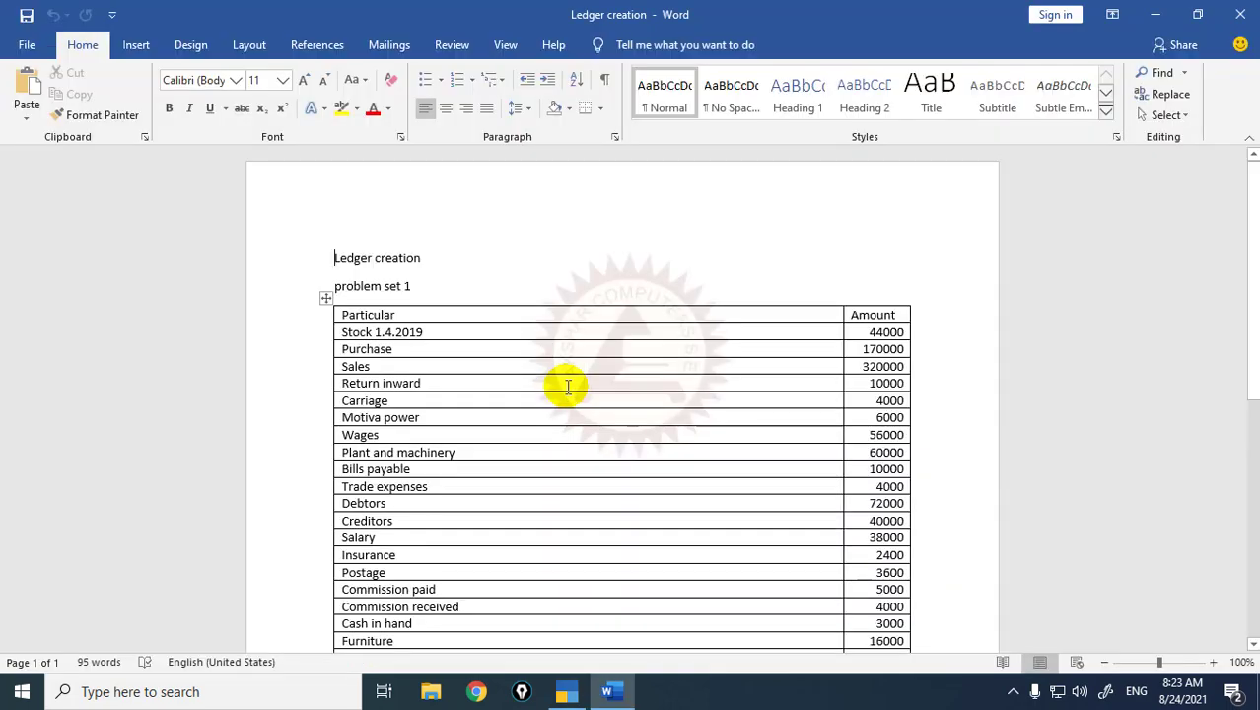
key(alt+Tab)
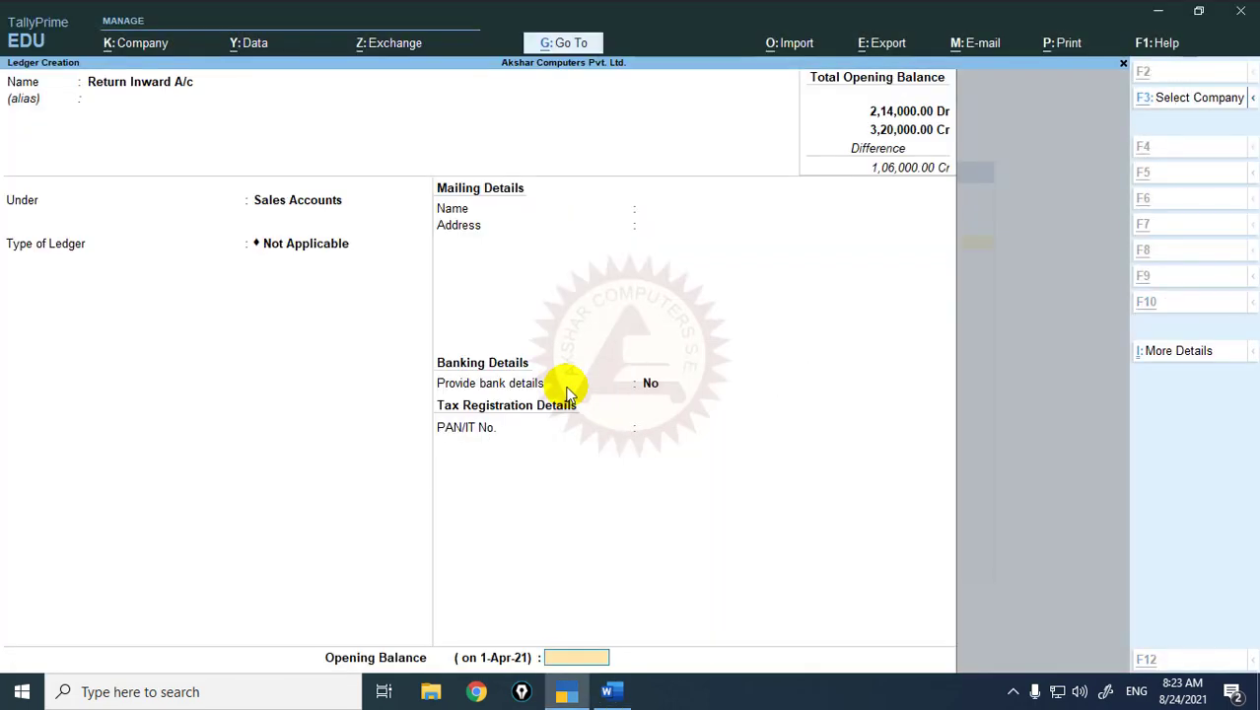
key(alt+Tab)
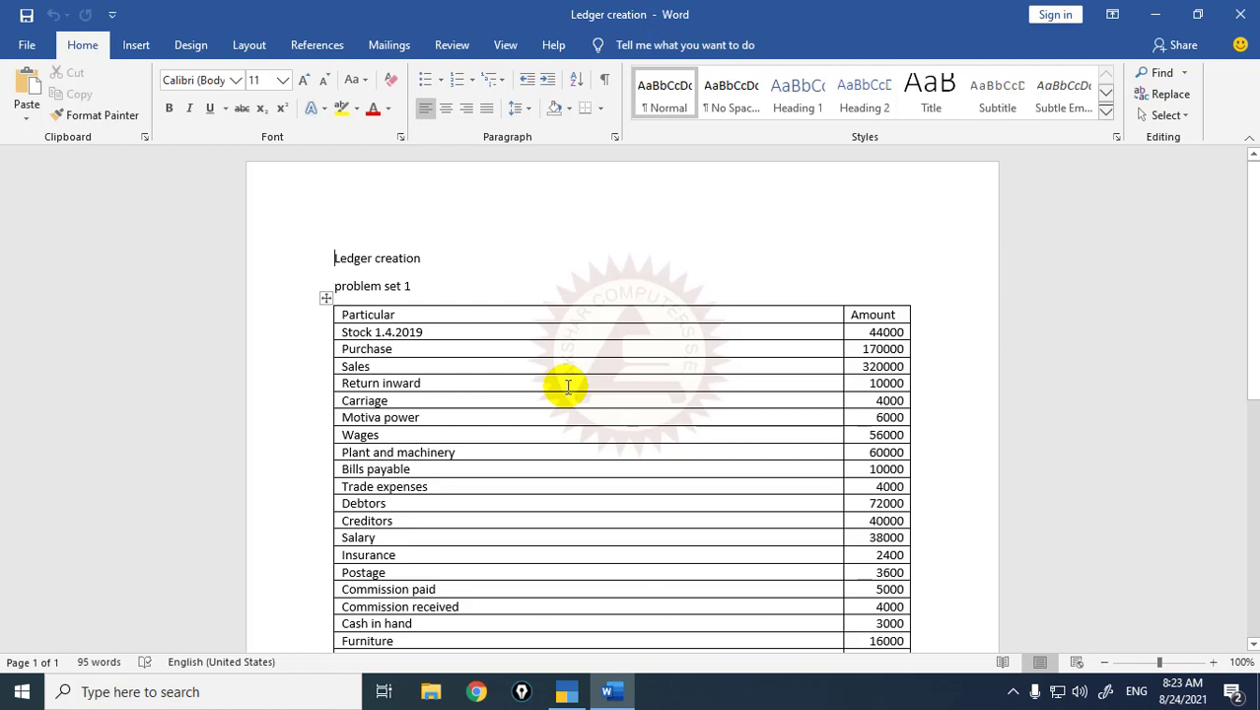
key(alt+Tab)
text(10,000)
key(Return)
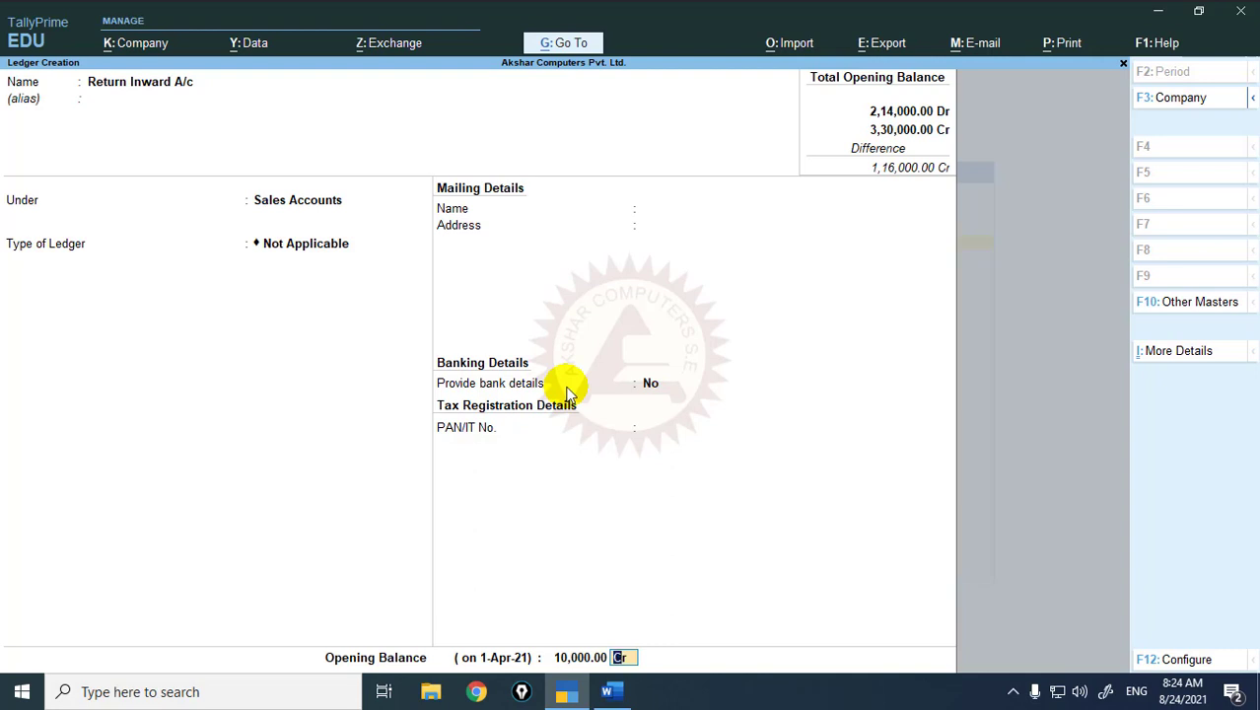
text(d)
key(Return)
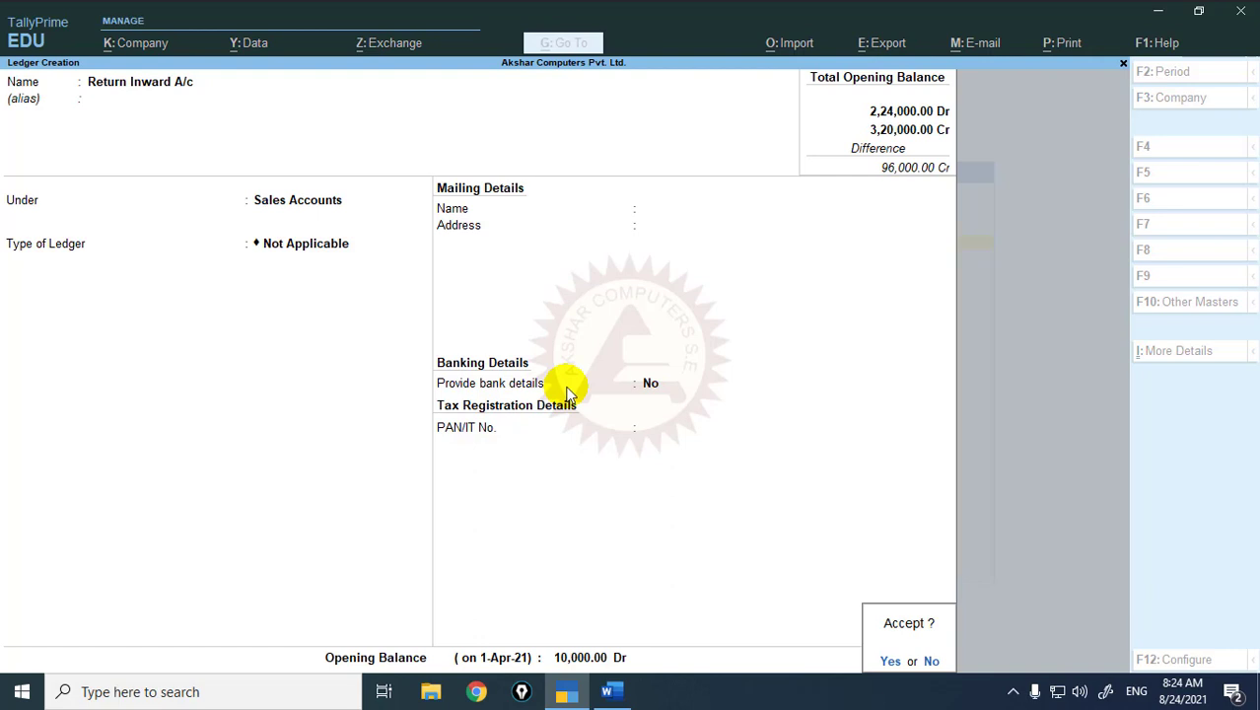
key(Return)
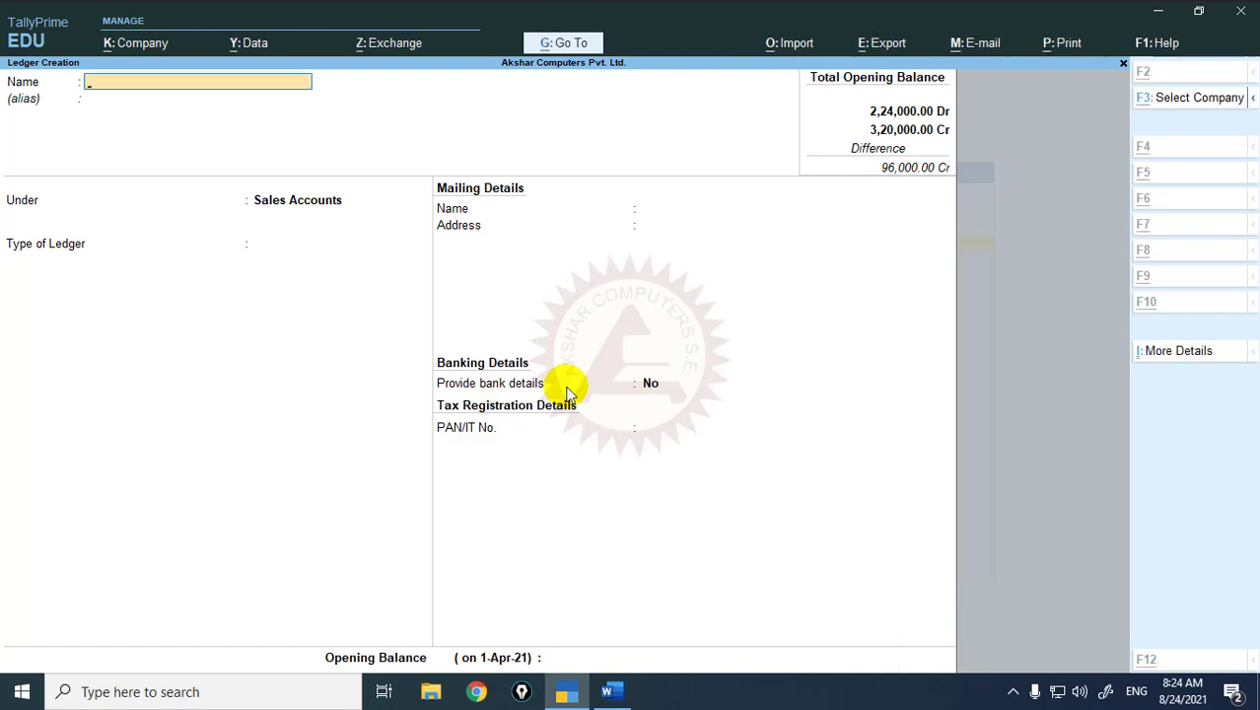
- Check the carriage entry in the Word list, and name the next ledger Carriage A/c under the Direct Expenses group
key(alt+Tab)
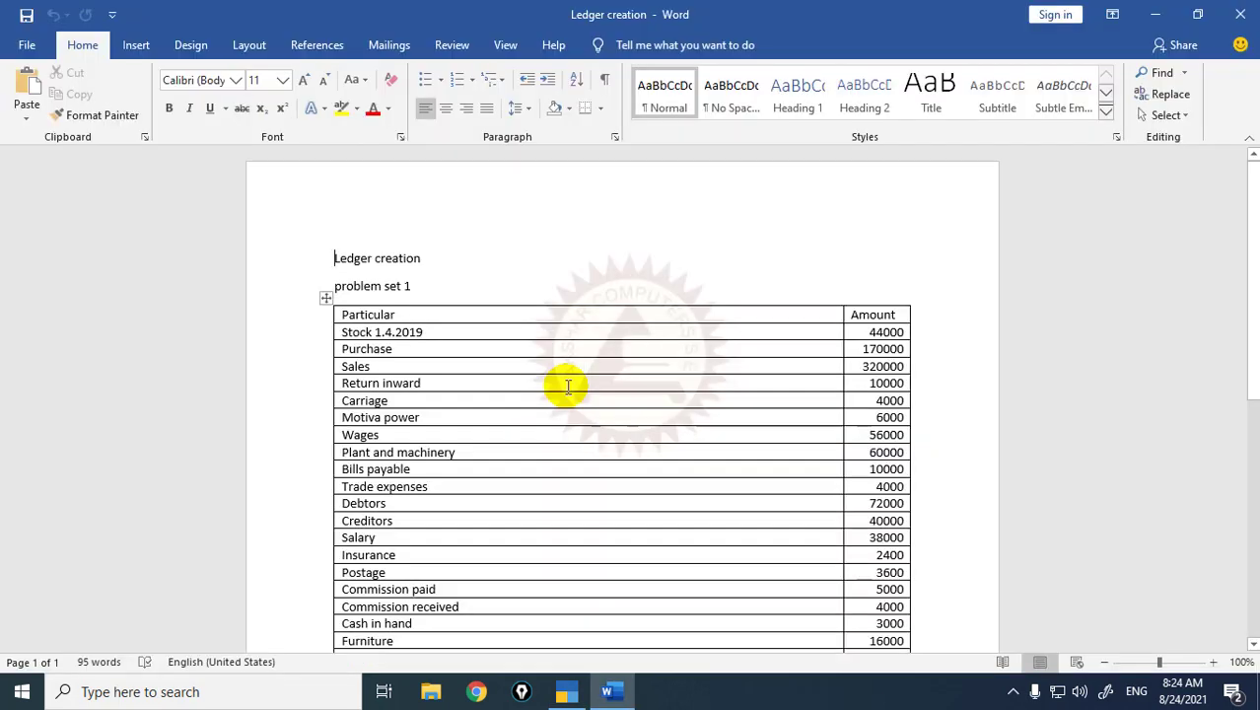
key(alt+Tab)
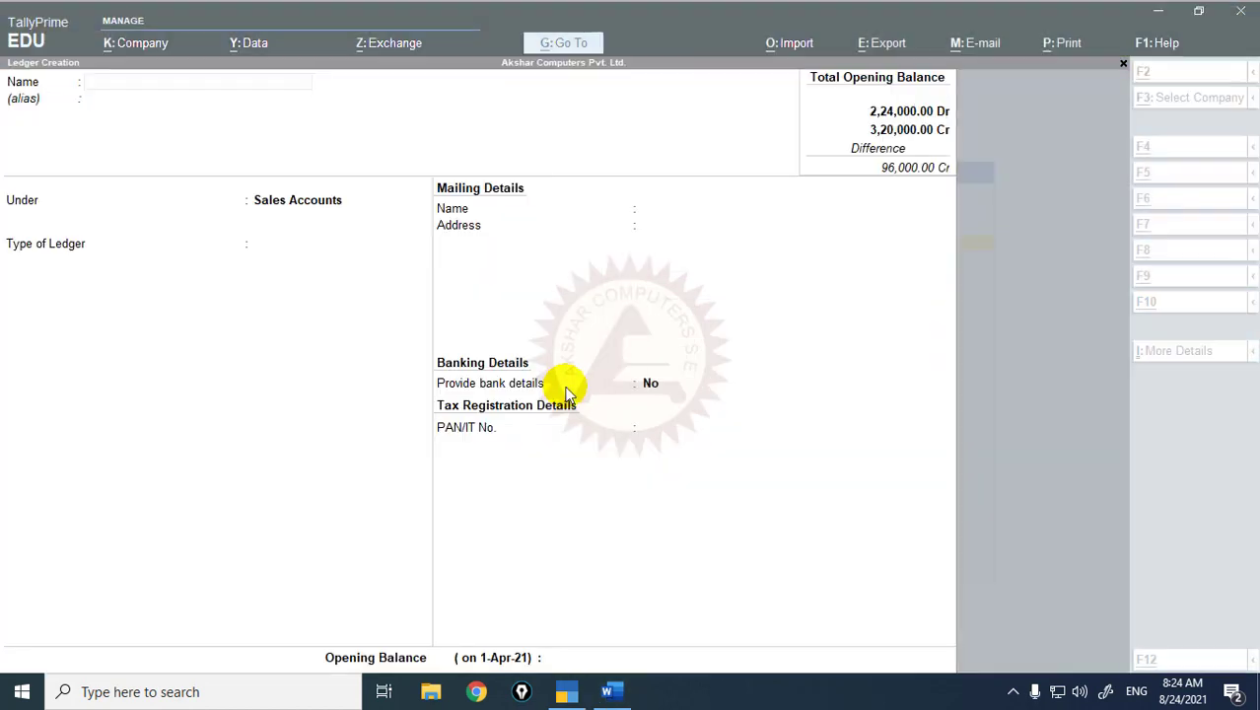
text(Carriage)
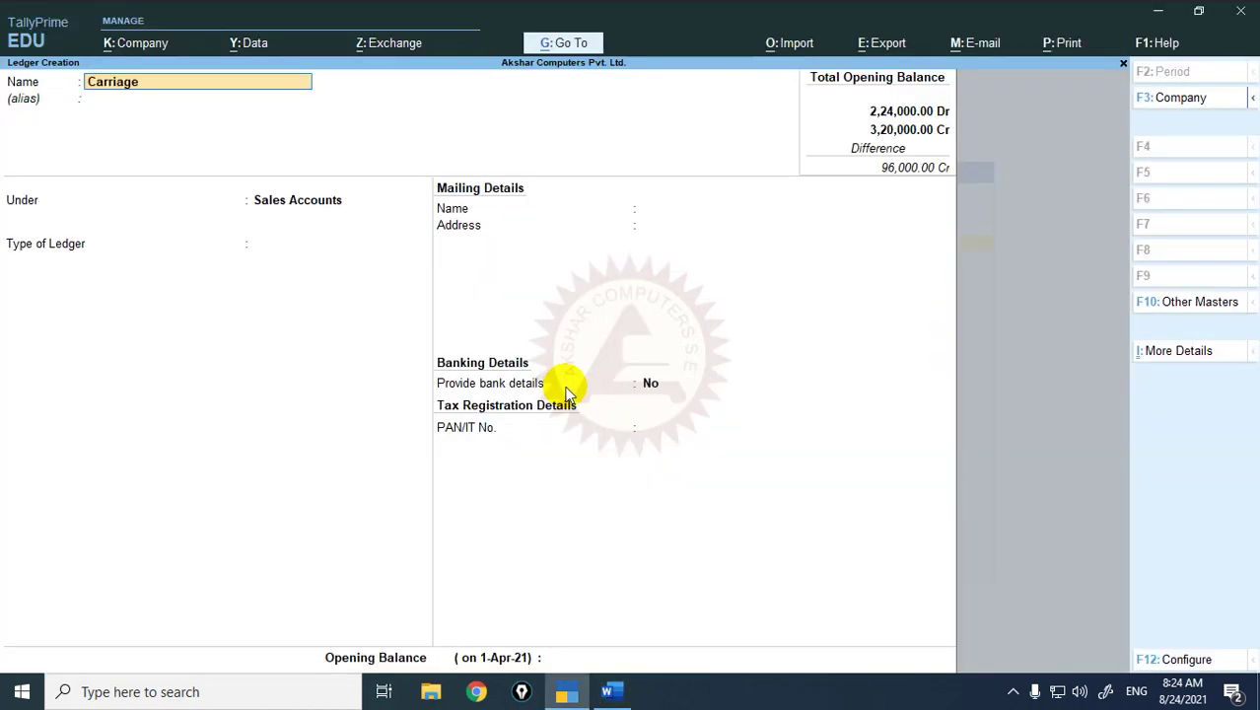
text( a/c)
key(Return)
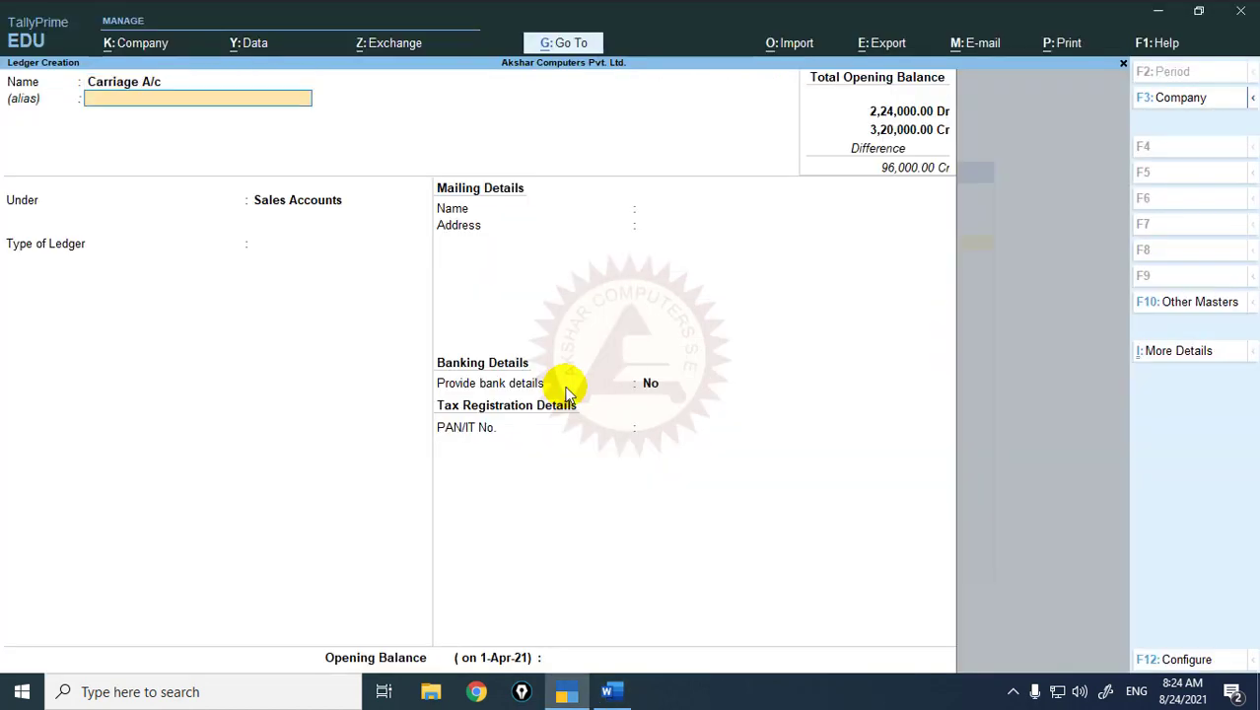
key(Return)
text(Direc)
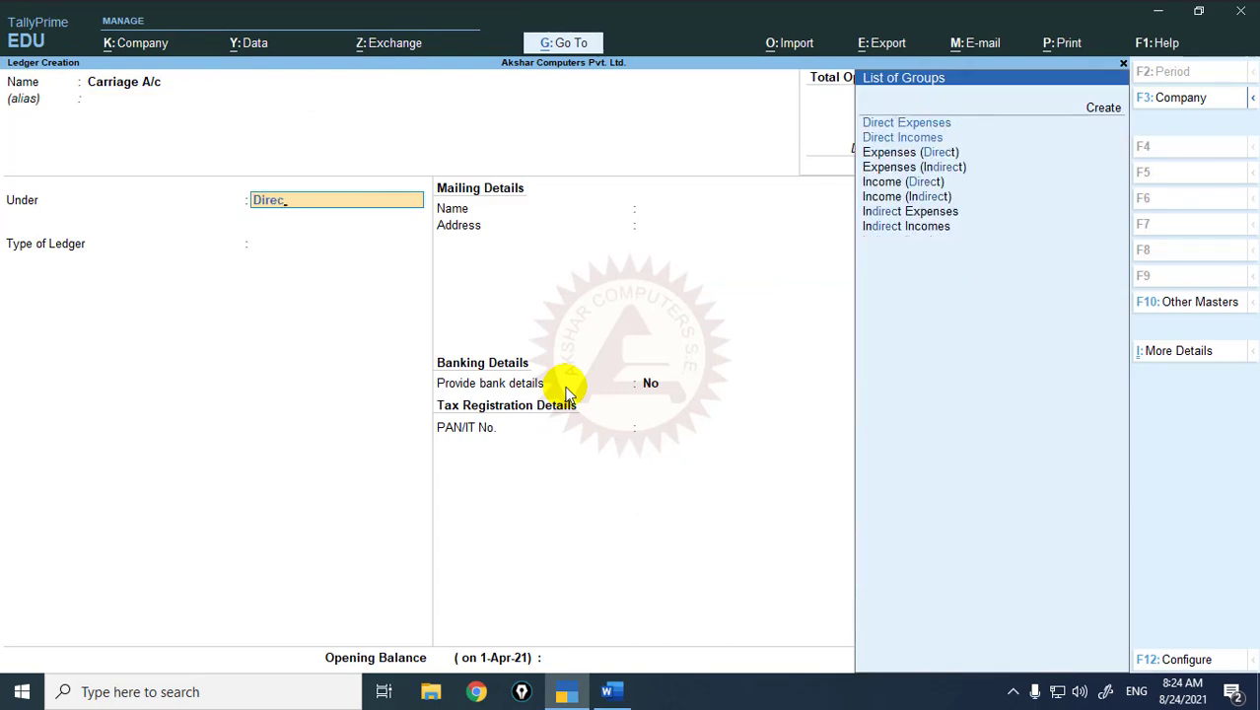
key(Return)
key(Return)
key(Return)
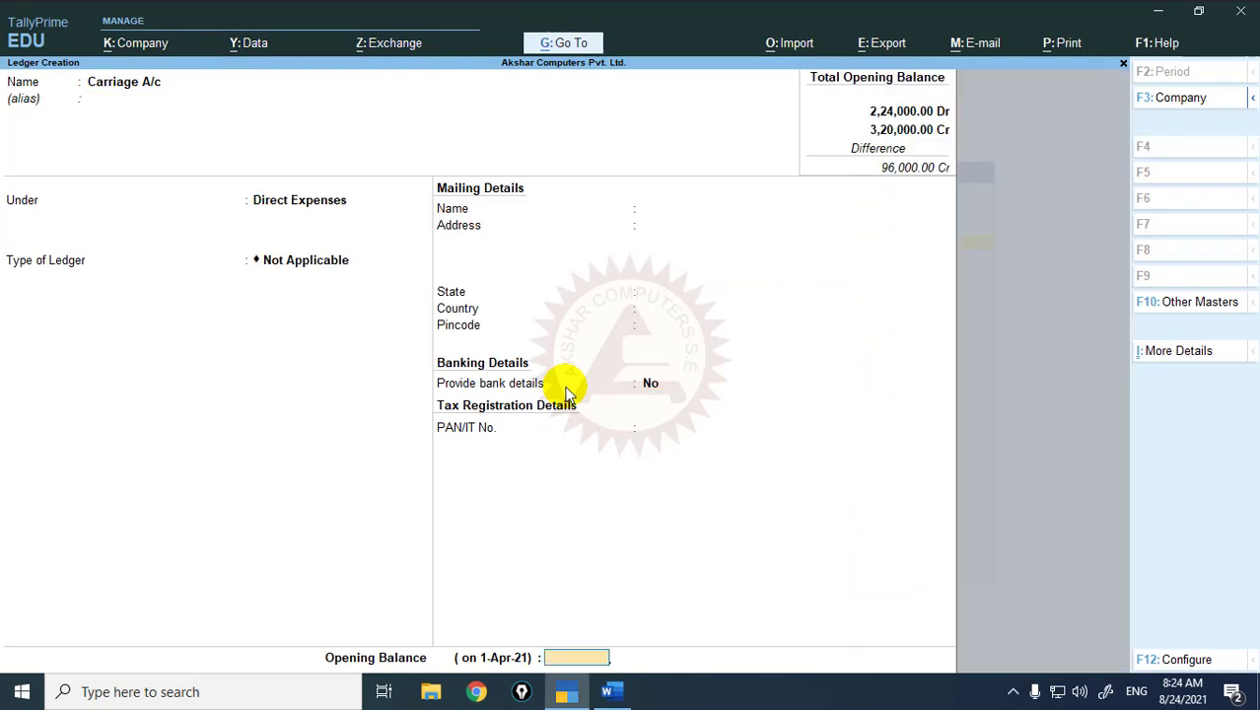
- Check the carriage amount in the Word list, and save the Carriage A/c ledger with an opening balance of 4000 Dr
key(alt+Tab)
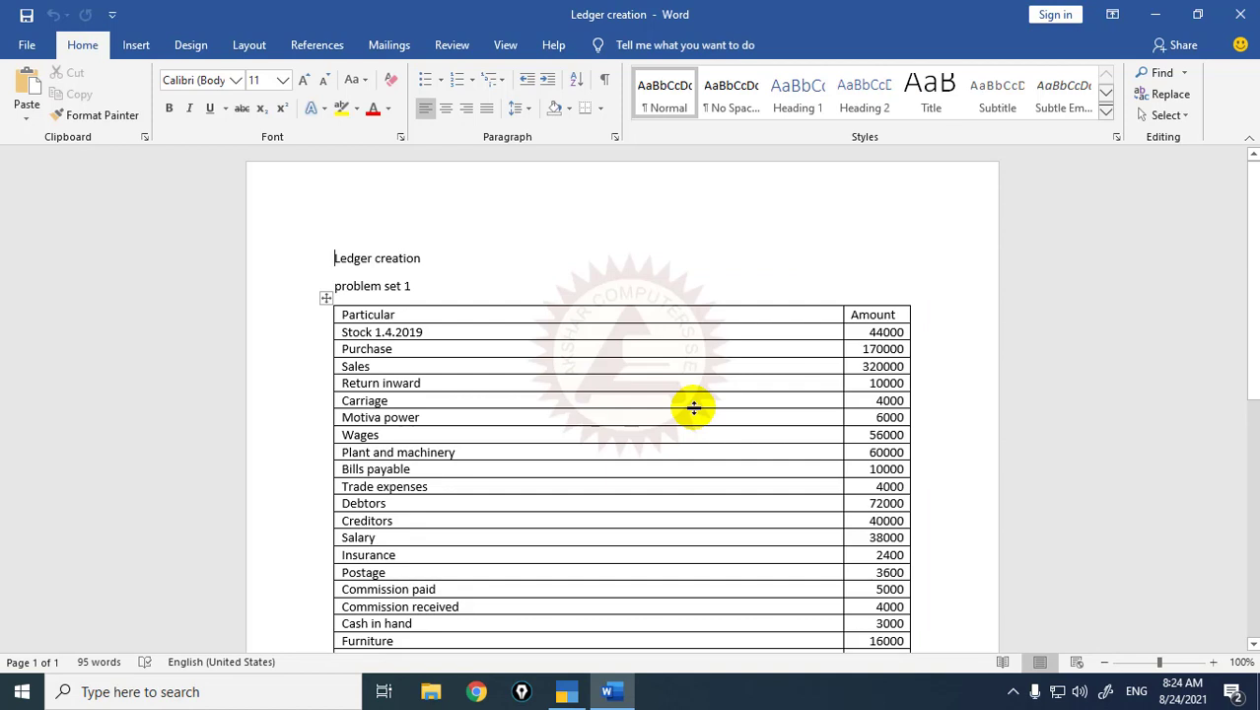
key(alt+Tab)
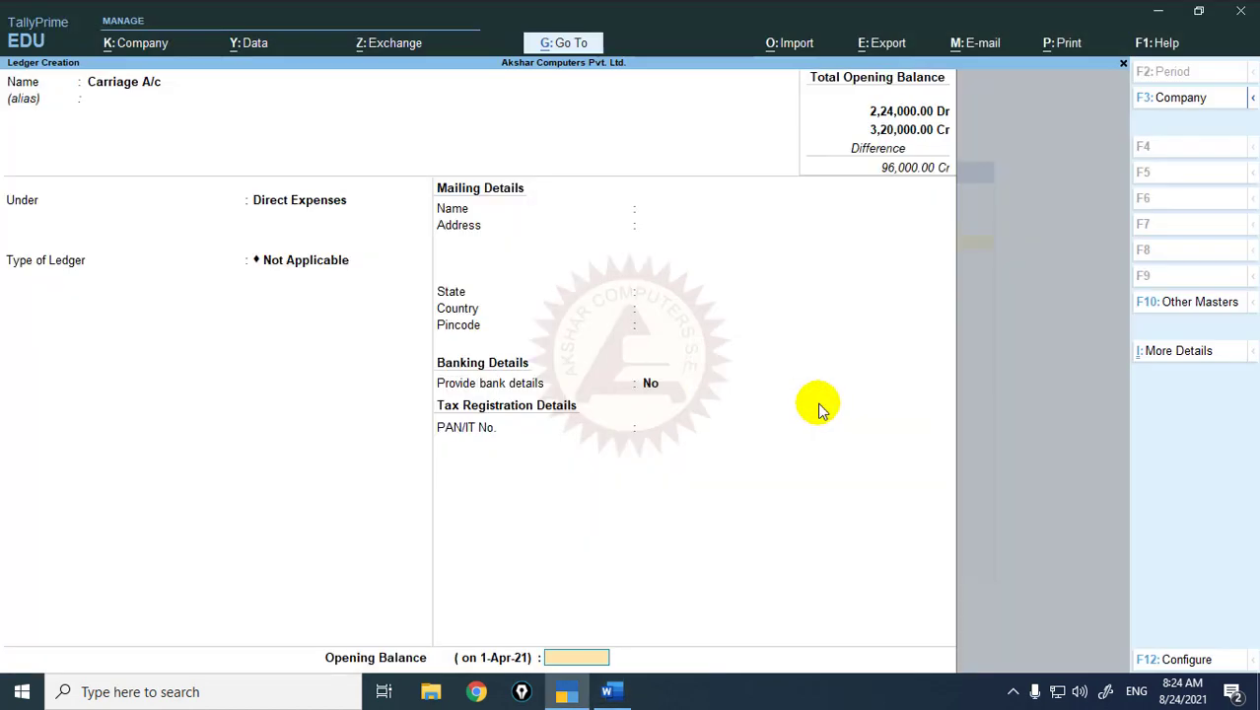
text(4000)
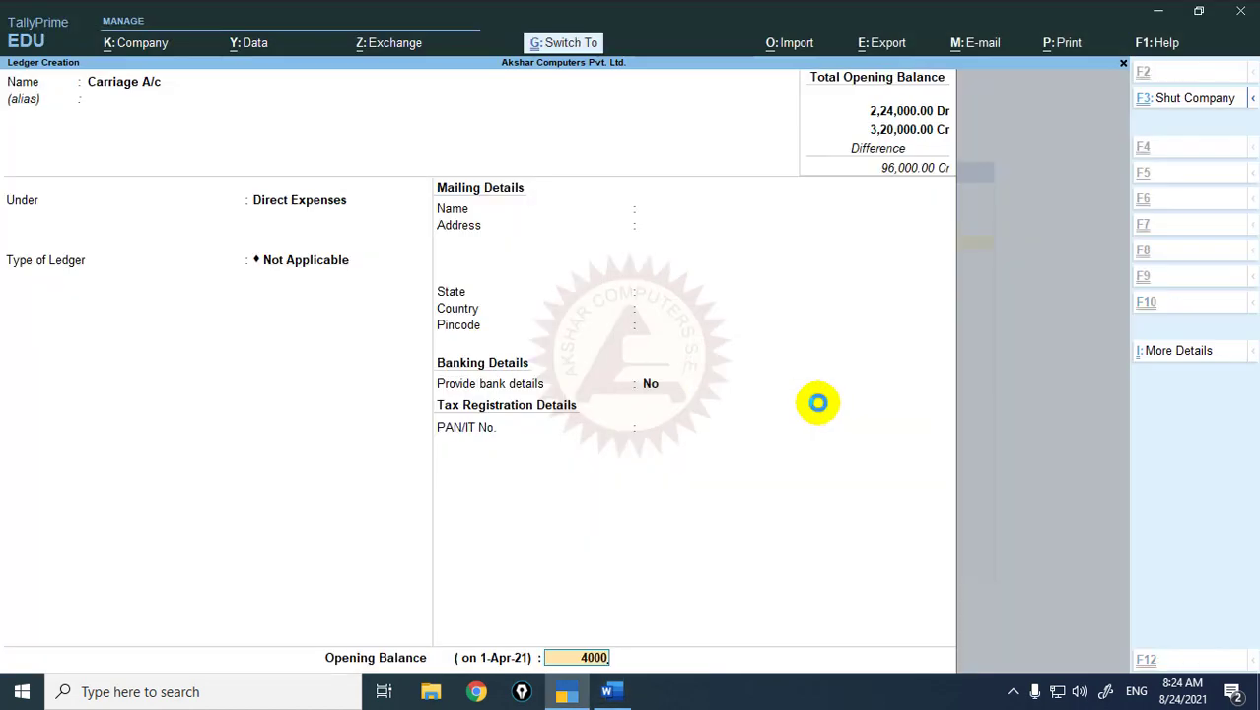
key(ctrl+a)
- Mark the motive power row in the Word list, and name the next ledger Motive Power A/c under the Direct Expenses group
key(alt+Tab)
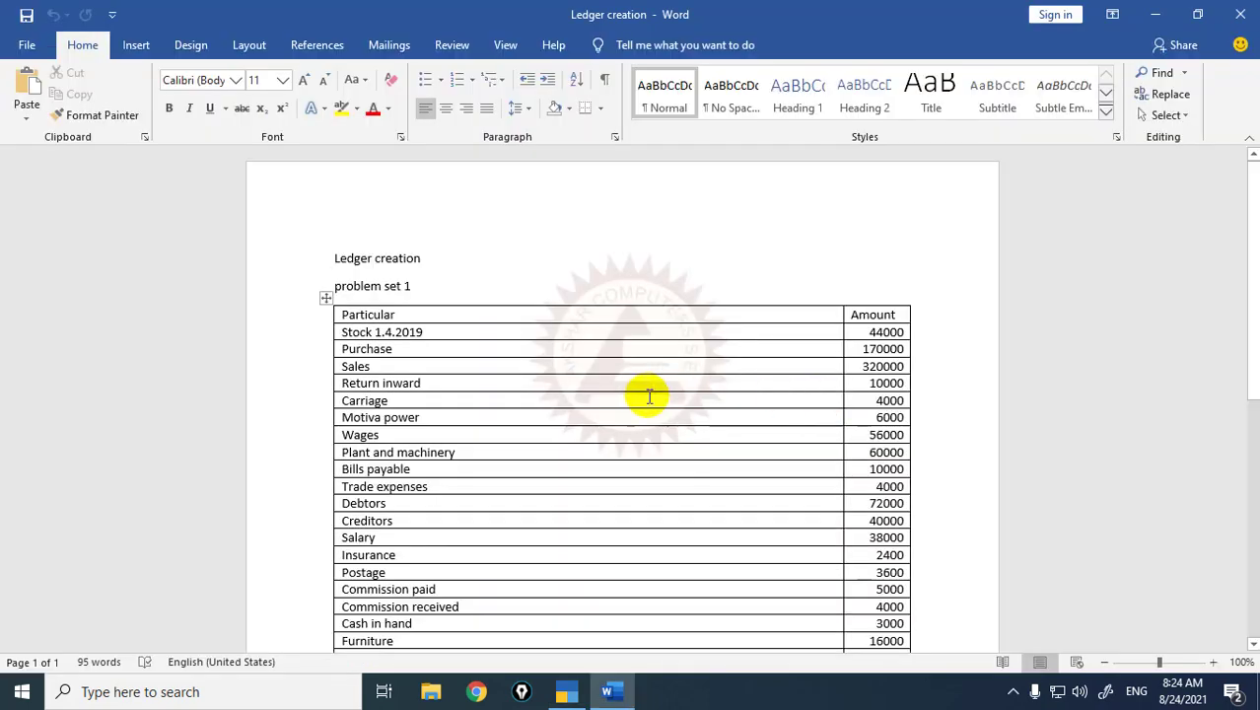
click(574, 412)
key(alt+Tab)
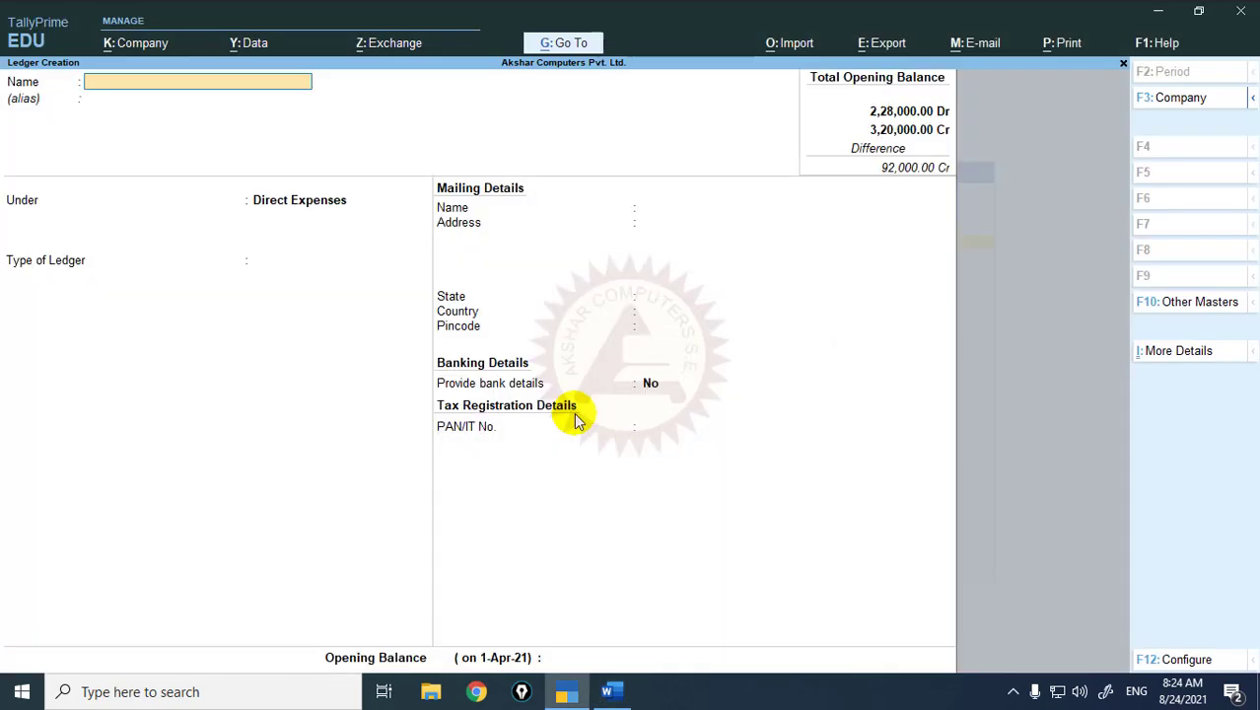
text(Motive Pow)
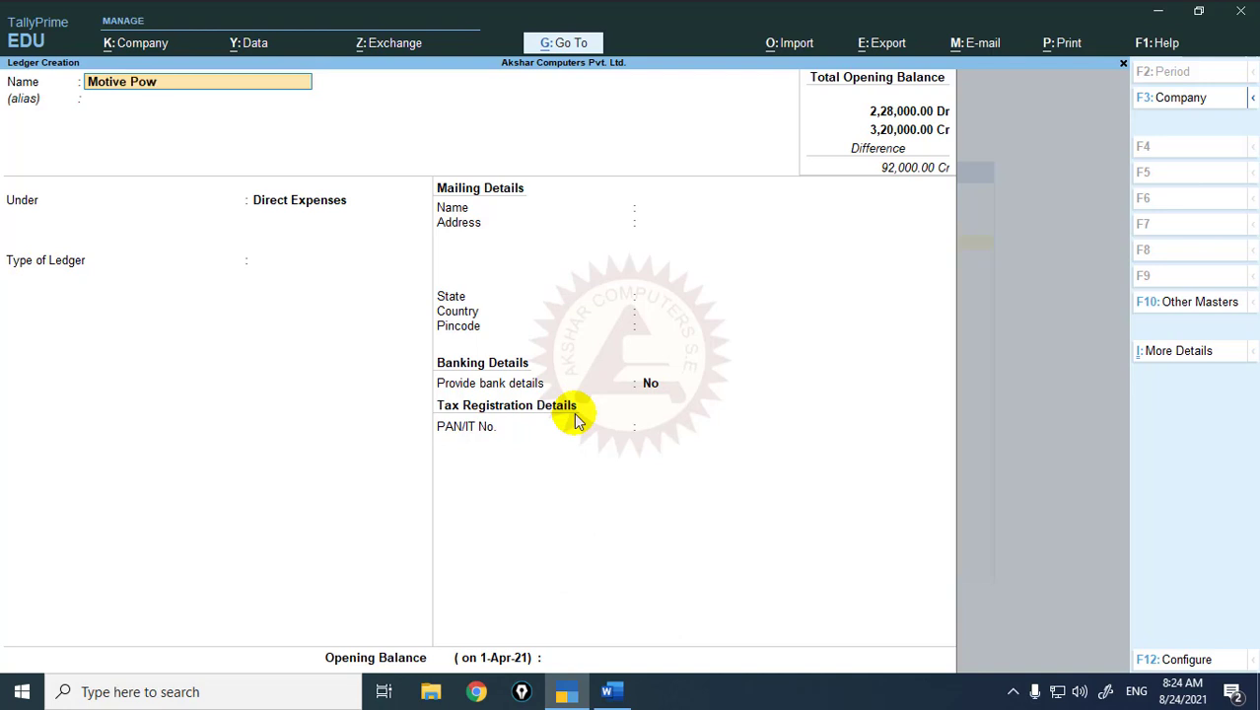
text(er a/c)
key(Return)
key(Return)
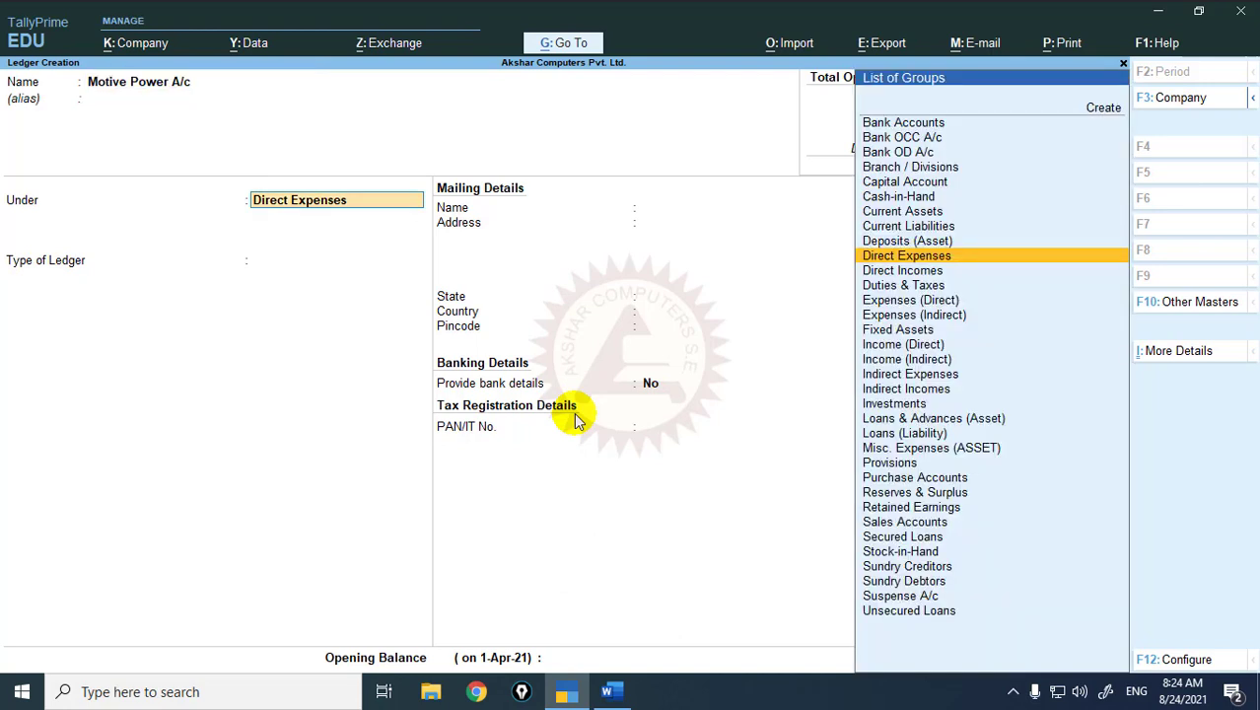
key(Return)
key(Return)
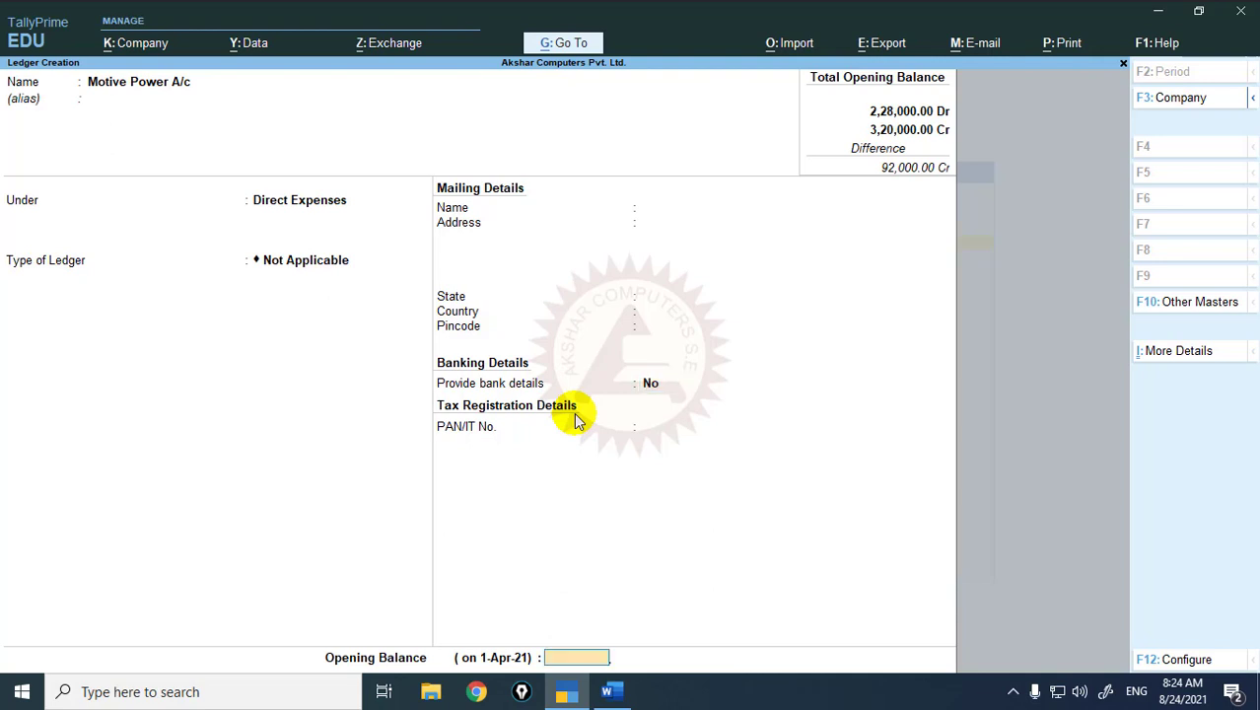
- Set the Motive Power A/c ledger's opening balance to 6000 Dr and save the ledger
text(6000)
key(Return)
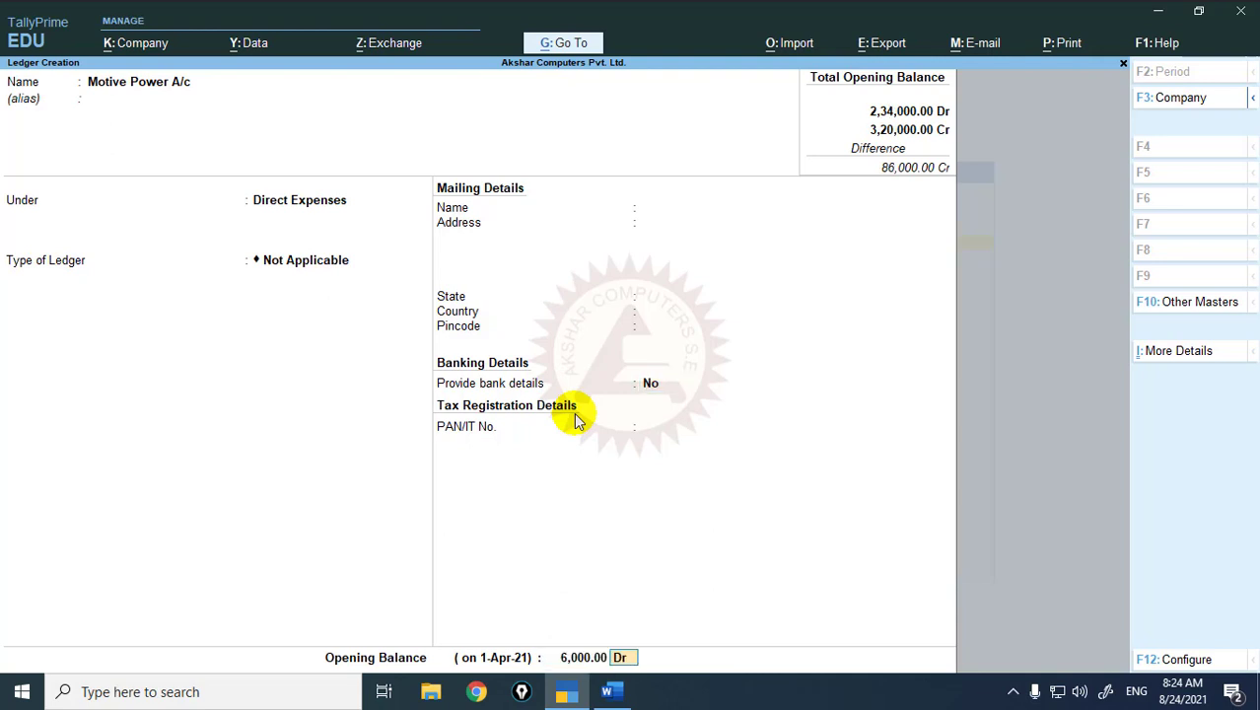
key(ctrl+a)
- Check the wages entry in the Word list, and name the next ledger Wages A/c under the Direct Expenses group
key(alt+Tab)
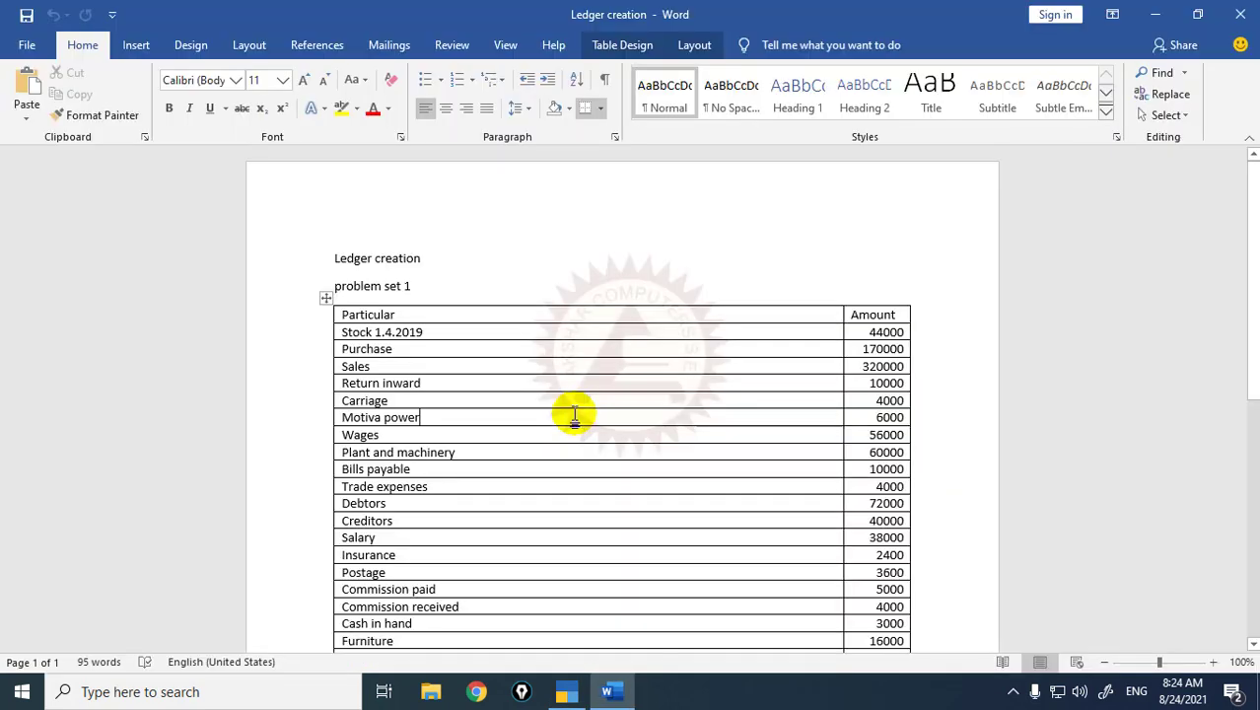
key(alt+Tab)
text(W)
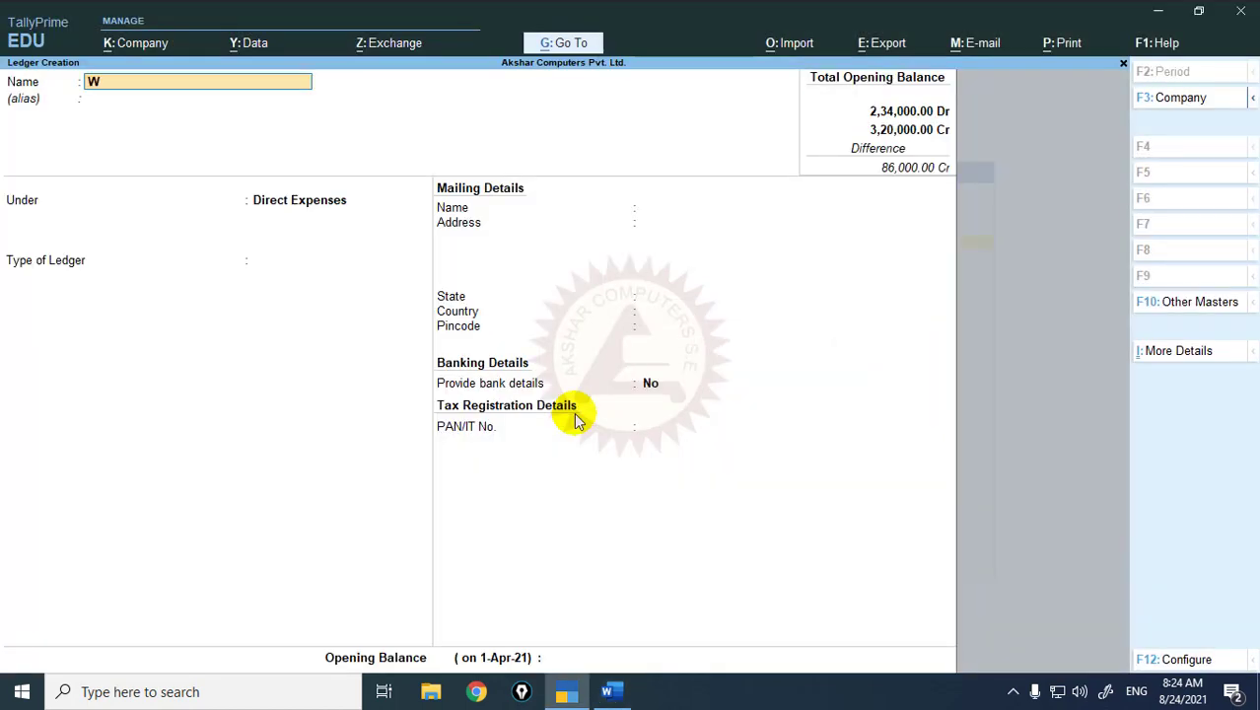
text(ages a/c)
key(Return)
key(Return)
key(Return)
key(Return)
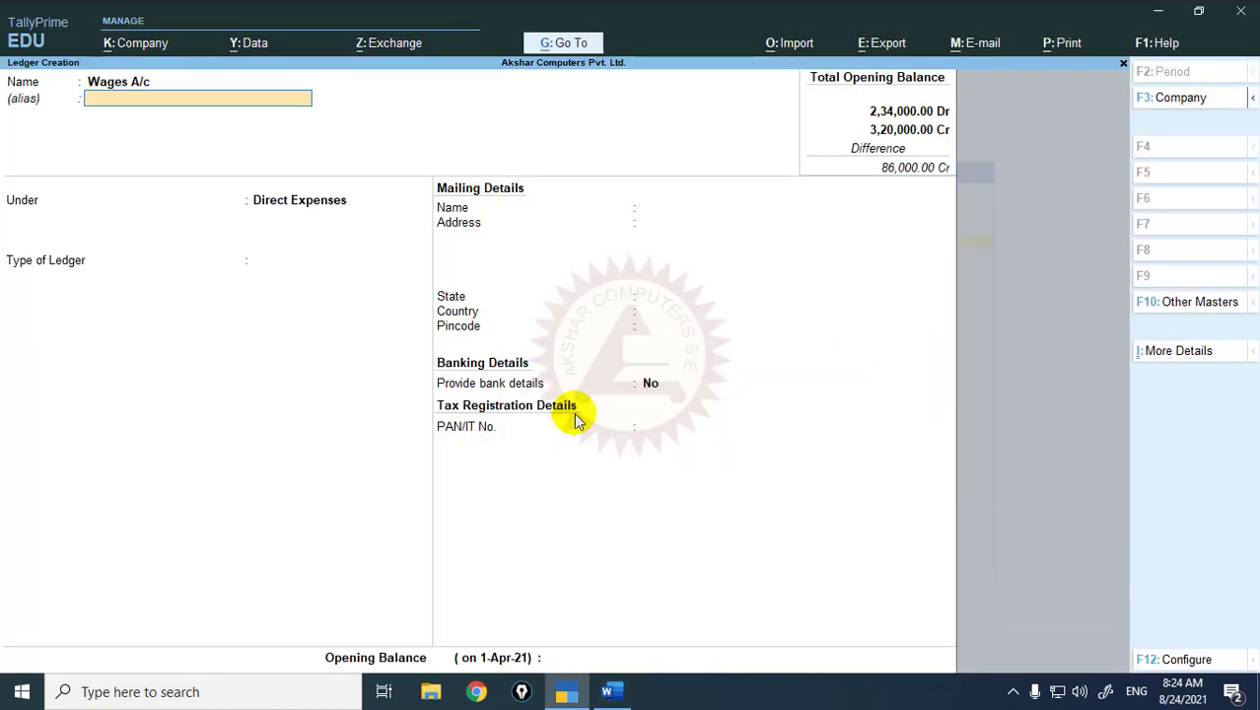
- Check the wages amount in the Word list, and save the Wages A/c ledger with an opening balance of 56000
key(alt+Tab)
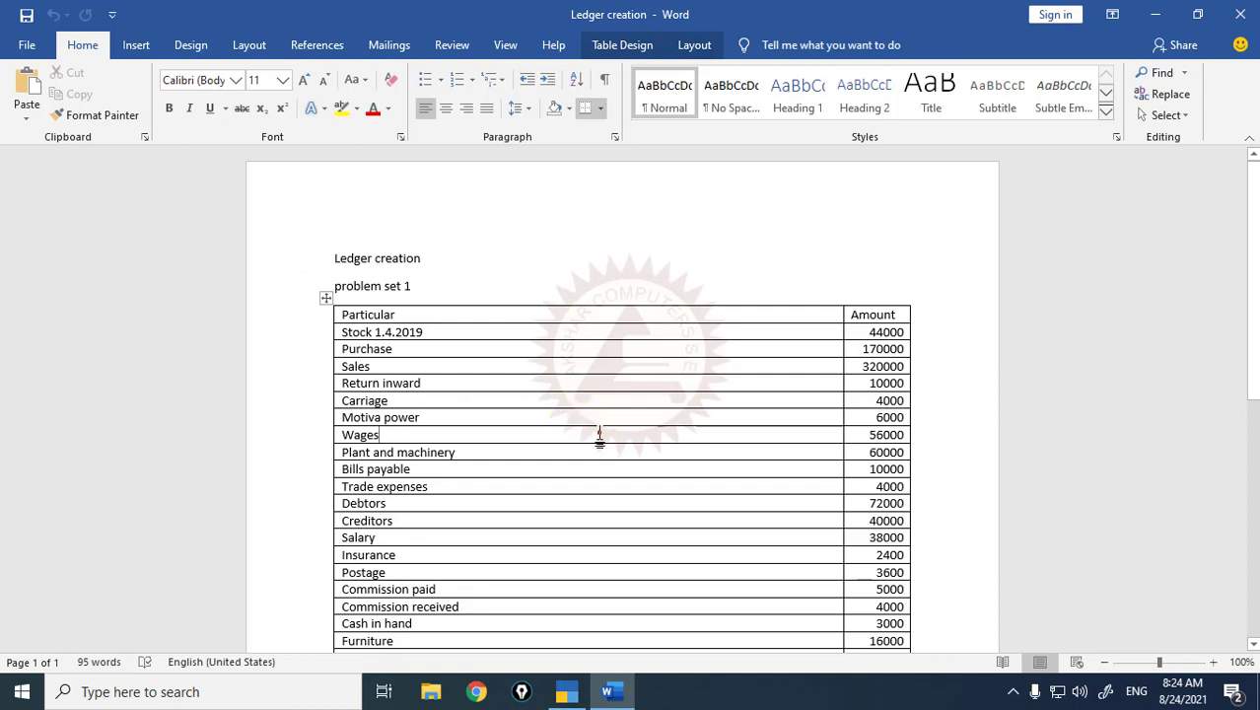
key(alt+Tab)
text(56000)
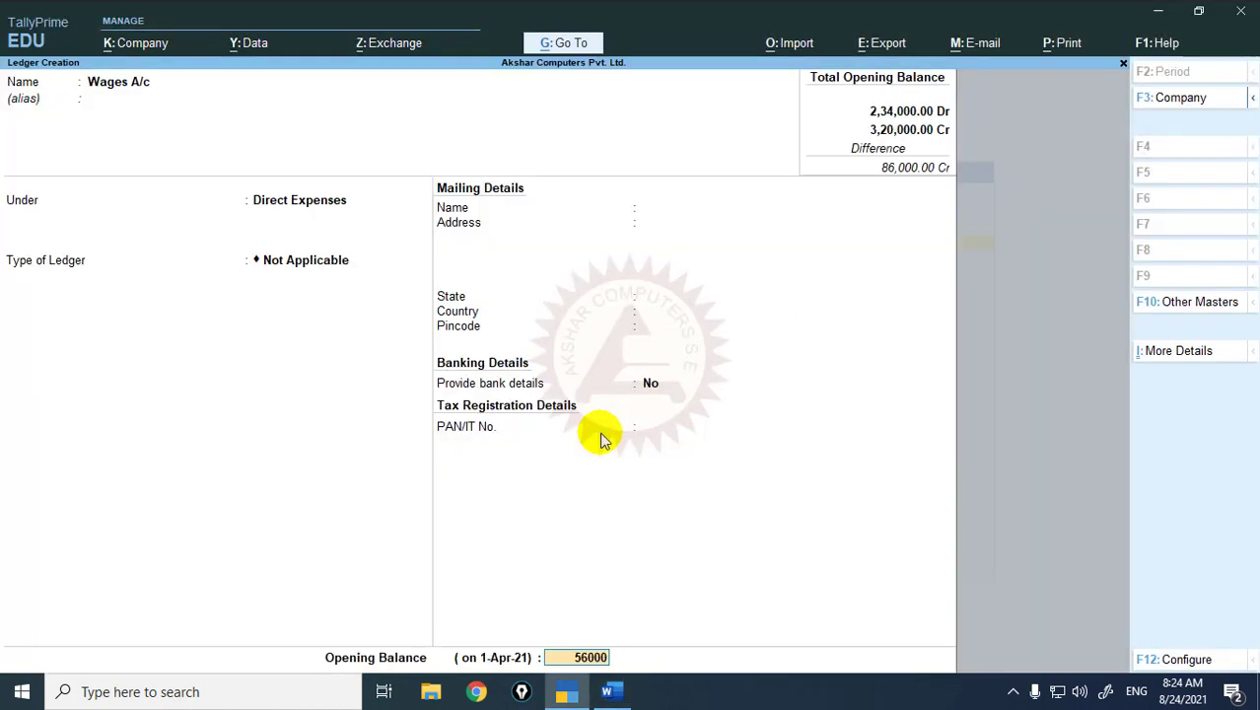
key(ctrl)
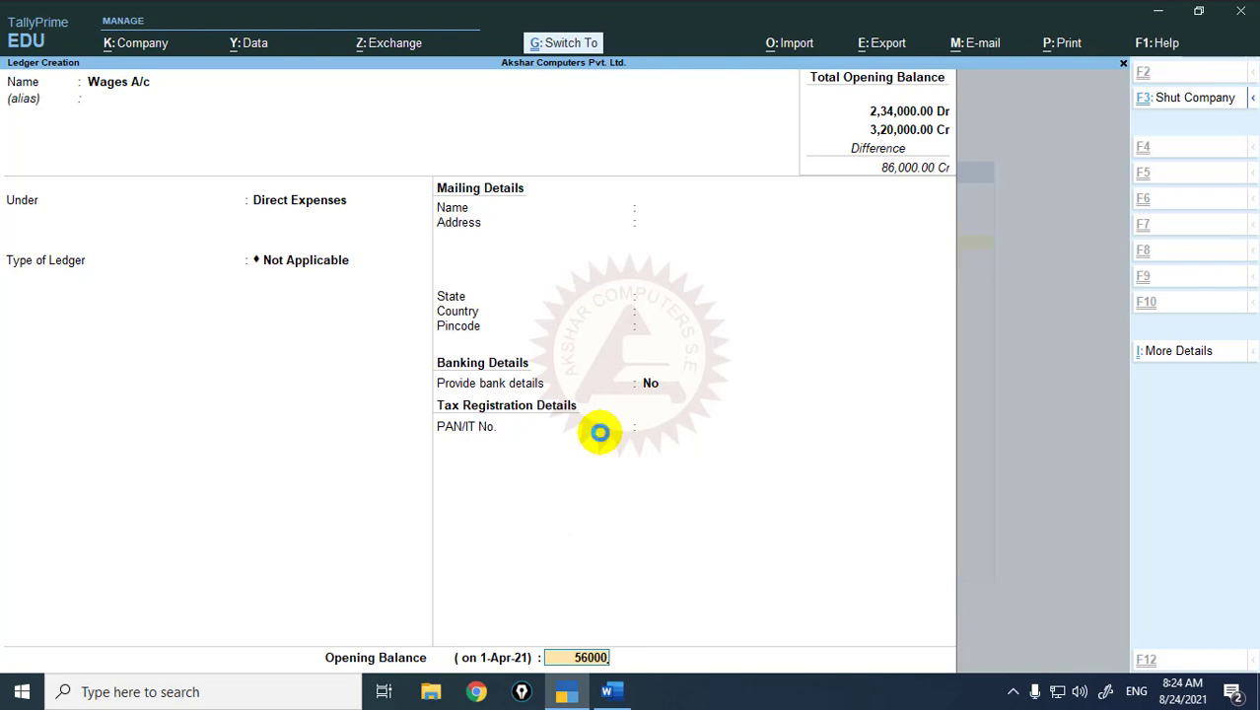
key(ctrl+a)
- Check the next entry in the Word list, and name the next ledger Plant and Machinery A/c
key(alt+Tab)
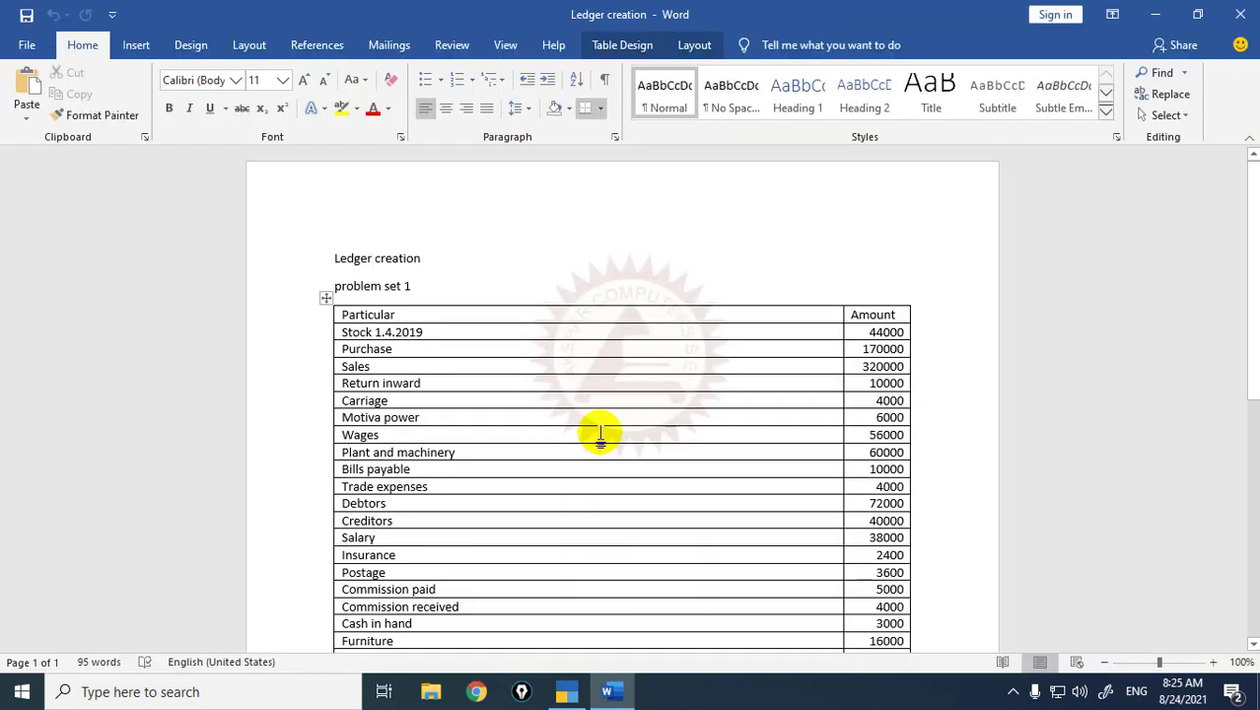
key(alt+Tab)
text(Pl)
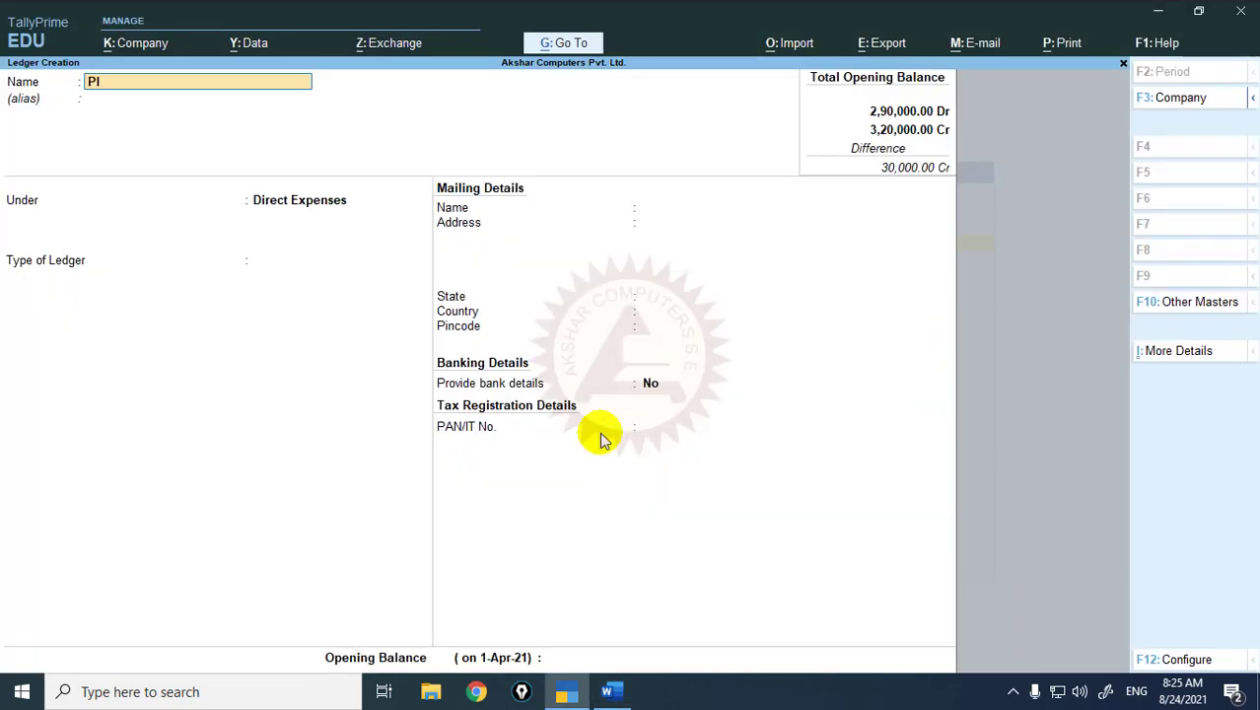
text(ant)
text( Ma)
key(BackSpace)
key(BackSpace)
key(BackSpace)
text(abd)
key(BackSpace)
text(nd Machinery a/c)
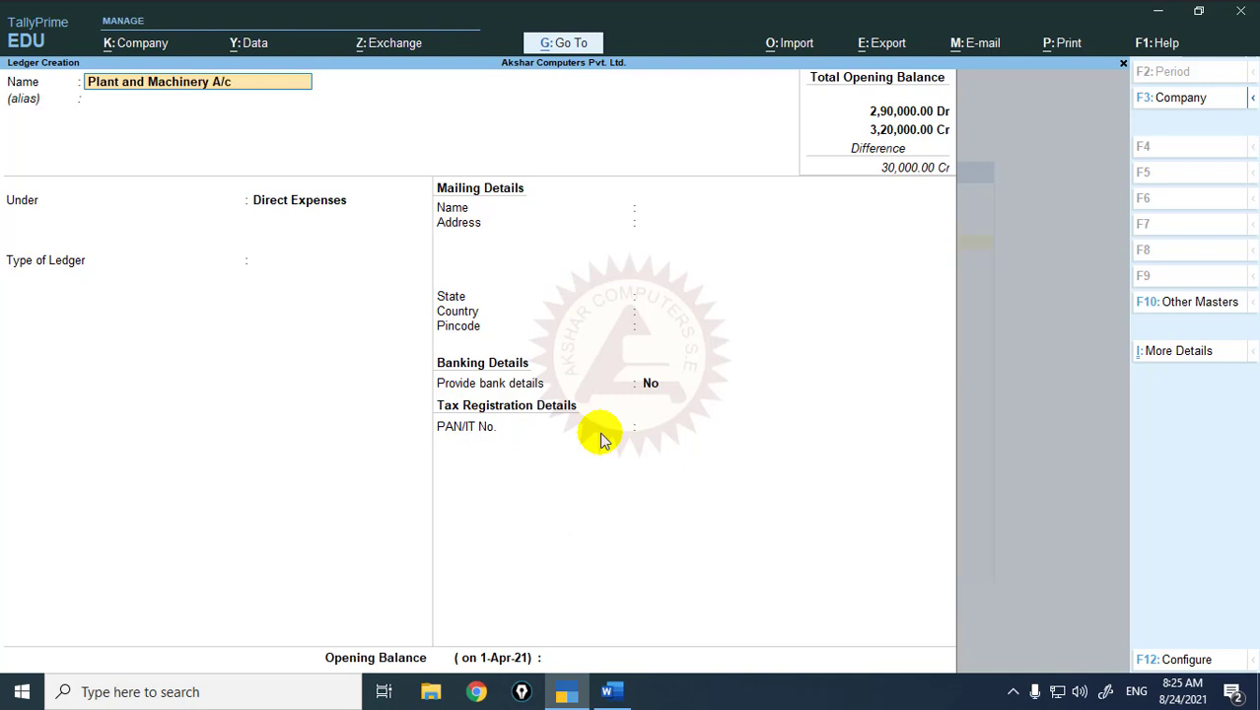
- Place the Plant and Machinery A/c ledger under the Fixed Assets group, accepting the default mailing, bank and tax details
key(Return)
key(Return)
text(f)
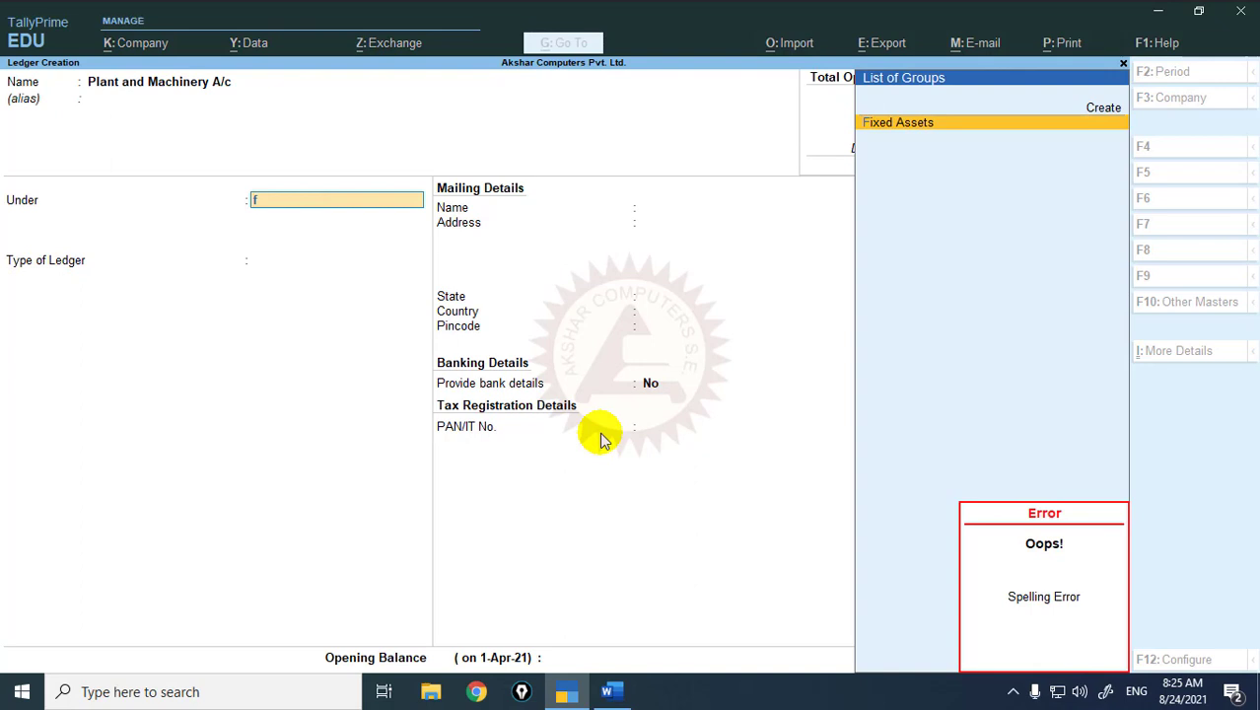
key(Return)
key(Return)
key(Return)
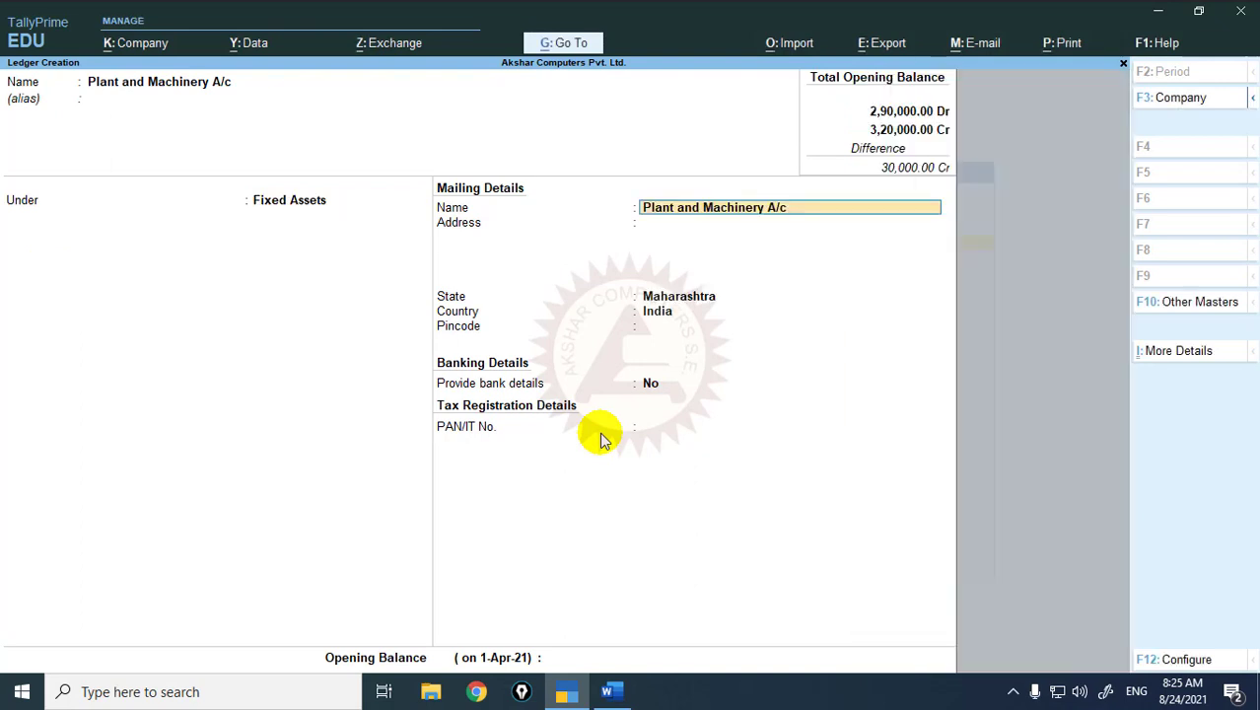
key(Return)
key(Return)
key(Return)
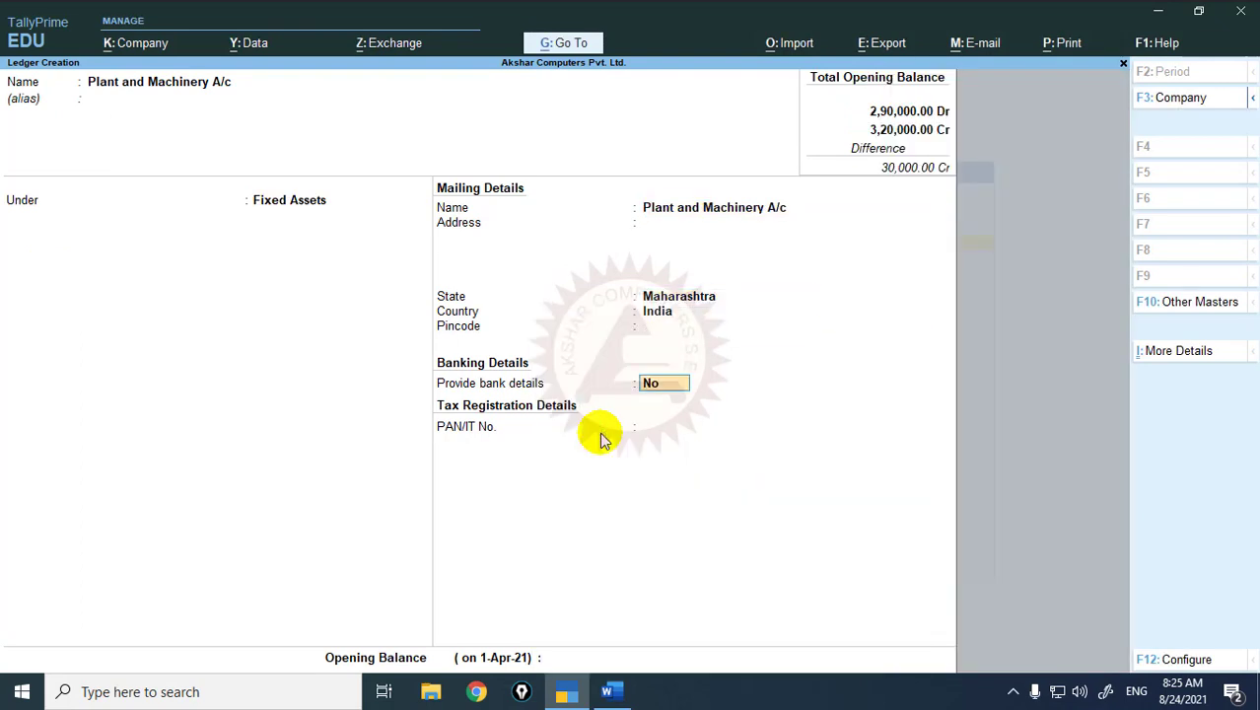
key(Return)
- Mark the plant and machinery row in the Word list, and save its ledger with an opening balance of 60000
key(alt+Tab)
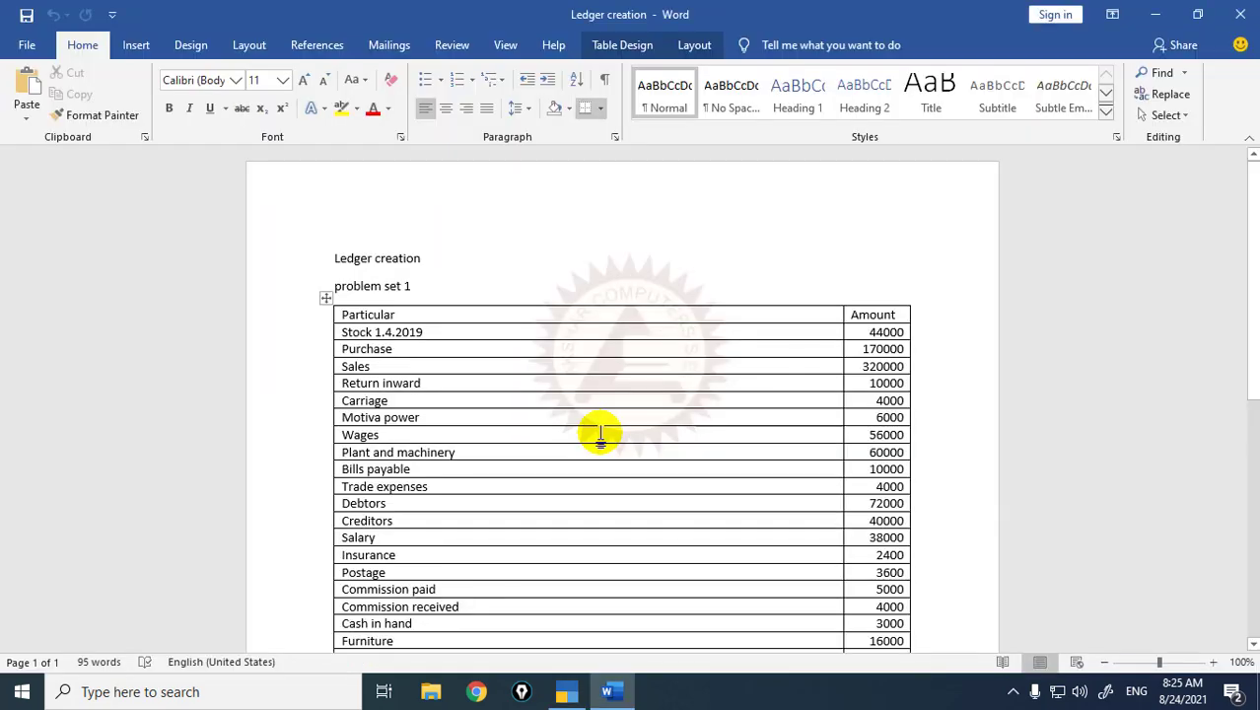
click(818, 452)
key(alt+Tab)
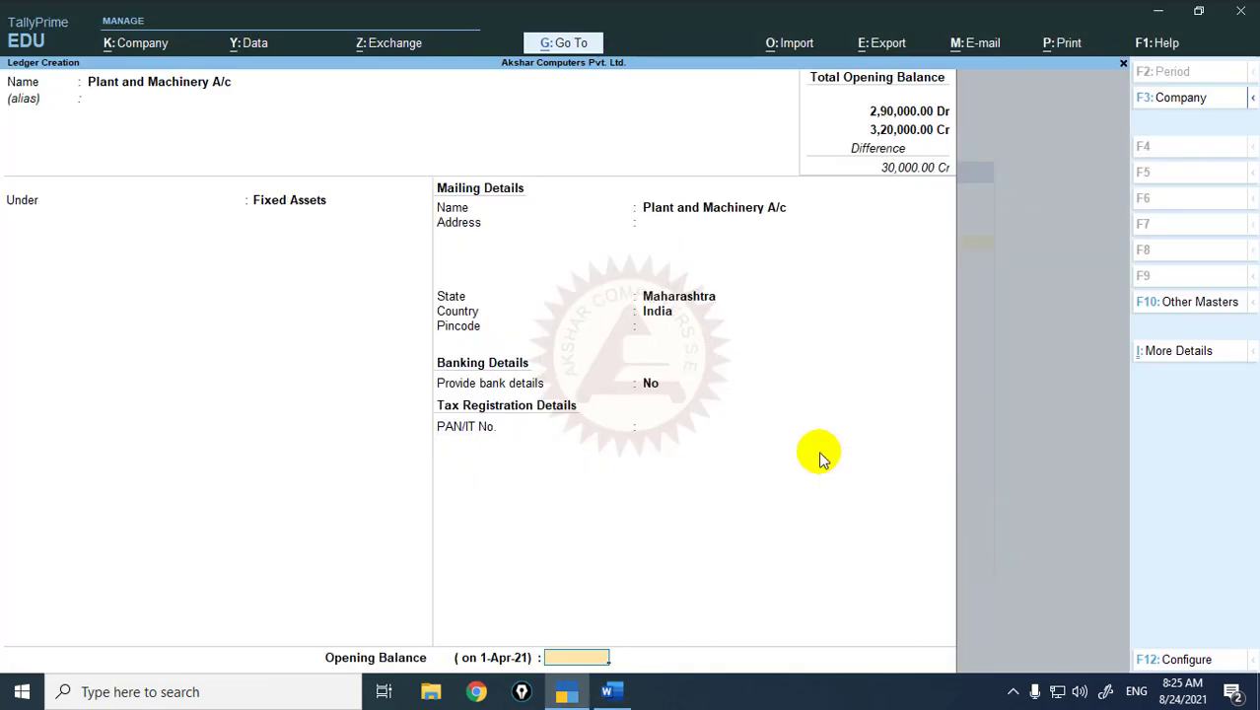
text(60000)
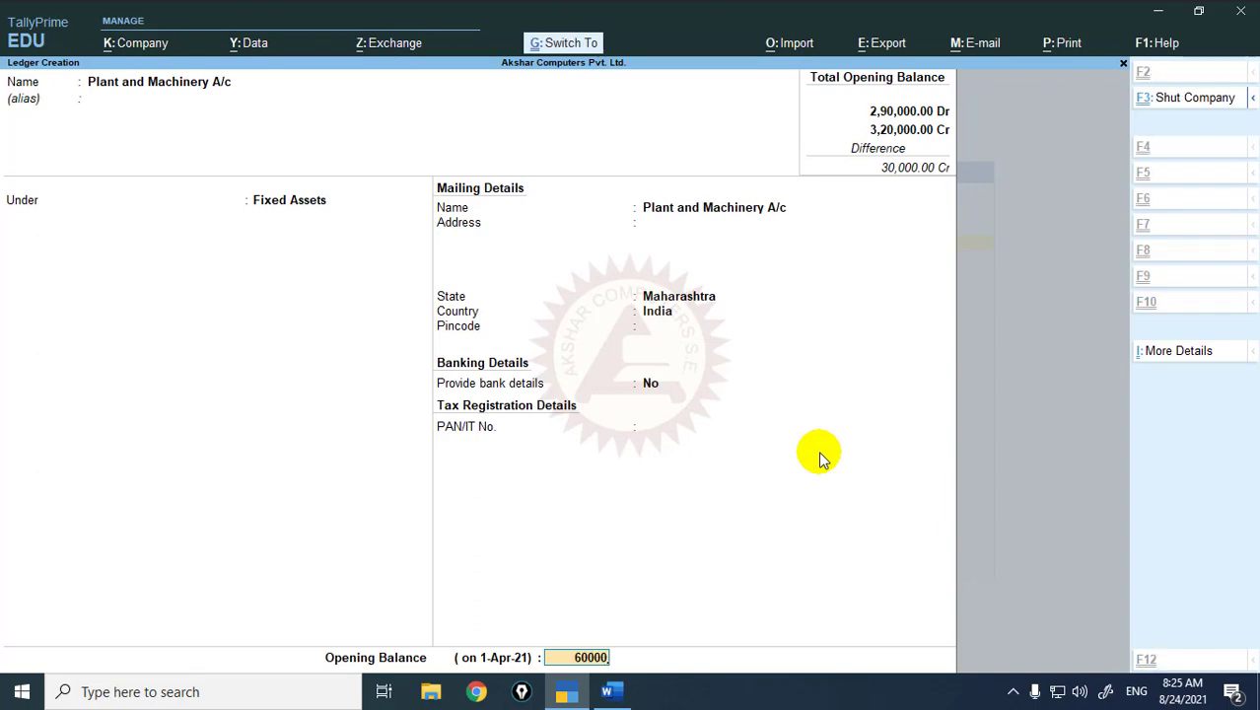
key(ctrl+a)
- Check the next entry in the Word list, and name the next ledger Bills Payable A/c
key(alt+Tab)
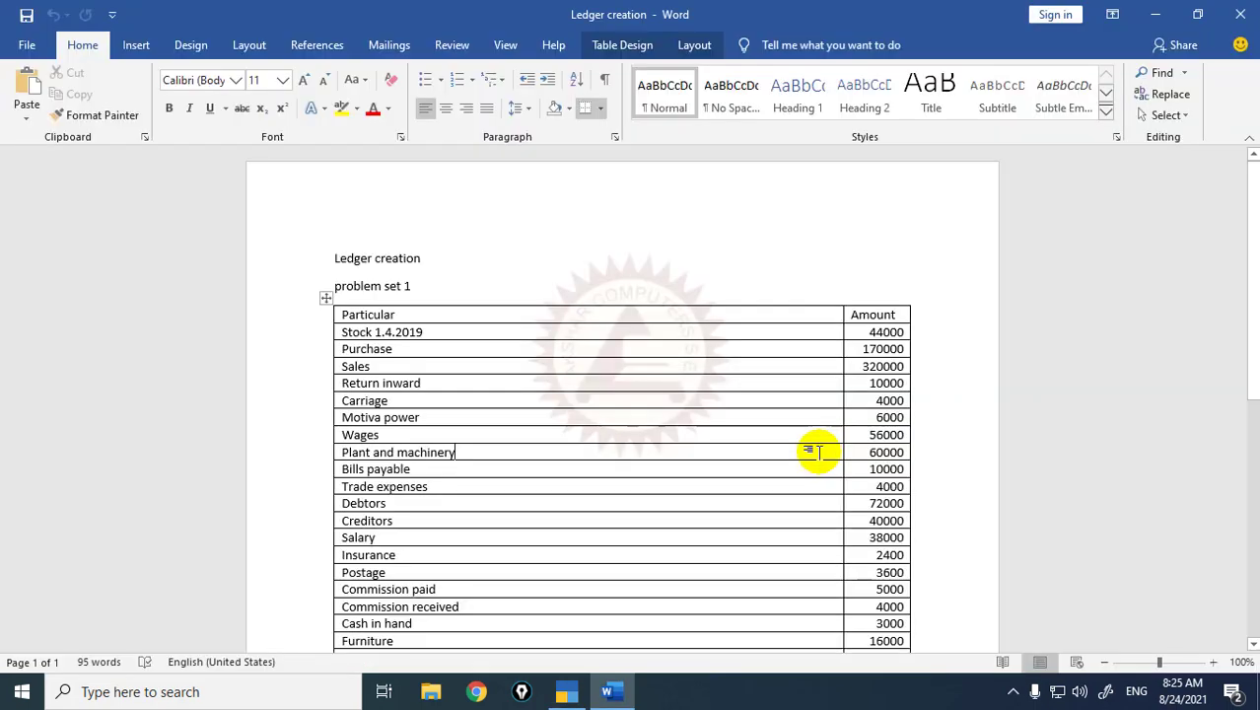
key(alt+Tab)
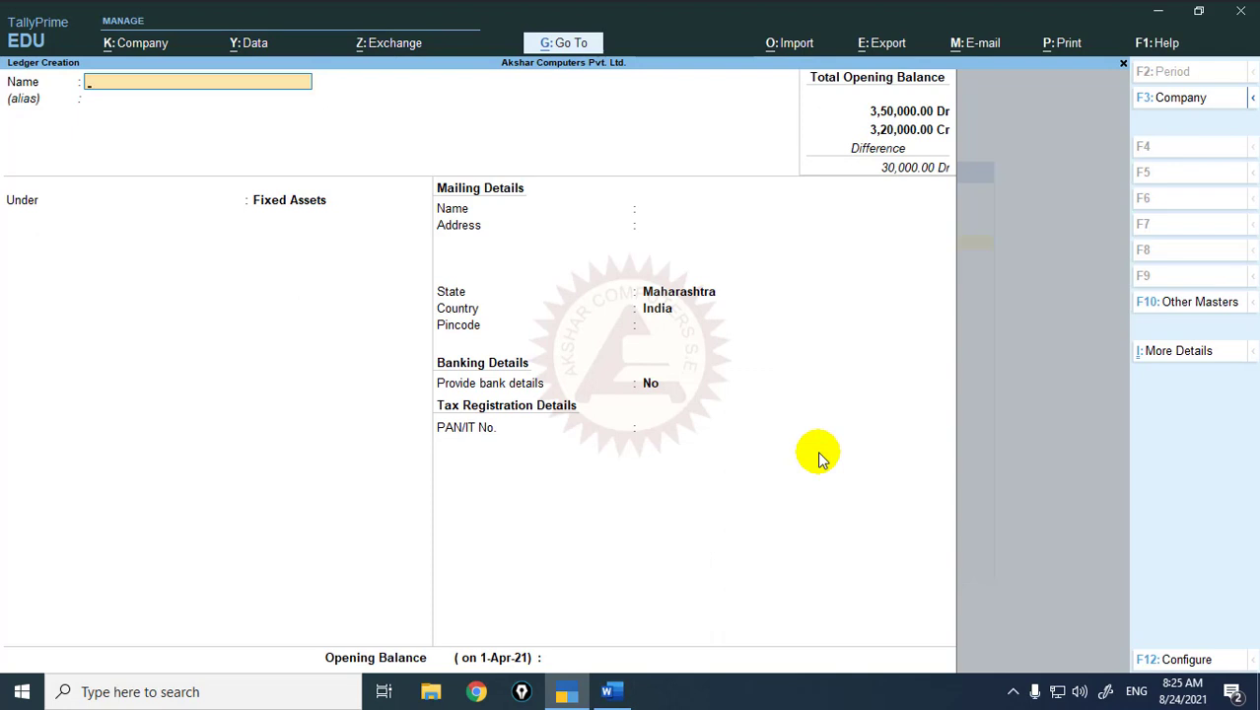
text(Bills Payable a/c)
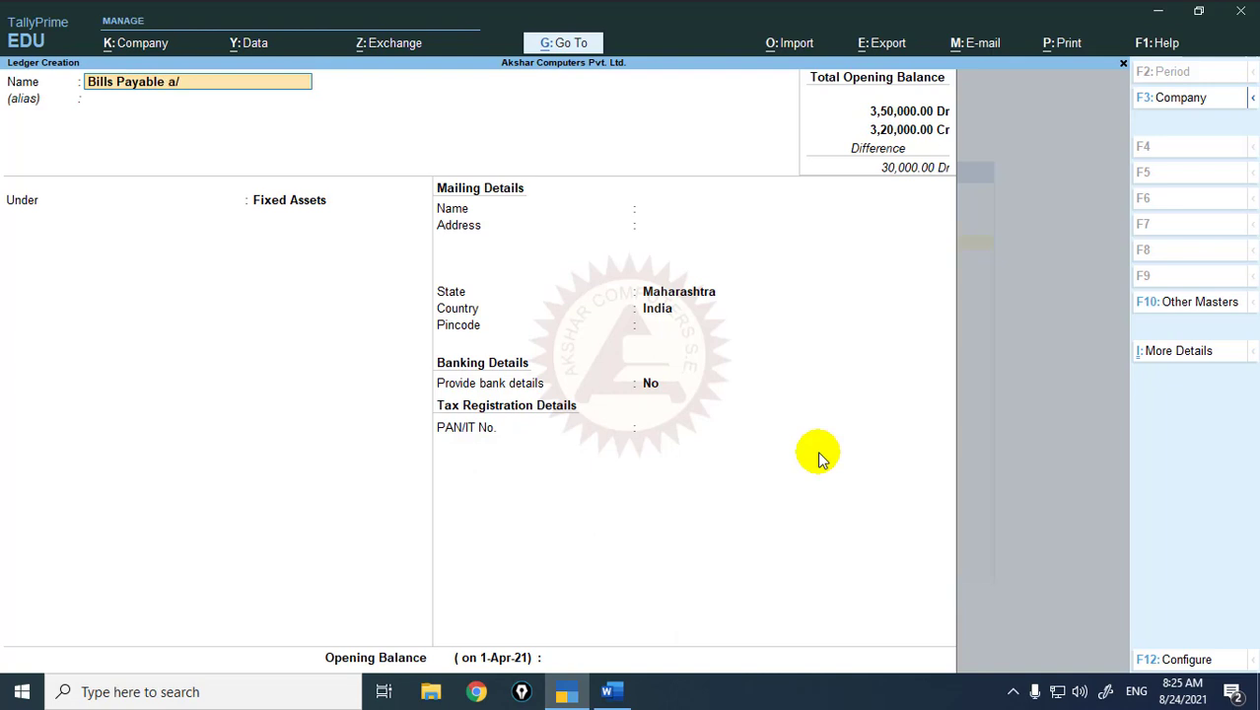
- Place the Bills Payable A/c ledger under the Current Assets group, accepting the default mailing, bank and tax details
key(Return)
key(Return)
text(Cure)
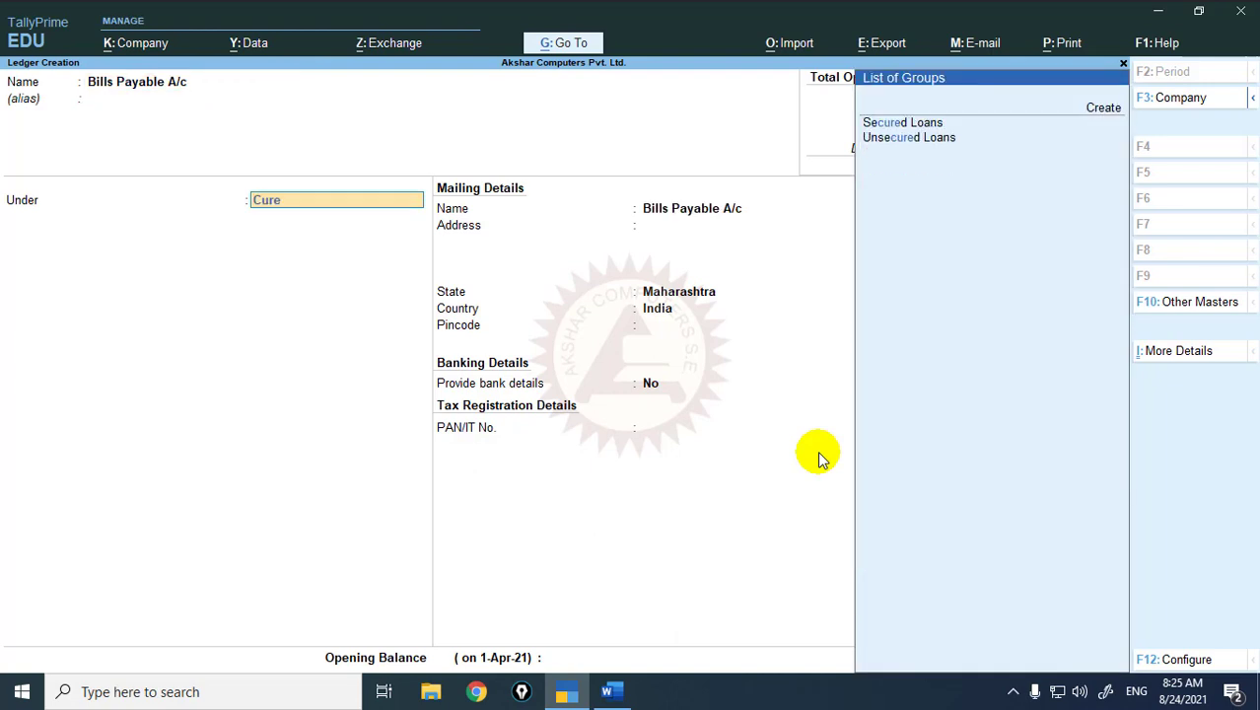
key(BackSpace)
key(BackSpace)
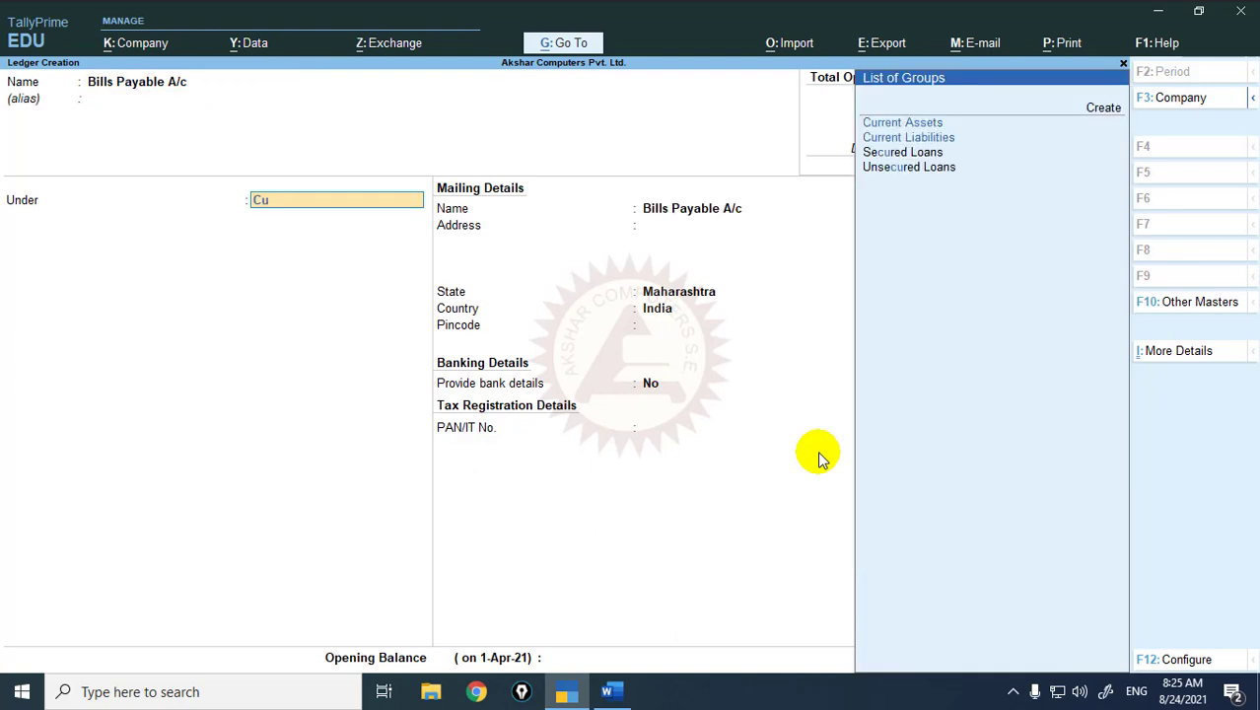
text(rre)
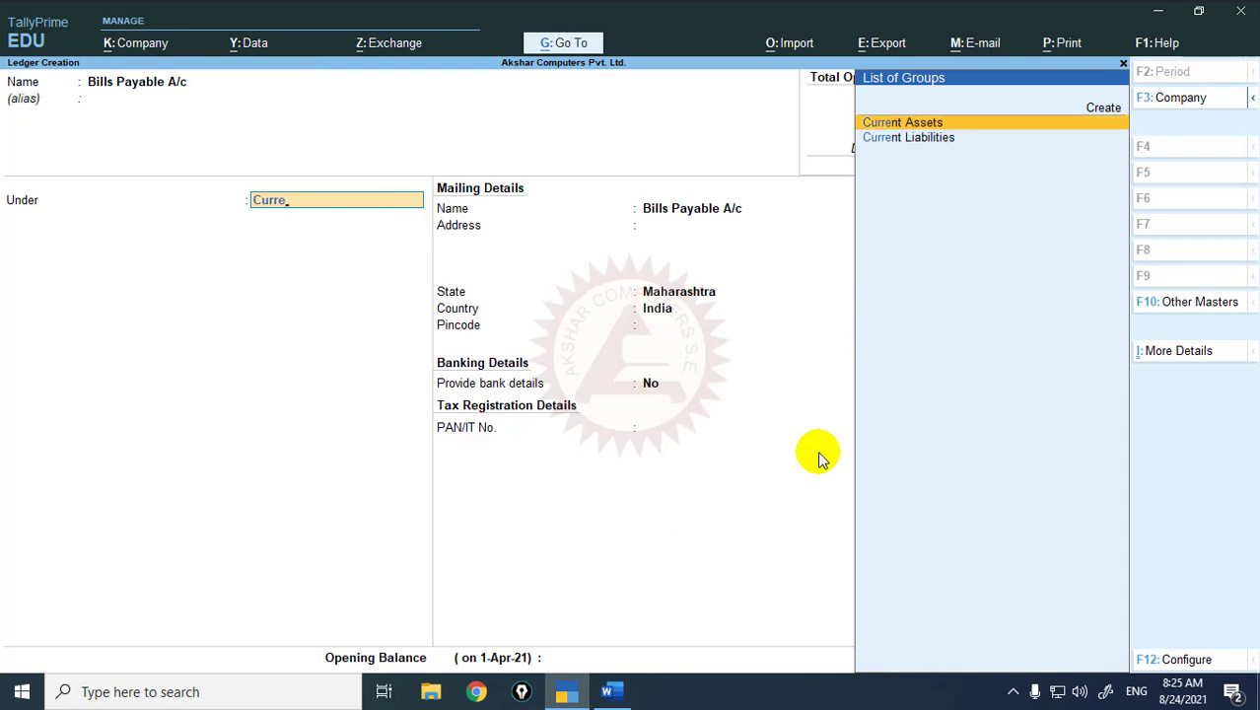
key(Return)
key(Return)
key(Return)
key(Return)
key(Return)
key(Return)
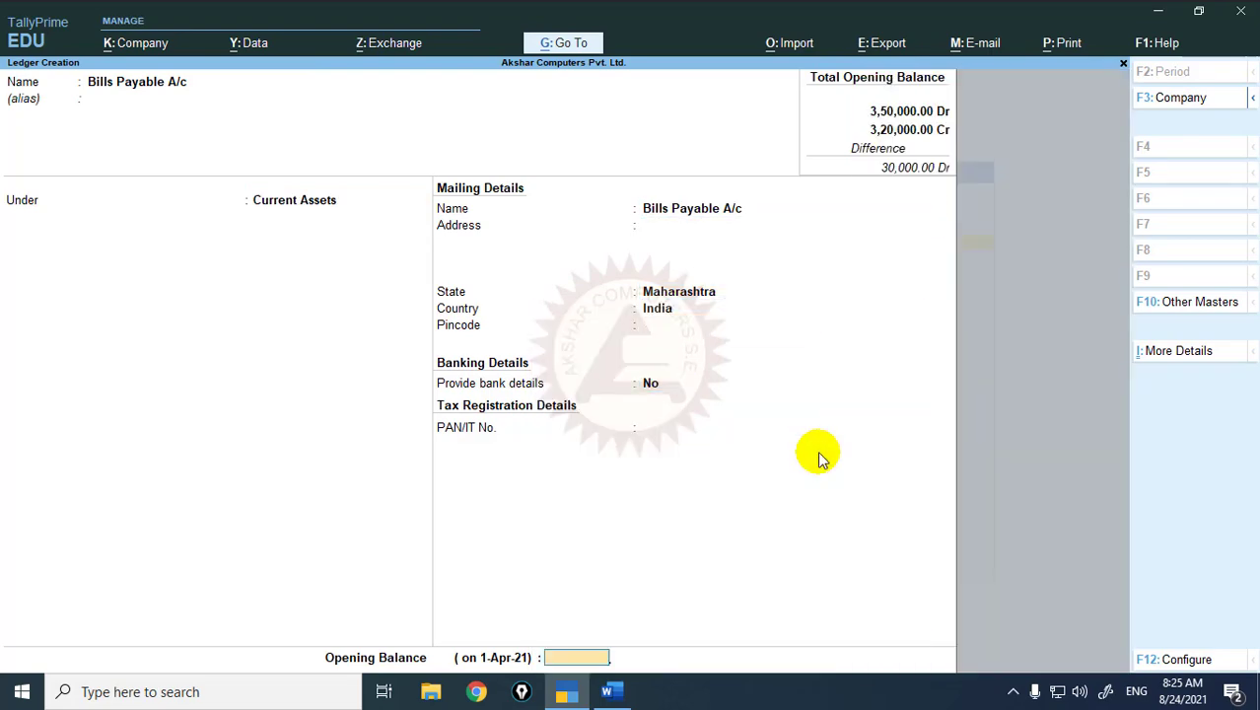
- Mark the bills payable row in the Word list, and save its ledger with an opening balance of 10000 Dr
key(alt+Tab)
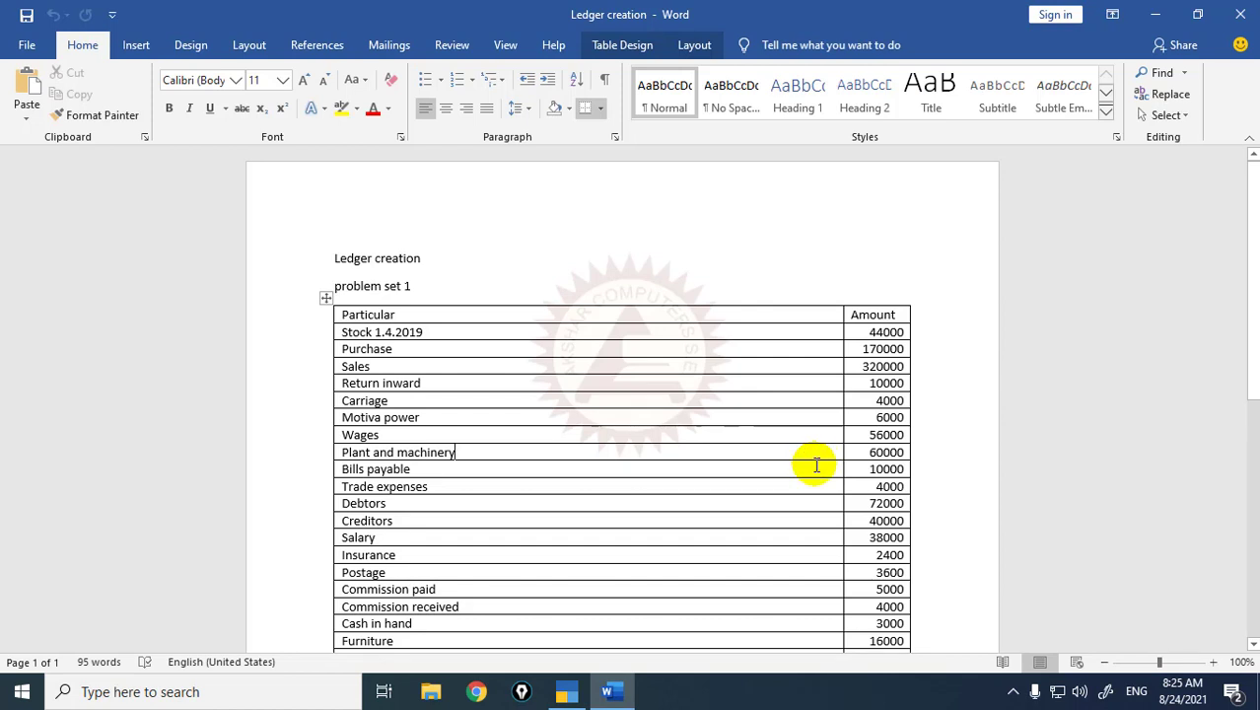
click(799, 467)
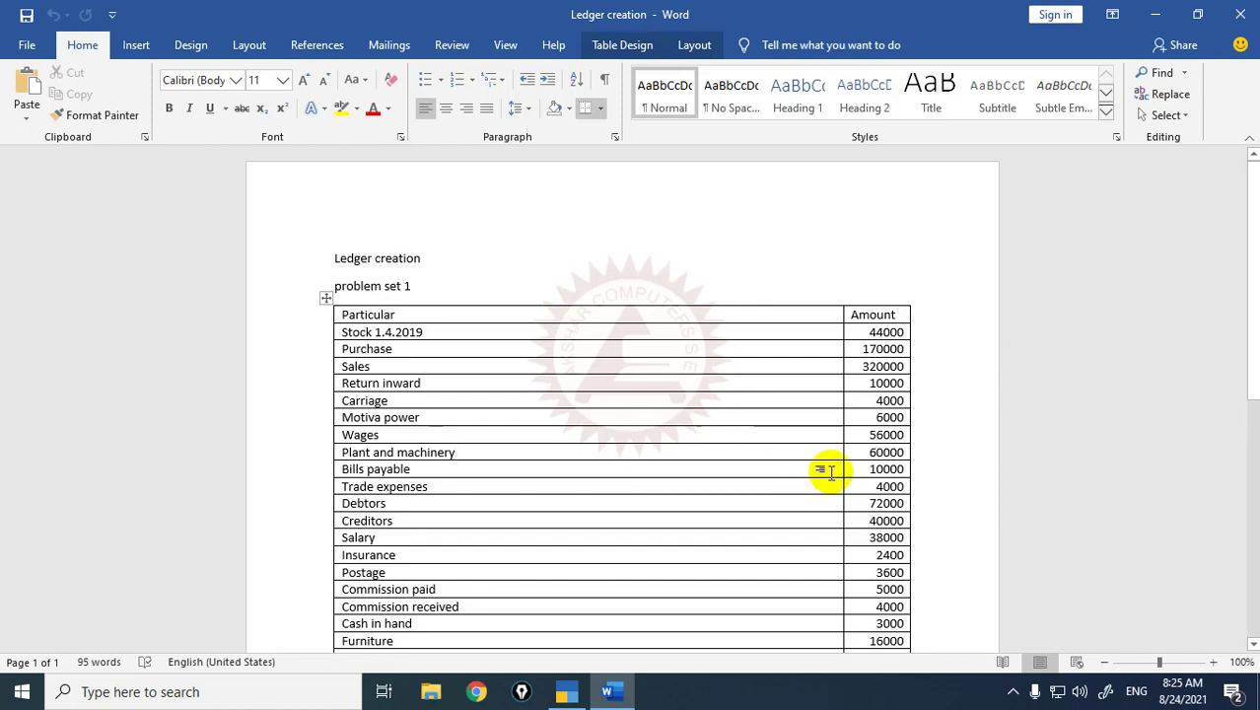
key(alt+Tab)
text(10000)
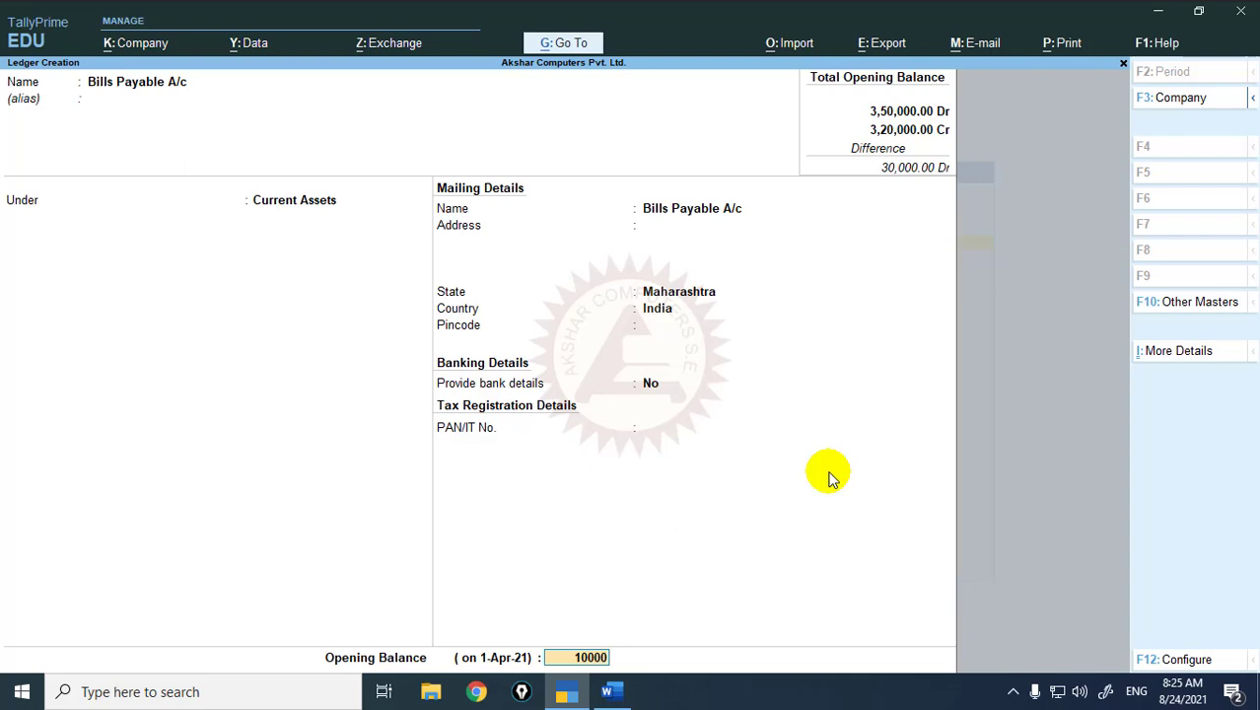
key(Return)
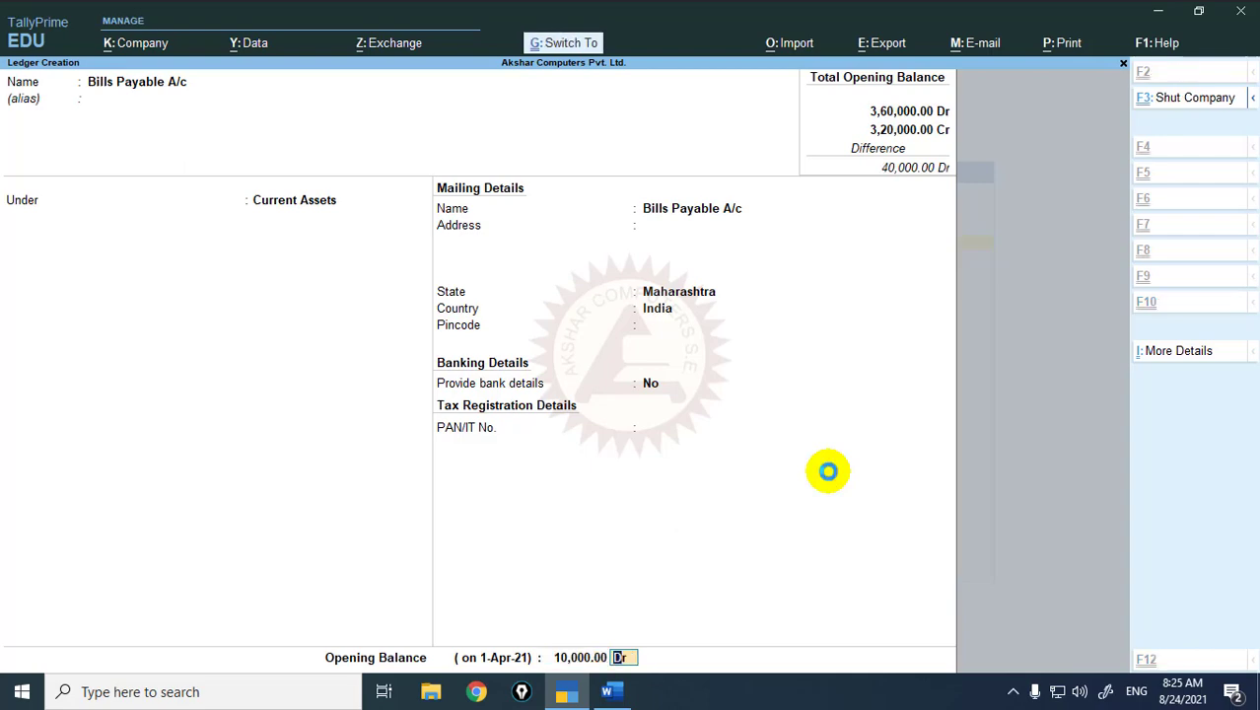
key(ctrl+a)
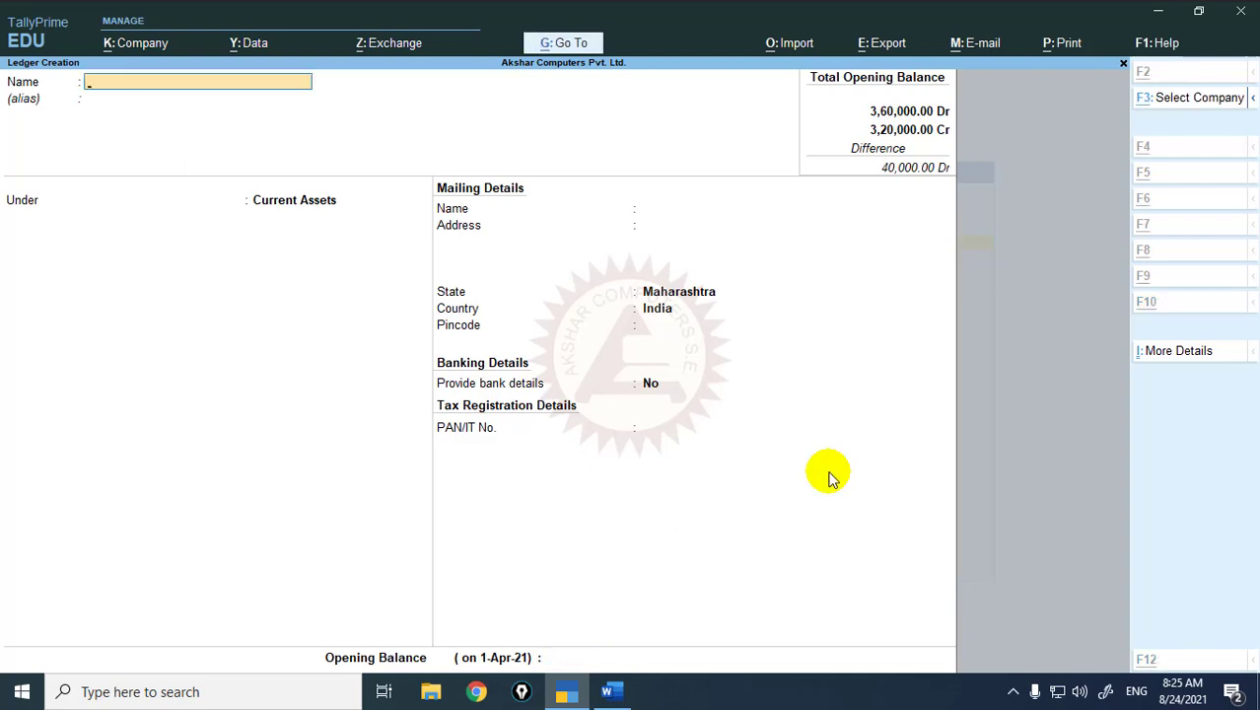
- Check the next entry in the Word list, and name the next ledger Trade Expenses A/c
key(alt+Tab)
key(alt+Tab)
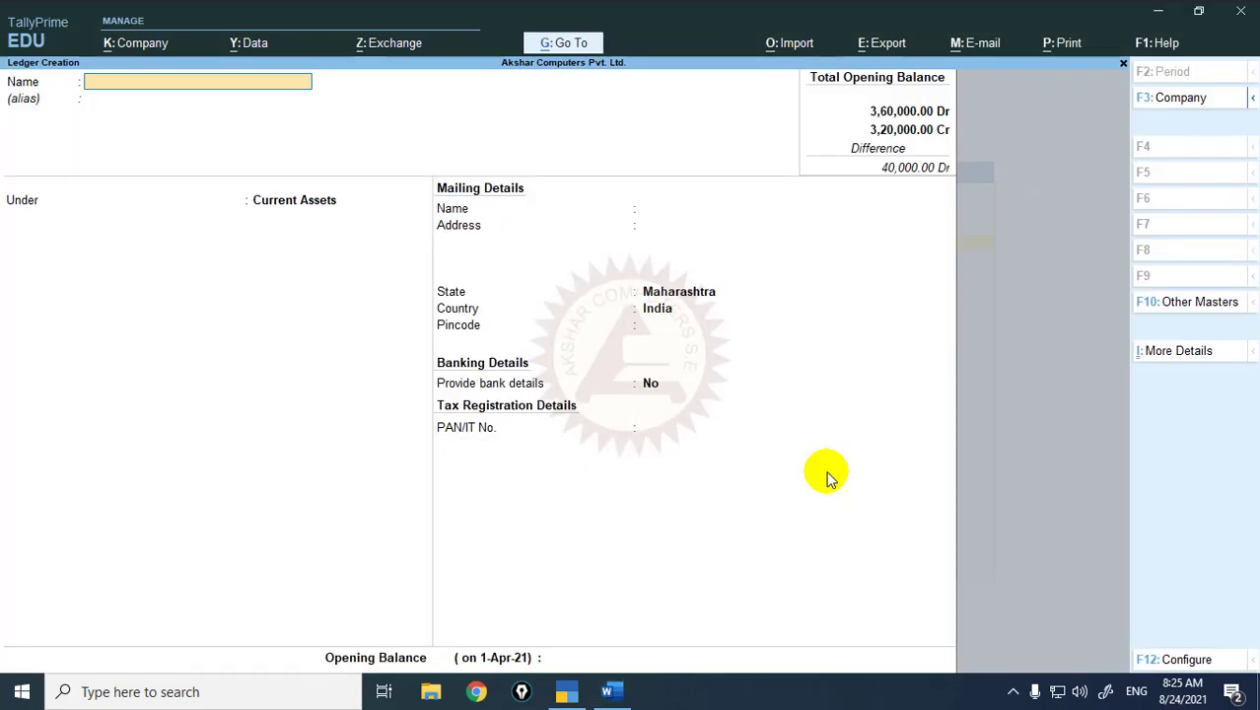
text(Trade)
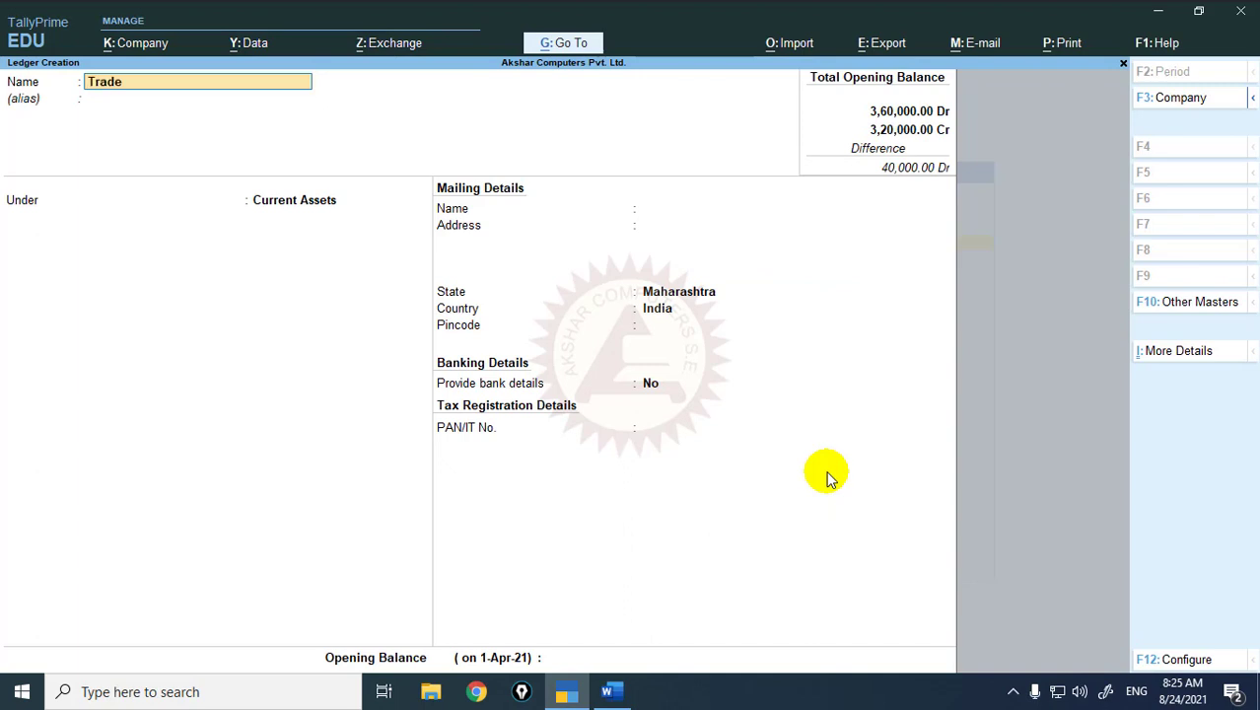
text( Expenses)
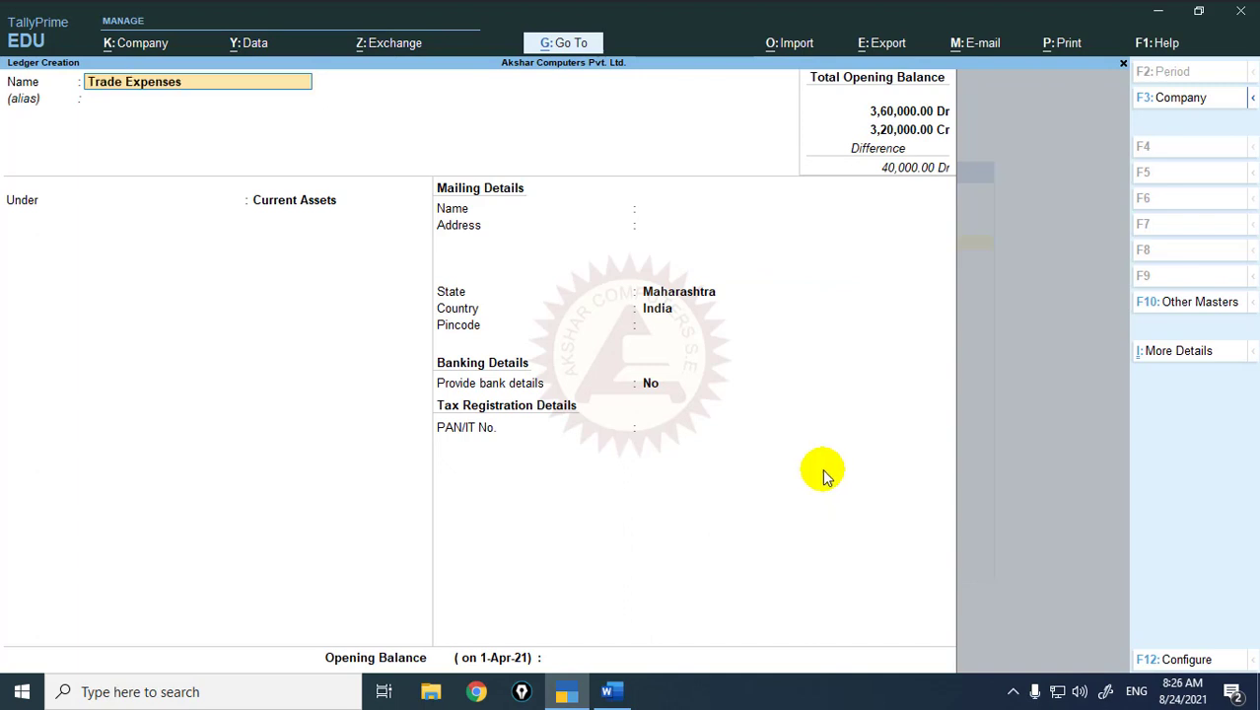
text( a.)
key(BackSpace)
text(/c)
- Place the Trade Expenses A/c ledger under the Direct Expenses group with the ledger type Not Applicable
key(Return)
key(Return)
text(Dire)
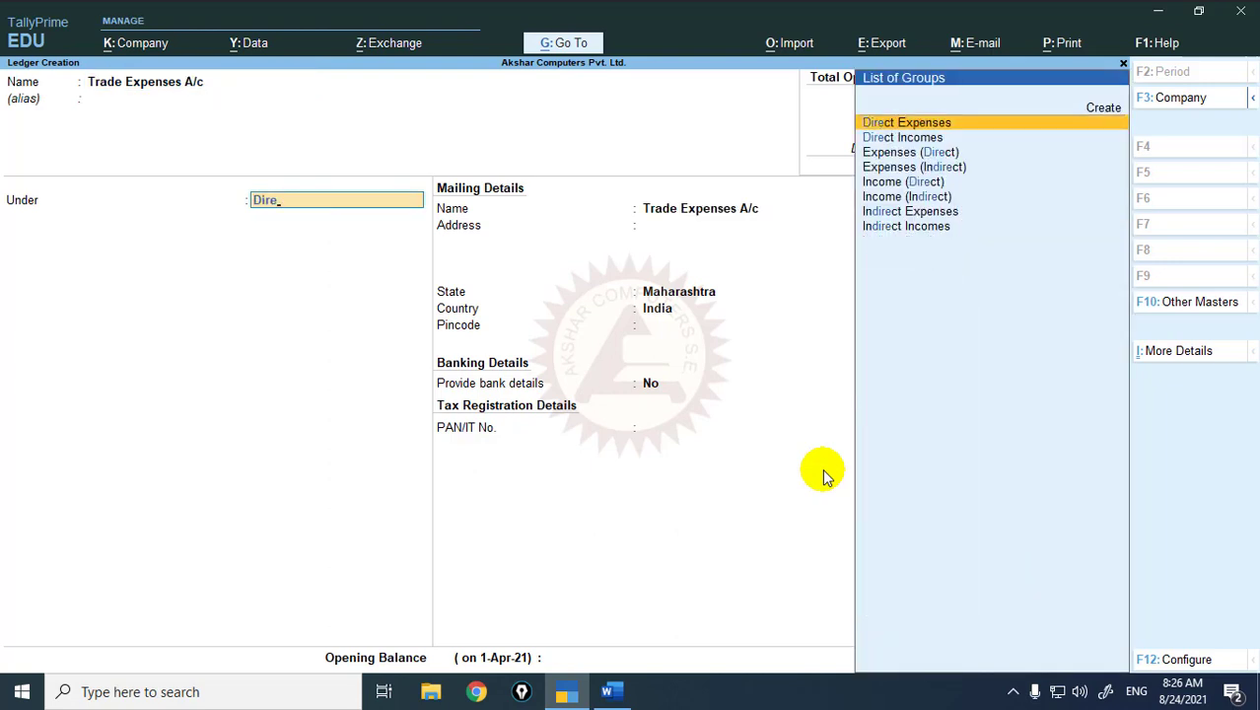
key(Return)
key(Return)
key(Return)
- Mark the trade expenses row in the Word list, and set the Trade Expenses A/c ledger's opening balance to 4000 Dr
key(alt+Tab)
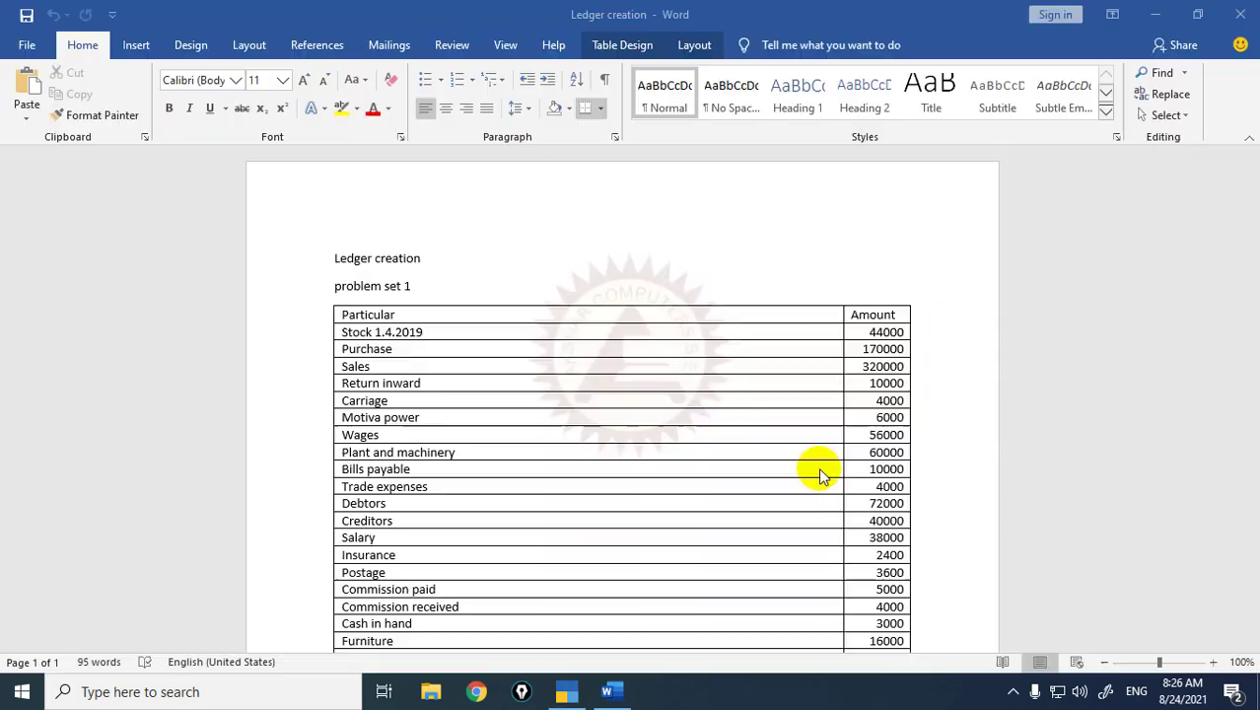
click(787, 484)
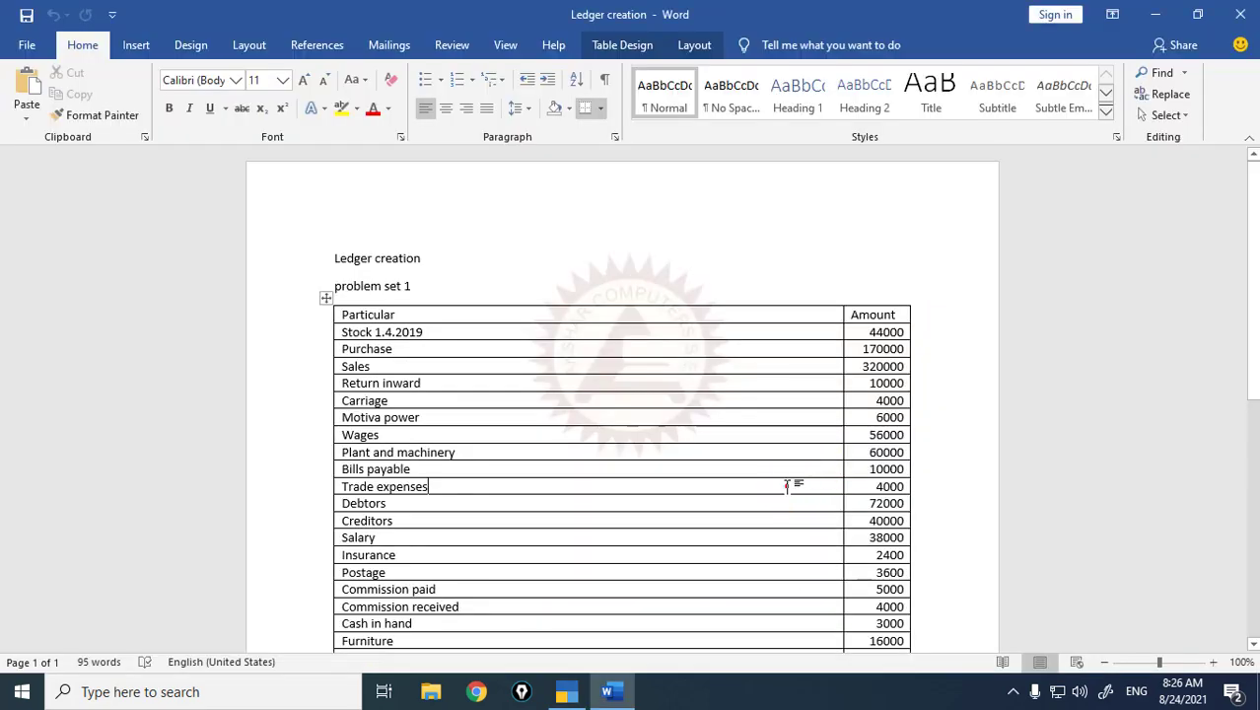
key(alt+Tab)
text(4000)
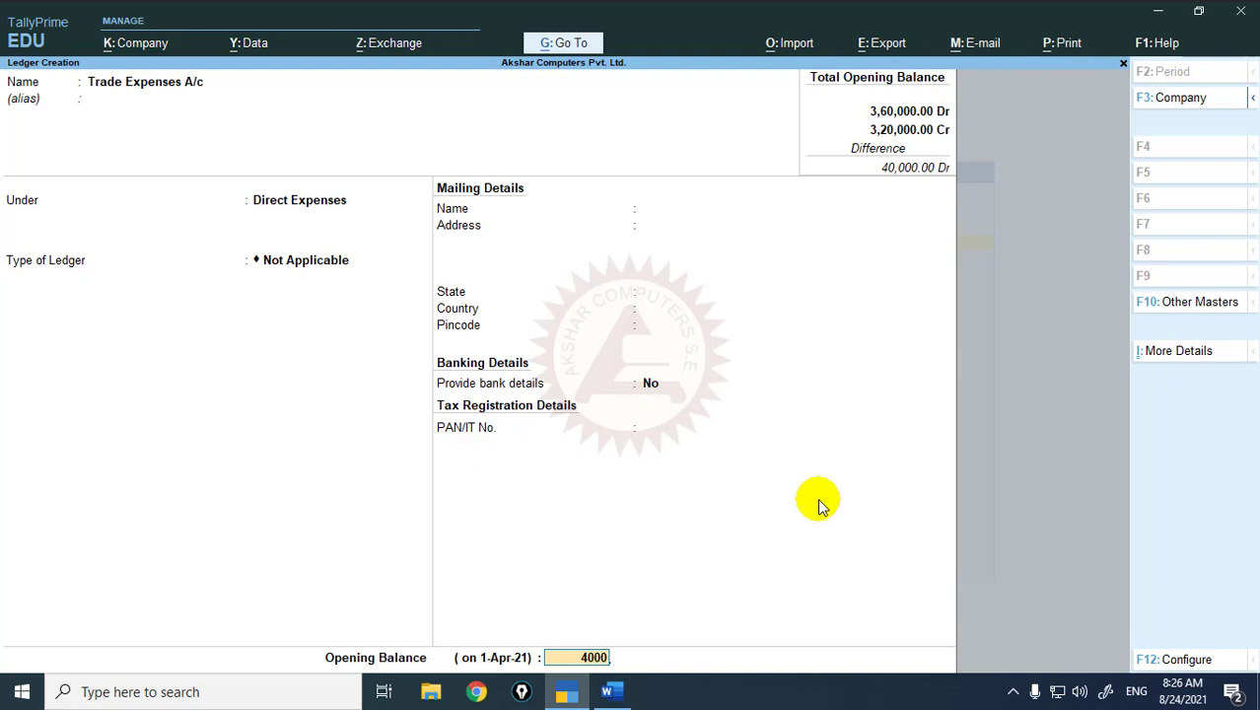
key(Return)
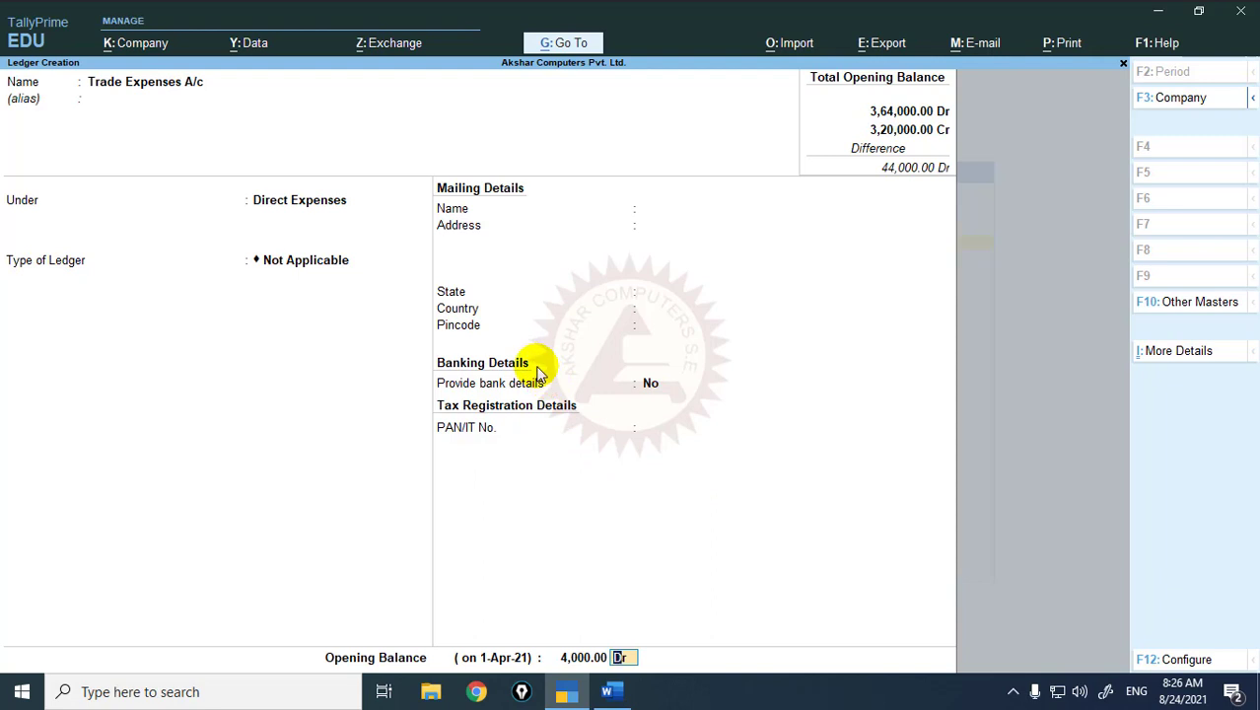
- Recheck the Word list and save the Trade Expenses A/c ledger, returning to Word for the next entry
key(alt+Tab)
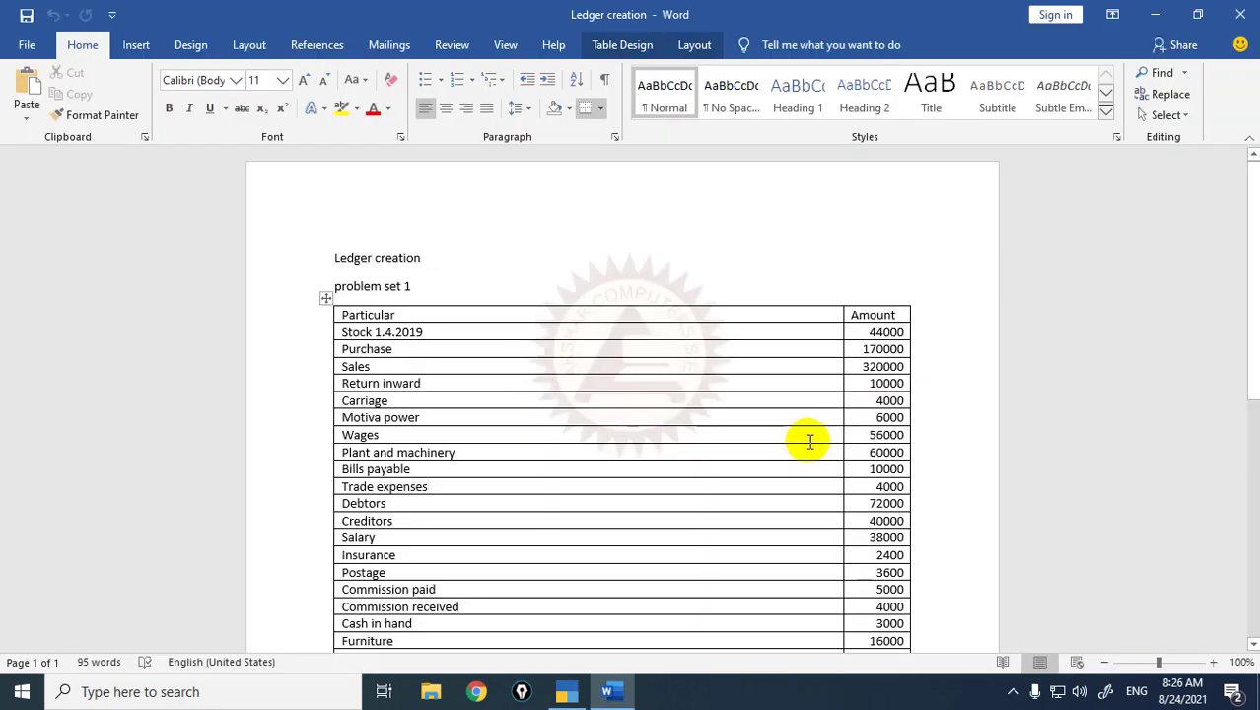
key(alt+Tab)
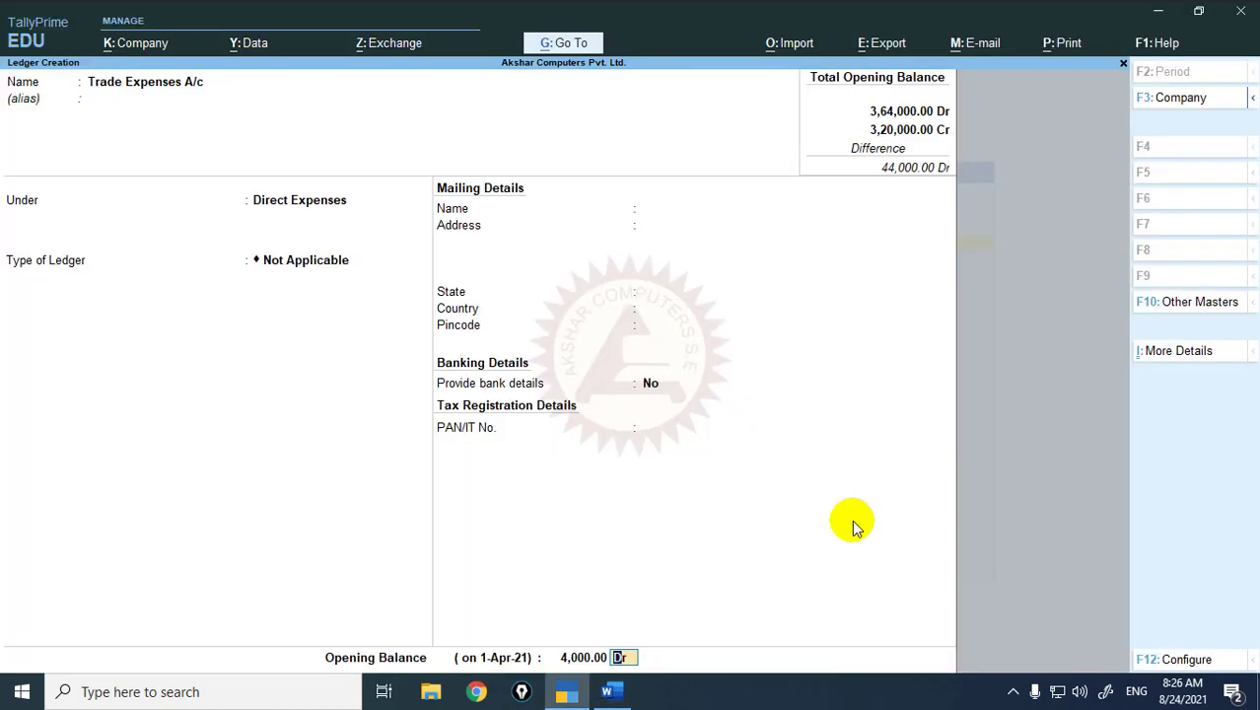
key(Return)
key(Return)
key(alt+Tab)
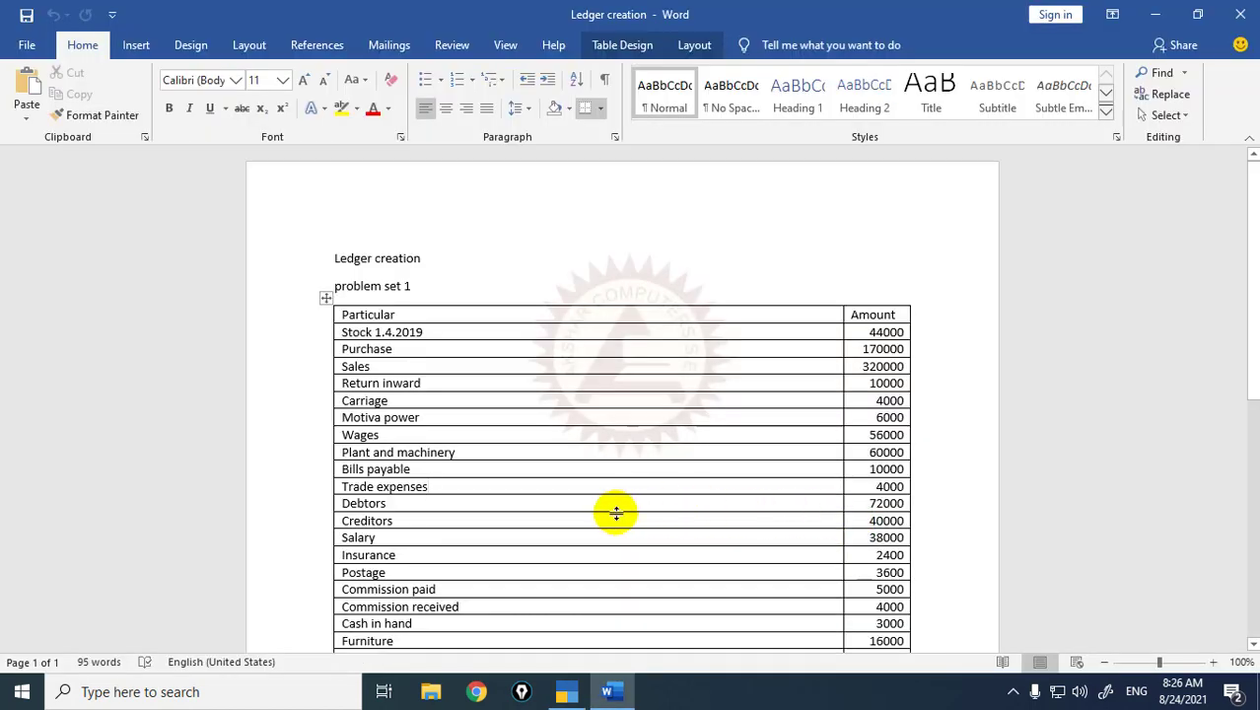
- Return to TallyPrime, name the next ledger Debtors A/c, and place it under the Sundry Debtors group
key(alt+Tab)
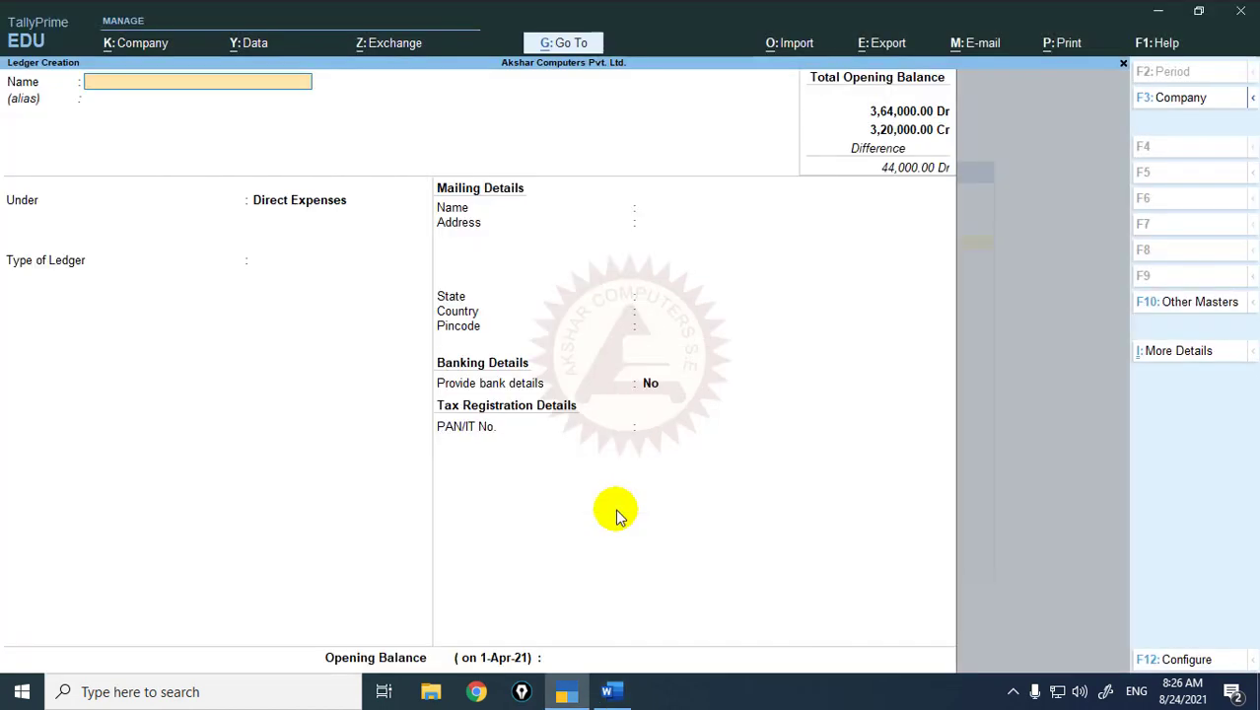
text(Debotors A/c)
key(Return)
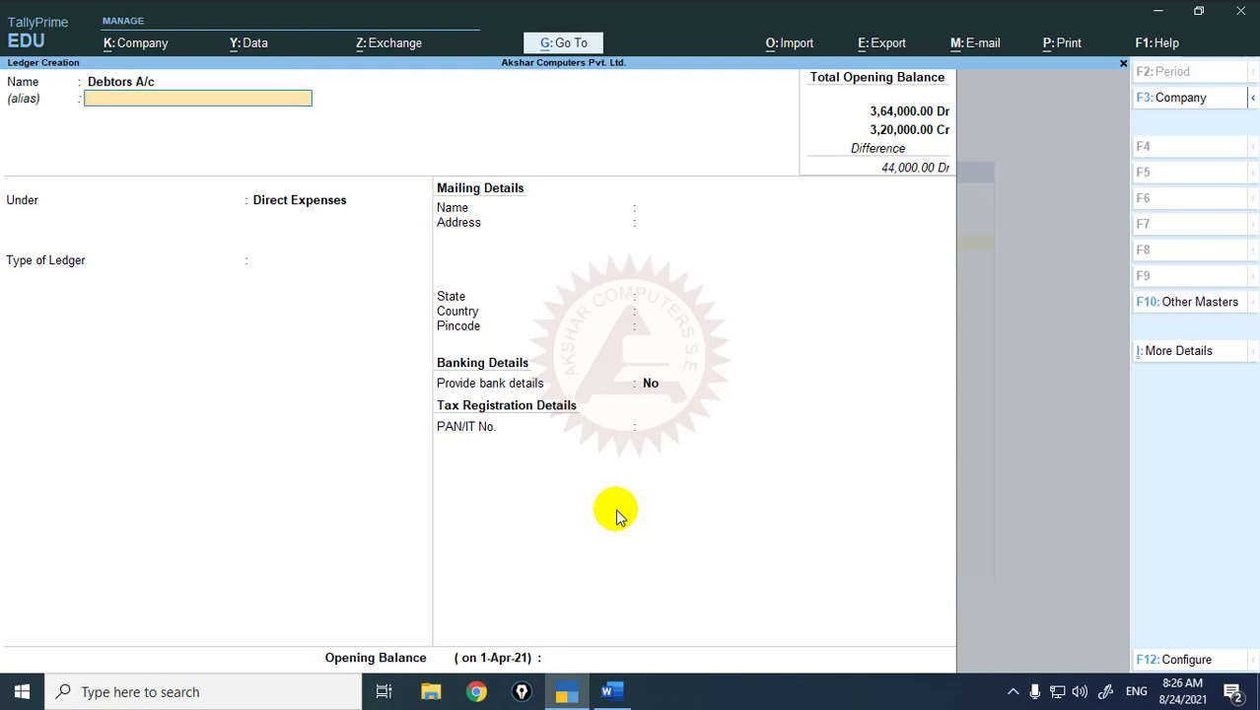
key(Return)
text(Sundry)
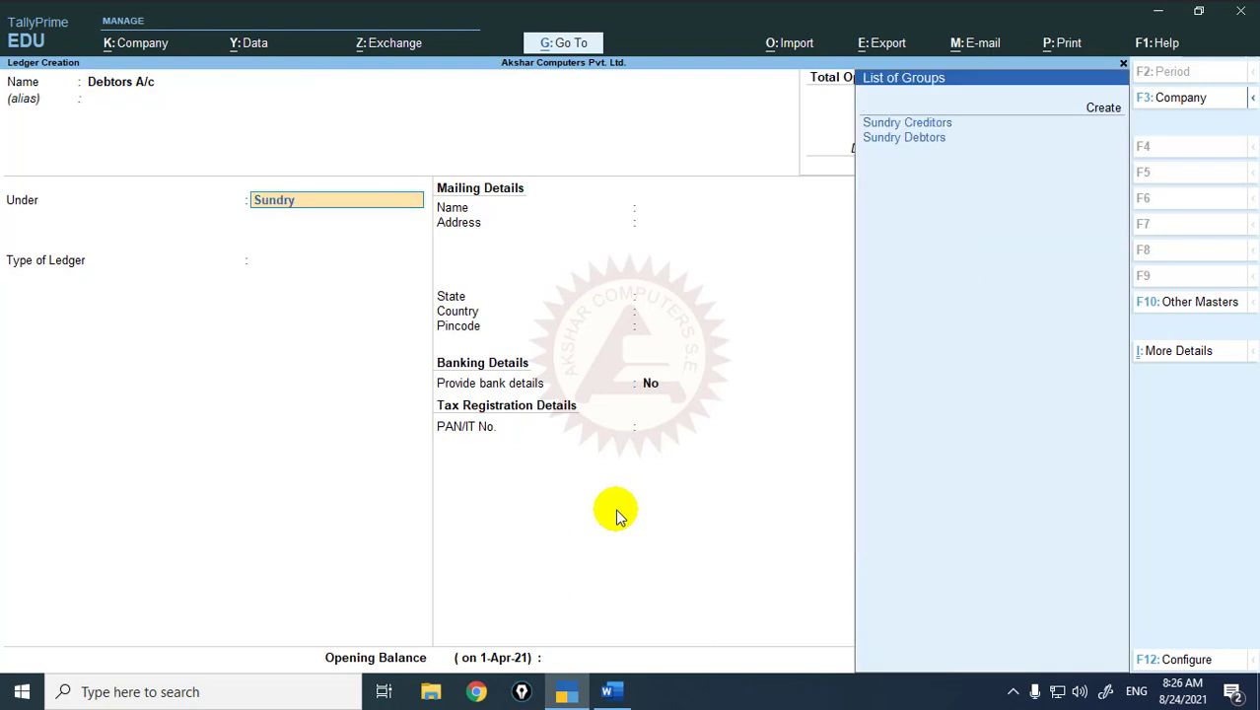
text( Deb)
key(Return)
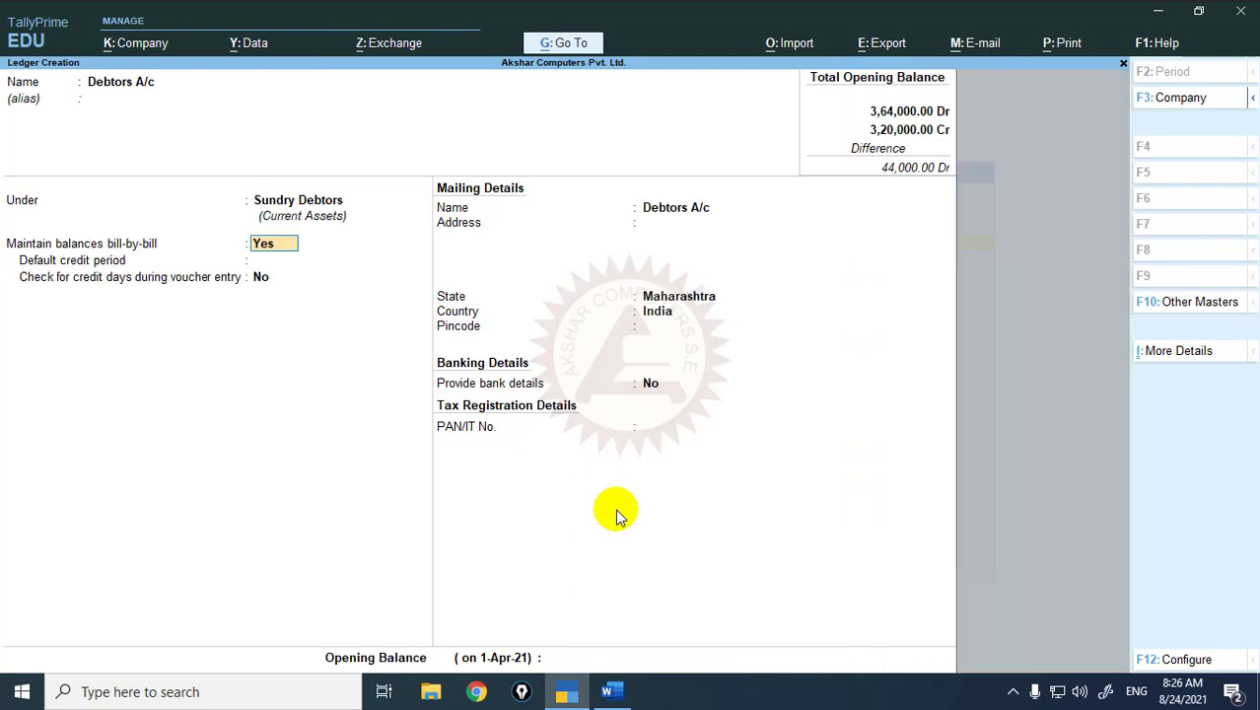
- Turn off bill-by-bill balances for Debtors A/c, and leave its address, bank and tax details at their defaults
text(n)
key(Return)
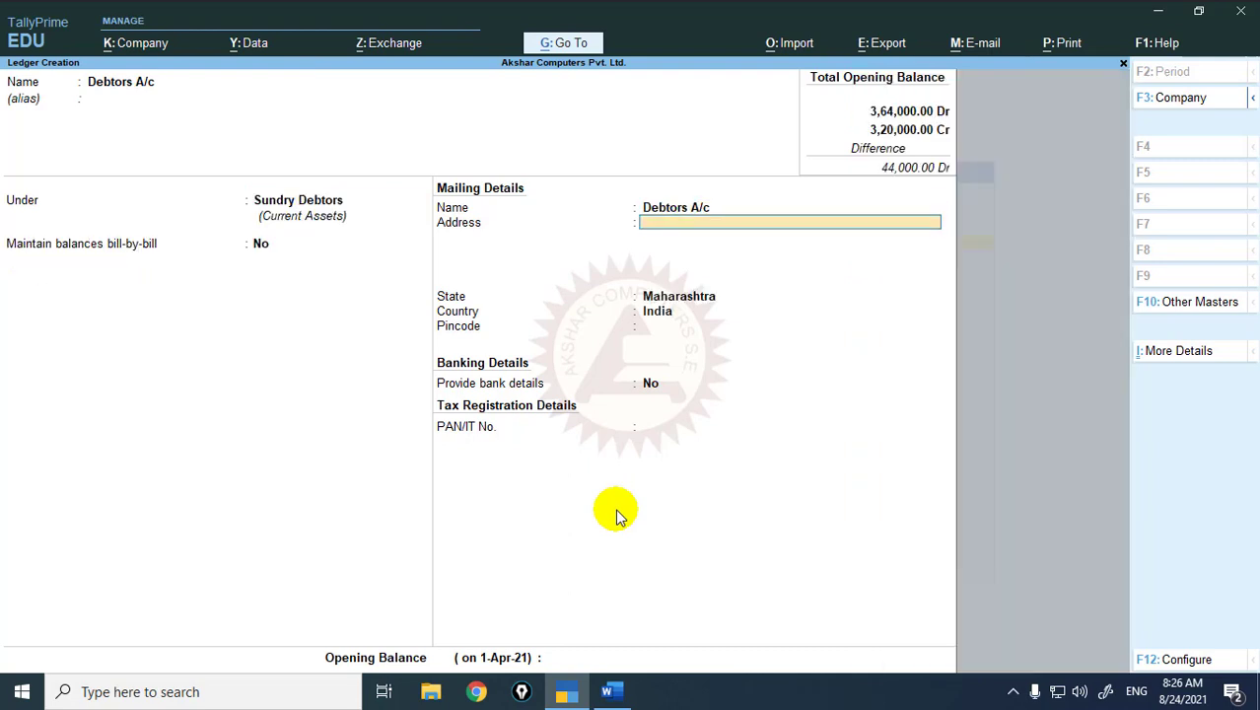
key(Return)
key(Return)
key(Return)
key(Return)
key(Return)
key(Return)
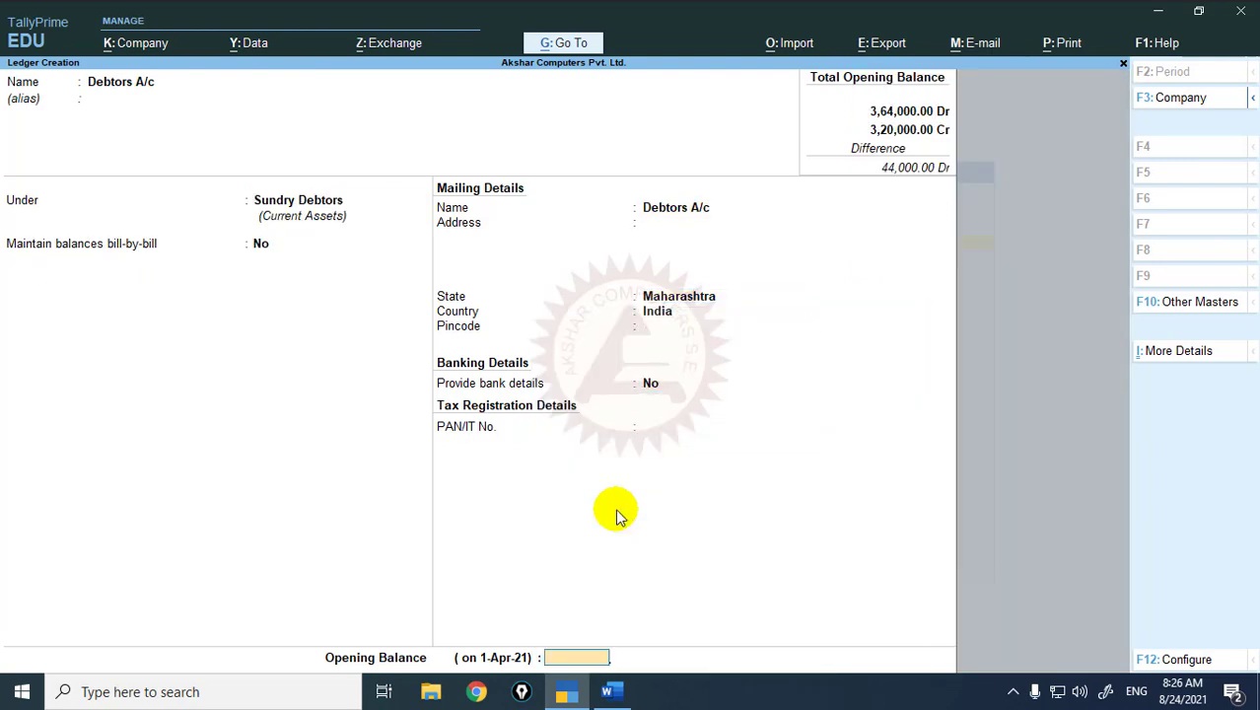
- Check the debtors amount in the Word list, set the Debtors A/c opening balance to 72000 Dr, and save the ledger
key(alt+Tab)
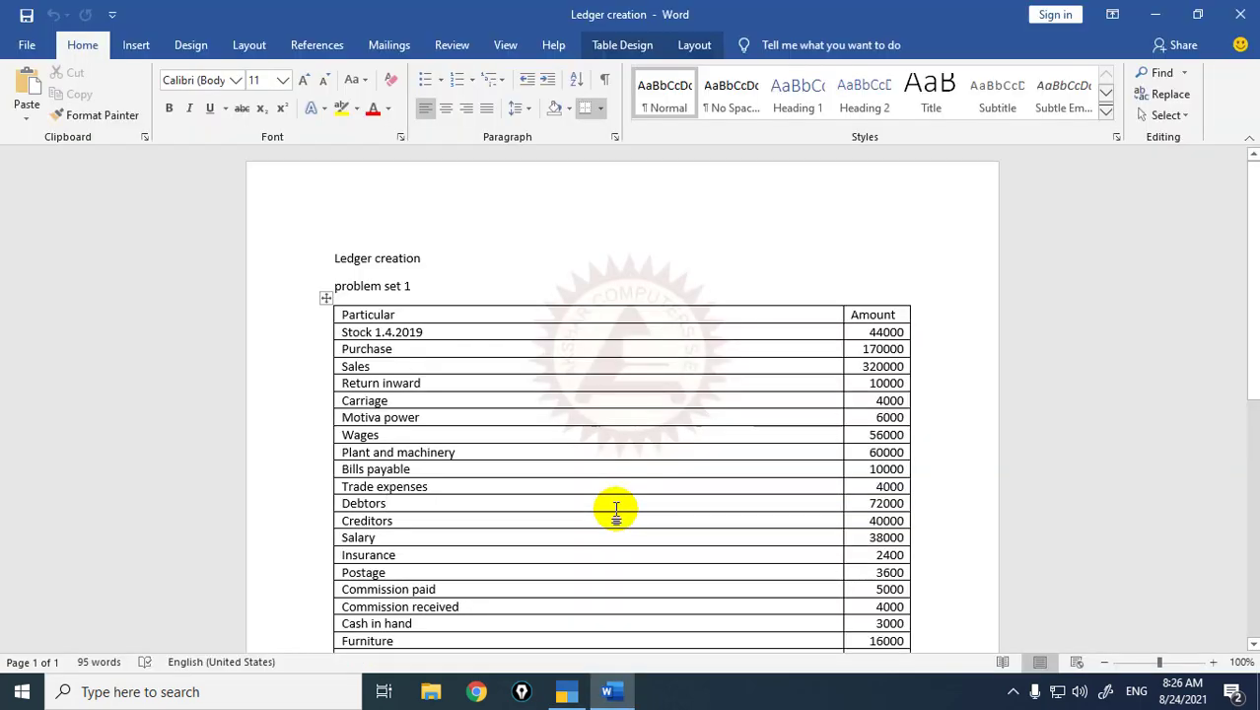
key(alt+Tab)
text(72000)
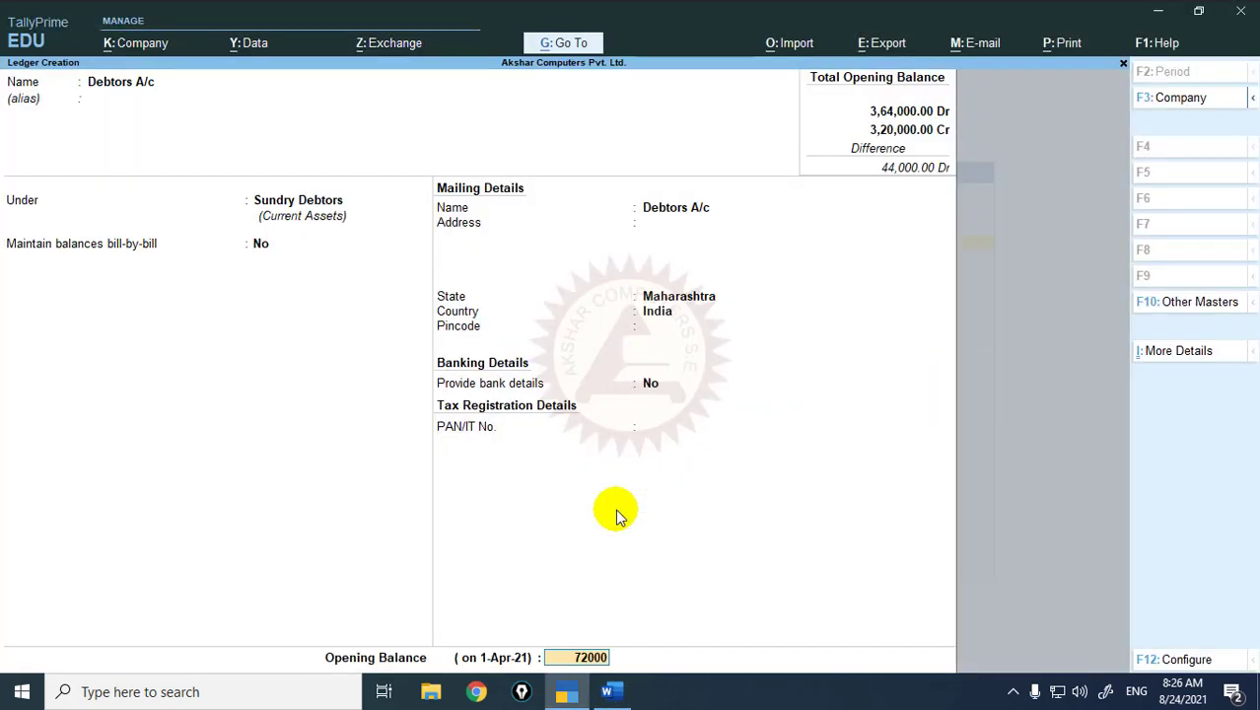
key(Return)
key(ctrl+a)
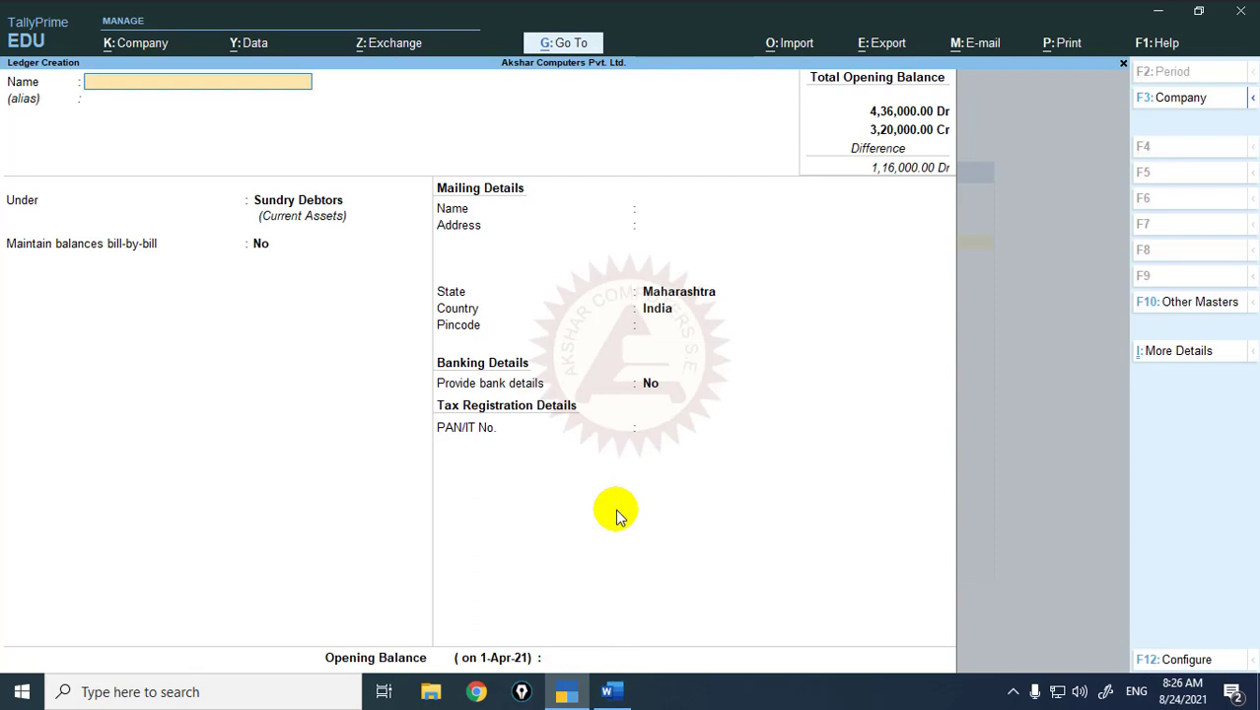
- Check the next entry in the Word list, then create the Creditors A/c ledger under the Sundry Creditors group
key(alt+Tab)
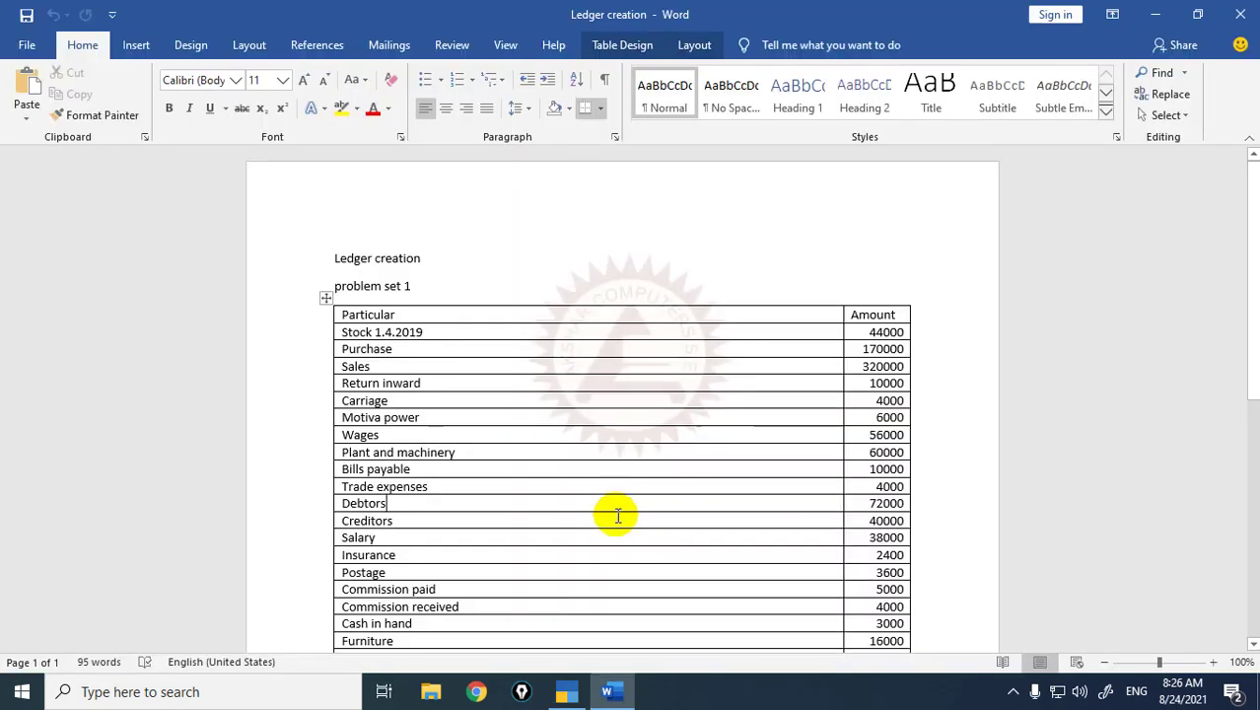
key(alt+Tab)
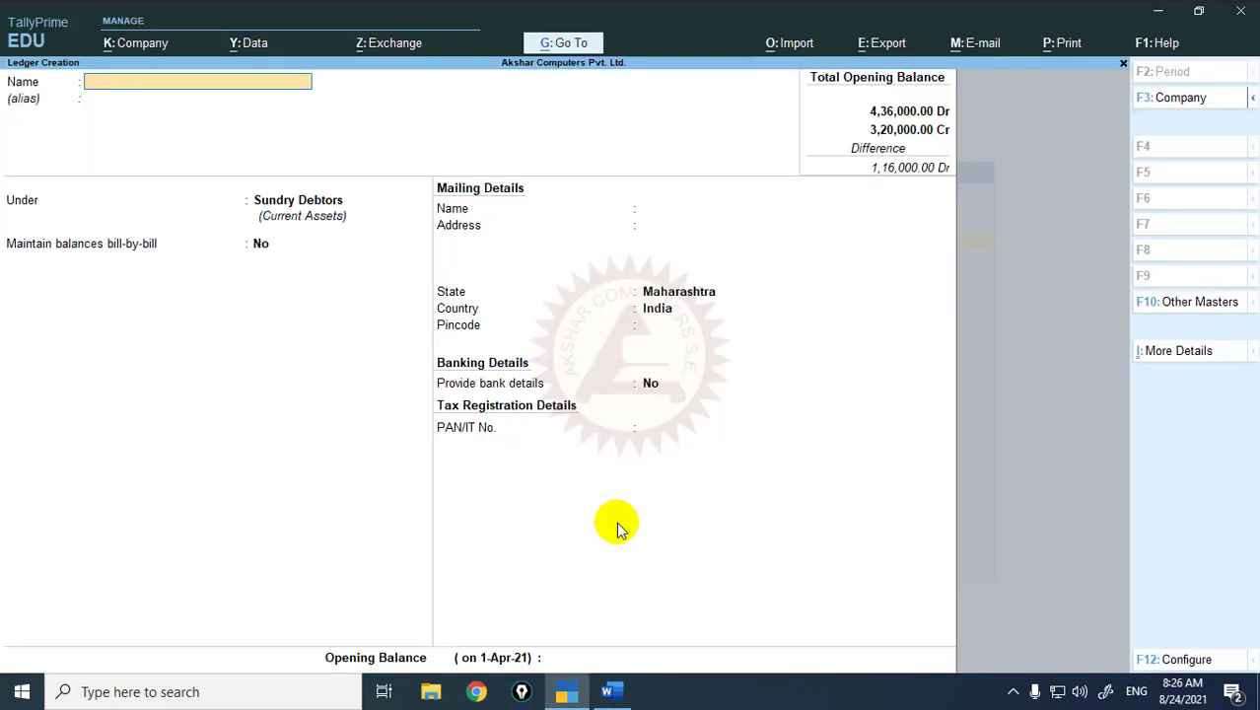
text(Creditors a/)
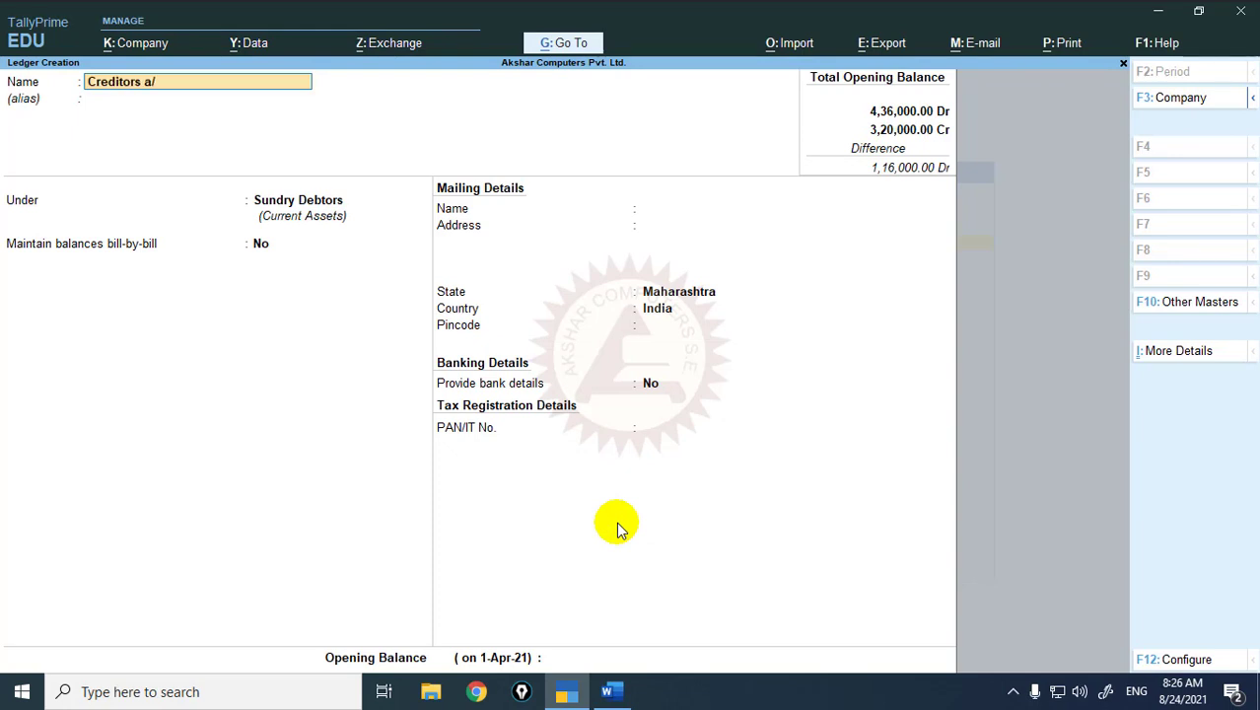
text(c)
key(Return)
text(De)
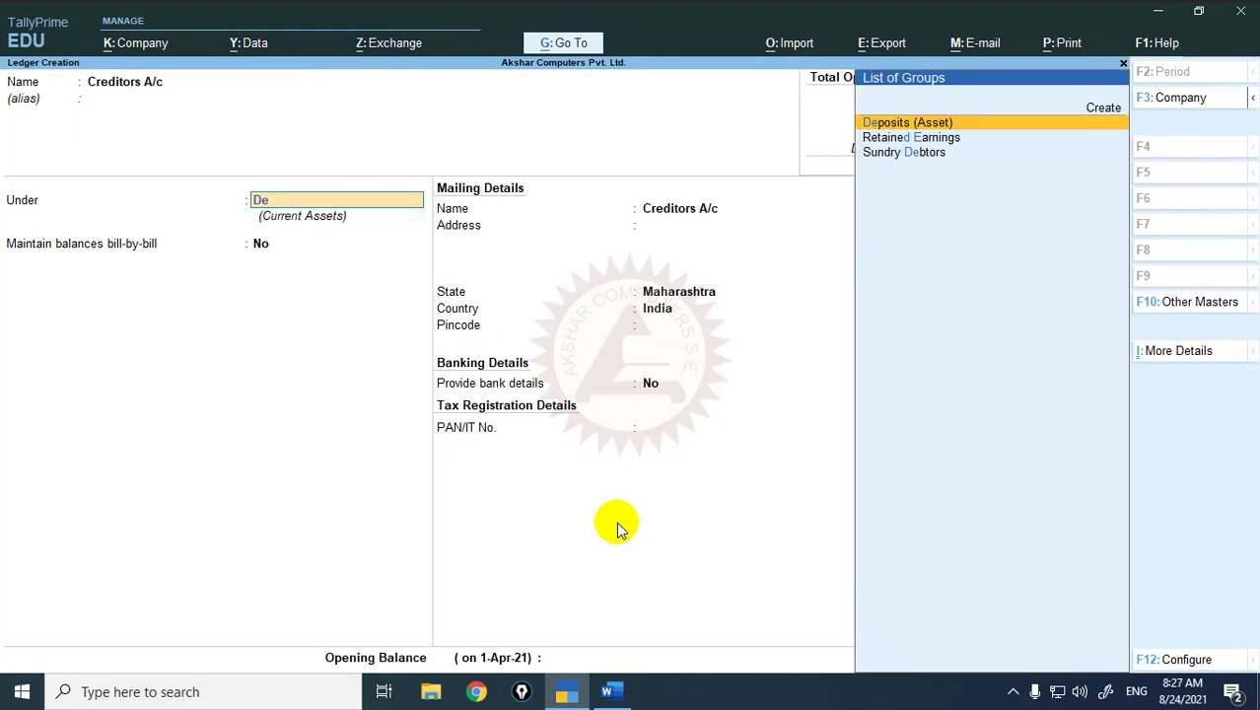
key(BackSpace)
key(BackSpace)
text(Cred)
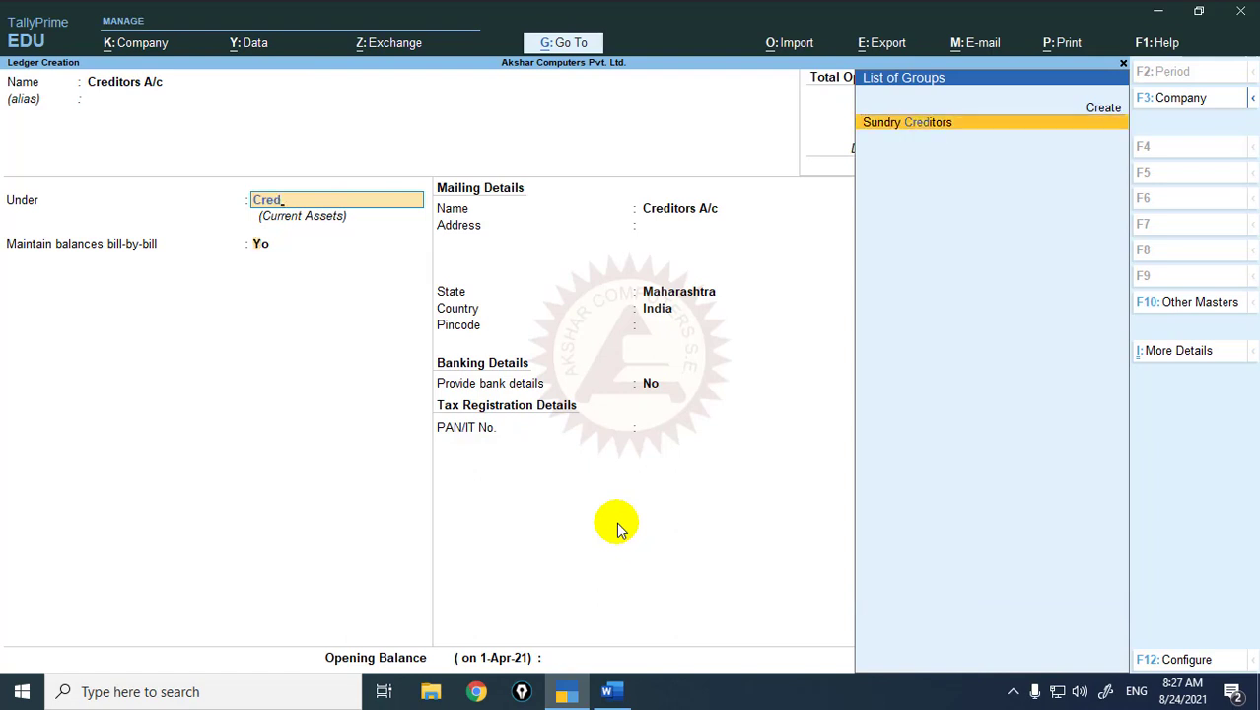
key(Return)
- Set bill-by-bill balances to No for Creditors A/c, and keep its address, bank and tax details at their defaults
key(Return)
key(BackSpace)
text(n)
key(Return)
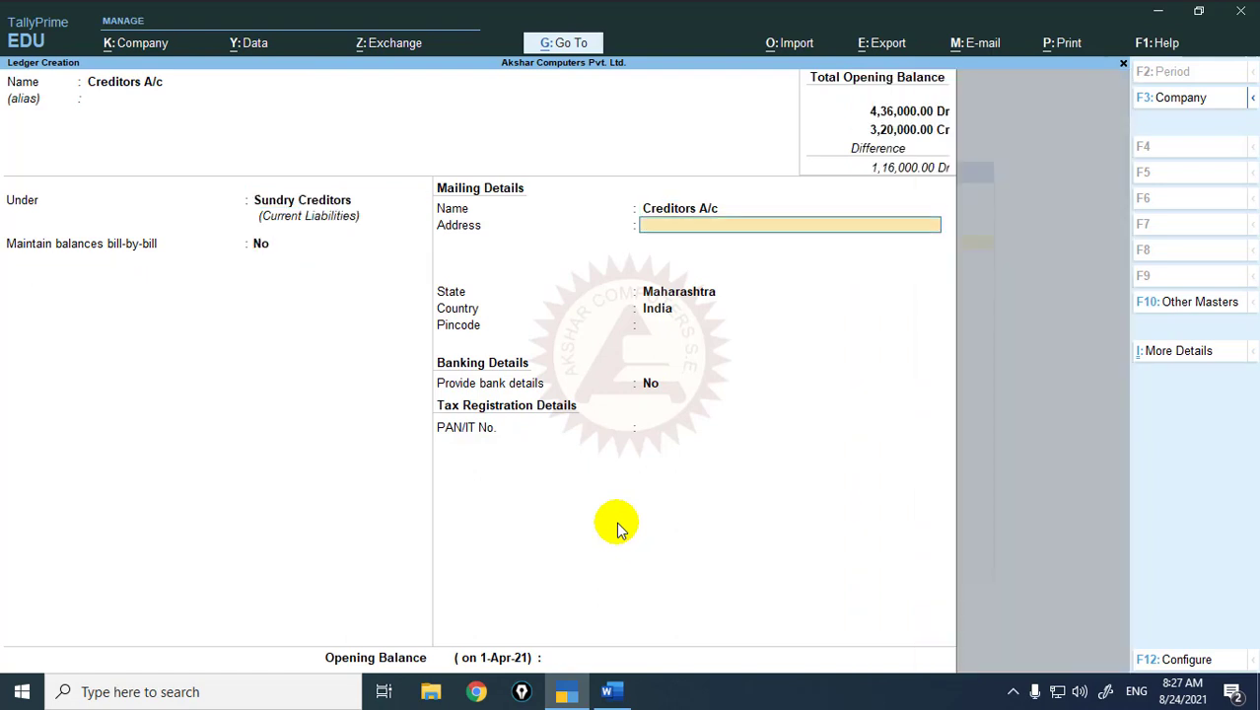
key(Return)
key(Return)
key(Return)
key(Return)
key(Return)
key(Return)
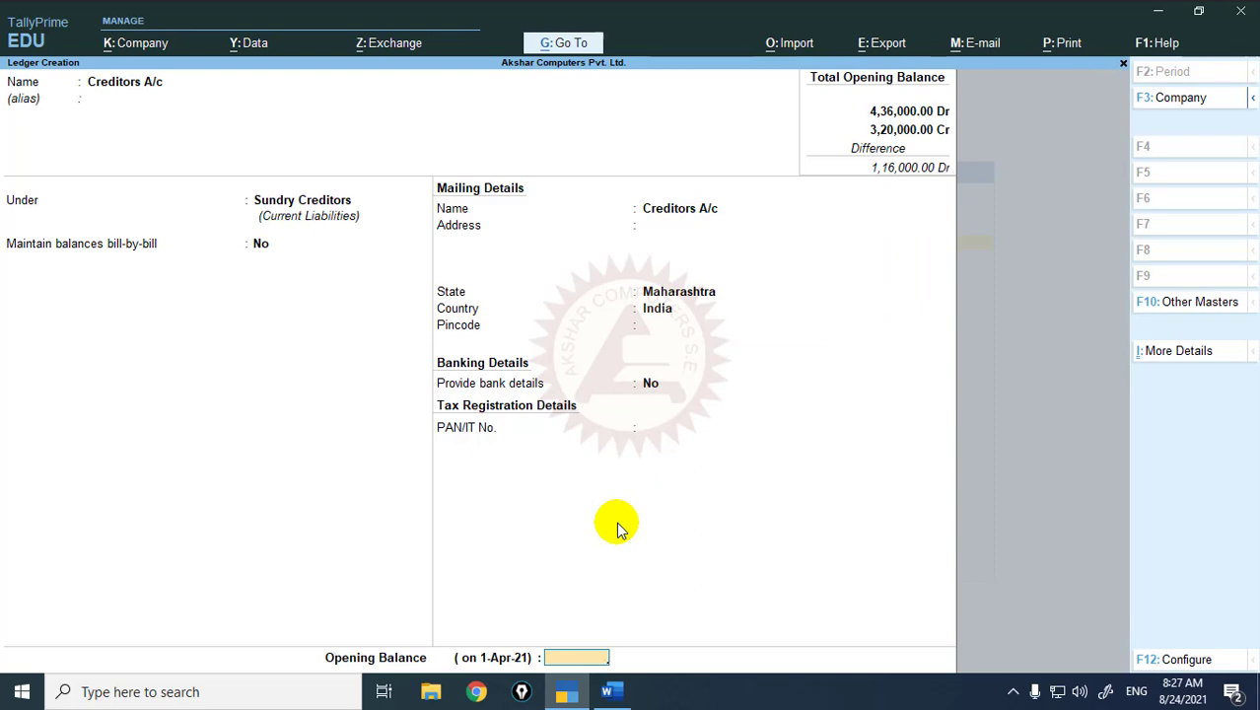
- Mark the creditors amount in the Word list, set the Creditors A/c opening balance to 40000 Cr, and save the ledger
key(alt+Tab)
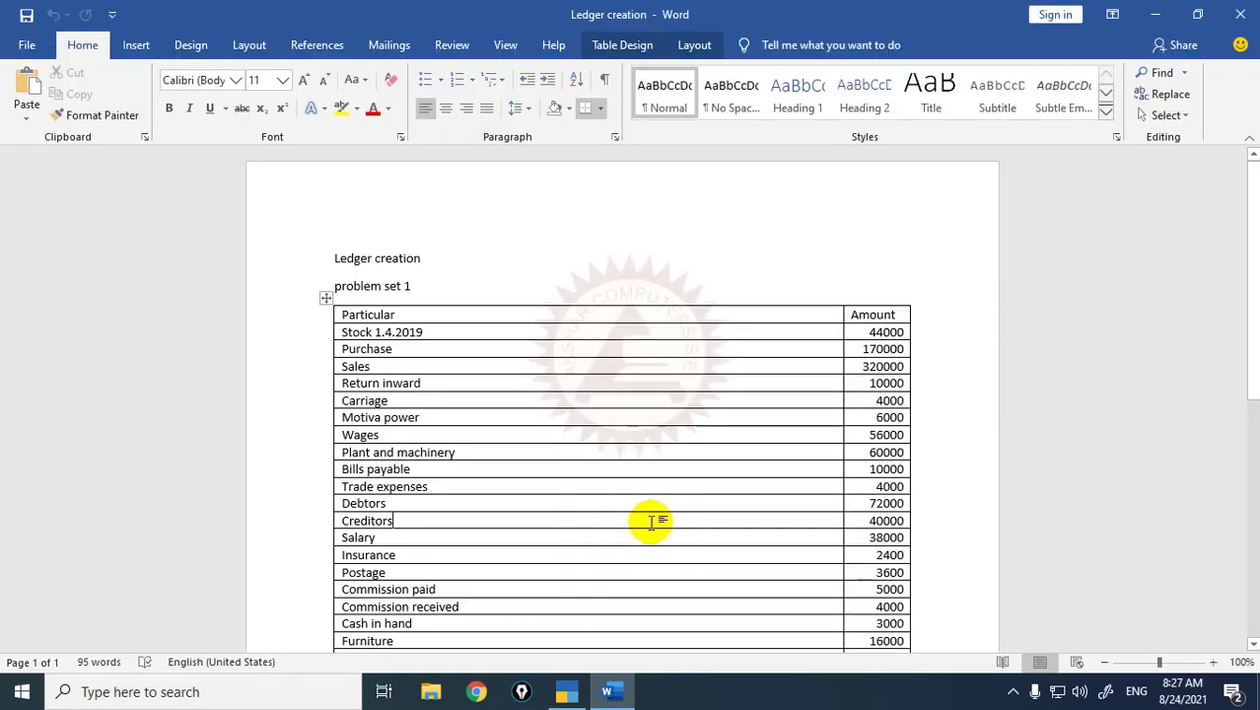
click(862, 521)
key(alt+Tab)
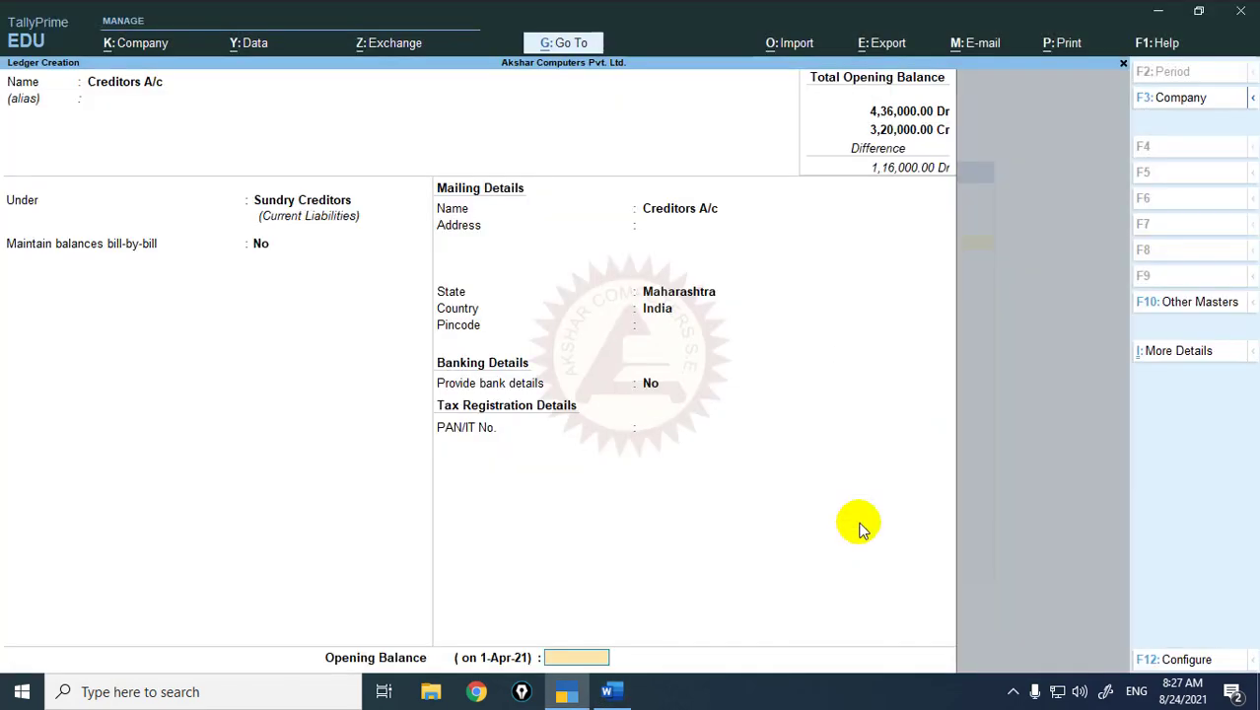
text(40000)
key(Return)
key(ctrl+a)
- Mark the salary row in the Word list, and enter a Salary A/c ledger under Indirect Expenses with ledger type Not Applicable
key(alt+Tab)
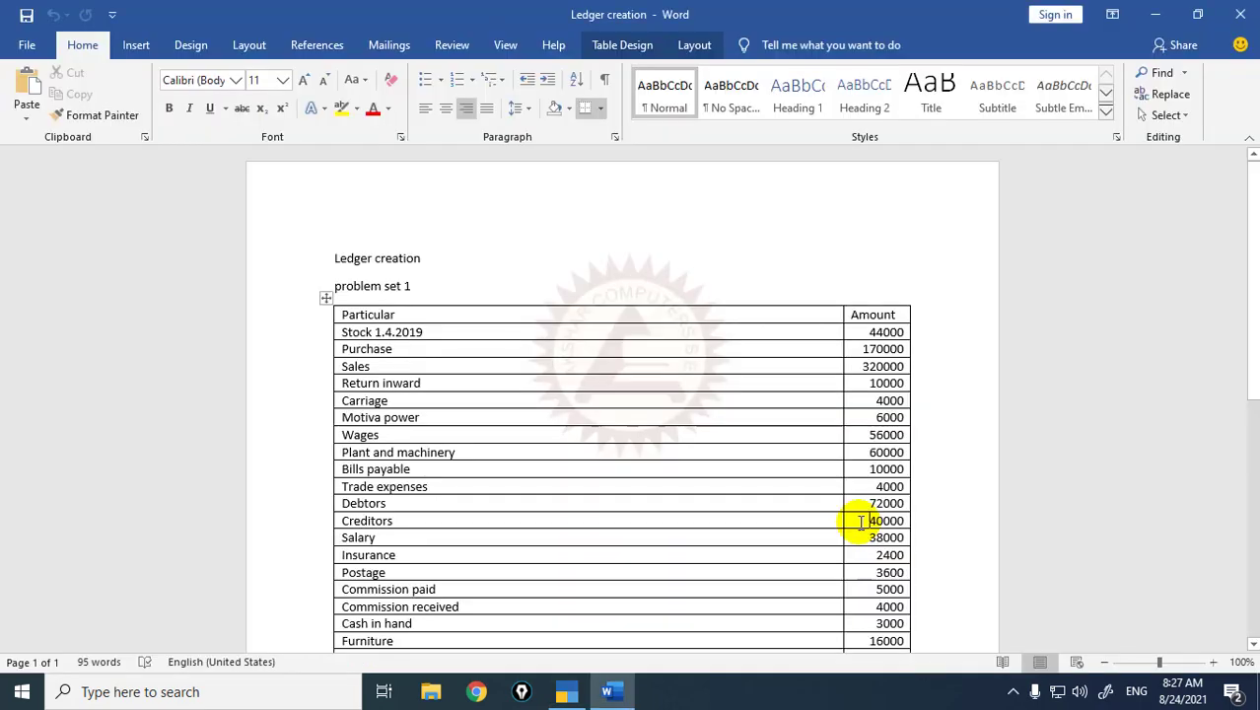
click(514, 533)
key(alt+Tab)
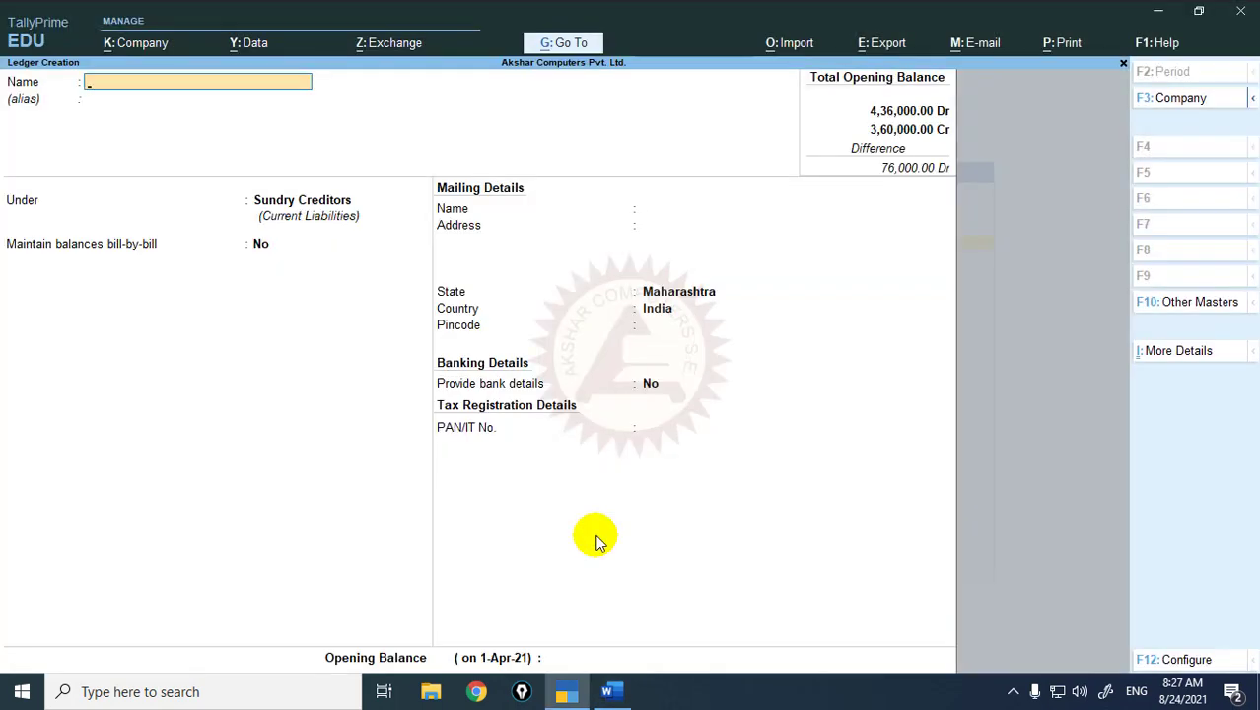
text(Salary A/c)
key(Return)
text(Indire)
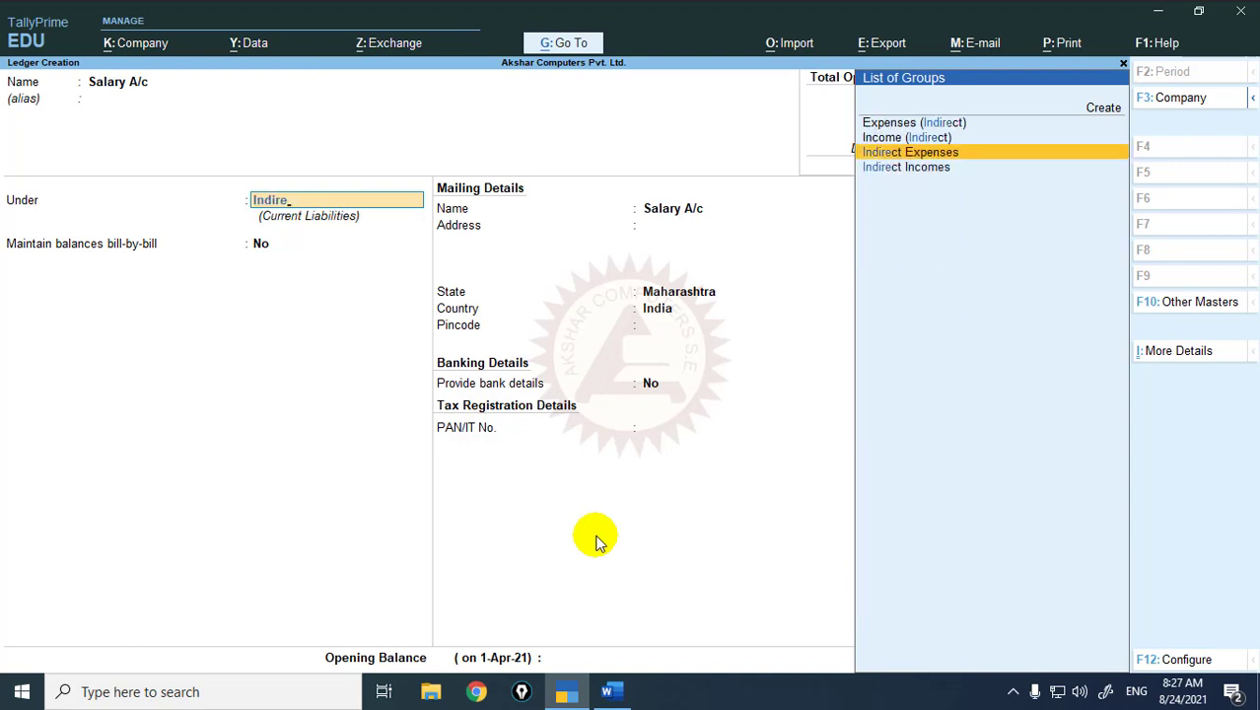
key(Return)
key(Return)
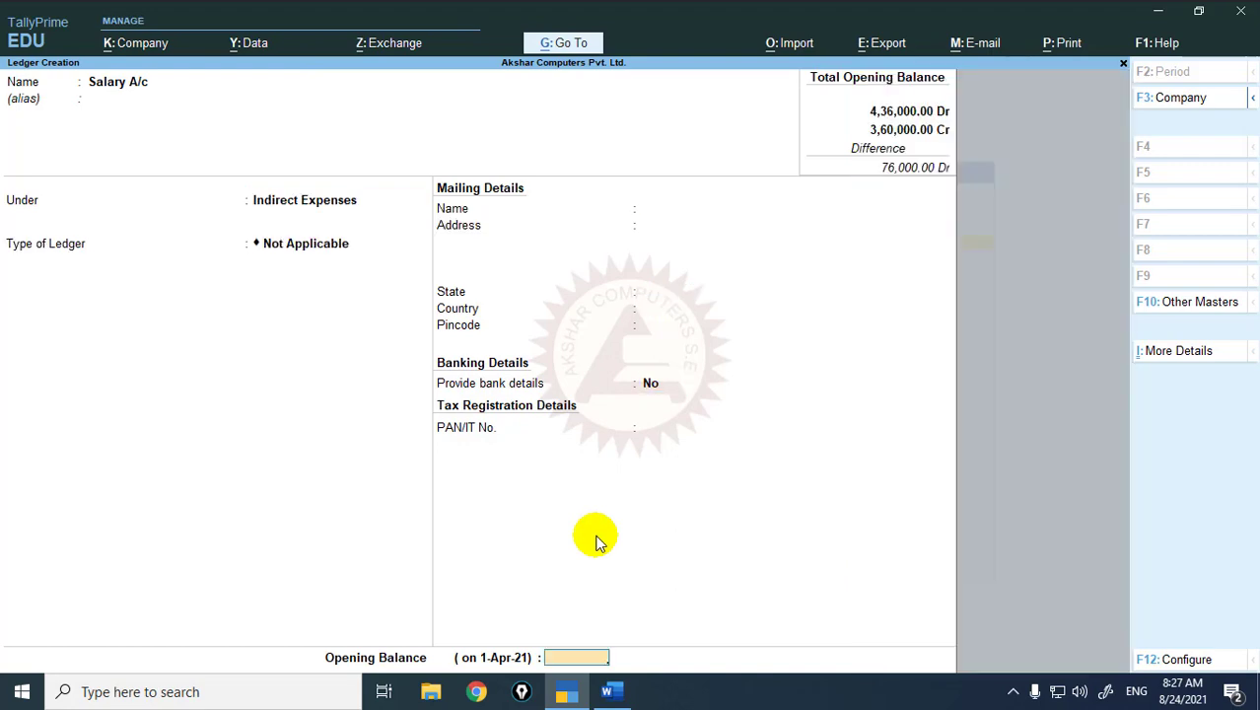
- Check the salary amount in the Word list, set the Salary A/c opening balance to 38000 Dr, and save the ledger
key(alt+Tab)
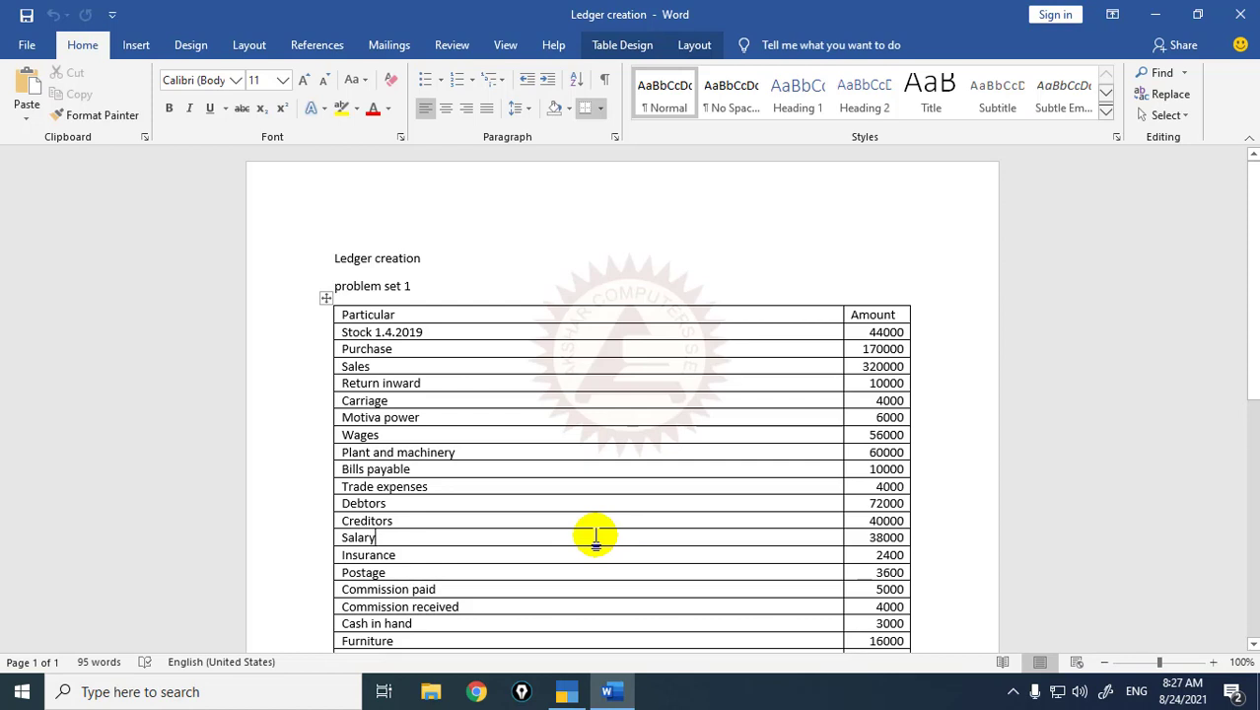
key(alt+Tab)
text(38000)
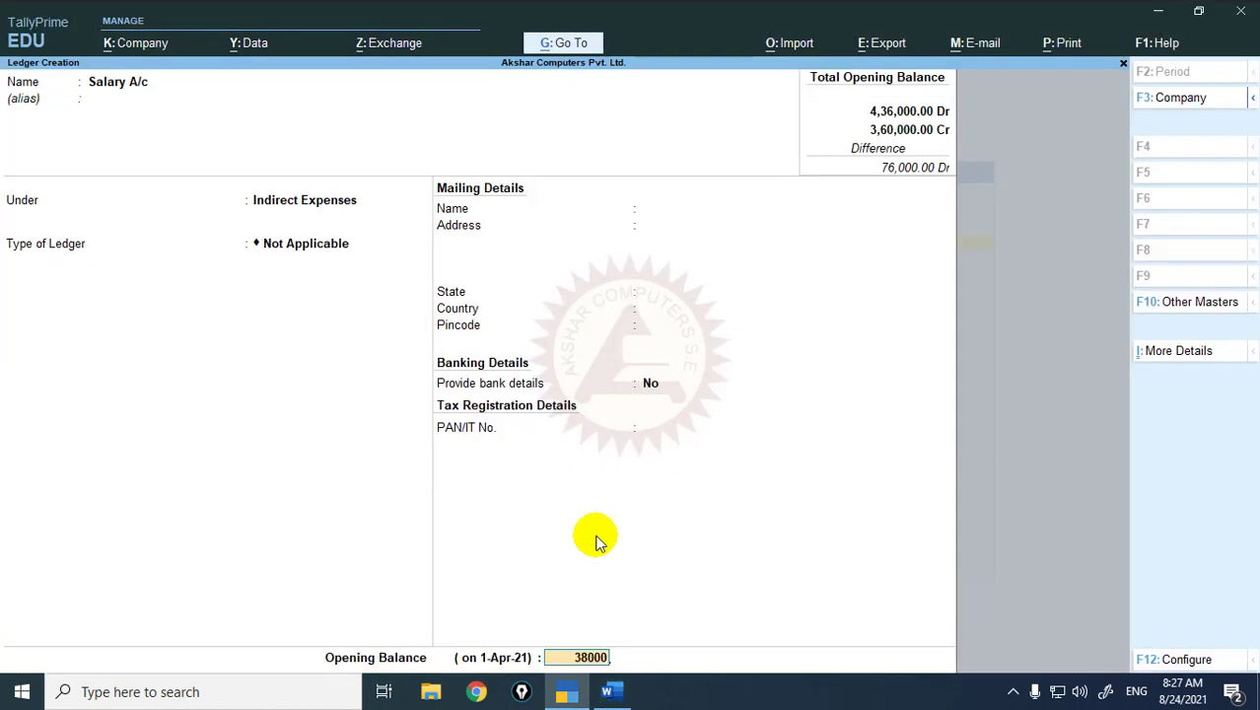
key(Return)
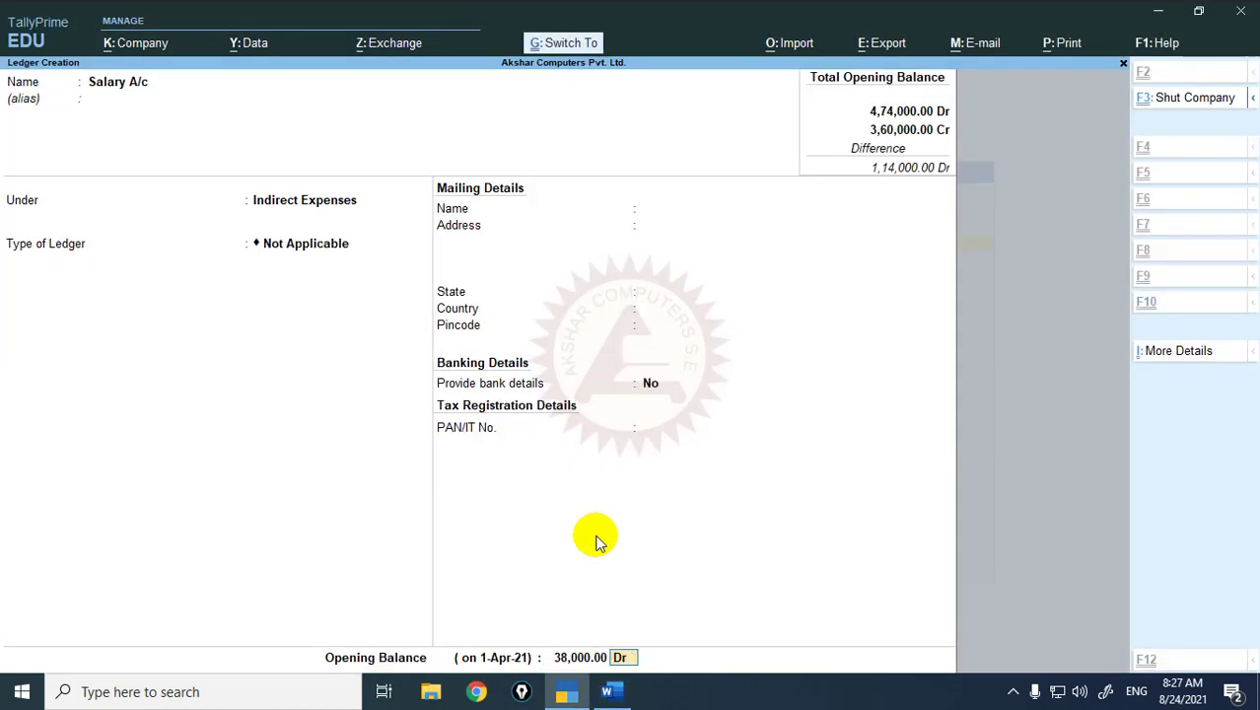
key(Return)
- Check the next entry in the Word list, and enter an Insurance A/c ledger under Indirect Expenses with ledger type Not Applicable
key(alt+Tab)
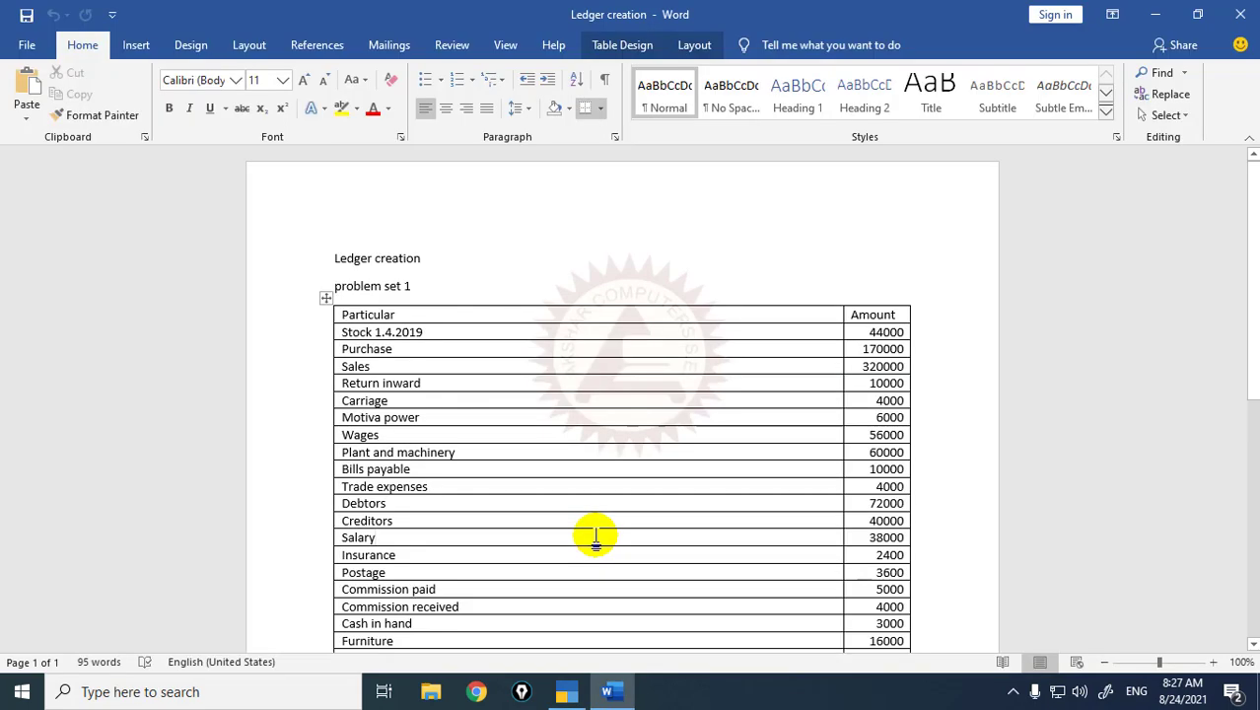
click(595, 536)
key(alt+Tab)
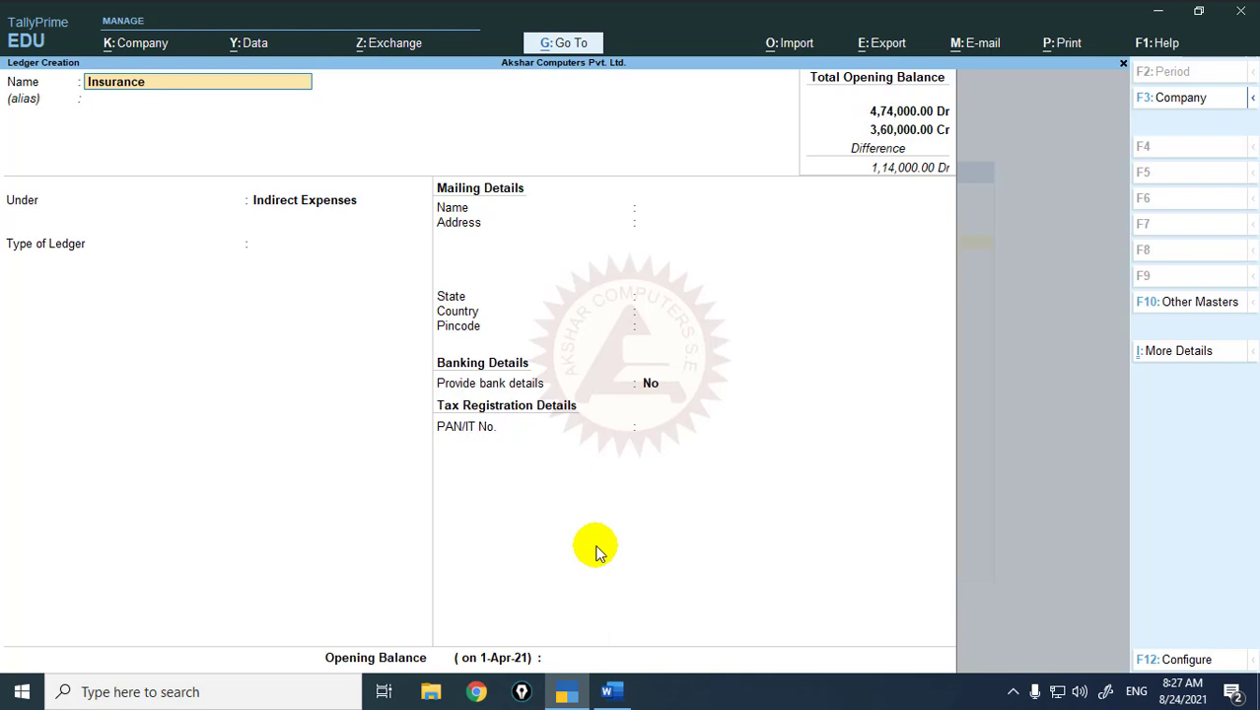
text(Insurance a/c)
key(Return)
key(Return)
key(Return)
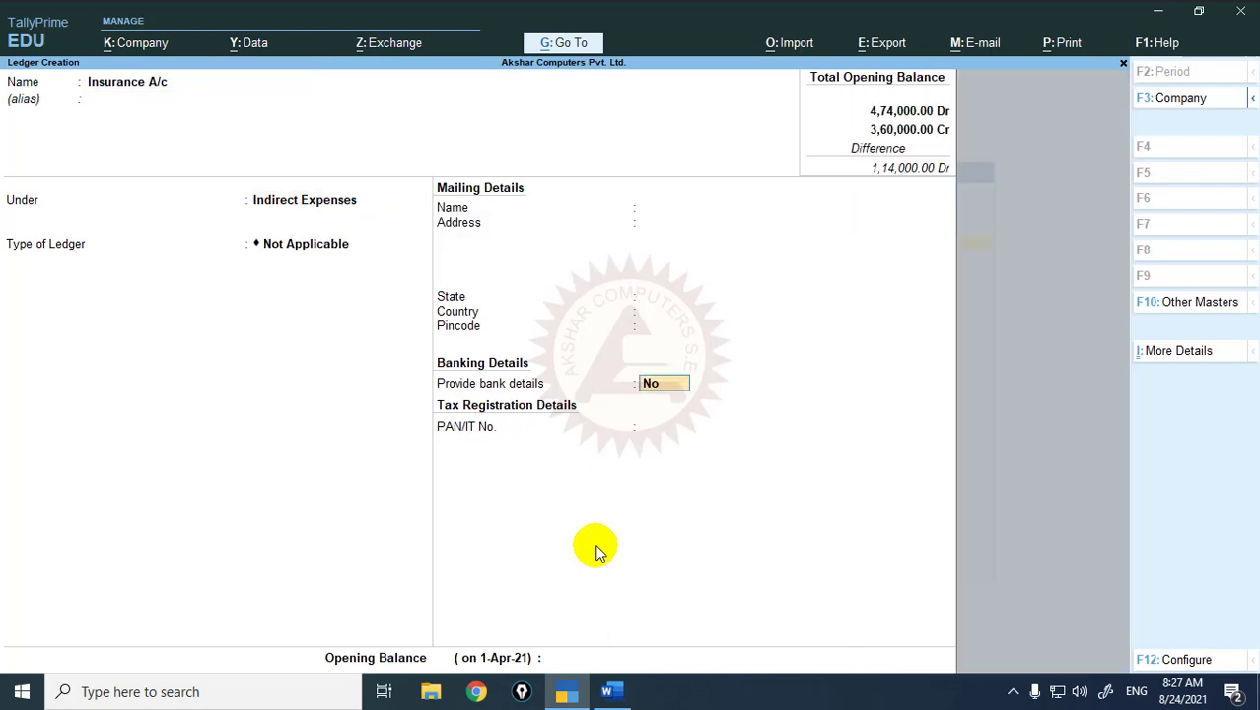
key(Return)
key(Return)
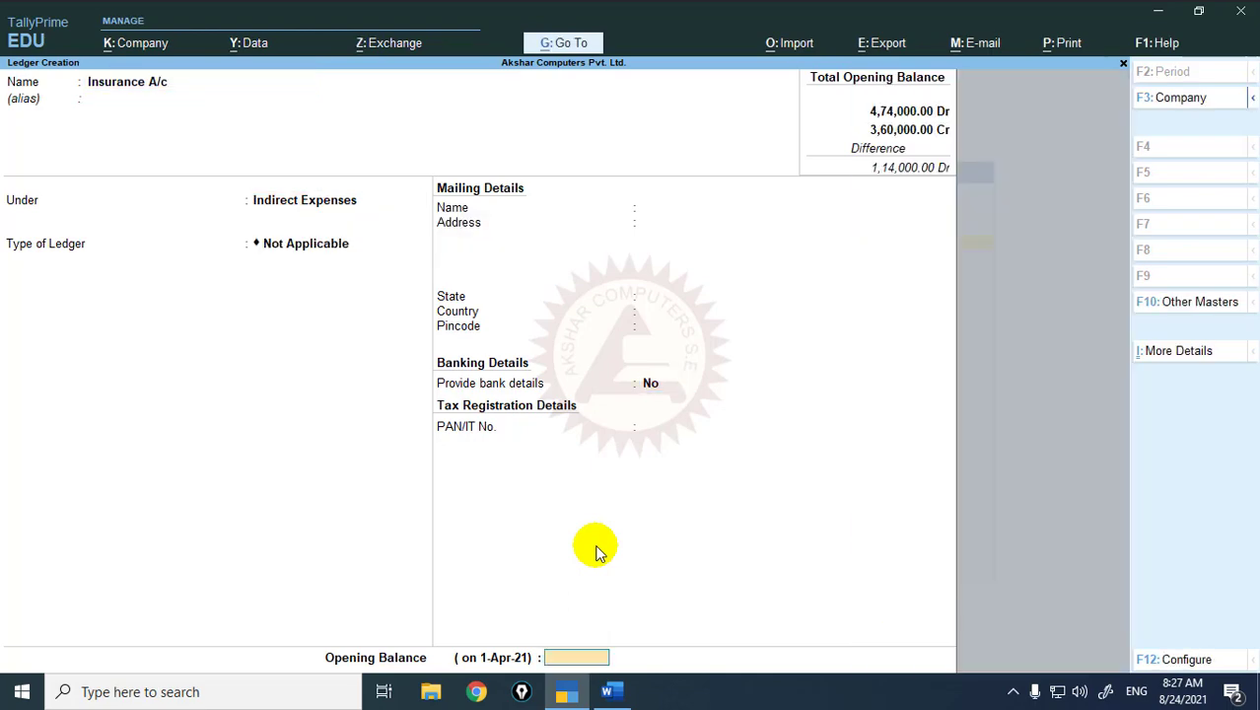
- Check the insurance amount in the Word list, set the Insurance A/c opening balance to 2400 Dr, and save the ledger
key(alt+Tab)
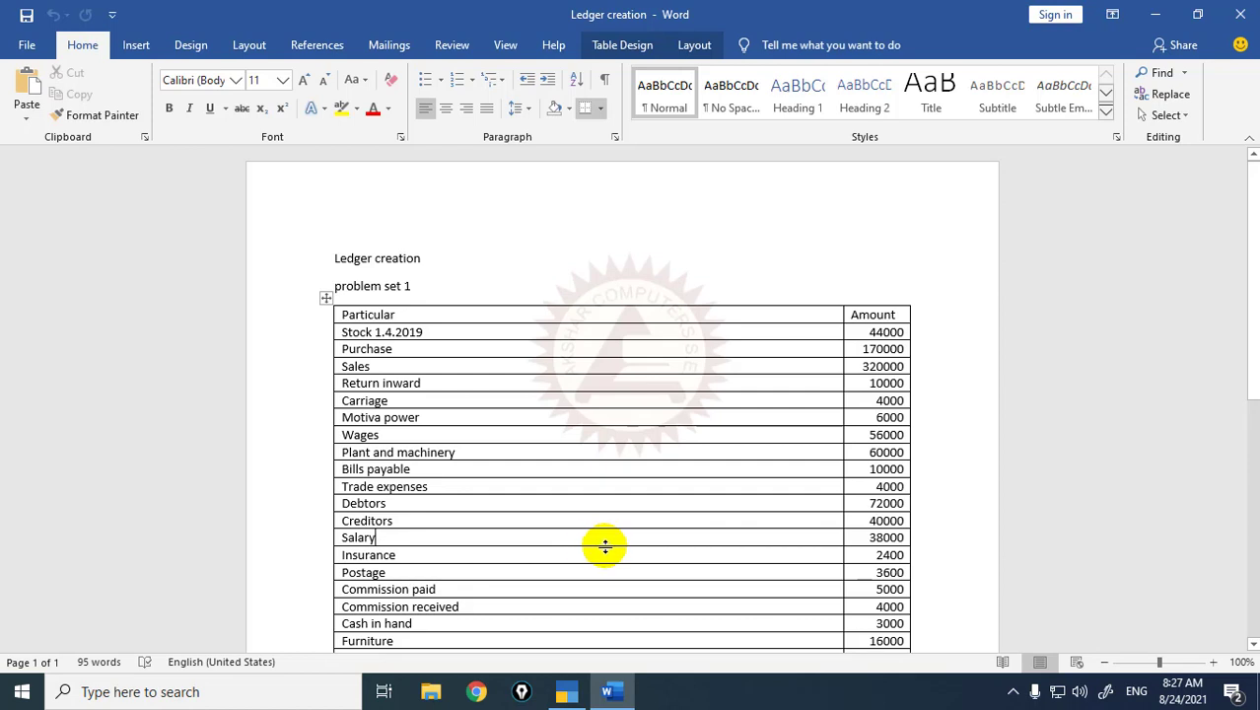
key(alt+Tab)
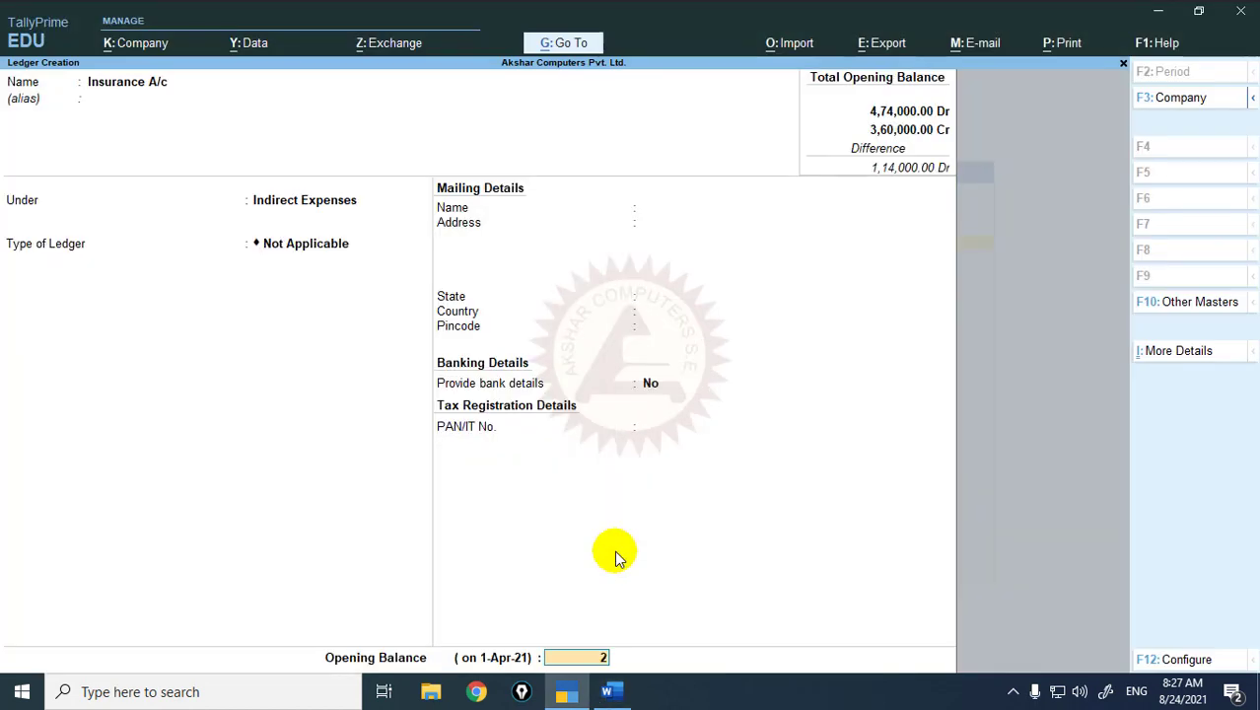
text(2400)
key(Return)
key(Return)
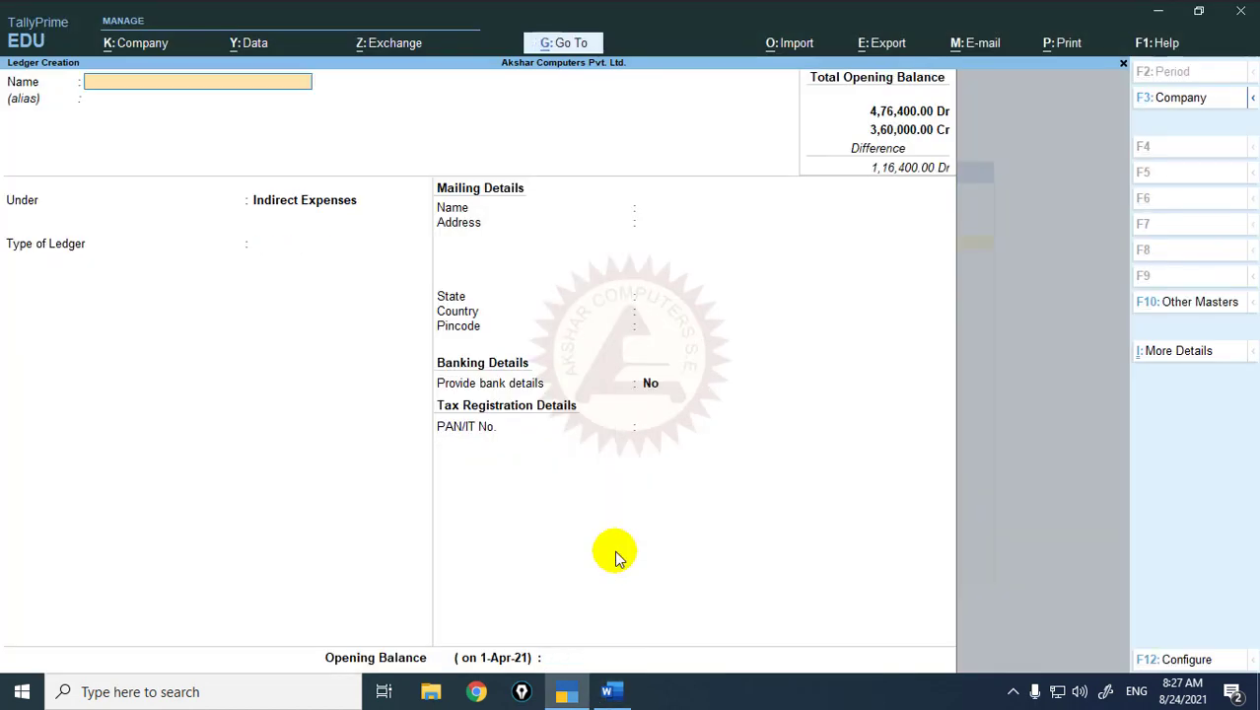
- Check the next entry in the Word list, and enter a Postage A/c ledger under Indirect Expenses
key(alt+Tab)
key(alt+Tab)
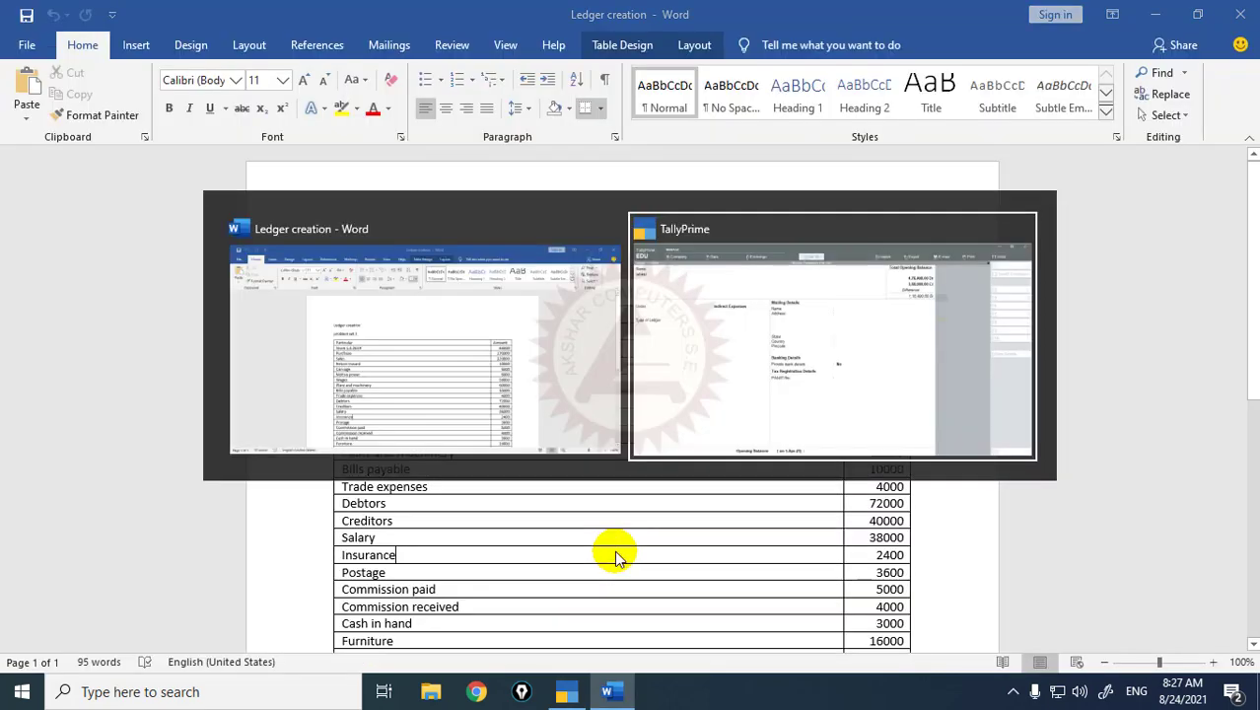
text(Posta)
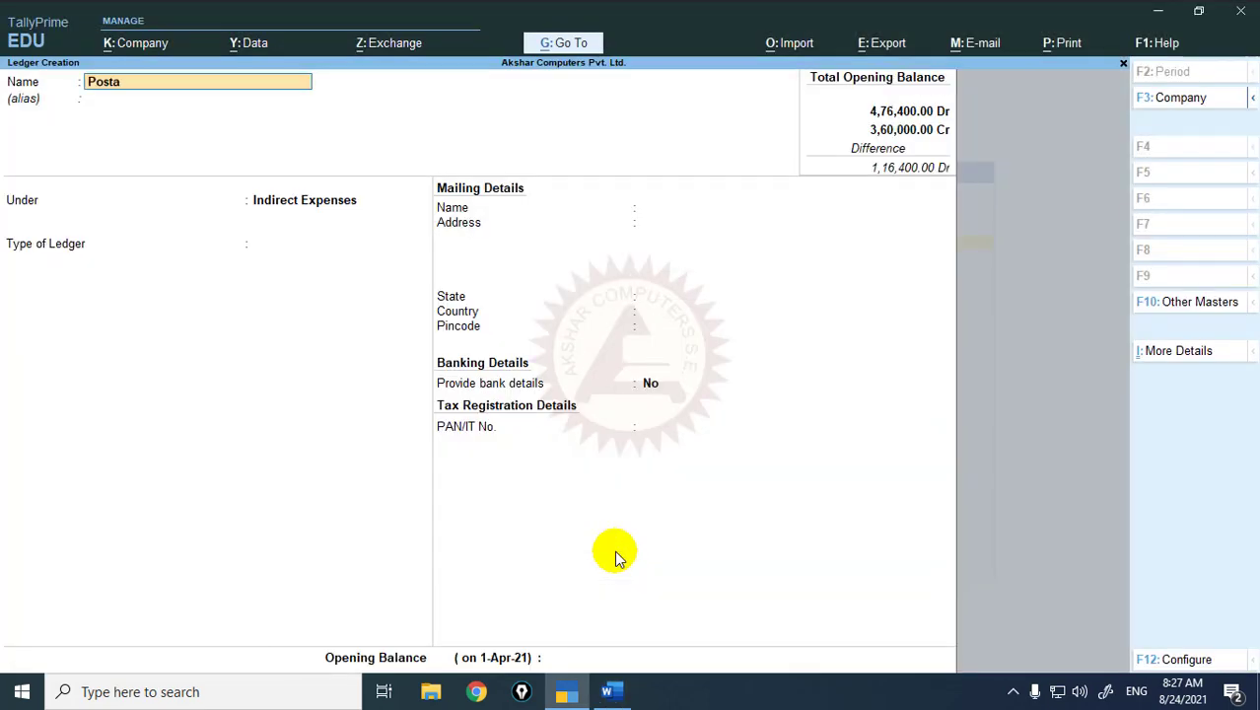
text(ge a/c)
key(Return)
key(Return)
key(Return)
- Check the postage amount in the Word list, set ledger type Not Applicable and opening balance 3600 Dr for Postage A/c, and save the ledger
key(alt+Tab)
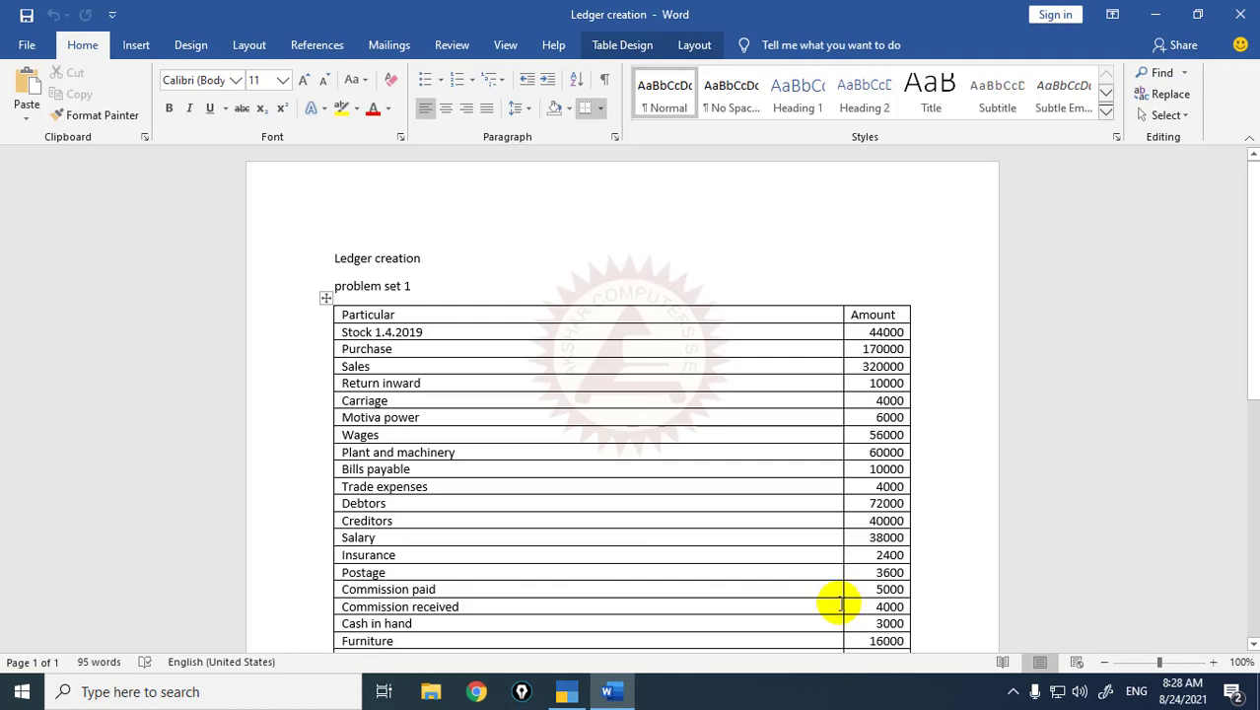
key(alt+Tab)
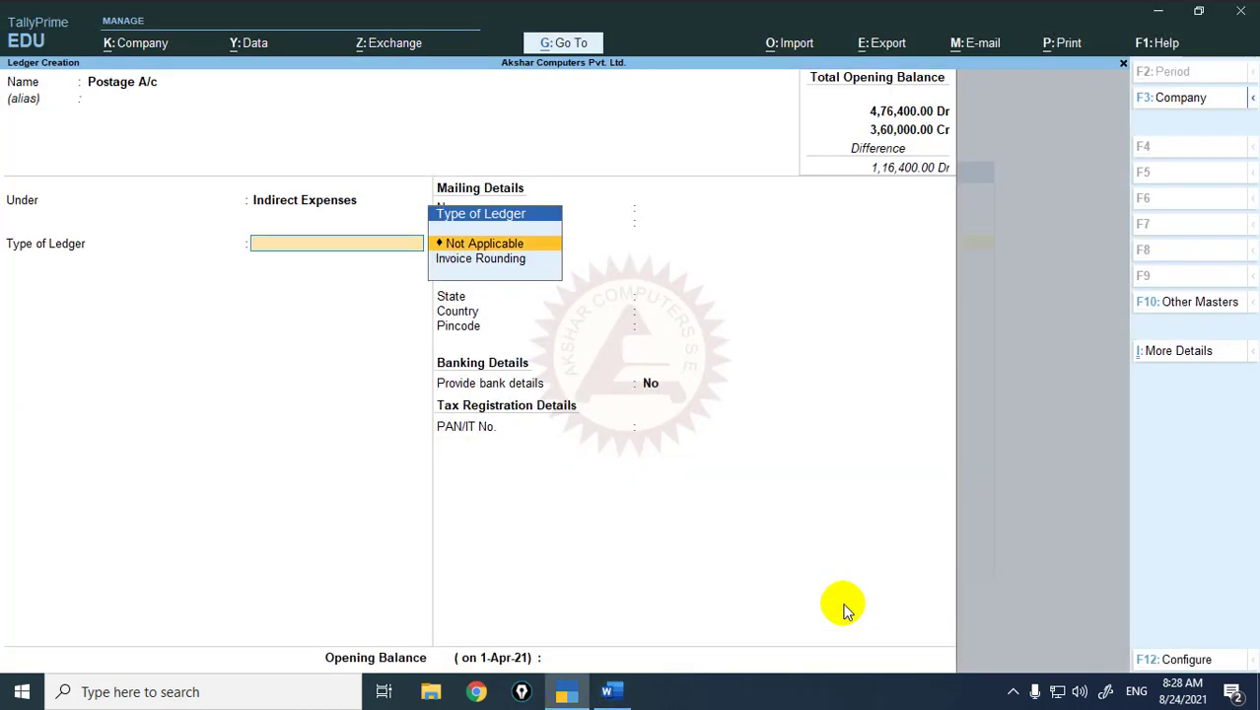
key(Return)
key(Return)
text(3,600)
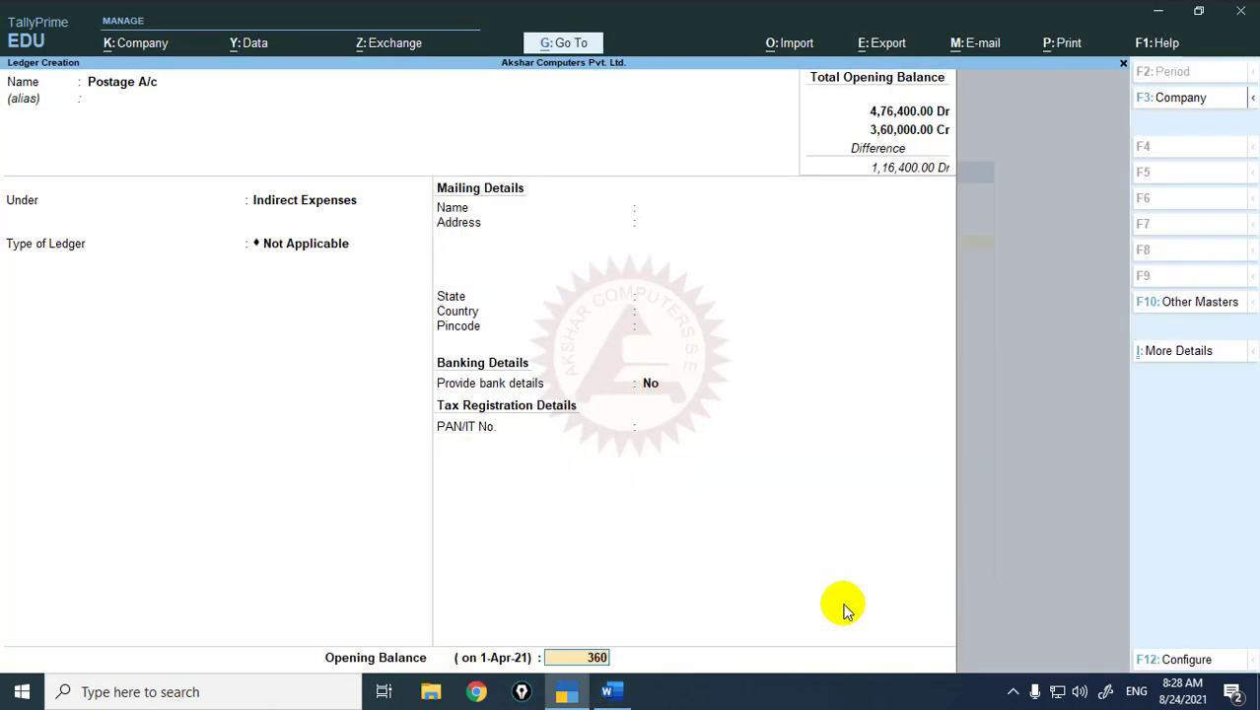
key(Return)
click(843, 604)
key(Return)
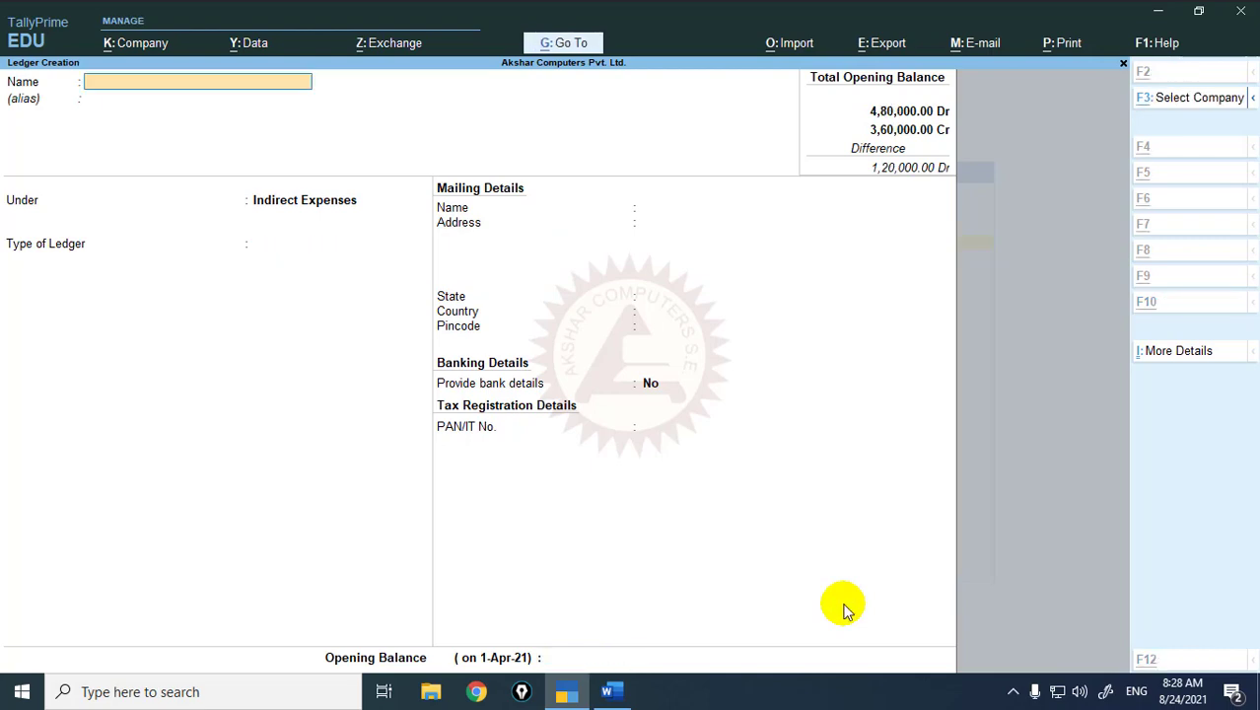
- Check the next entry in the Word list, and enter a Commission Paid A/c ledger under Indirect Expenses with ledger type Not Applicable
key(alt+Tab)
key(alt+Tab)
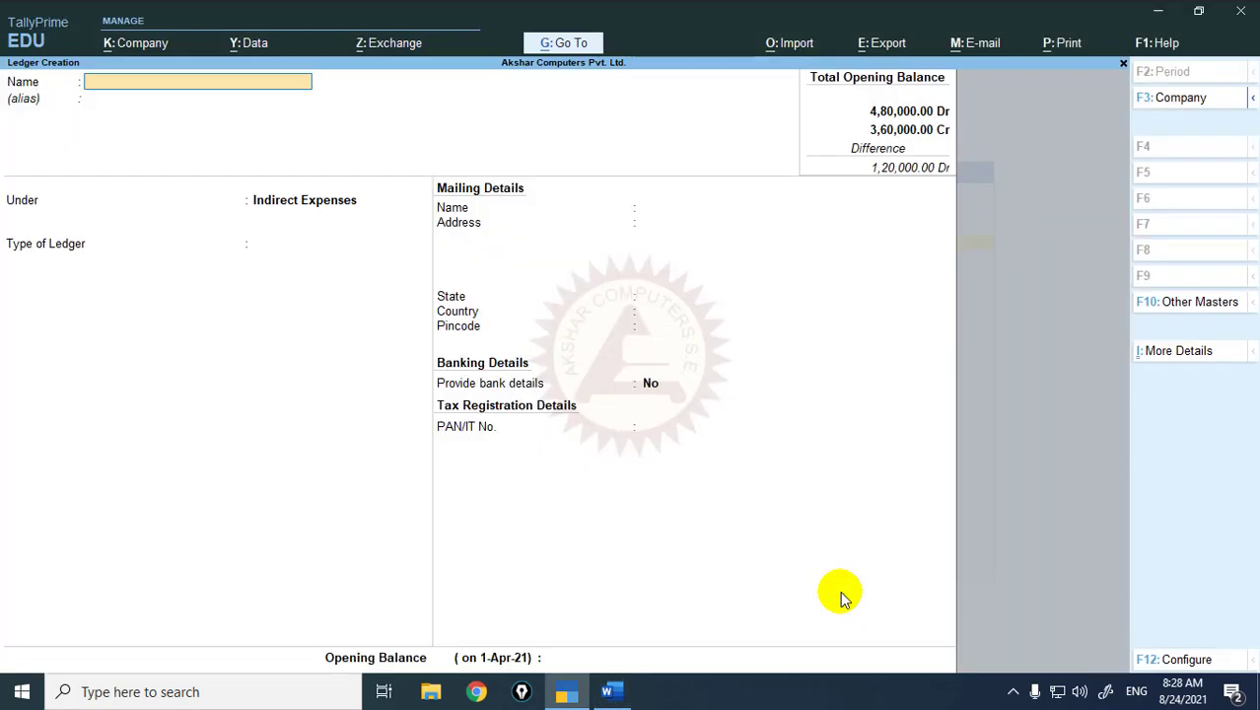
text(Commission  P)
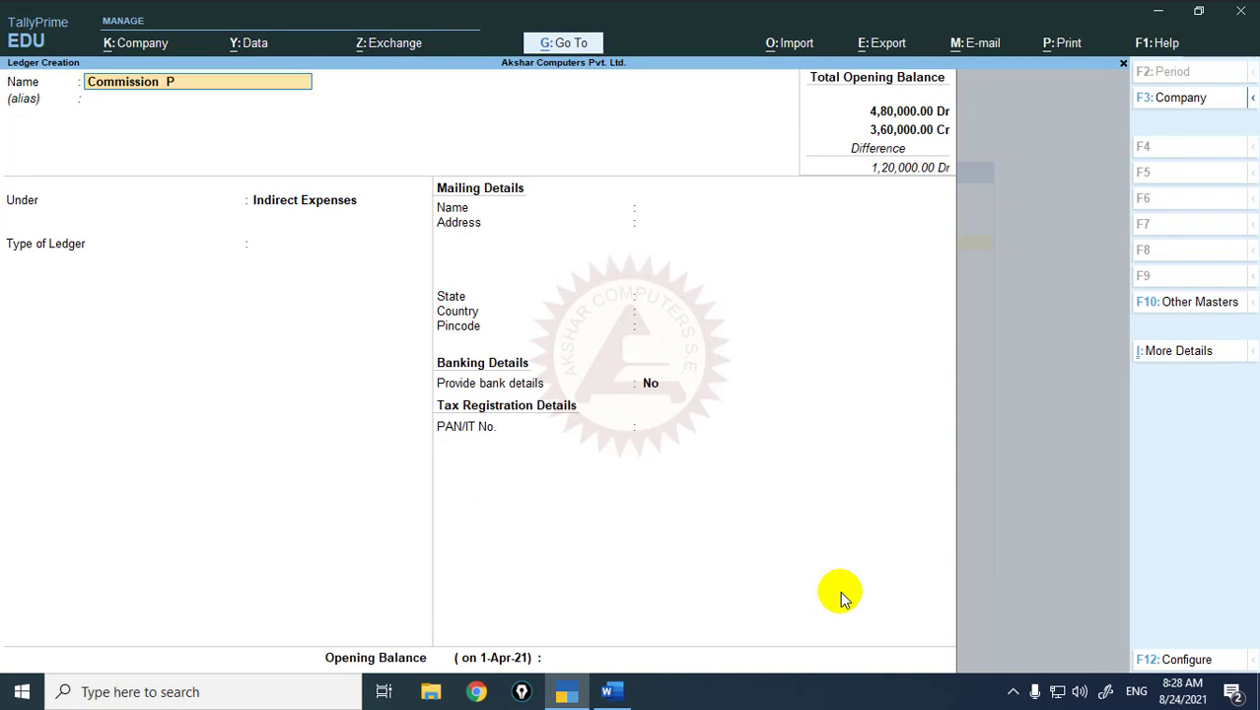
text(aid A/c)
key(Return)
key(Return)
key(Return)
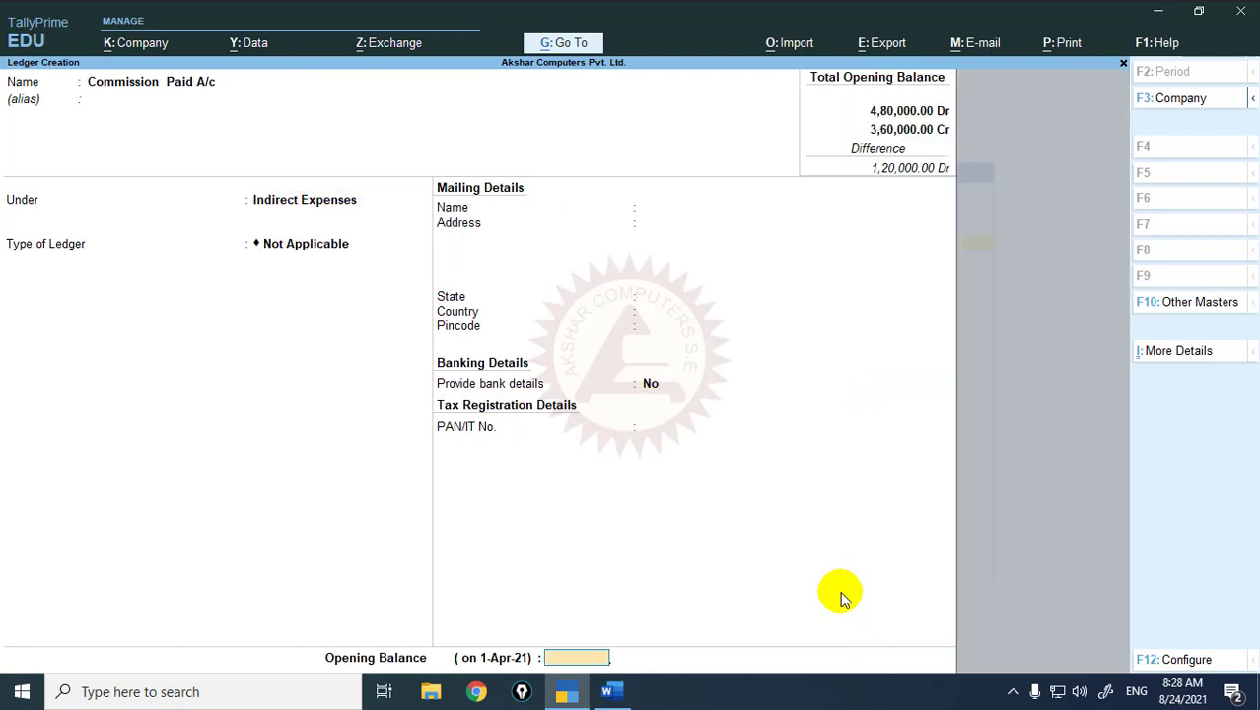
- Check the commission paid amount in the Word list, set the Commission Paid A/c opening balance to 5000 Dr, and save the ledger
key(alt+Tab)
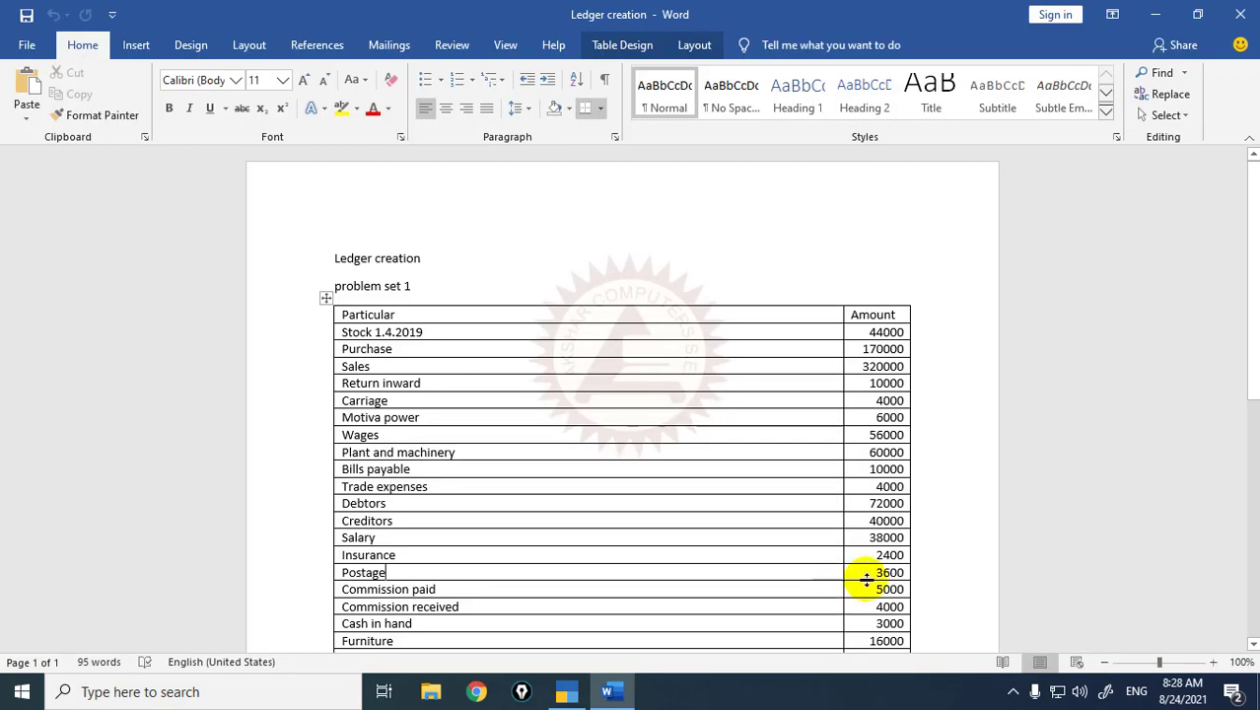
key(alt+Tab)
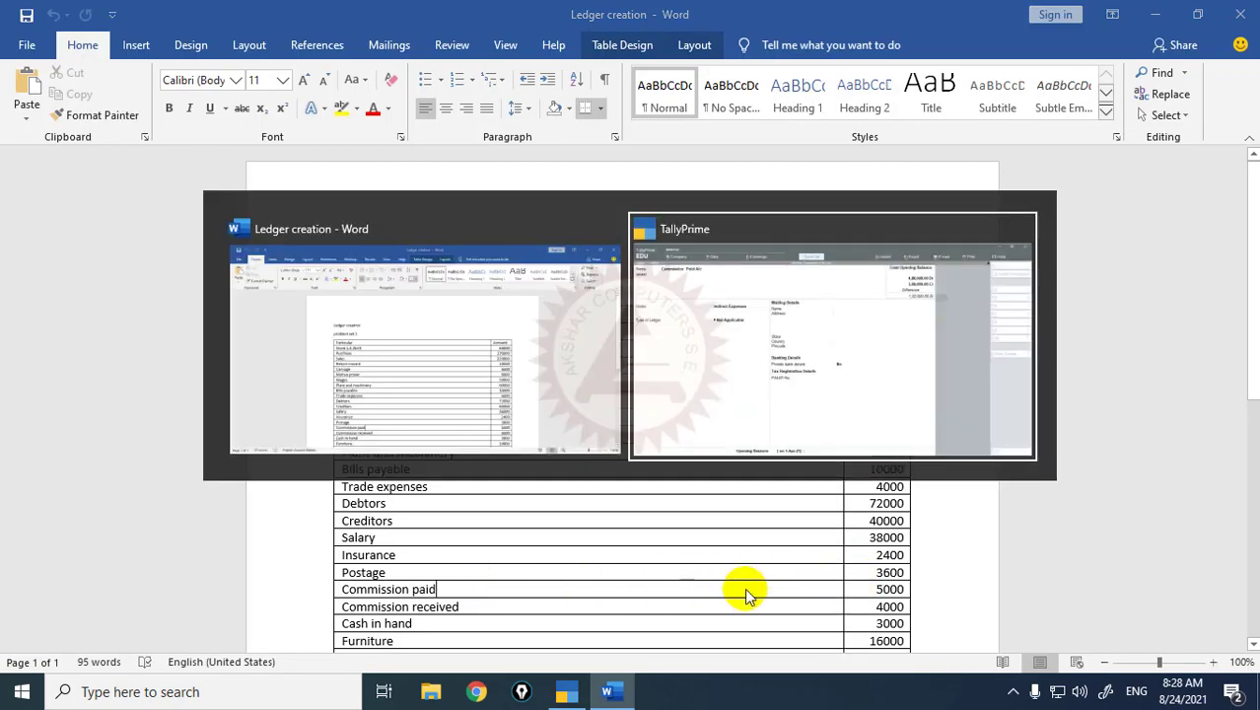
text(5000)
key(Return)
key(Return)
key(Return)
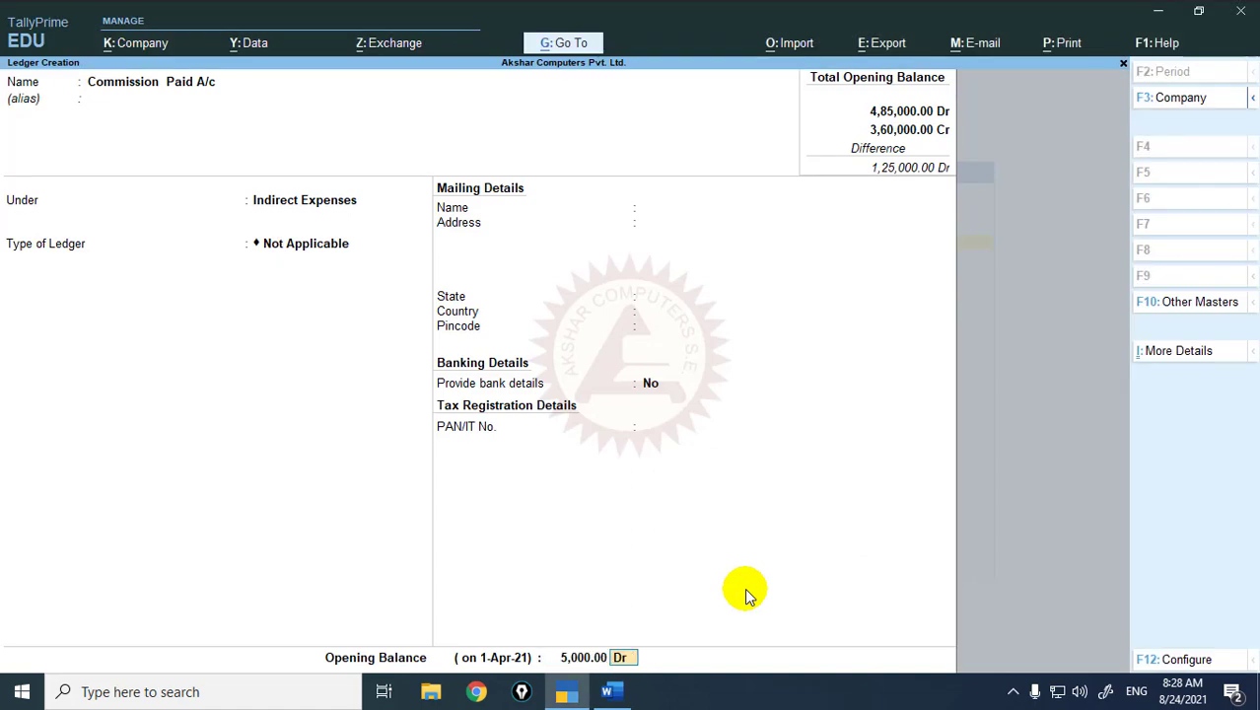
- Check the next entry in the Word list, and enter a Commission Received A/c ledger under Indirect Incomes with ledger type Not Applicable
key(alt+Tab)
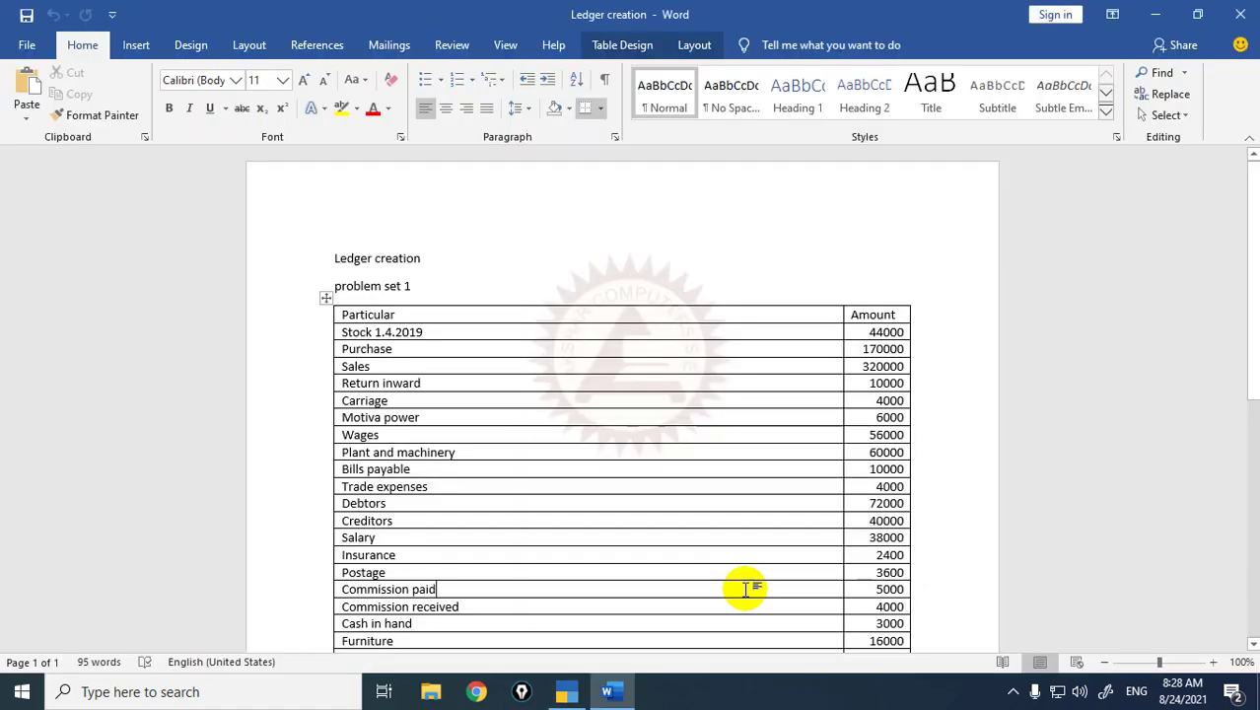
key(alt+Tab)
text(C)
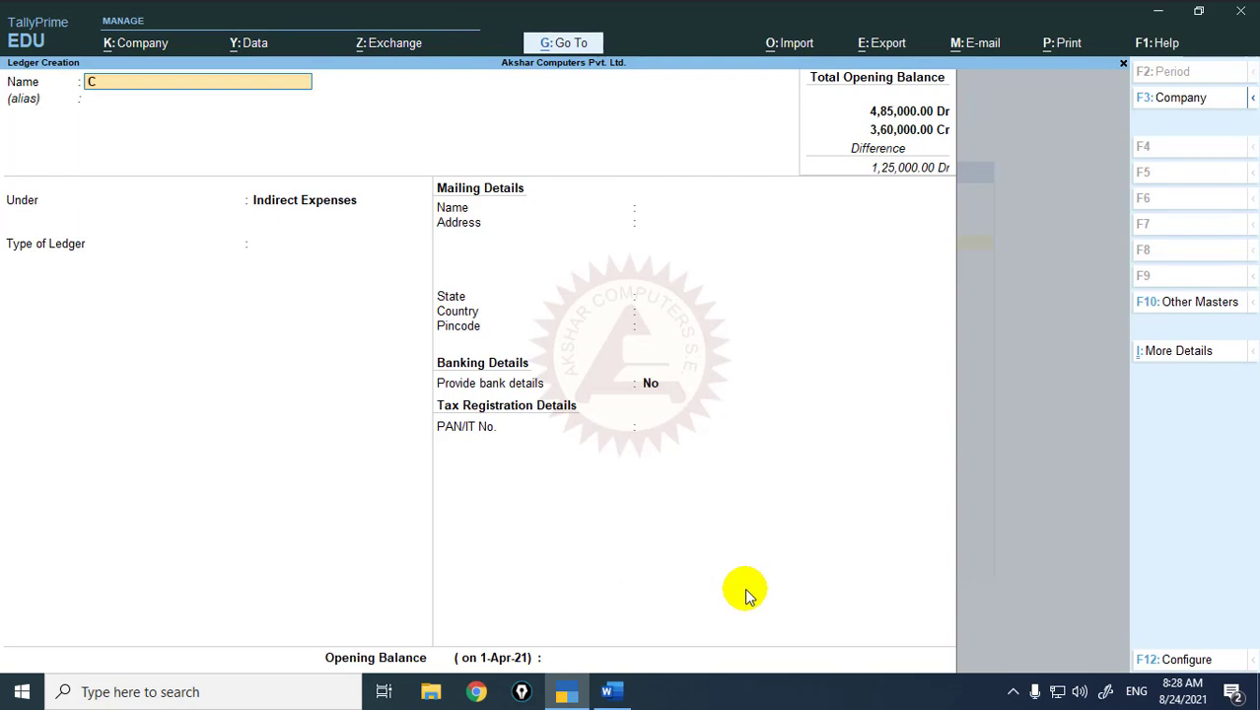
text(ommission Received)
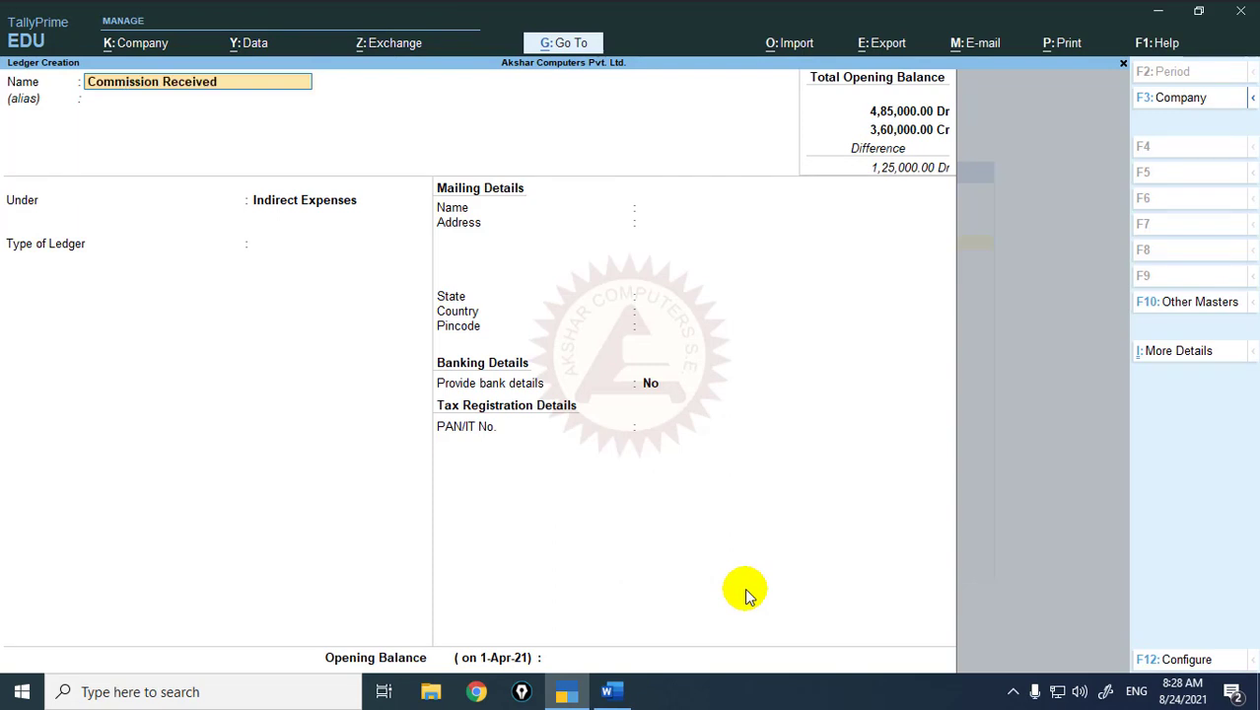
text( a/c)
key(Return)
key(Return)
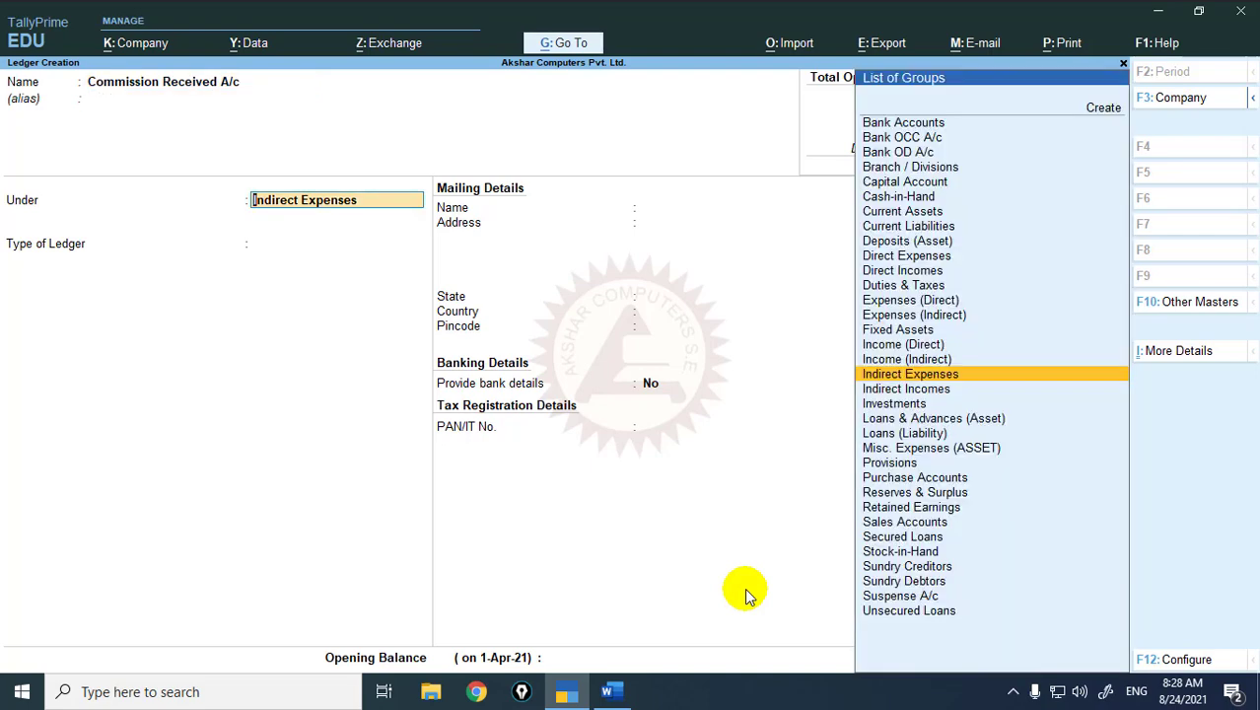
key(Down)
key(Return)
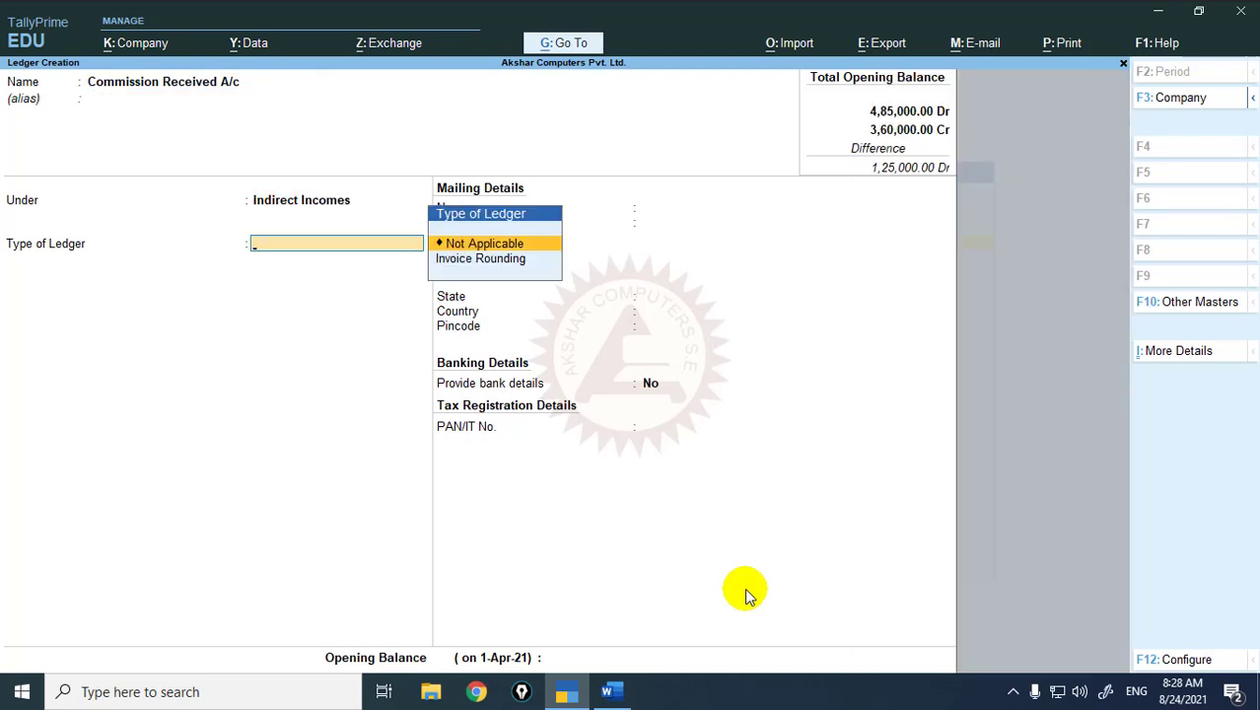
key(Return)
key(Return)
- Check the commission received amount in the Word list, set the Commission Received A/c opening balance to 4000 Cr, and save the ledger
key(alt+Tab)
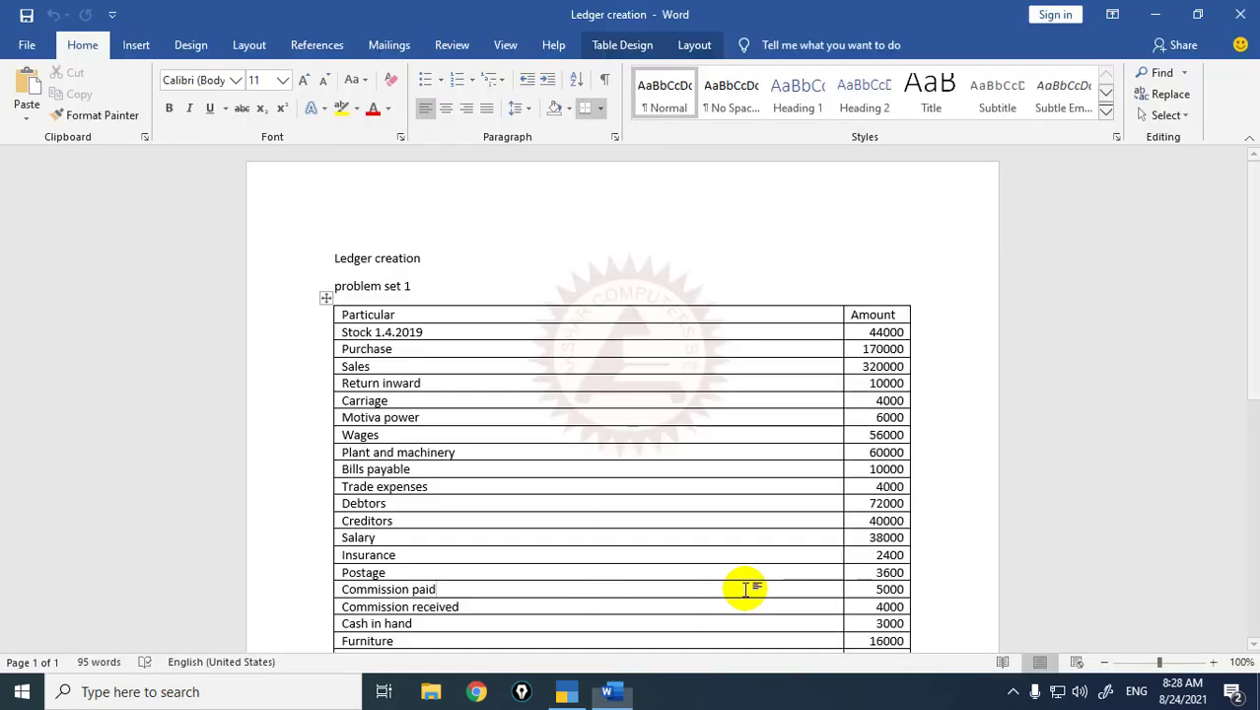
key(alt+Tab)
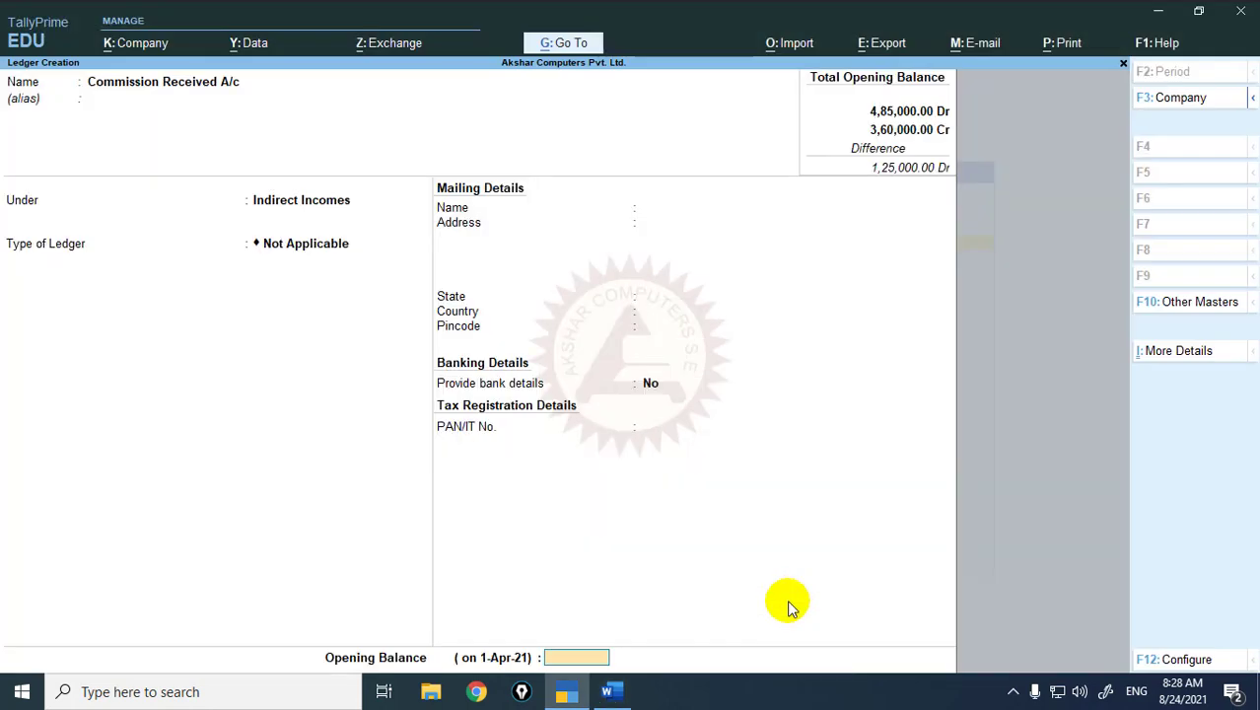
text(4000)
key(Return)
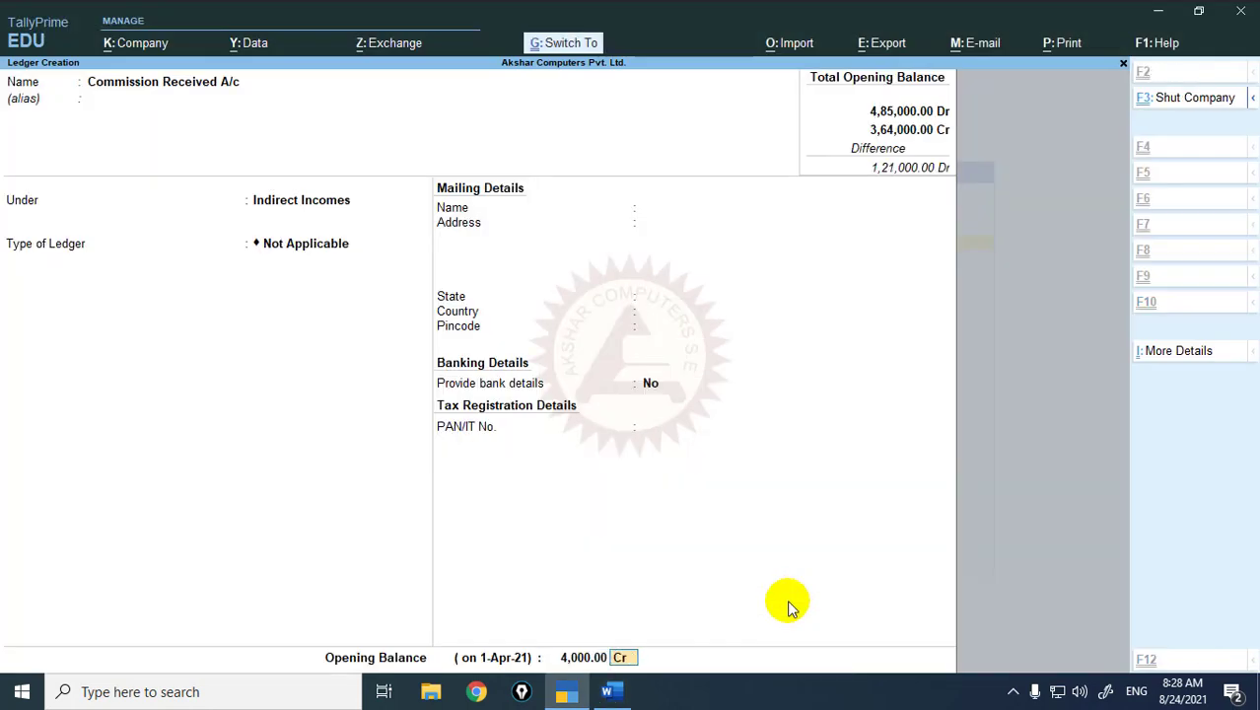
key(ctrl+a)
- Check the cash in hand row and its amount in the Word list, and leave ledger creation in TallyPrime for the Gateway of Tally
key(alt+Tab)
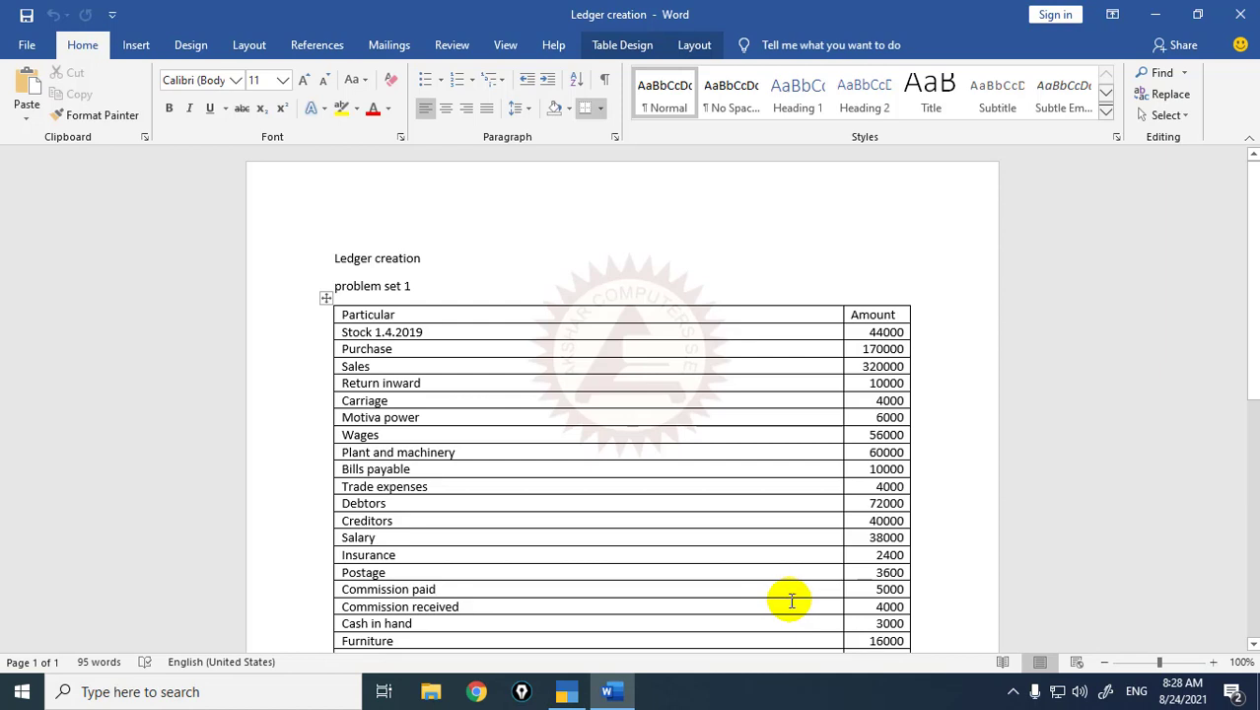
scroll(788, 593, down, 1)
click(572, 582)
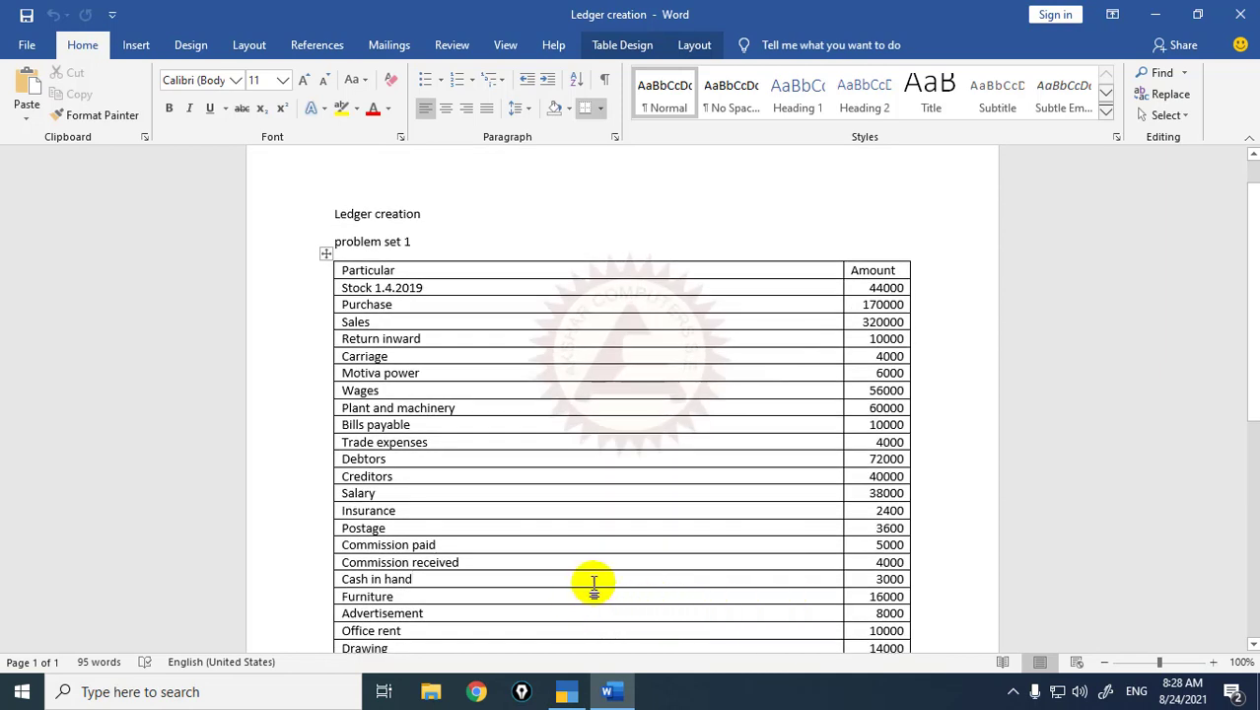
click(854, 580)
key(alt+Tab)
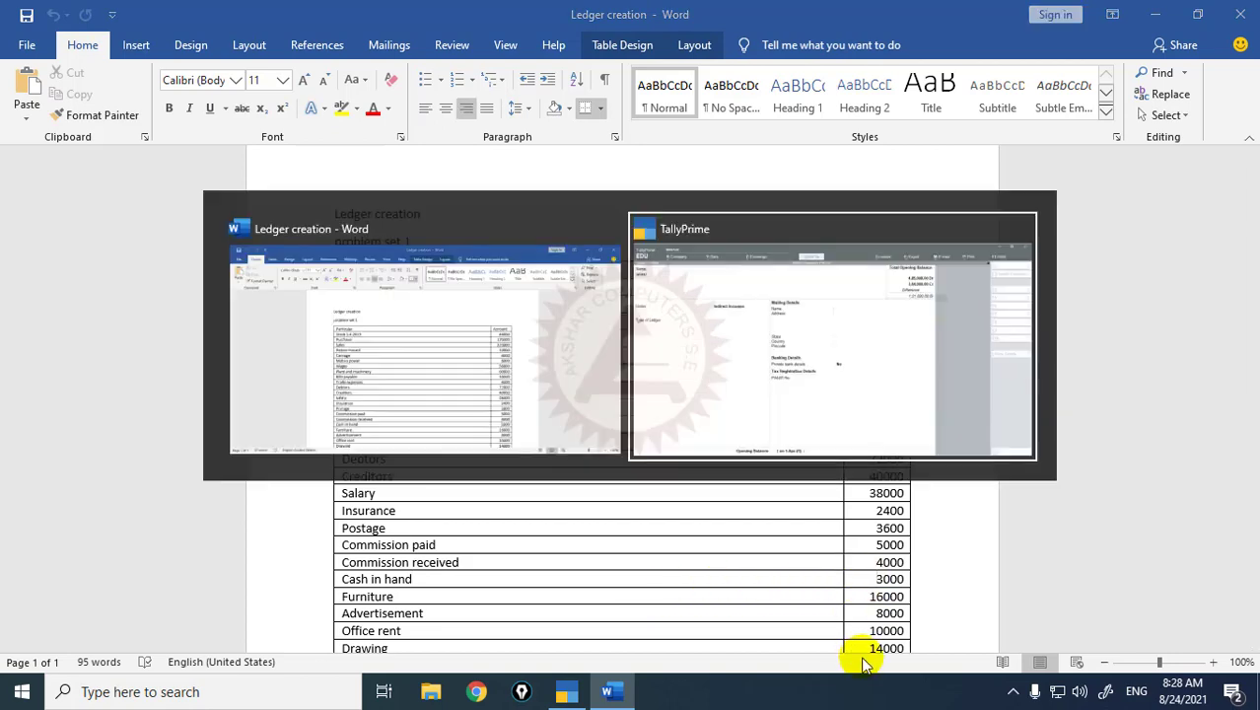
key(Escape)
key(y)
key(Escape)
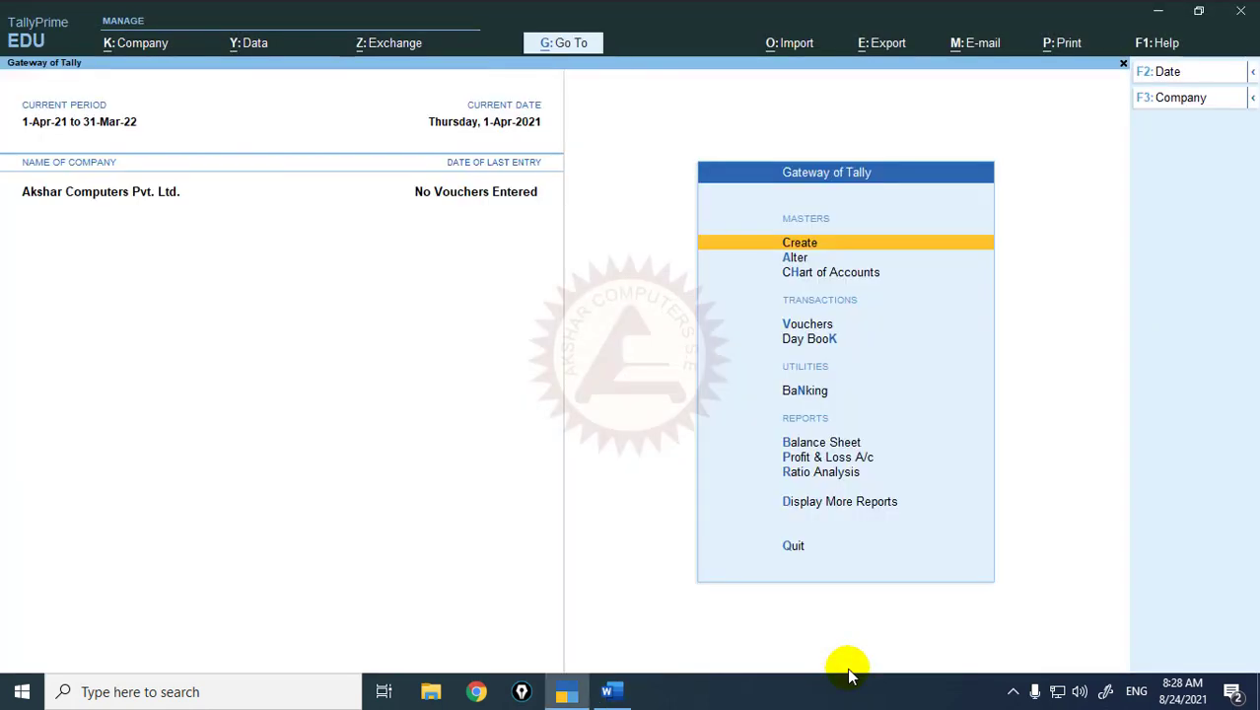
- Open the existing Cash ledger for alteration, keeping its name
key(Down)
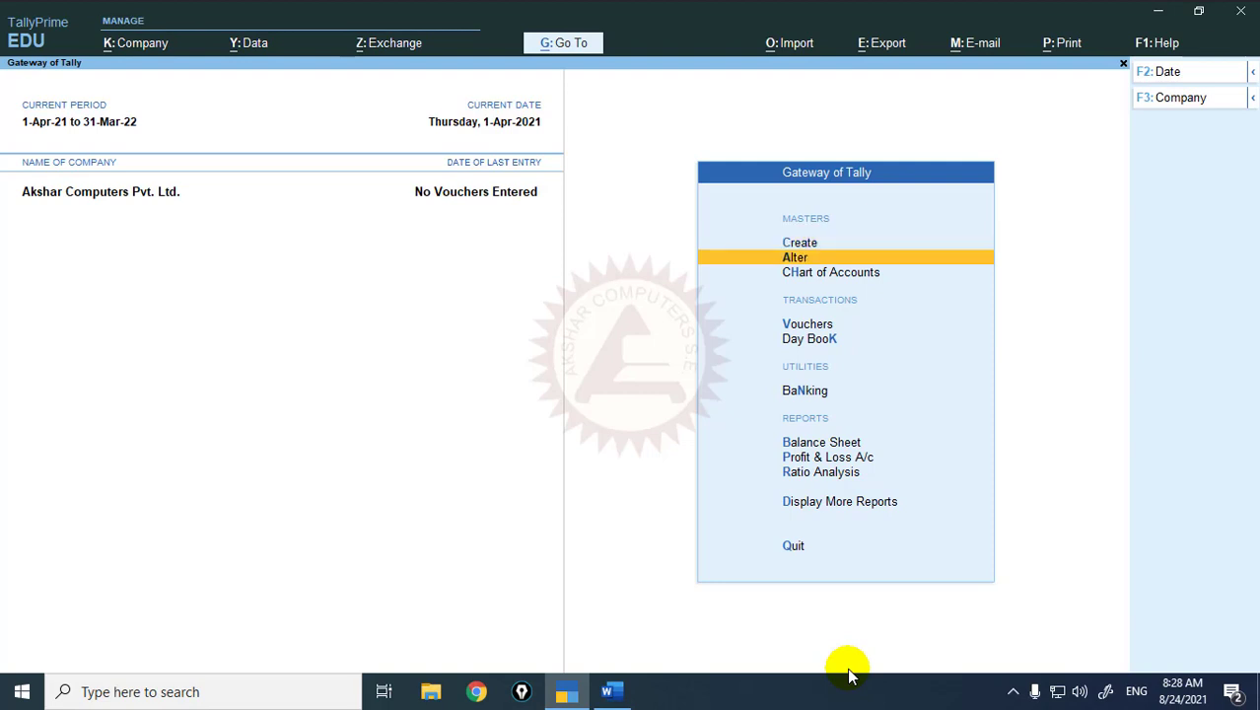
key(Return)
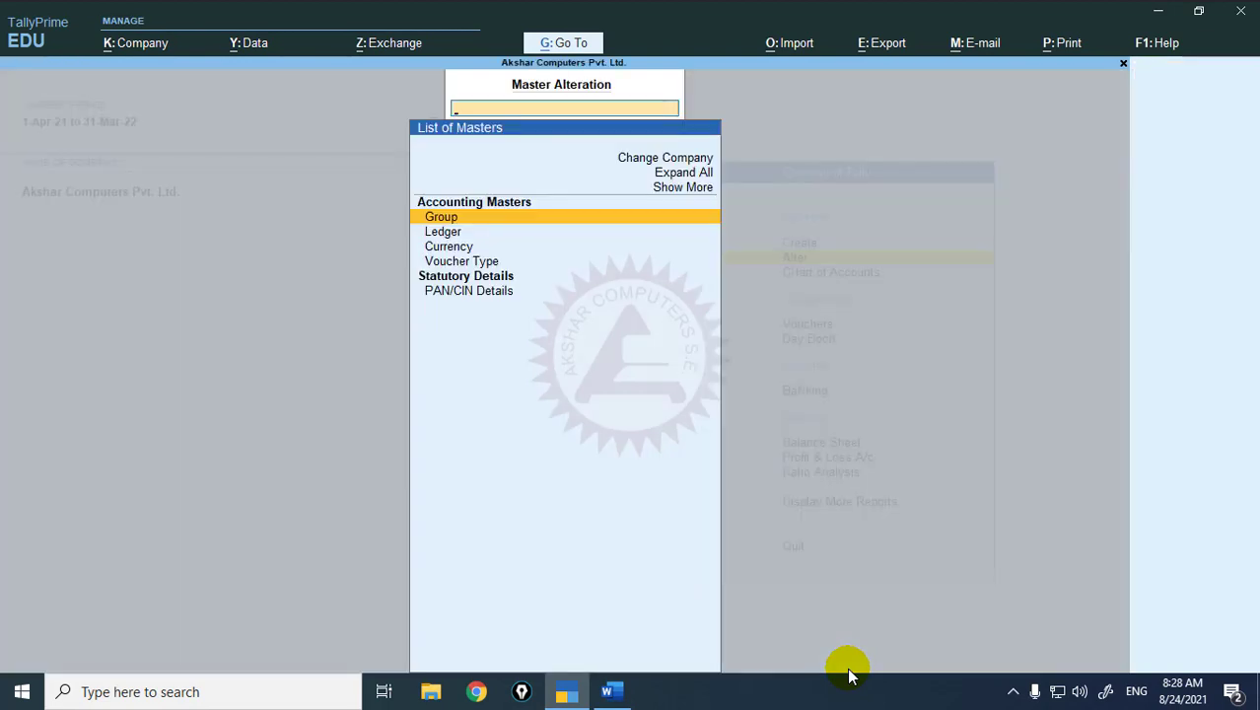
key(Down)
key(Return)
key(Down)
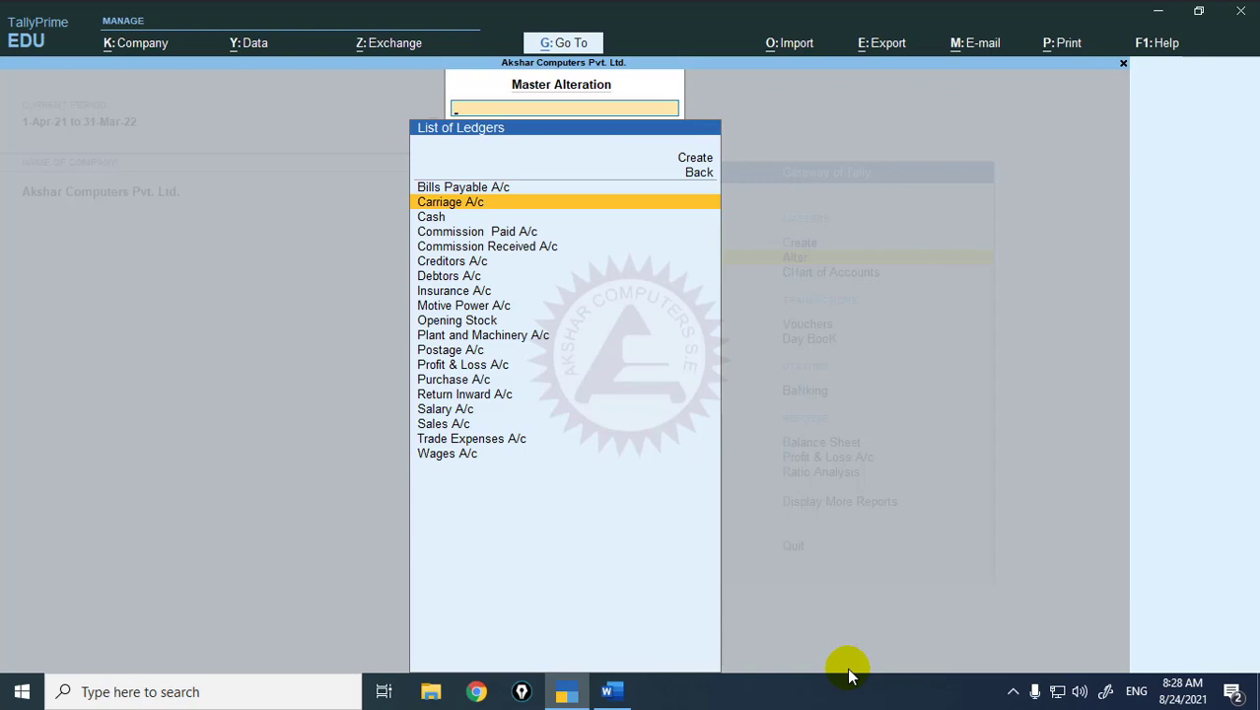
key(Down)
key(Return)
key(Return)
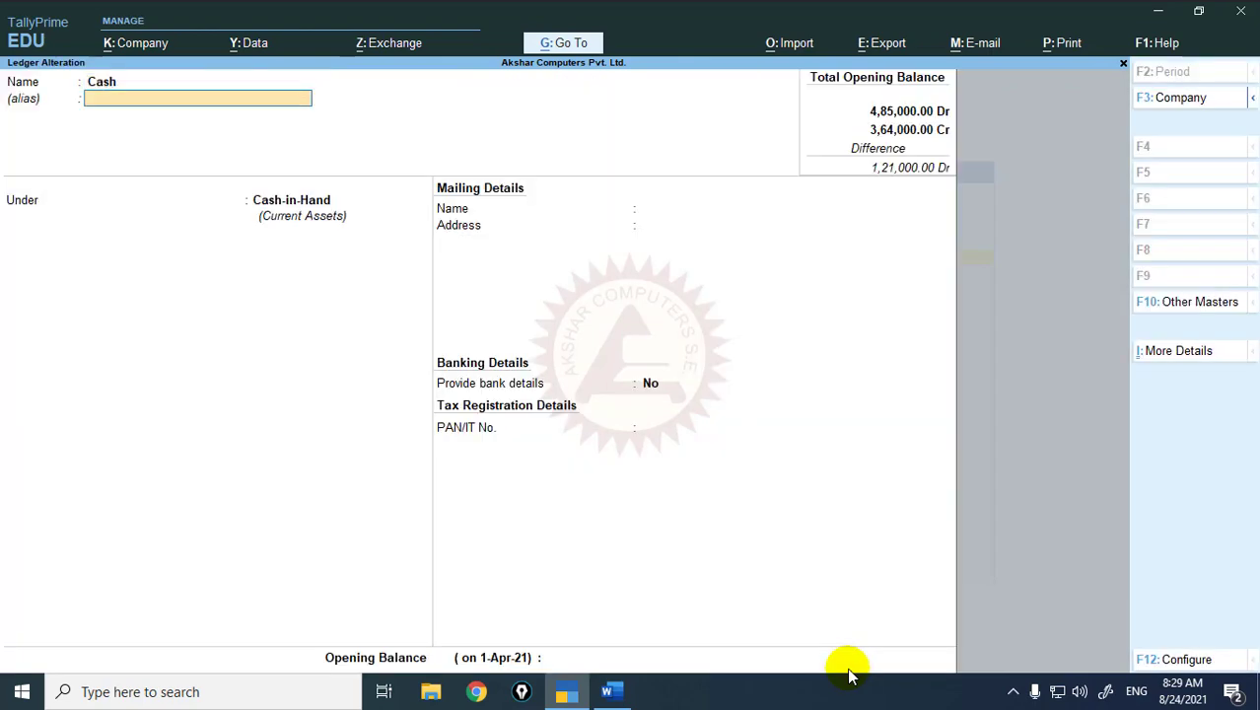
- Set the Cash ledger's opening balance to 3000 Dr and save the alteration
key(Return)
key(Return)
key(Return)
key(Escape)
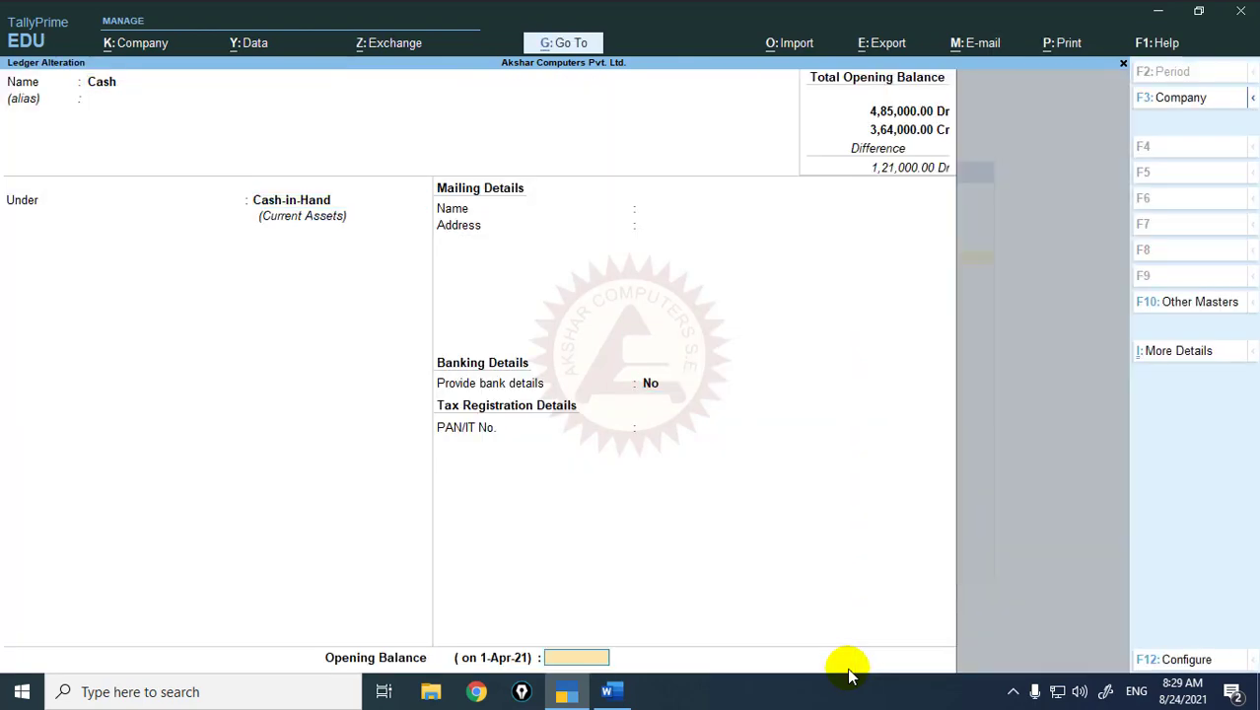
text(3000)
key(Return)
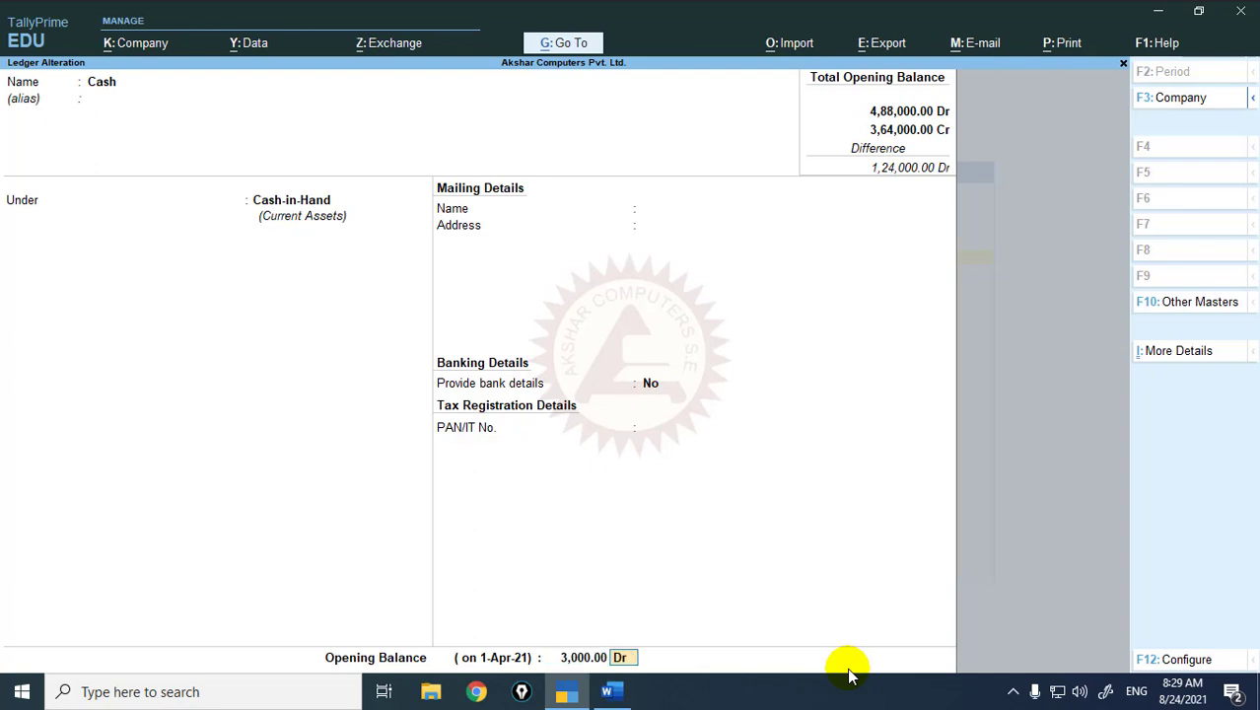
key(Return)
key(Return)
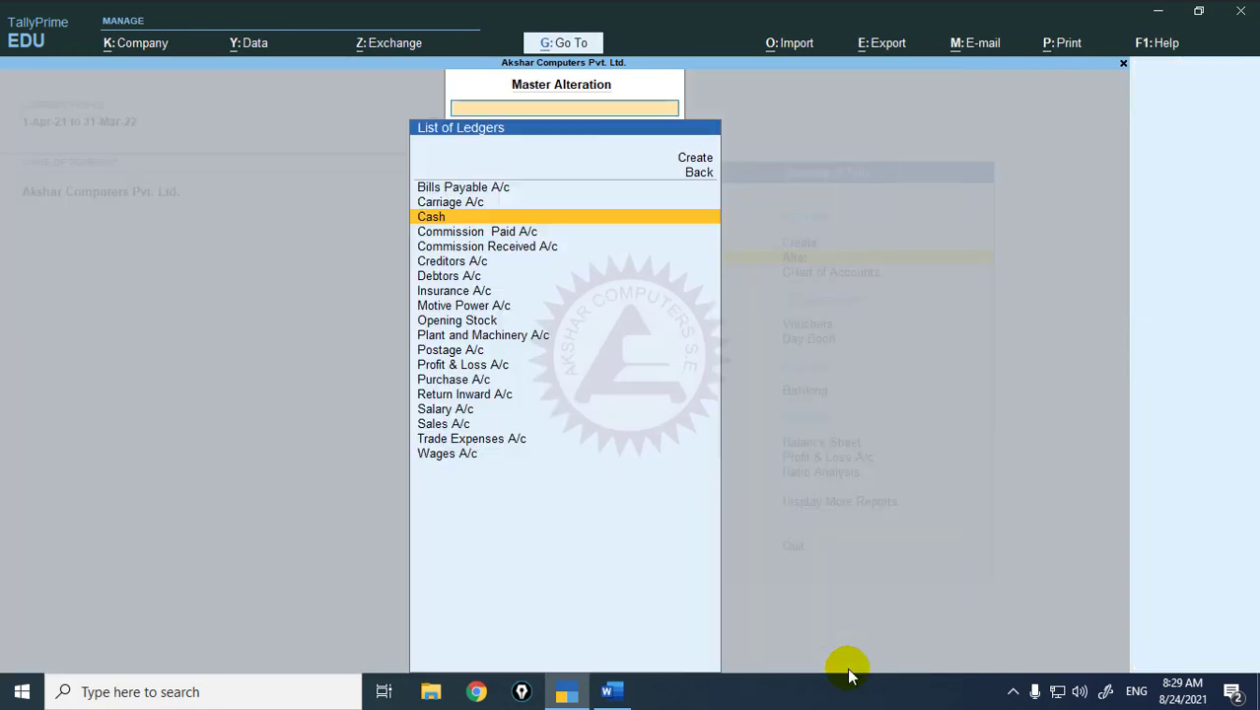
- Leave master alteration, open a new ledger creation form, and mark the furniture row in the Word list
key(Escape)
key(Up)
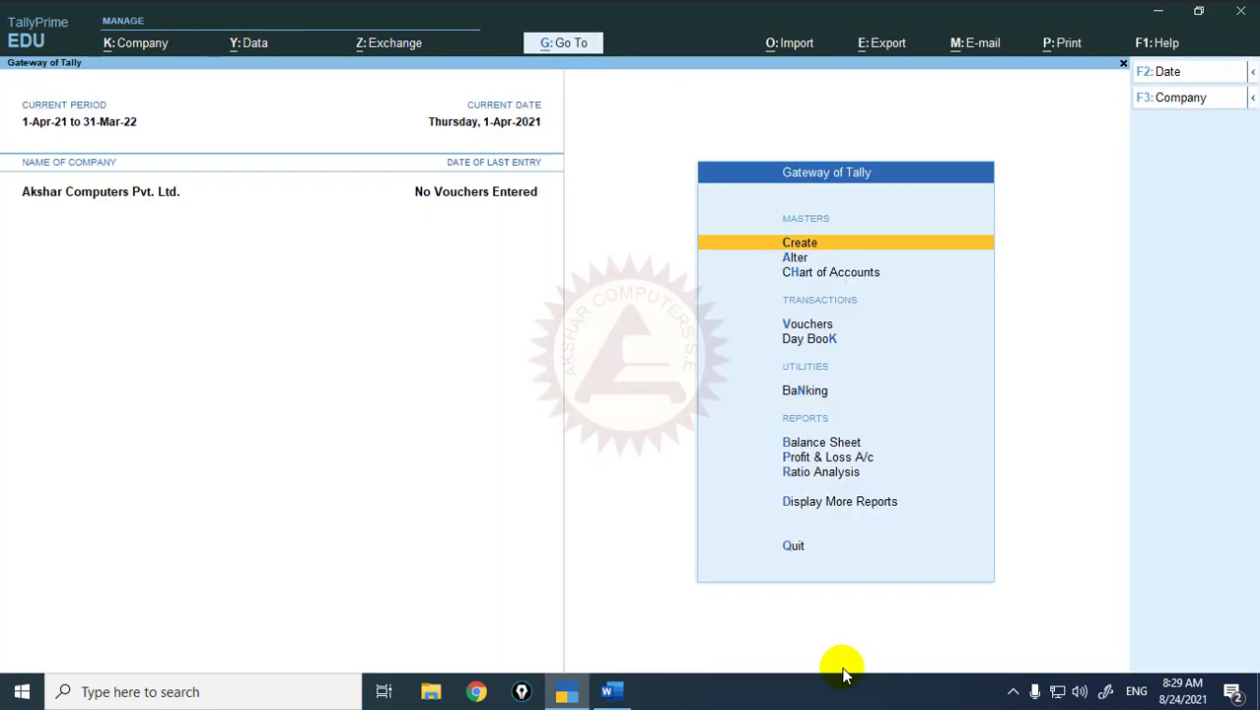
key(Return)
key(Down)
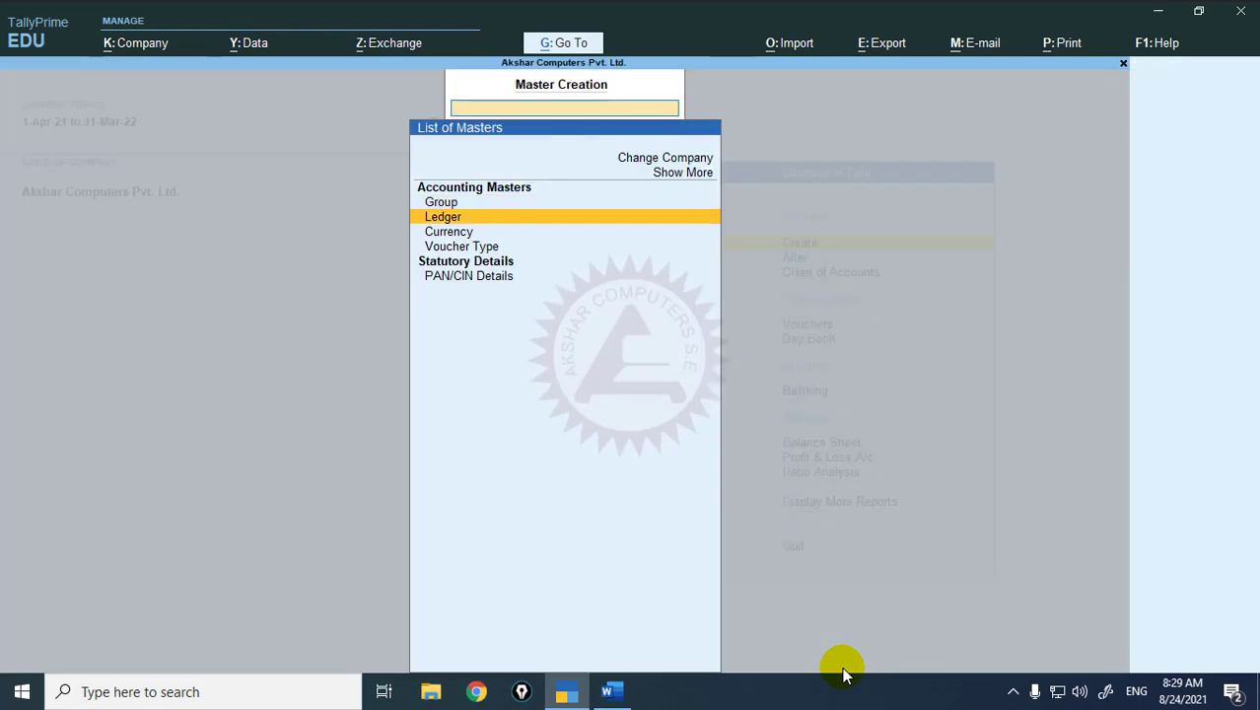
key(Return)
key(alt+Tab)
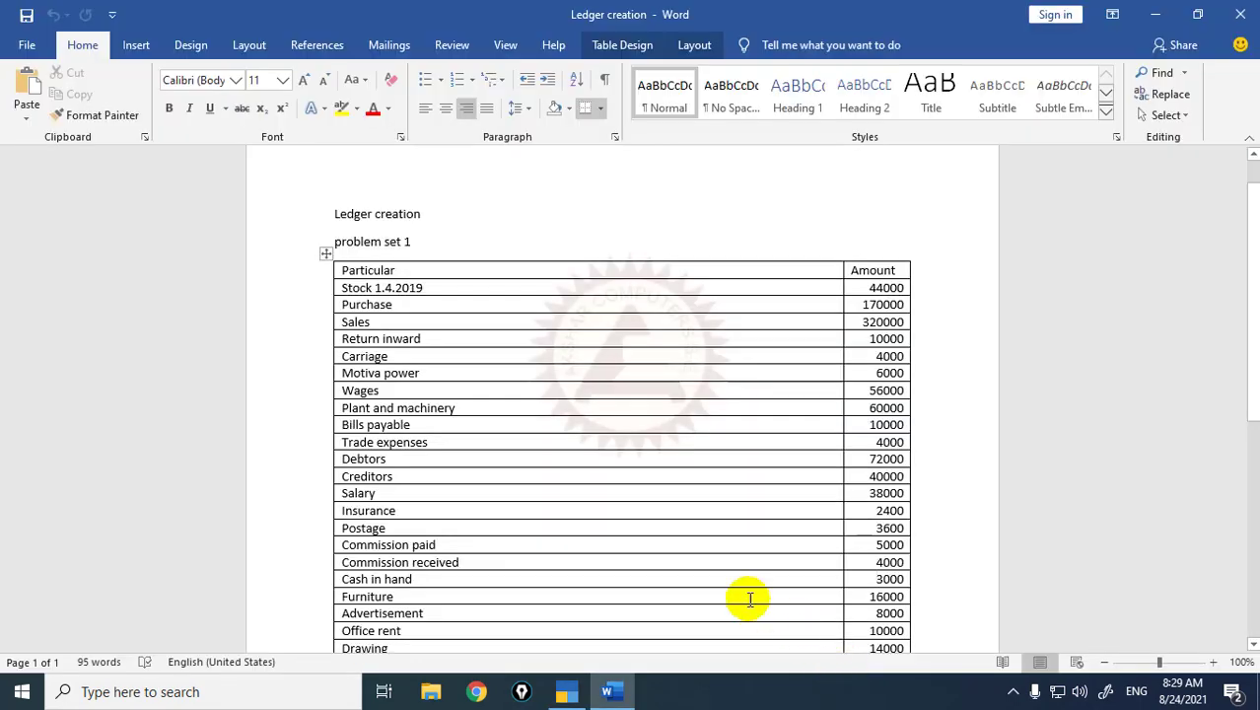
click(402, 598)
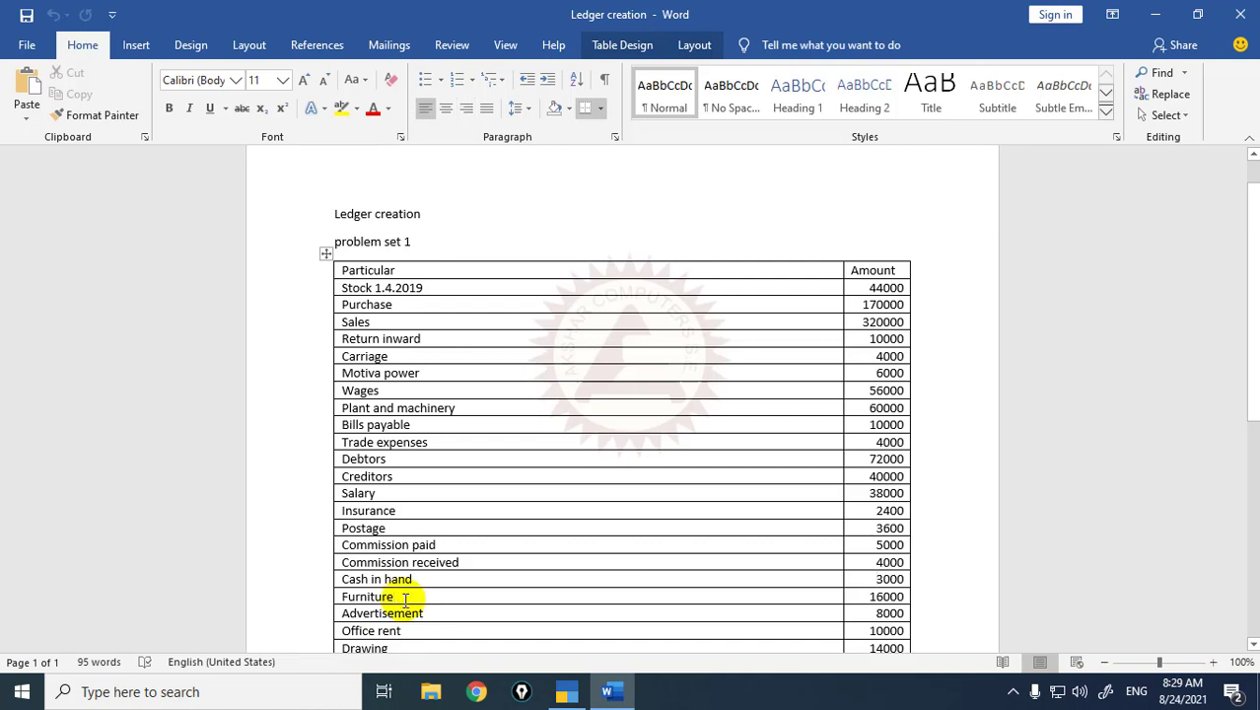
- Name the new TallyPrime ledger Furniture A/c and place it under Fixed Assets, keeping the default mailing and bank details
key(alt+Tab)
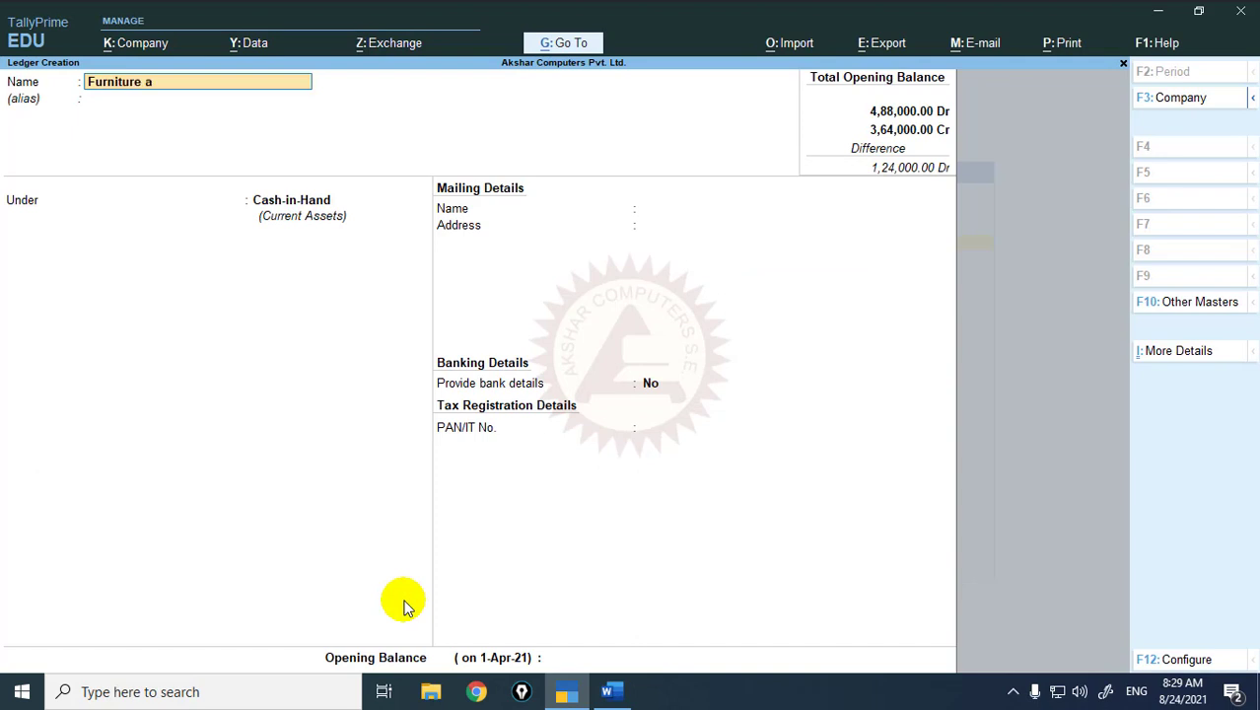
text(/c)
key(Return)
text(F)
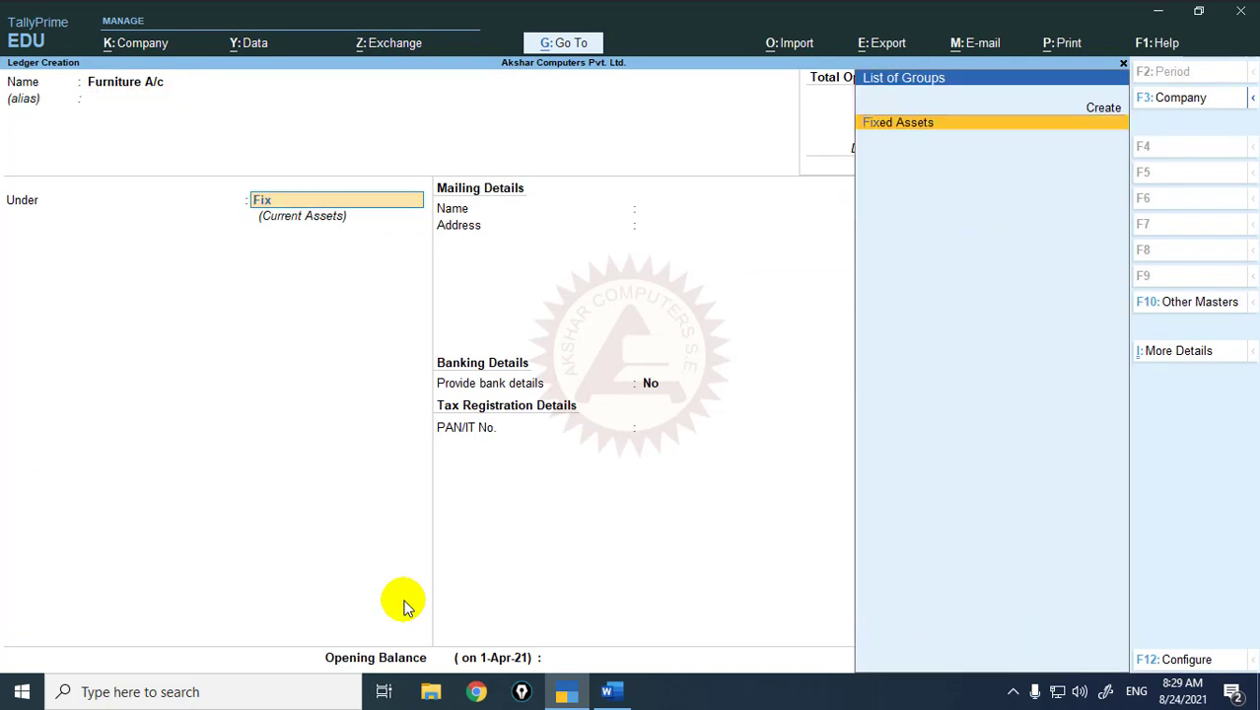
text(ix)
key(Return)
key(Return)
key(Return)
key(Return)
key(Return)
key(Return)
key(Return)
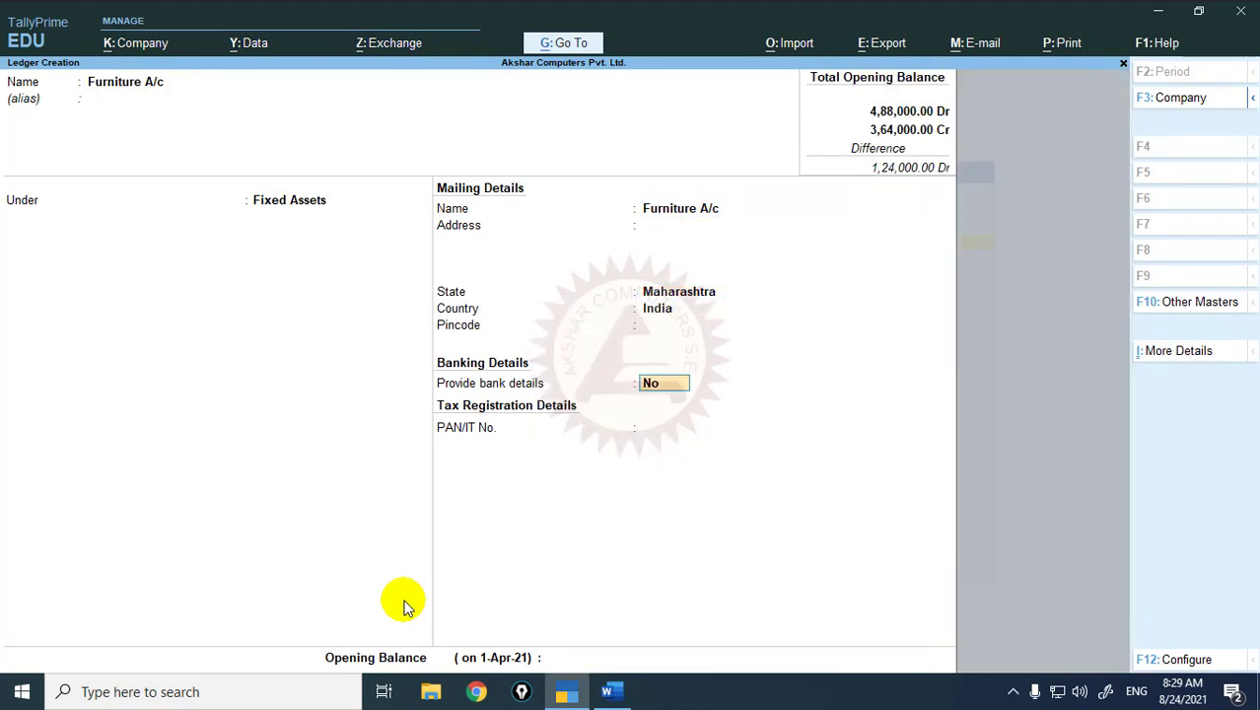
- Set the Furniture ledger's opening balance to 16000 Dr, check it against the Word list, and save the ledger
text(16000)
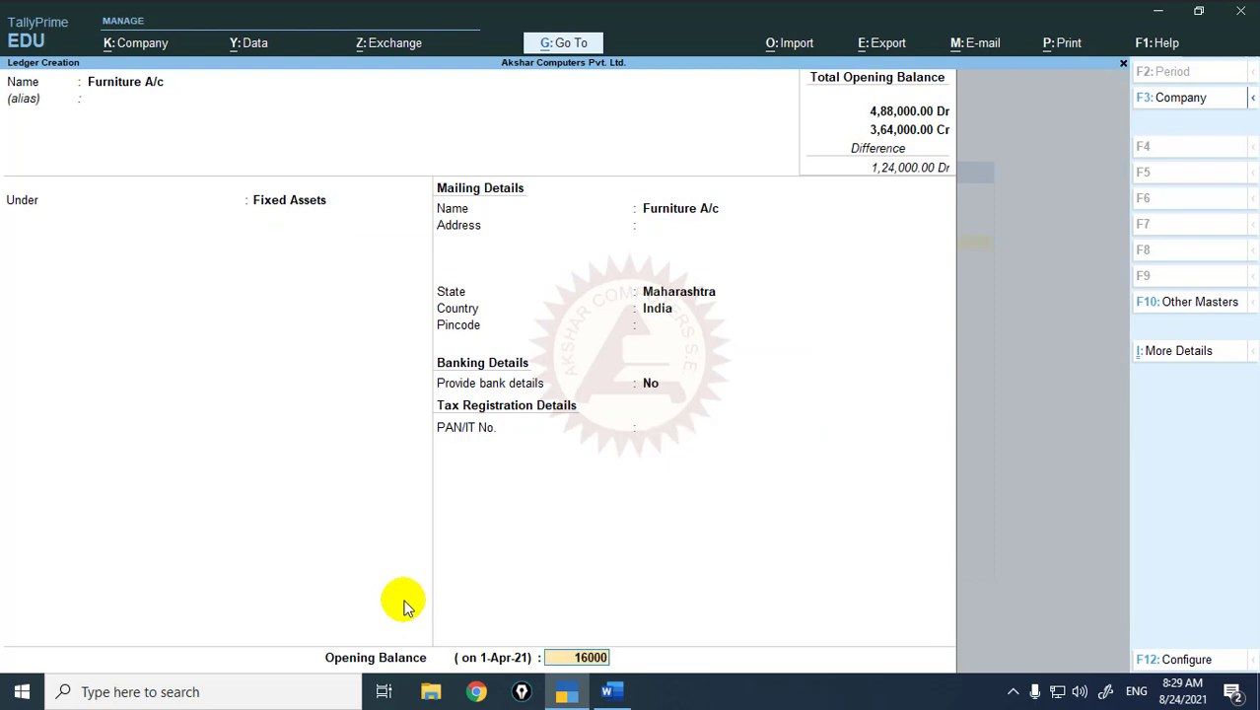
key(alt+Tab)
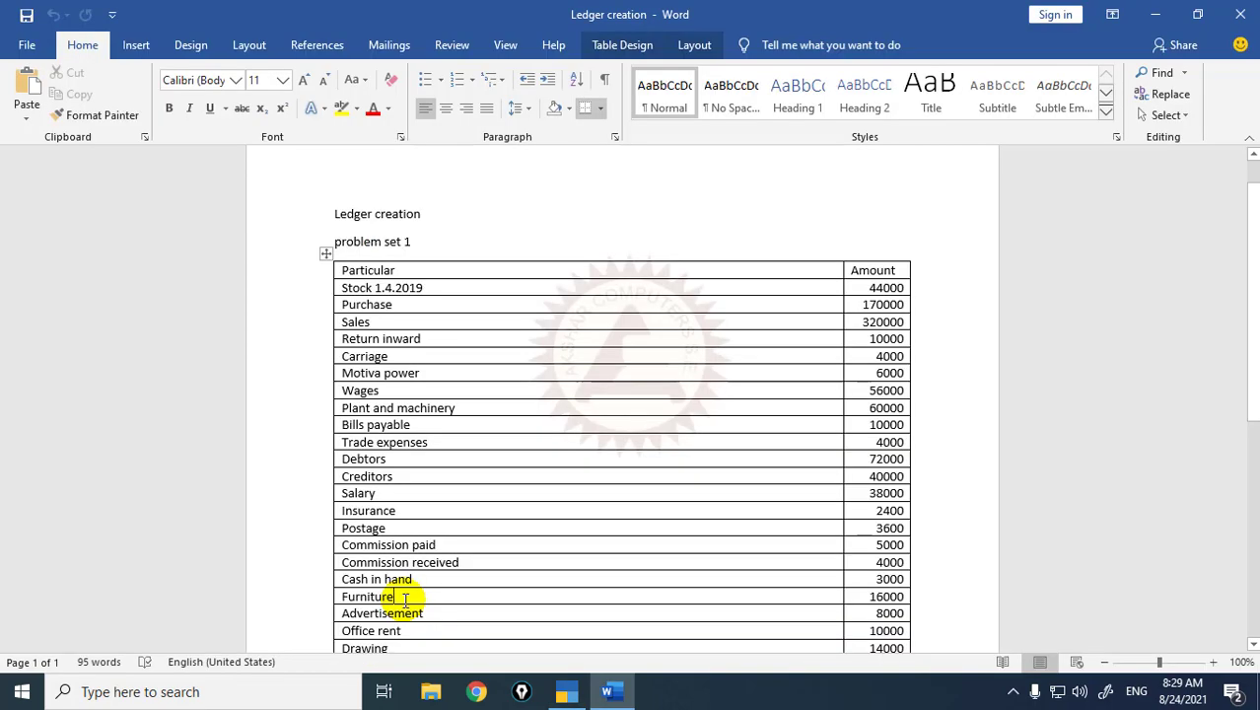
key(alt+Tab)
key(Return)
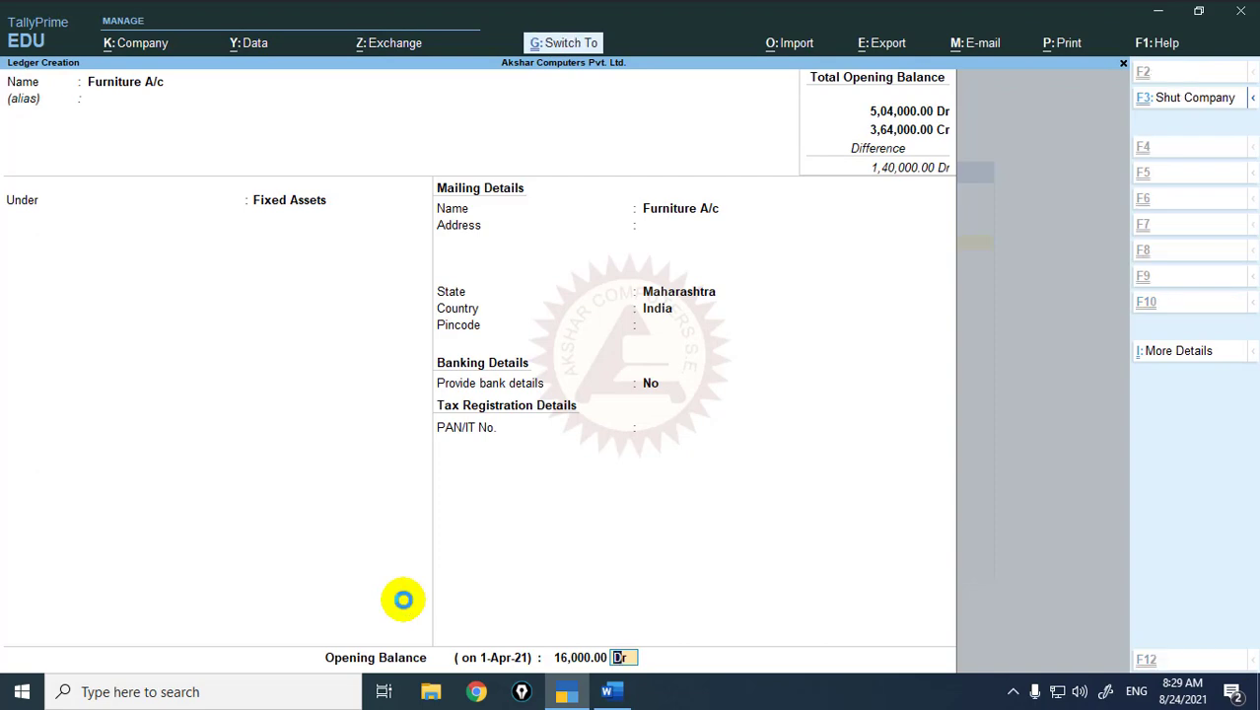
key(Return)
- Look up the row after furniture in the Word list and name the new TallyPrime ledger Advertisement A/c
key(alt+Tab)
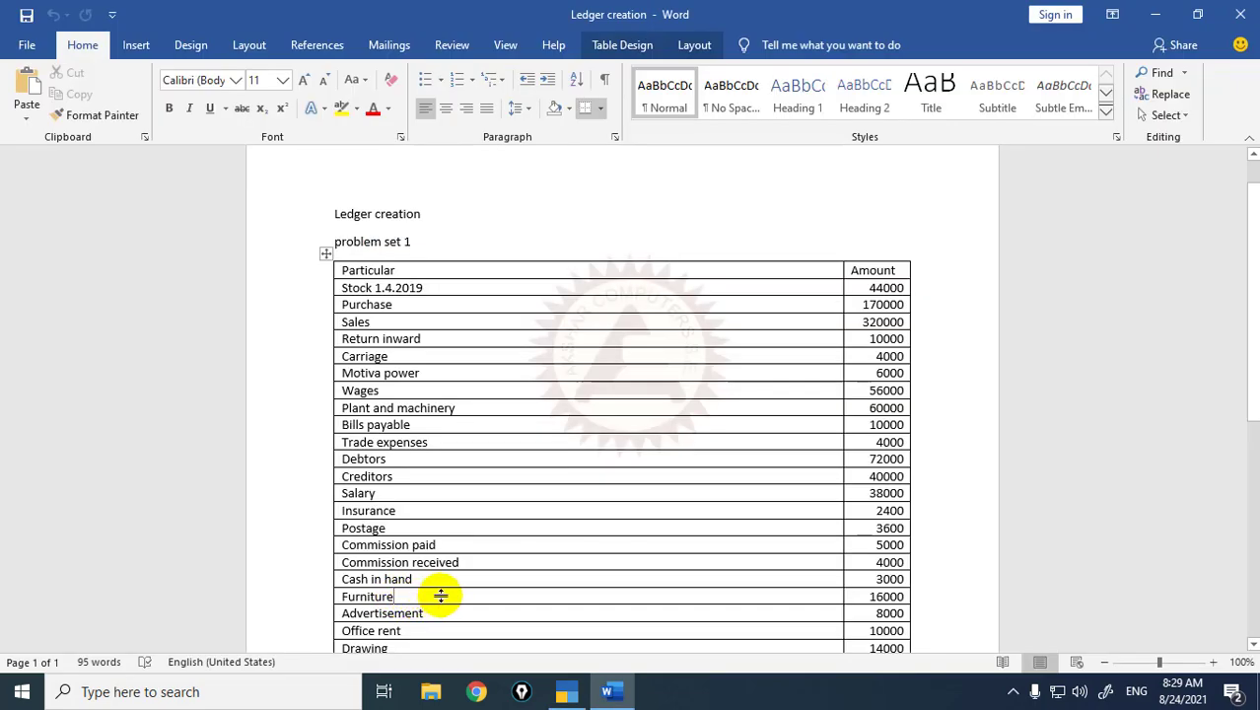
scroll(441, 596, down, 2)
key(alt+Tab)
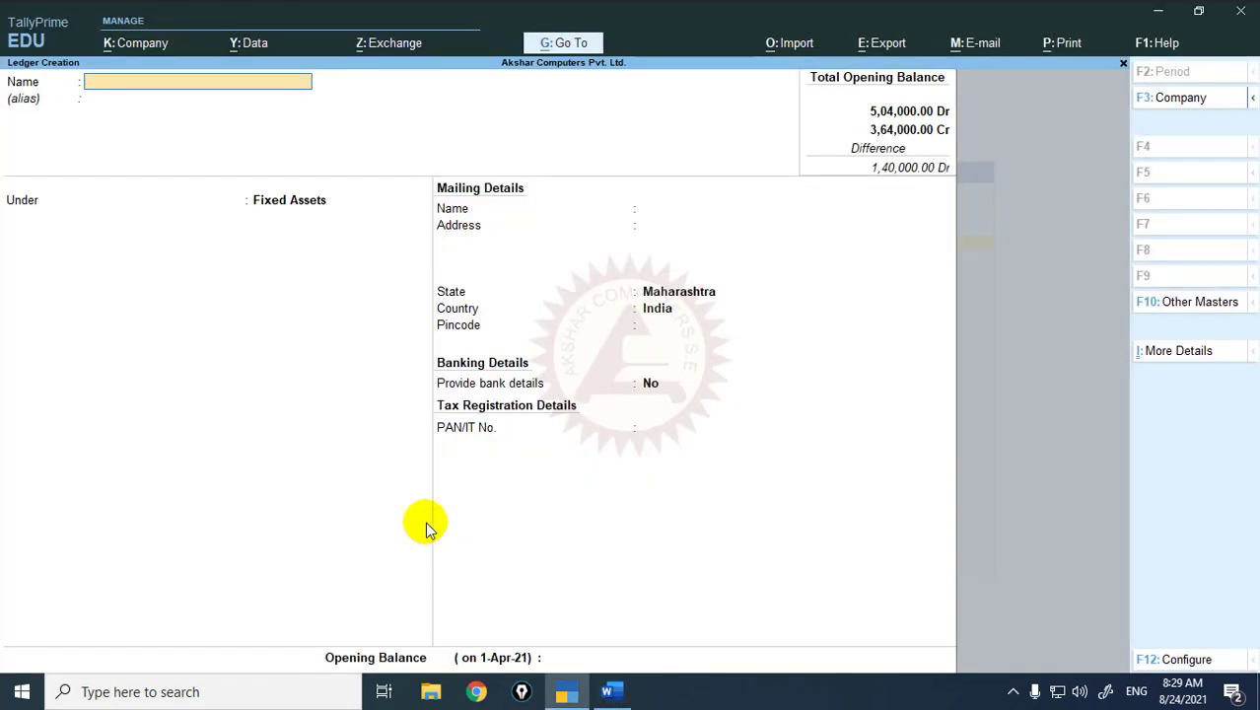
text(Advertisem)
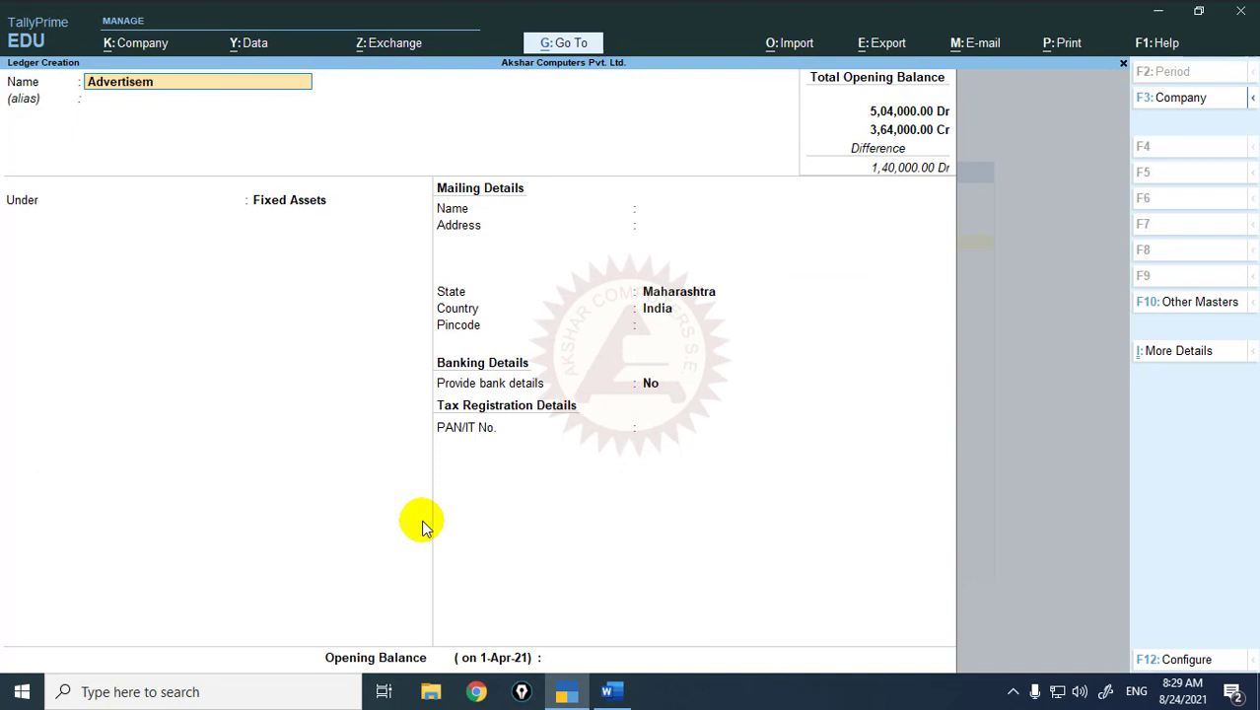
text(ent a/c)
key(Return)
key(Return)
- Place the Advertisement ledger under Indirect Expenses with the ledger type Not Applicable
text(D)
key(BackSpace)
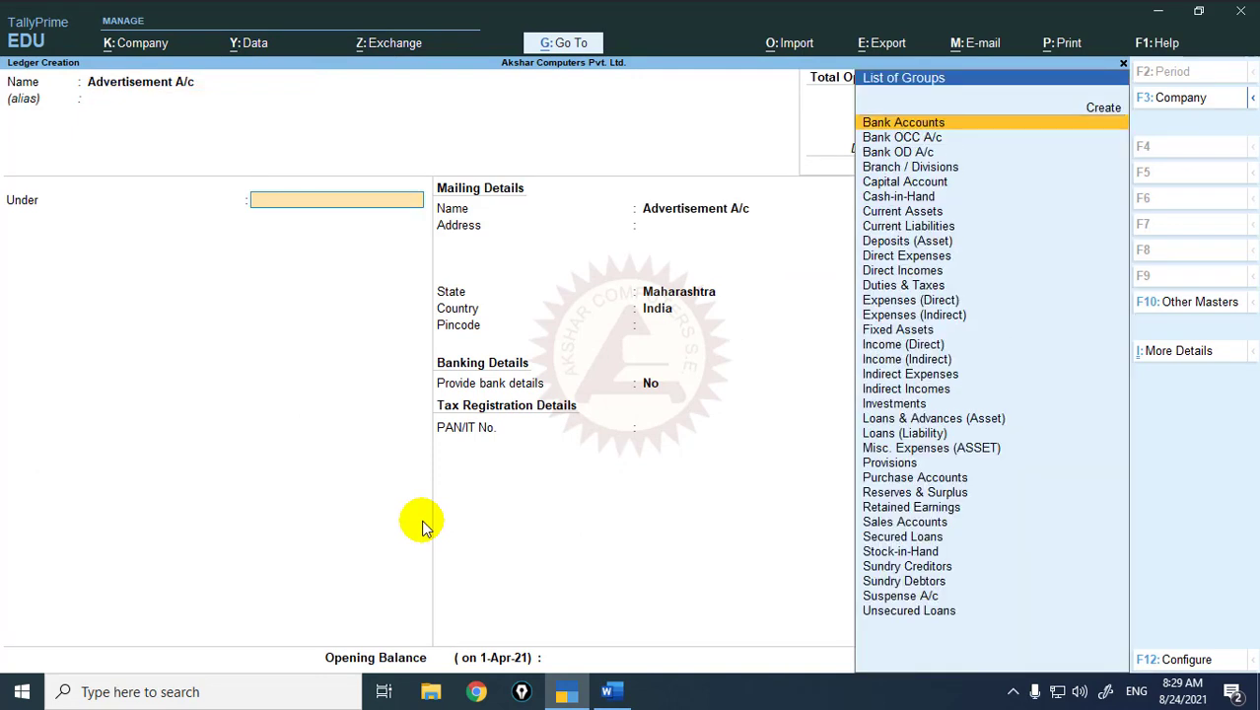
text(Indire)
key(Down)
key(Down)
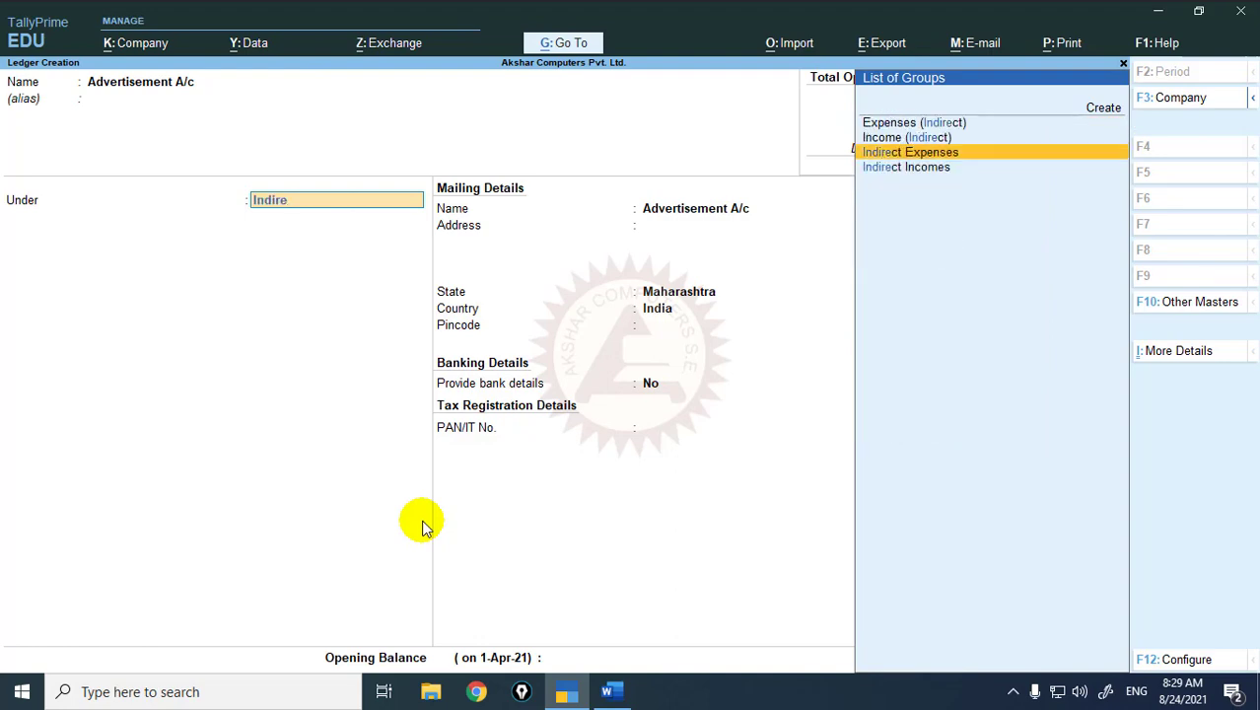
key(Return)
key(Return)
- Check the advertisement amount in the Word list, set the ledger's opening balance to 8000 Dr, and save it
key(alt+Tab)
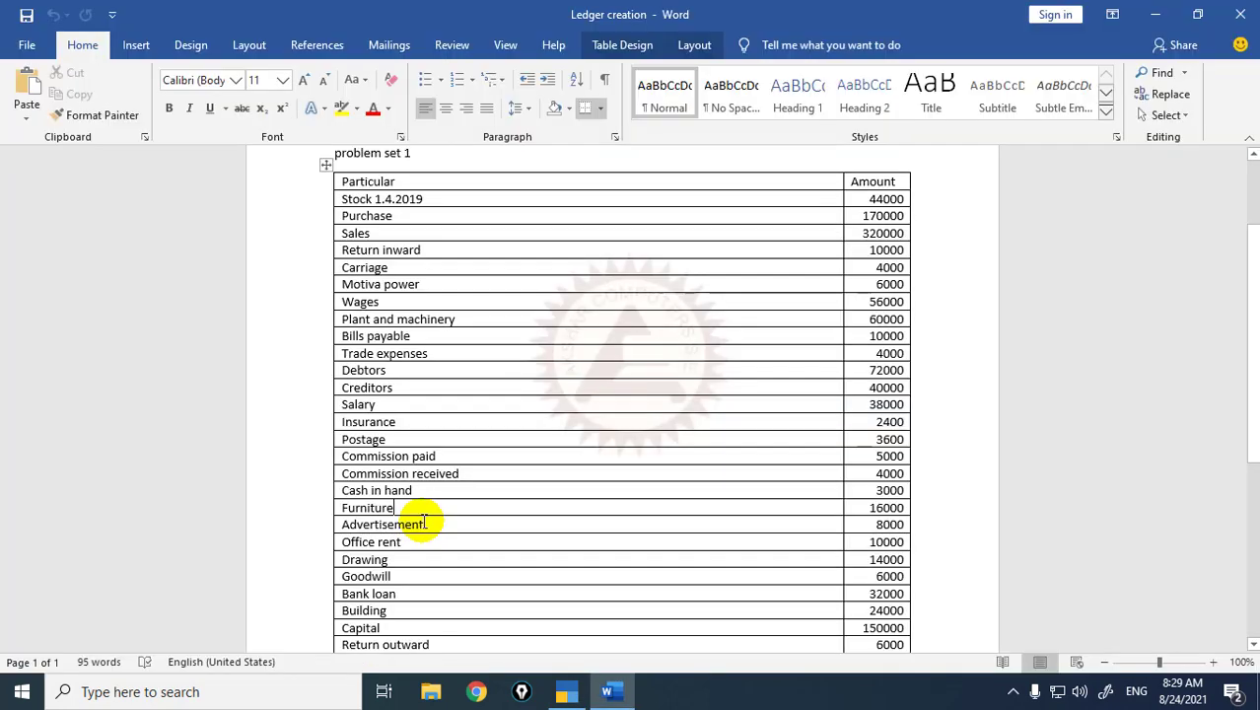
click(719, 523)
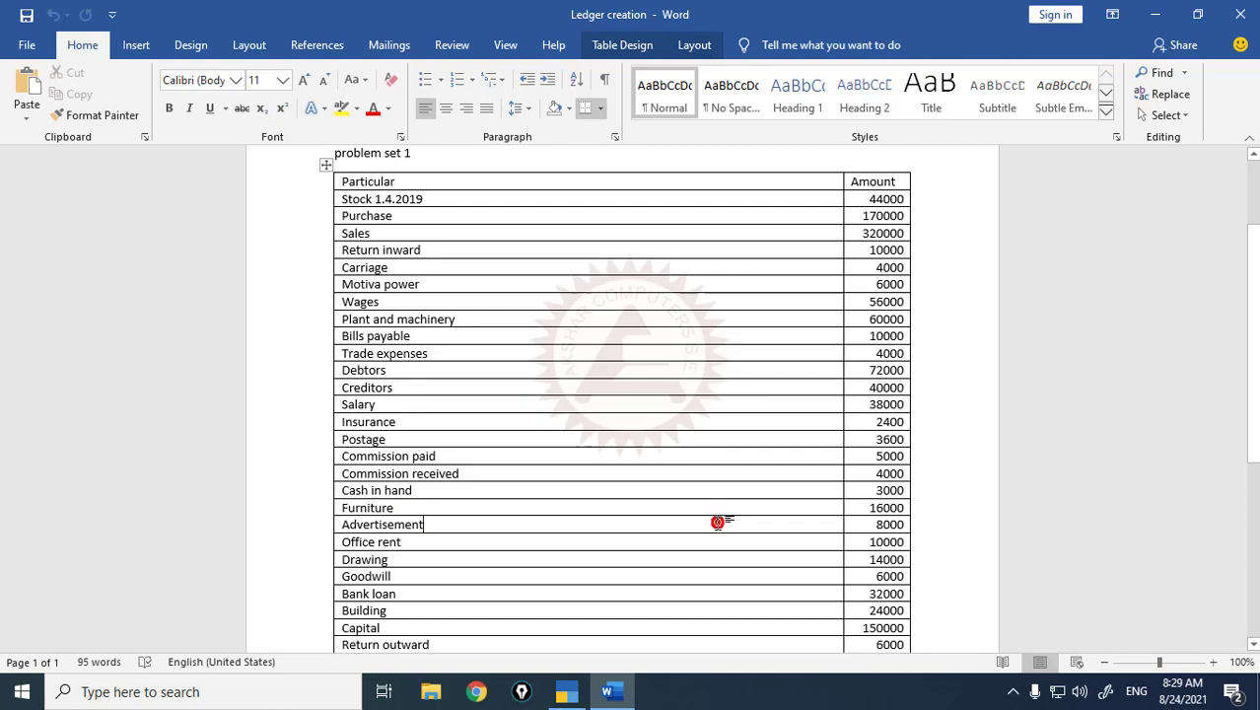
key(alt+Tab)
text(8000)
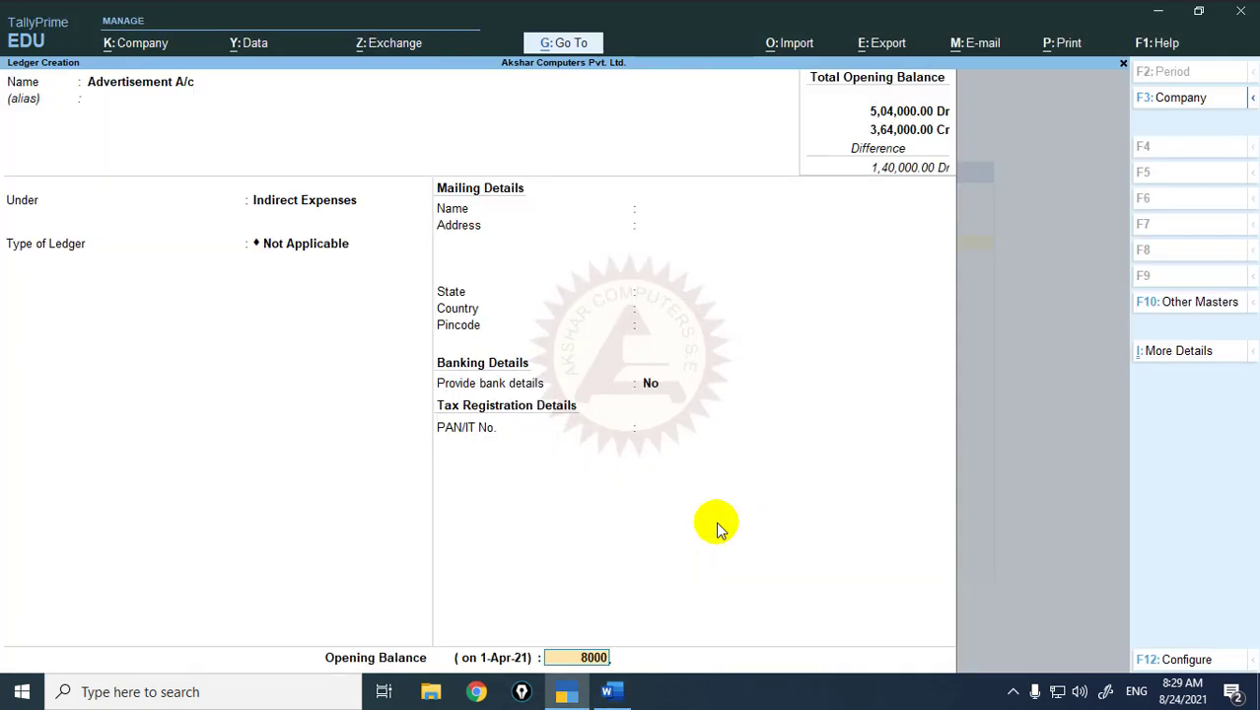
key(Return)
key(ctrl+a)
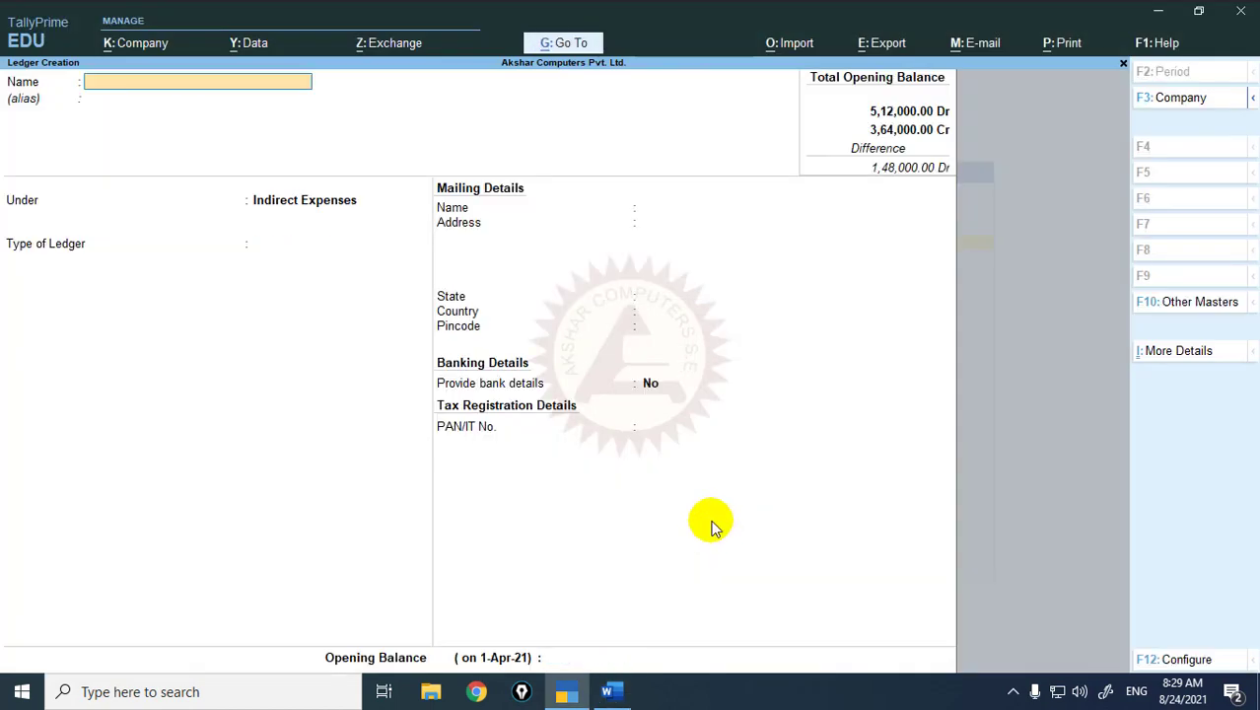
- Create the next ledger from the Word list as Office Rent A/c under Indirect Expenses, with ledger type Not Applicable
key(alt+Tab)
scroll(709, 496, down, 1)
key(alt+Tab)
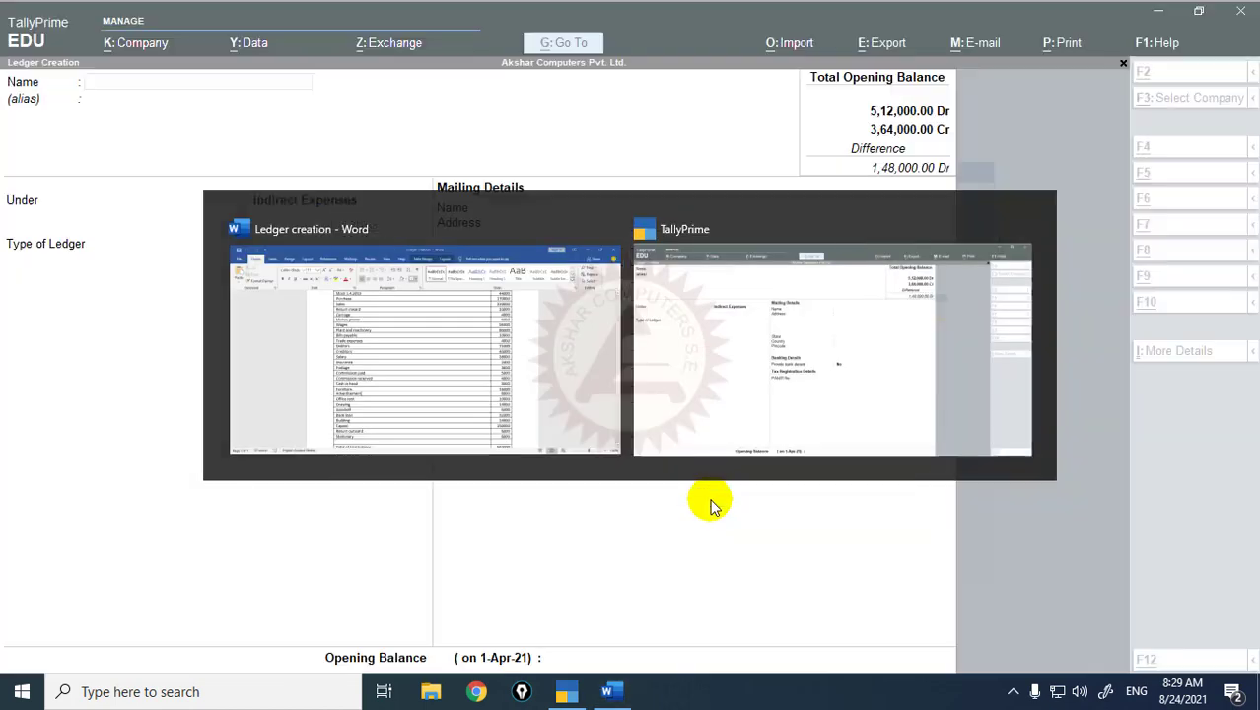
text(Office Re)
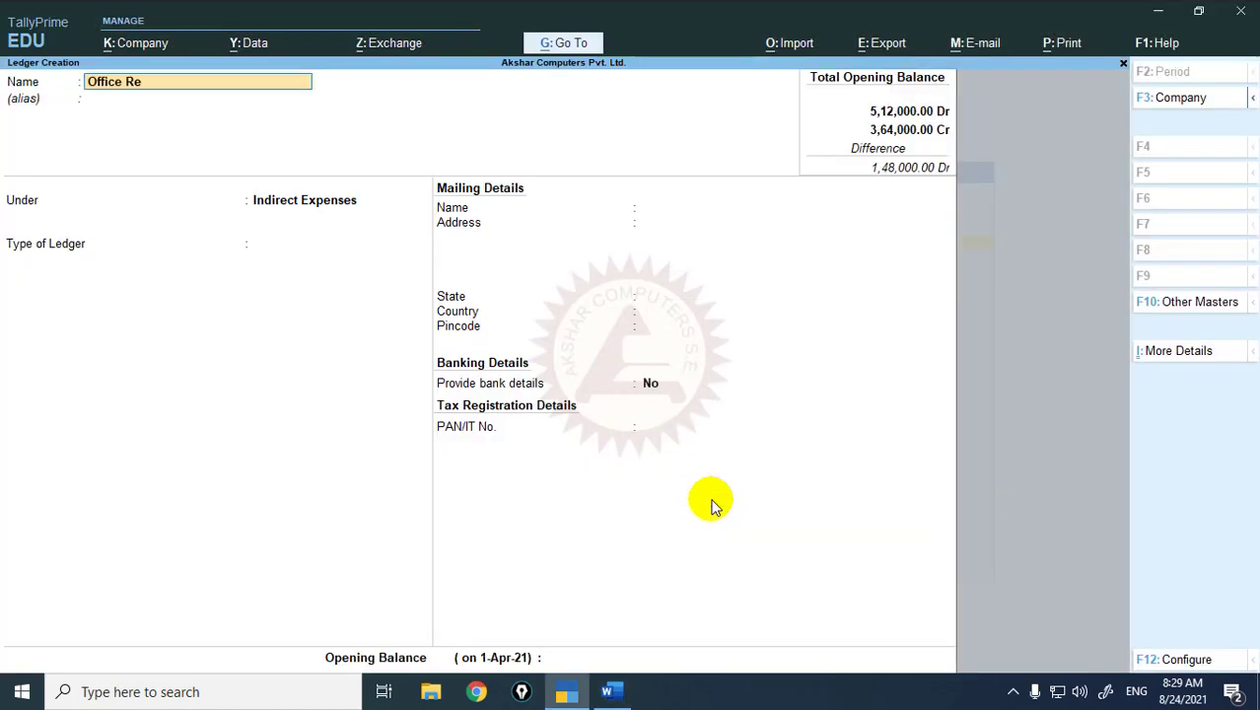
key(Return)
key(BackSpace)
text(Office Rent A/c)
key(Return)
key(Return)
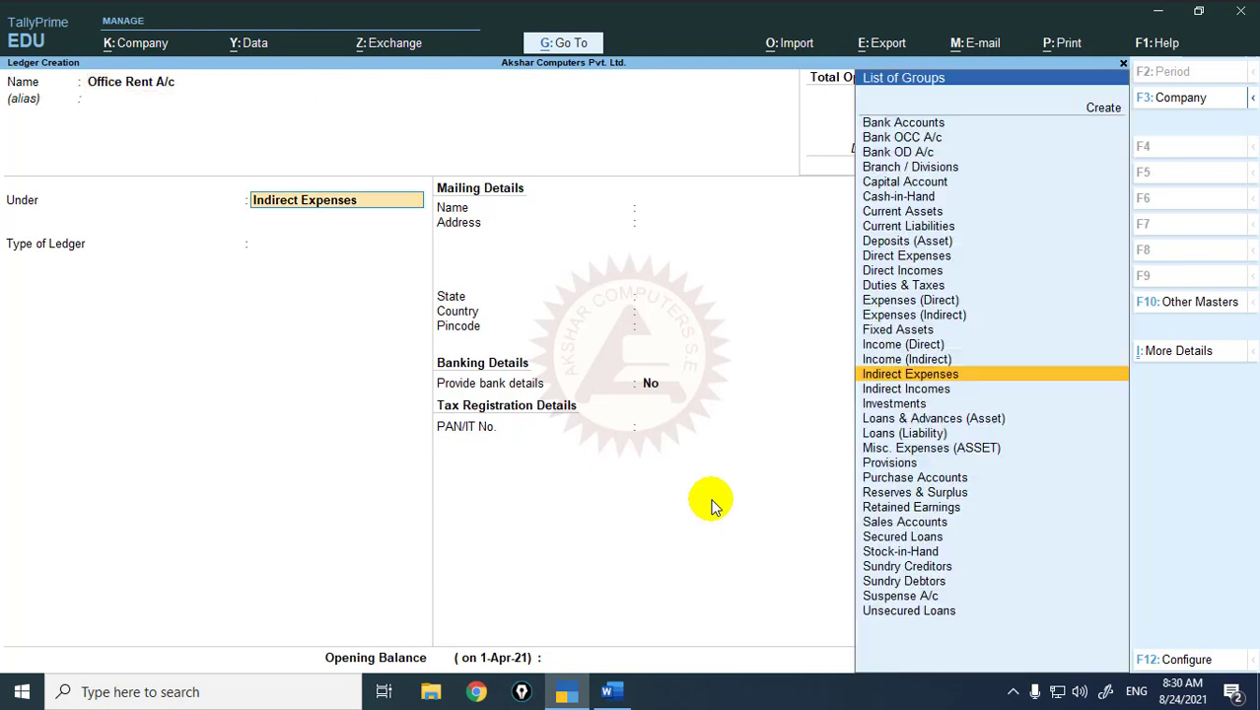
key(Return)
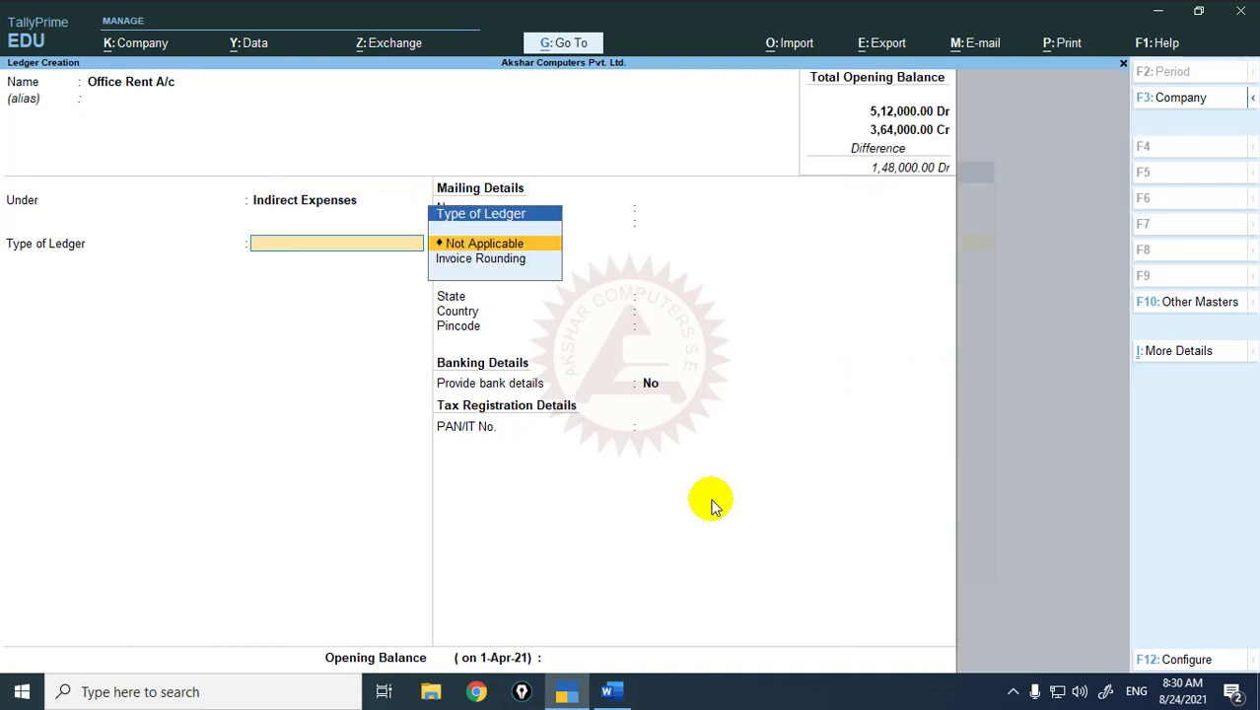
key(Return)
- Check the office rent amount in the Word list, set the ledger's opening balance to 10000 Dr, and save it
key(alt+Tab)
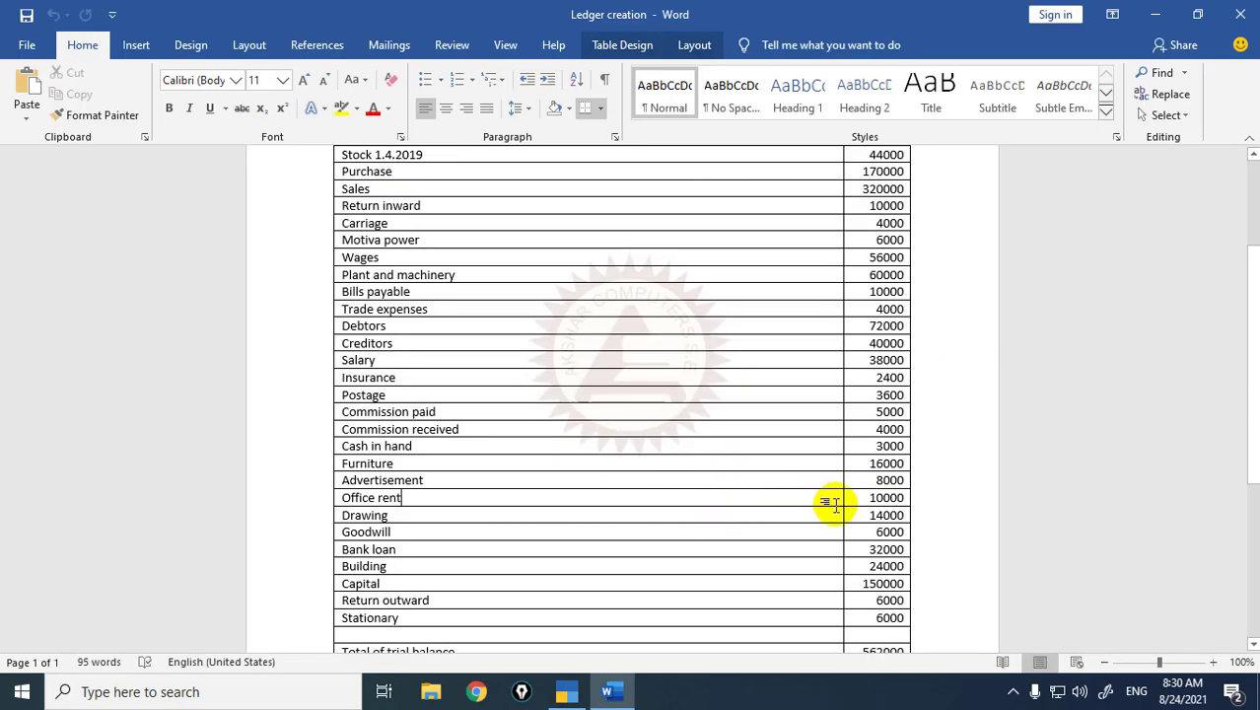
key(alt+Tab)
text(1000)
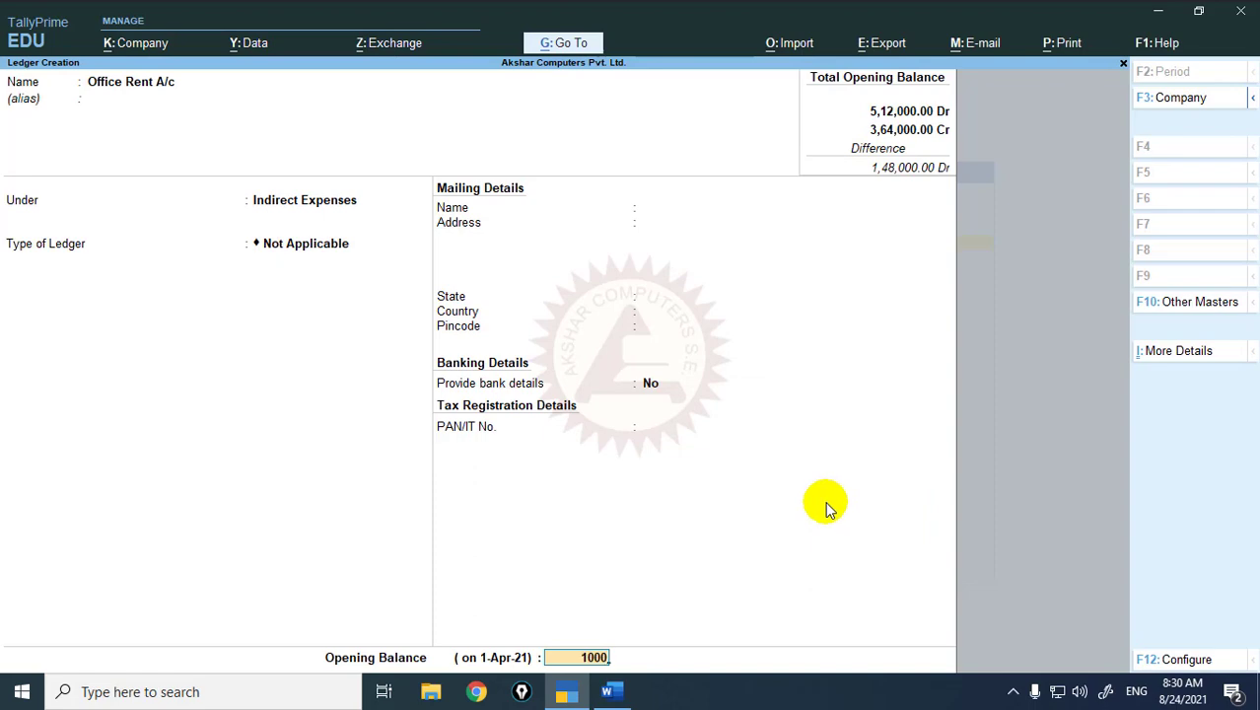
key(Return)
key(Return)
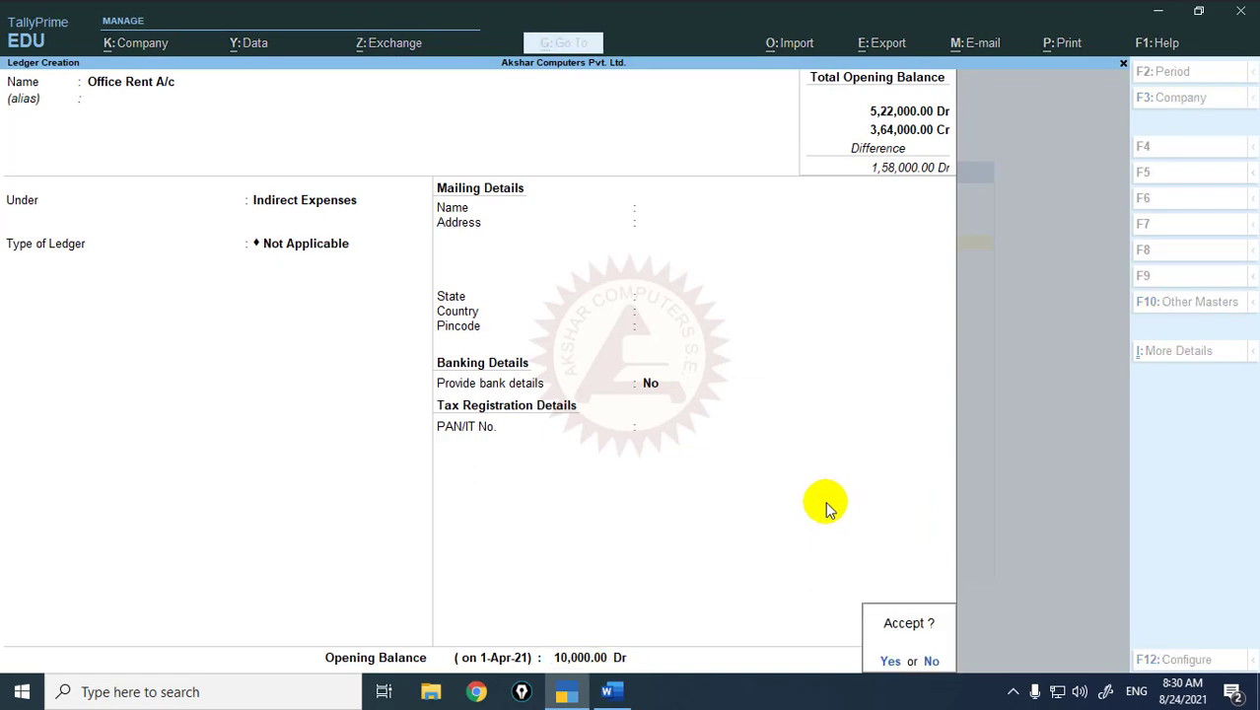
key(Return)
- Look up the row after office rent in the Word list and name the new TallyPrime ledger Drawing A/c
key(alt+Tab)
key(alt+Tab)
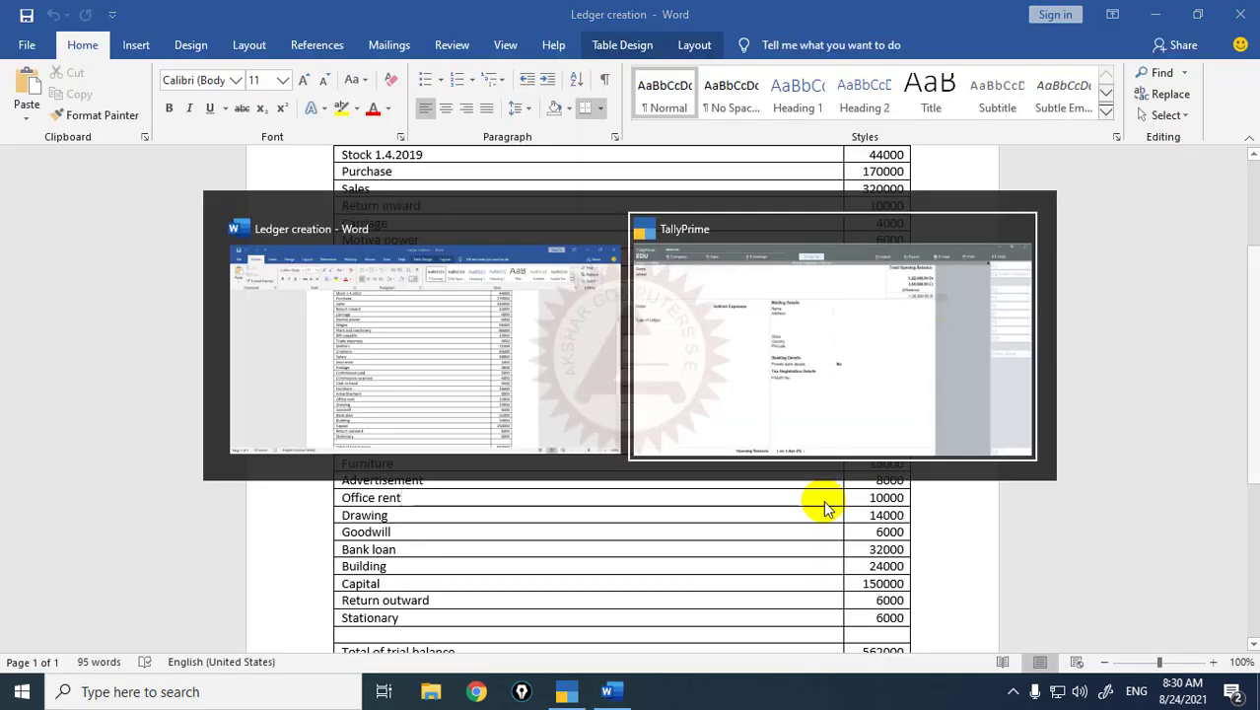
text(Drawing)
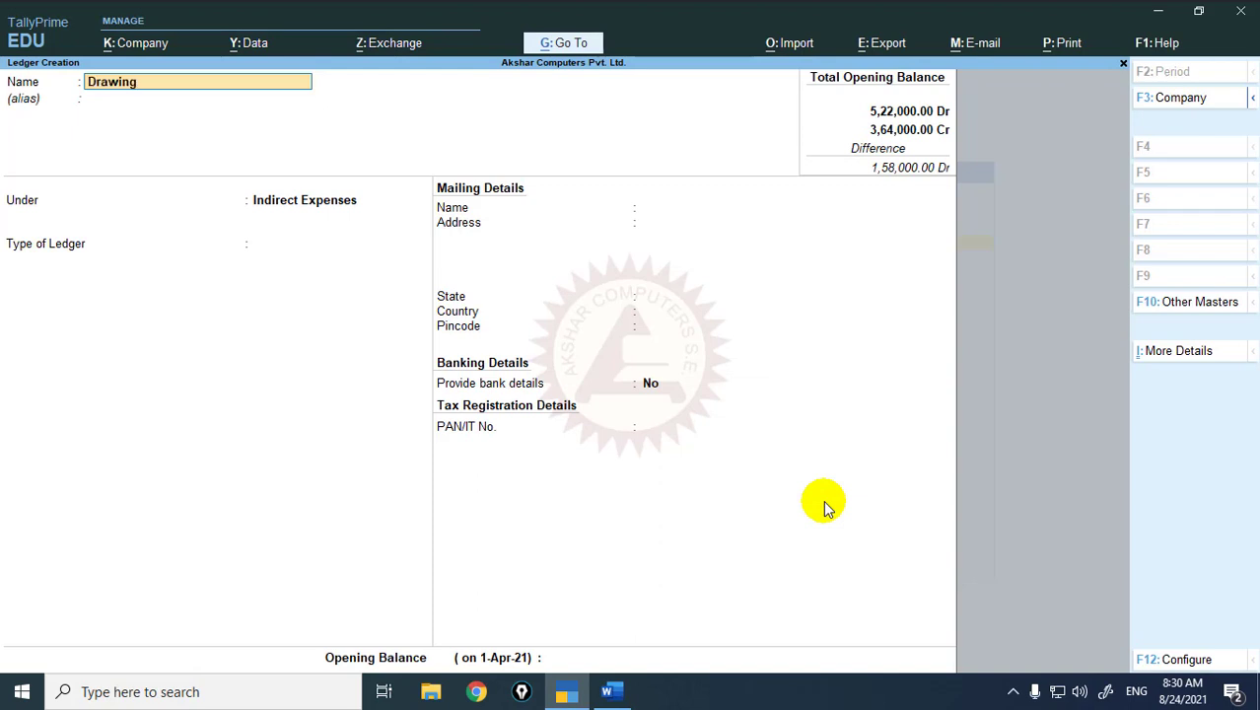
text( a/c)
key(Return)
- Place the Drawing ledger under Capital Account, keeping the state Maharashtra and the other default mailing and bank details
text(Capi)
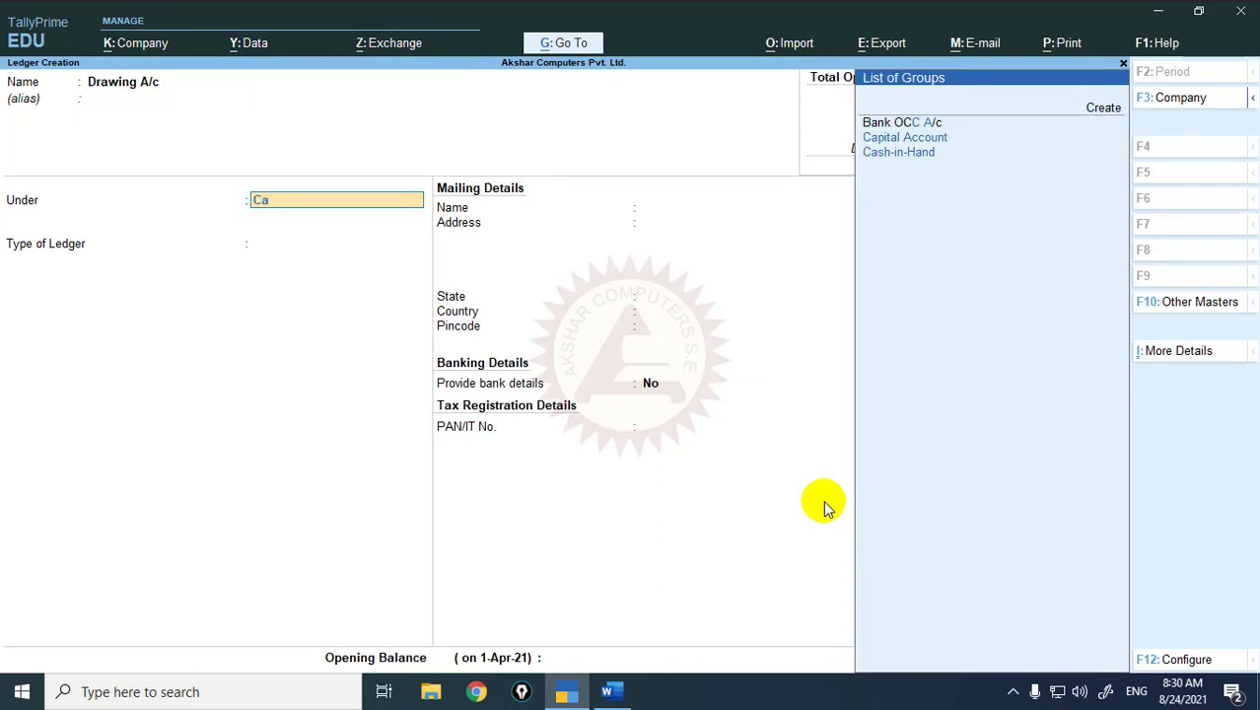
key(Return)
key(Return)
key(Return)
key(Return)
key(Return)
key(Return)
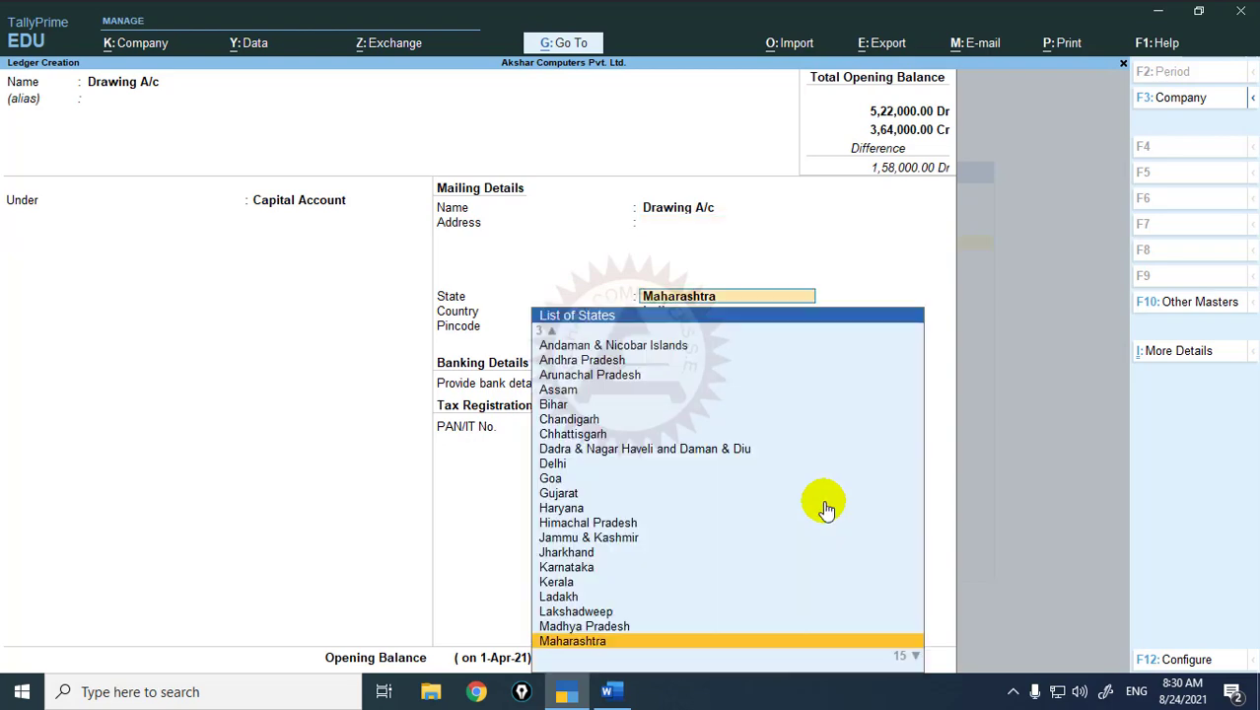
key(Return)
key(Return)
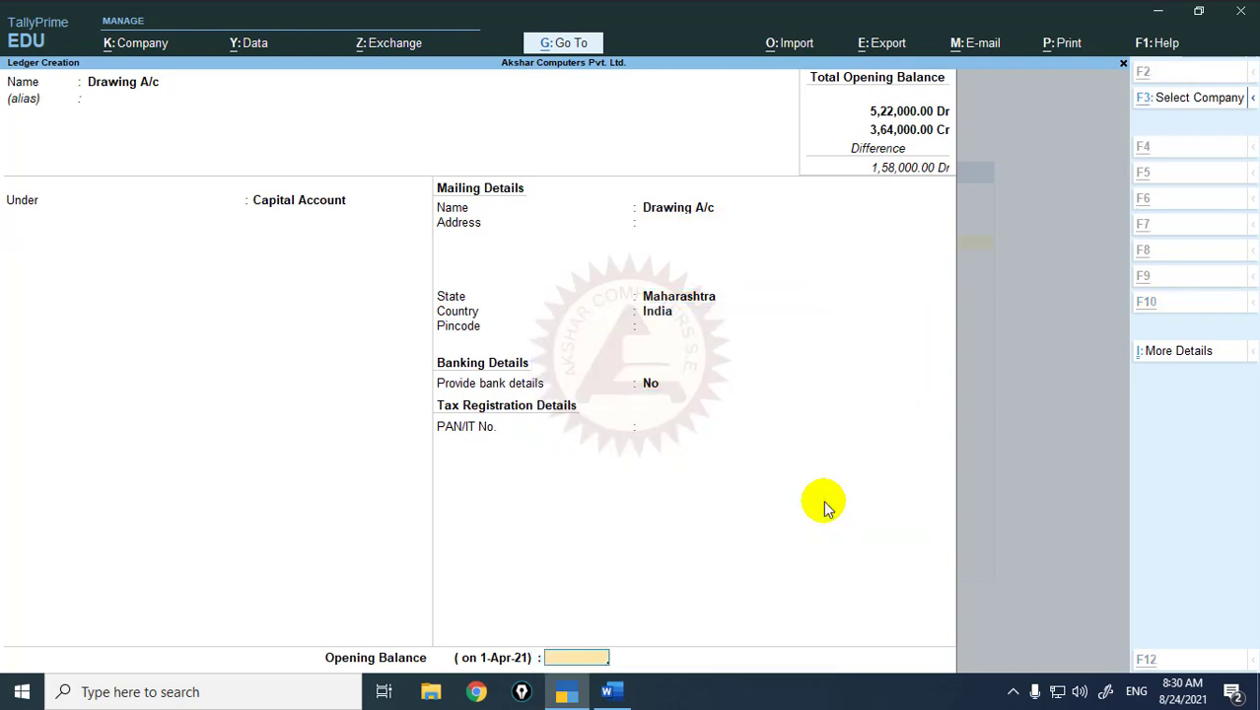
- Check the drawing amount in the Word list, set the ledger's opening balance to 14000 Dr, and save it
key(alt+Tab)
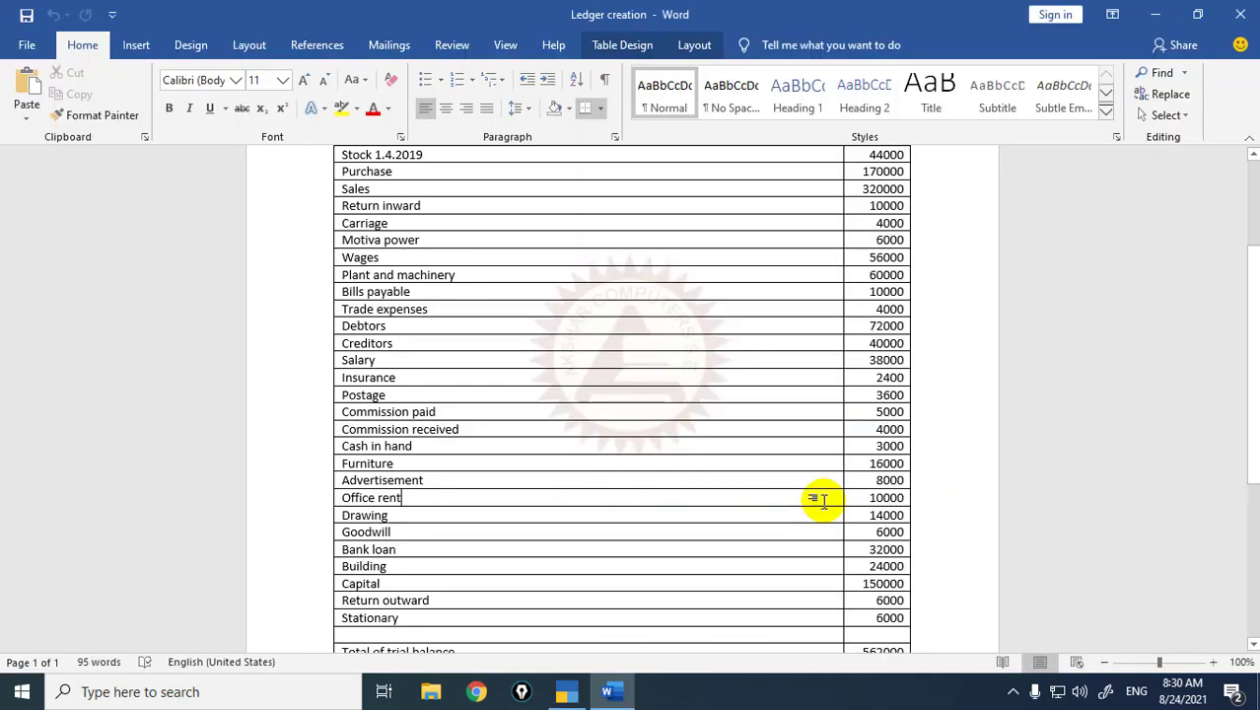
key(alt+Tab)
text(1)
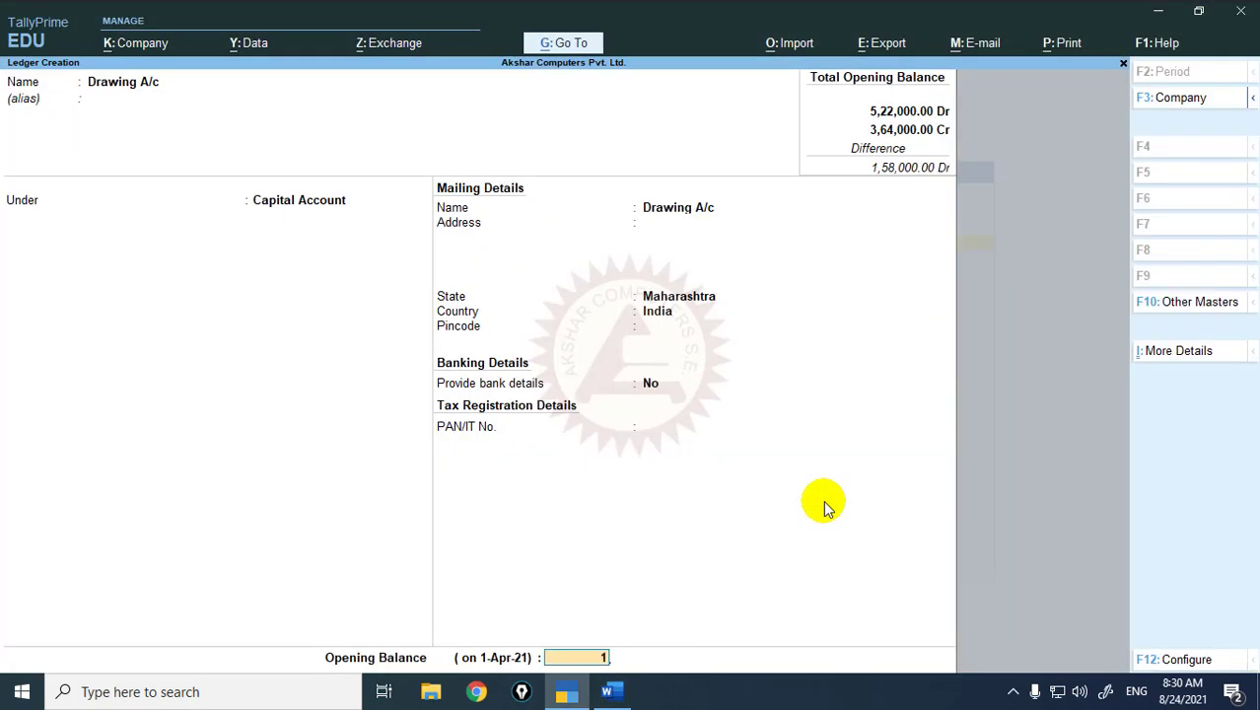
text(4000)
key(Return)
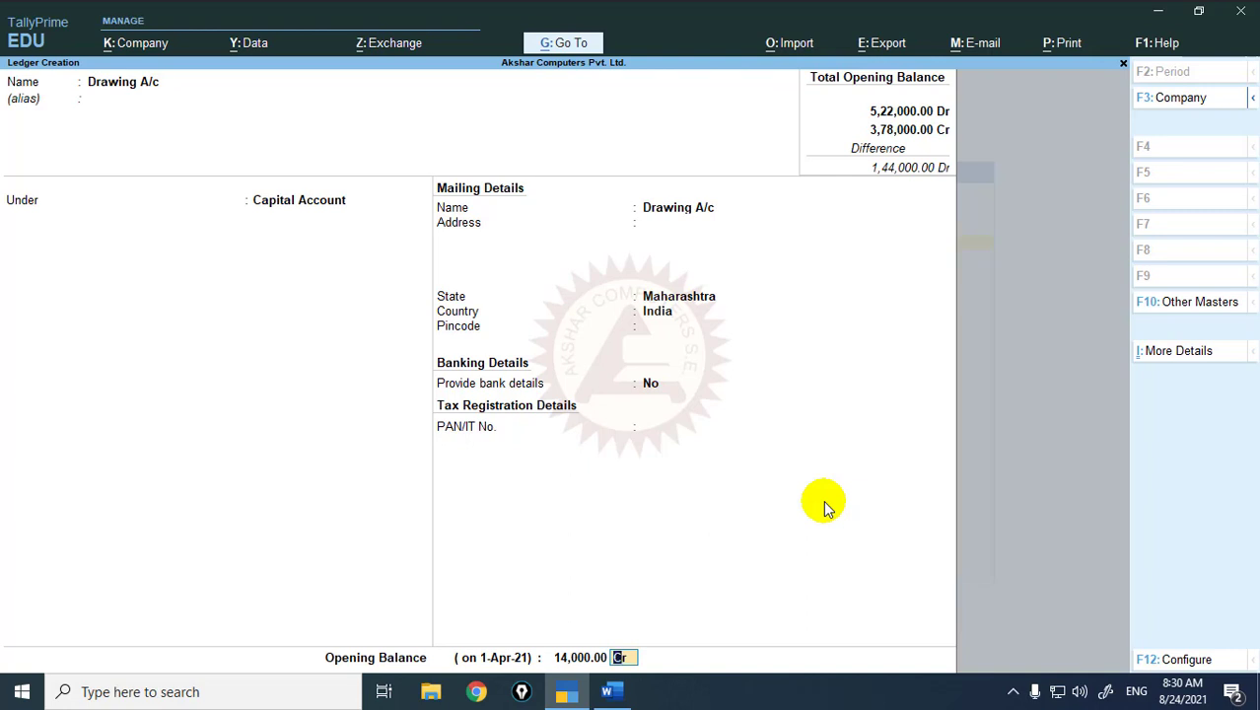
text(d)
key(Return)
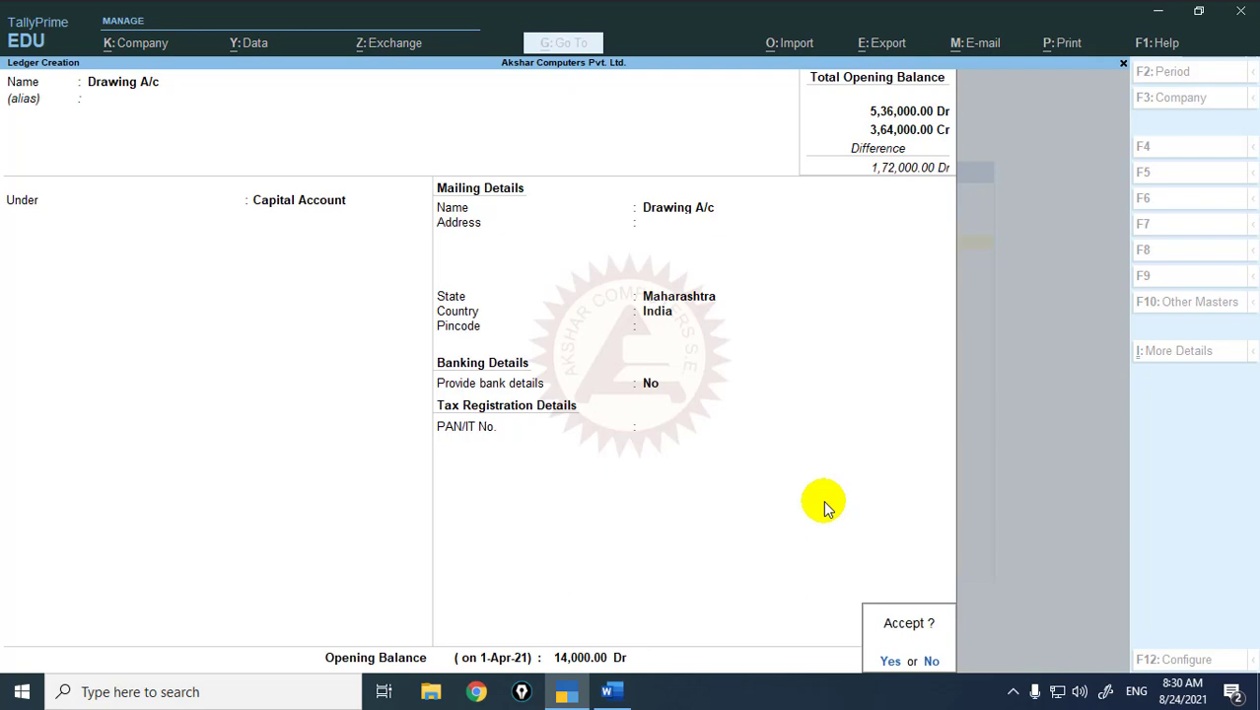
key(Return)
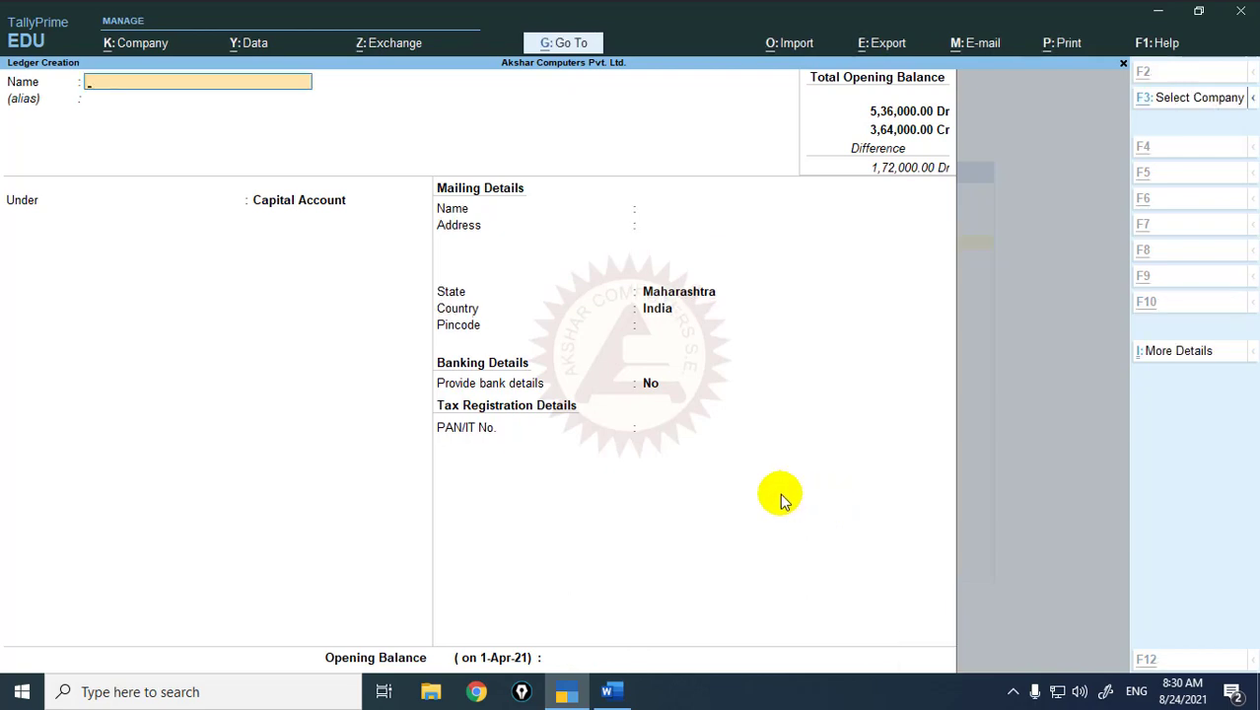
- Mark the goodwill row in the Word list and return to the blank ledger creation form in TallyPrime
key(alt+Tab)
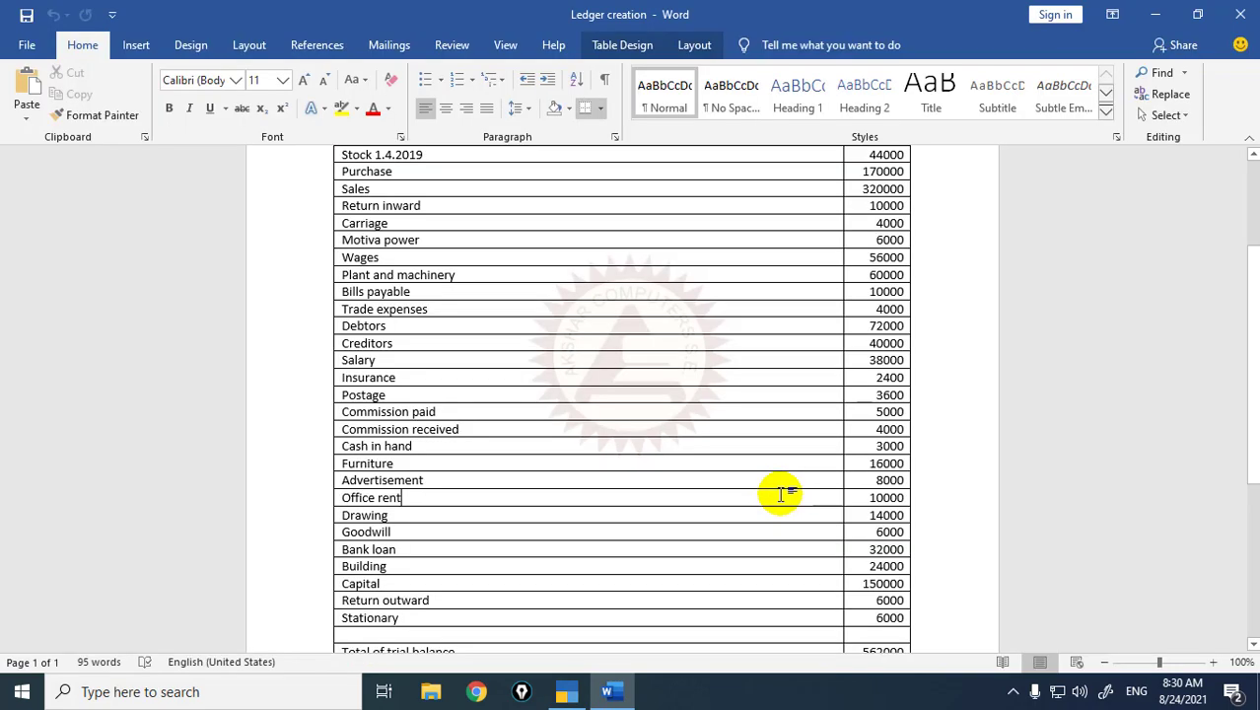
click(494, 529)
click(571, 515)
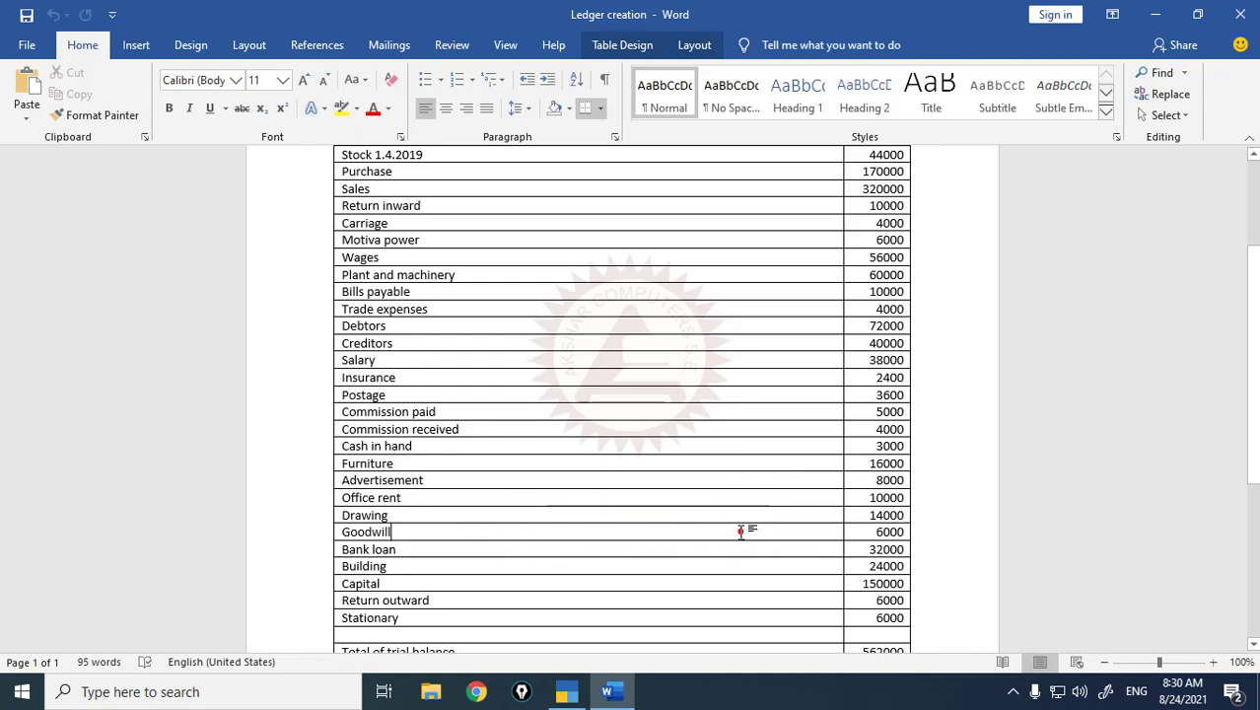
key(alt+Tab)
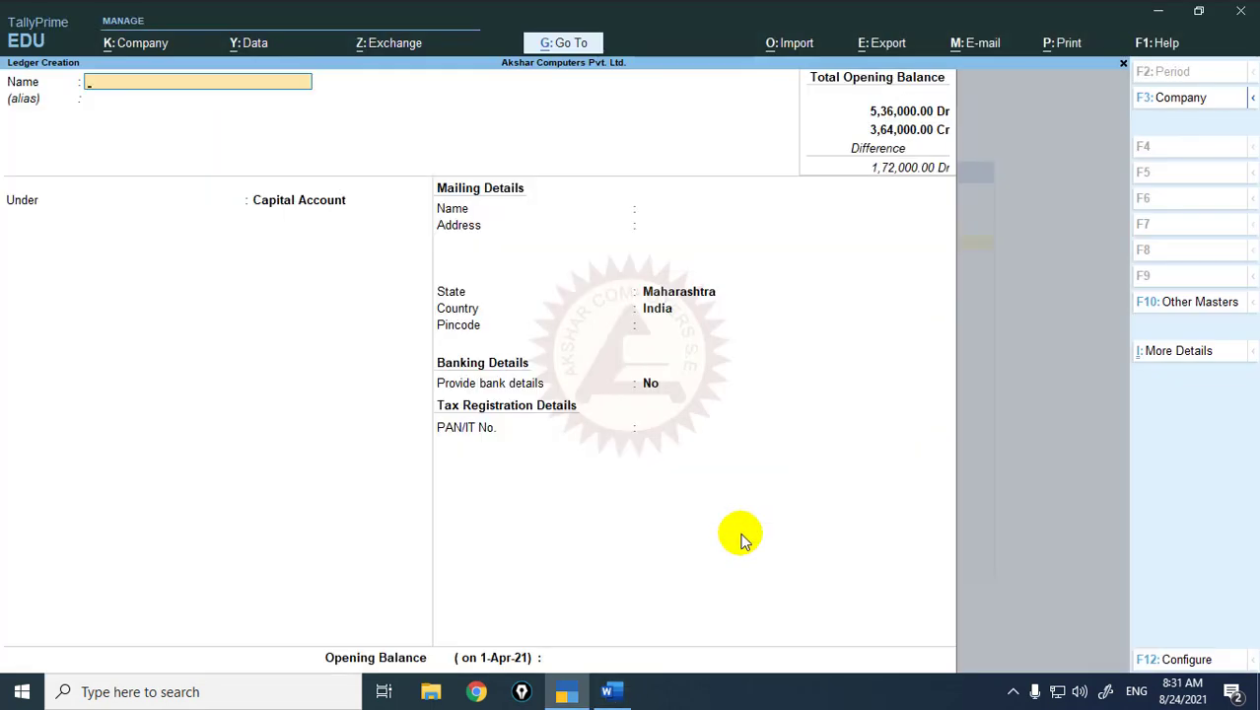
- Name the new ledger Goodwill A/c and place it under Fixed Assets, keeping the default mailing, banking and tax details
text(Goodwill a)
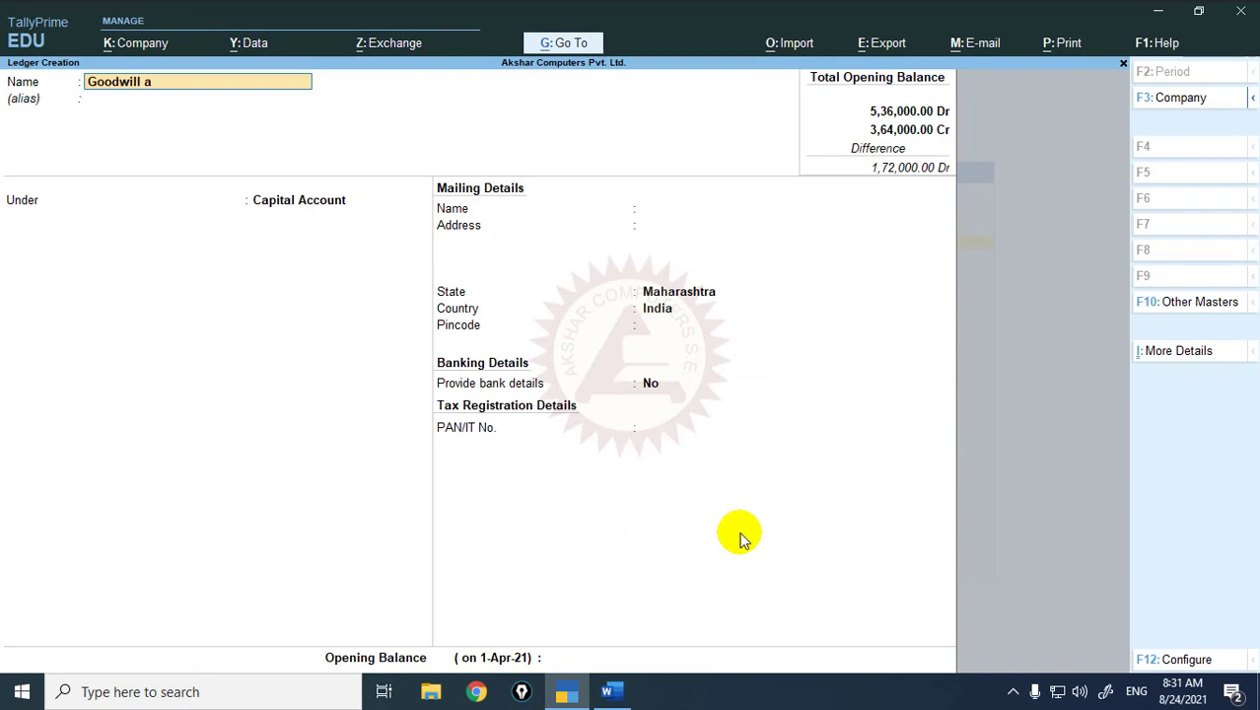
text(/c)
key(Return)
text(Fix)
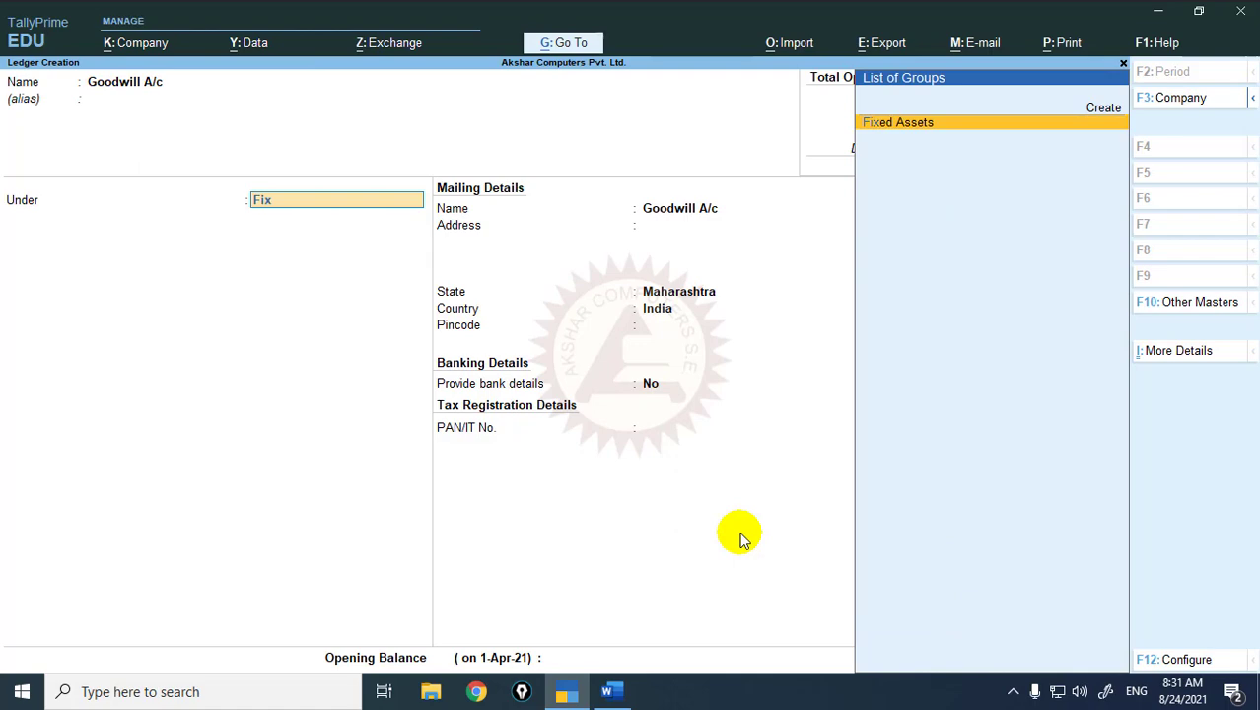
key(Return)
key(Return)
key(Return)
key(Return)
key(Return)
key(Return)
key(Return)
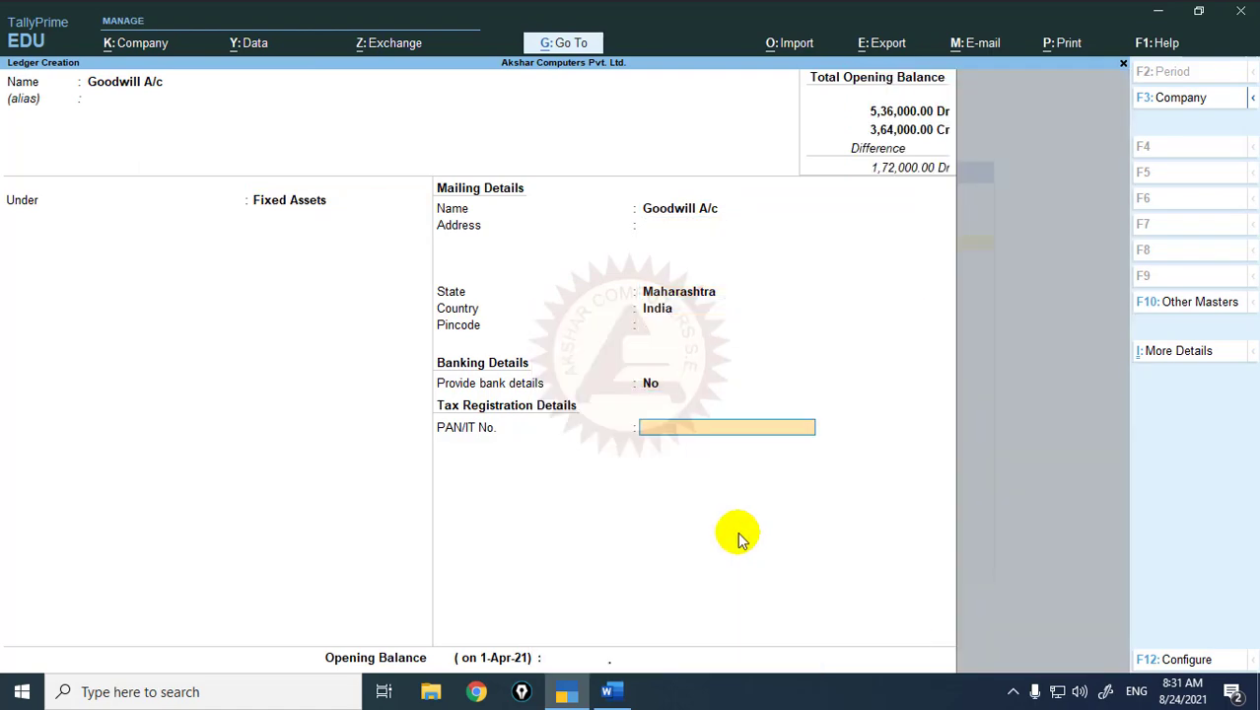
- Check the goodwill amount in the Word list, set the TallyPrime ledger's opening balance to 6000 Dr, and save it
key(alt+Tab)
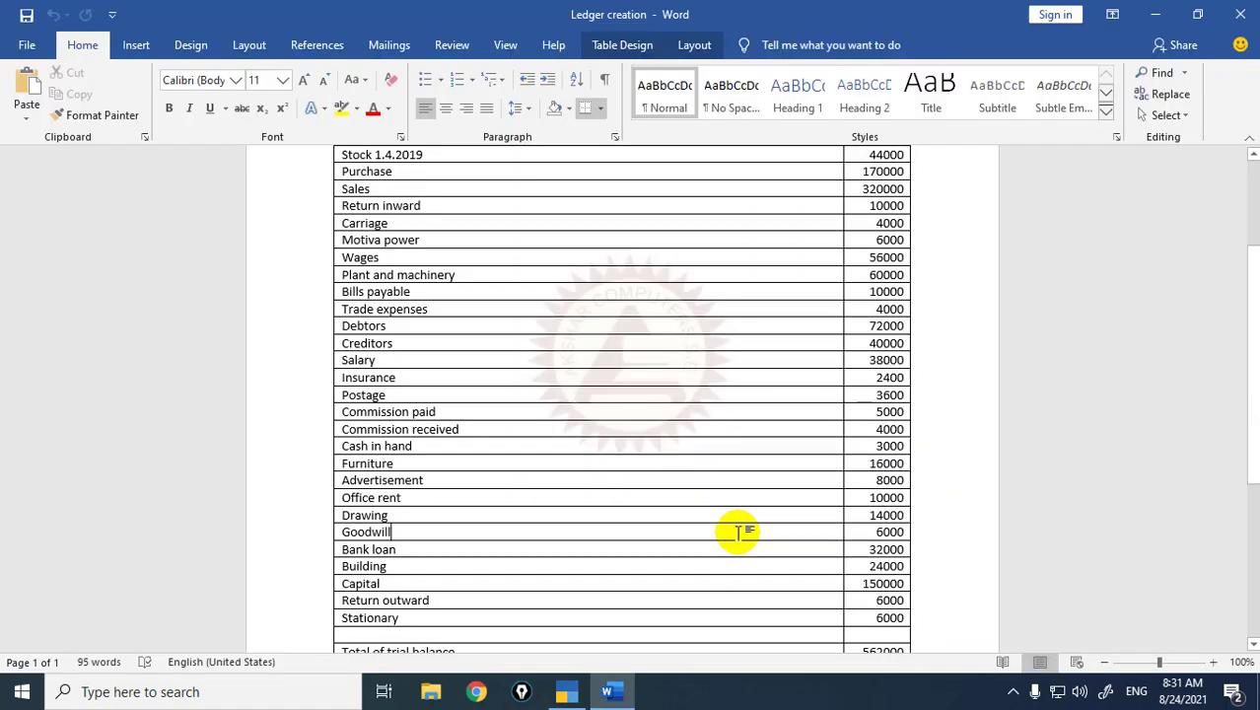
key(alt+Tab)
key(Return)
text(6000)
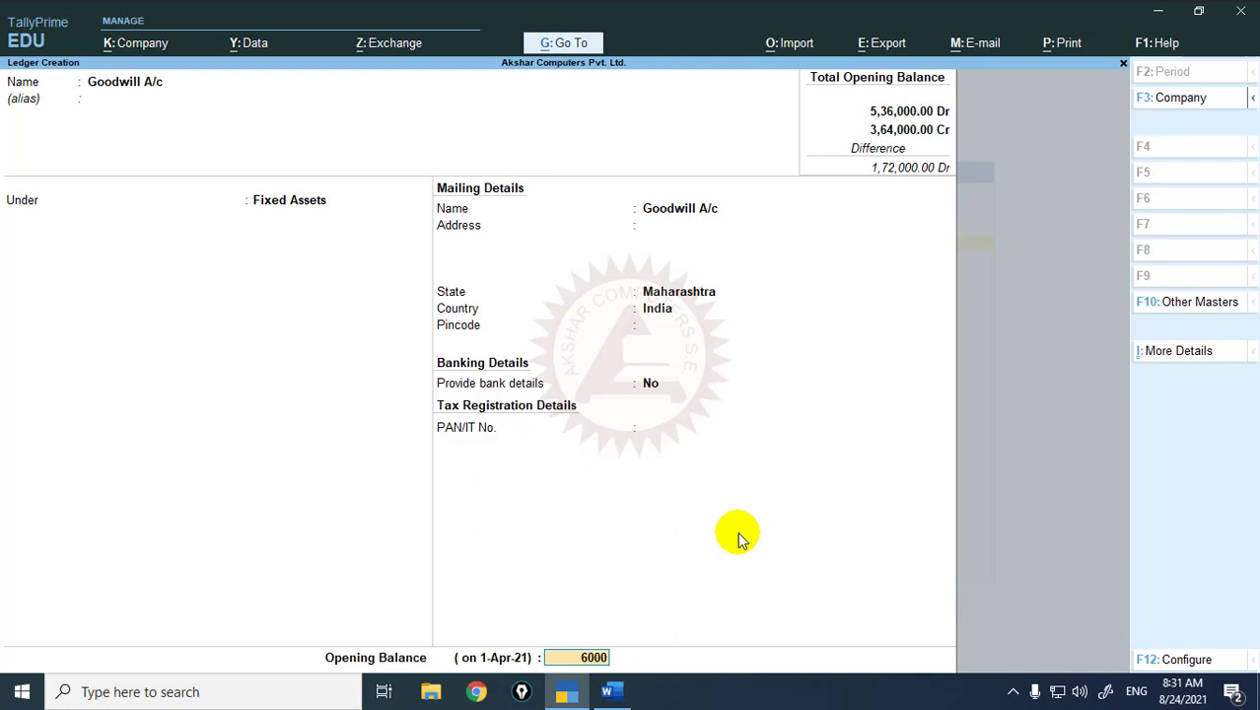
key(Return)
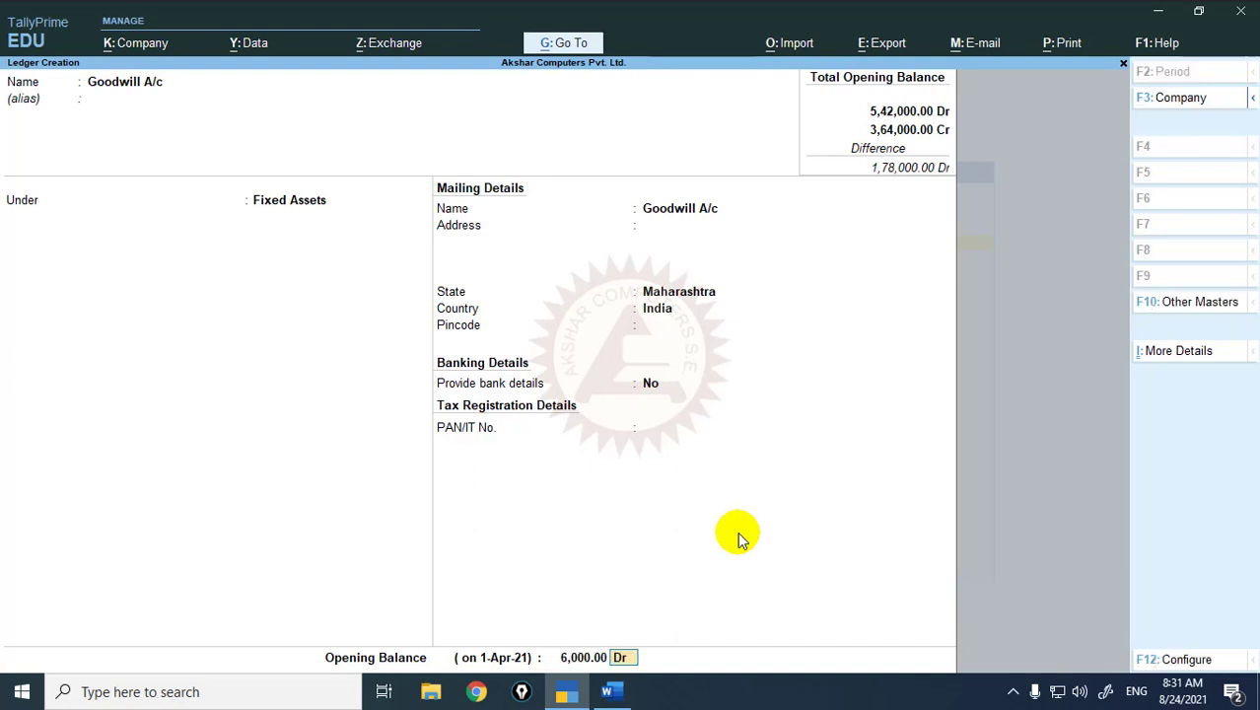
key(ctrl+a)
- Look up the row after goodwill in the Word list and name the new TallyPrime ledger Bank Loan A/c
key(alt+Tab)
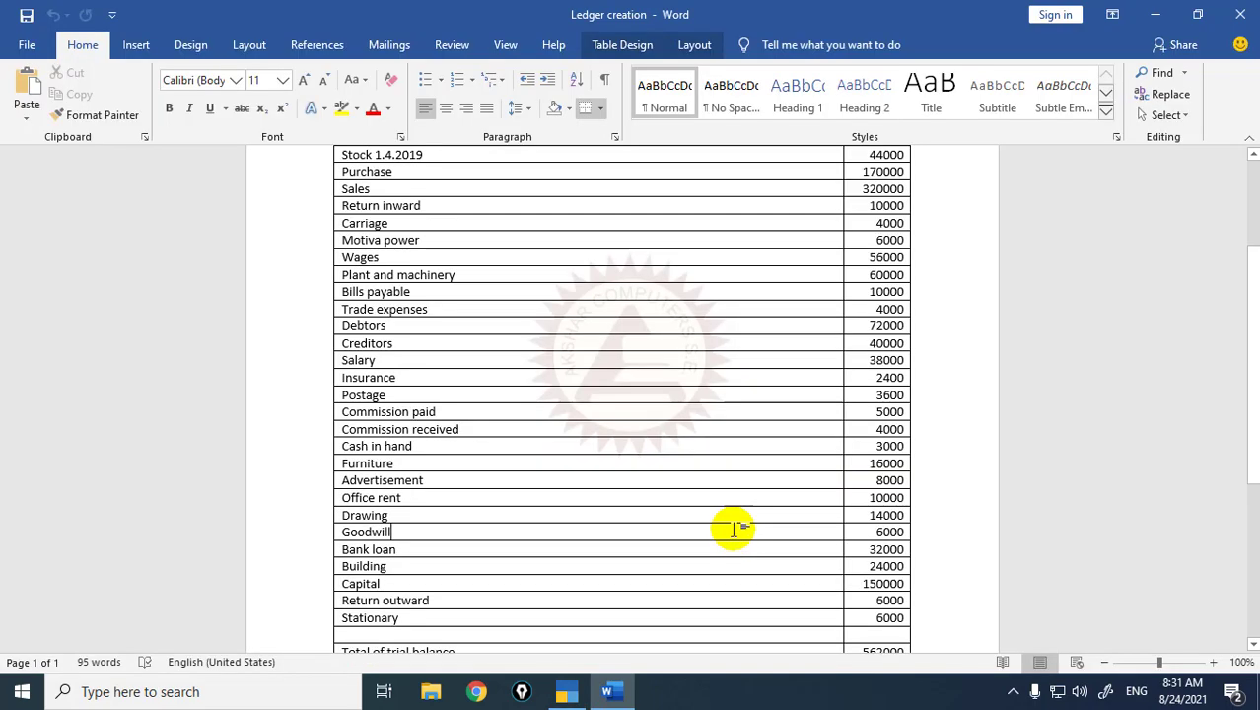
key(alt+Tab)
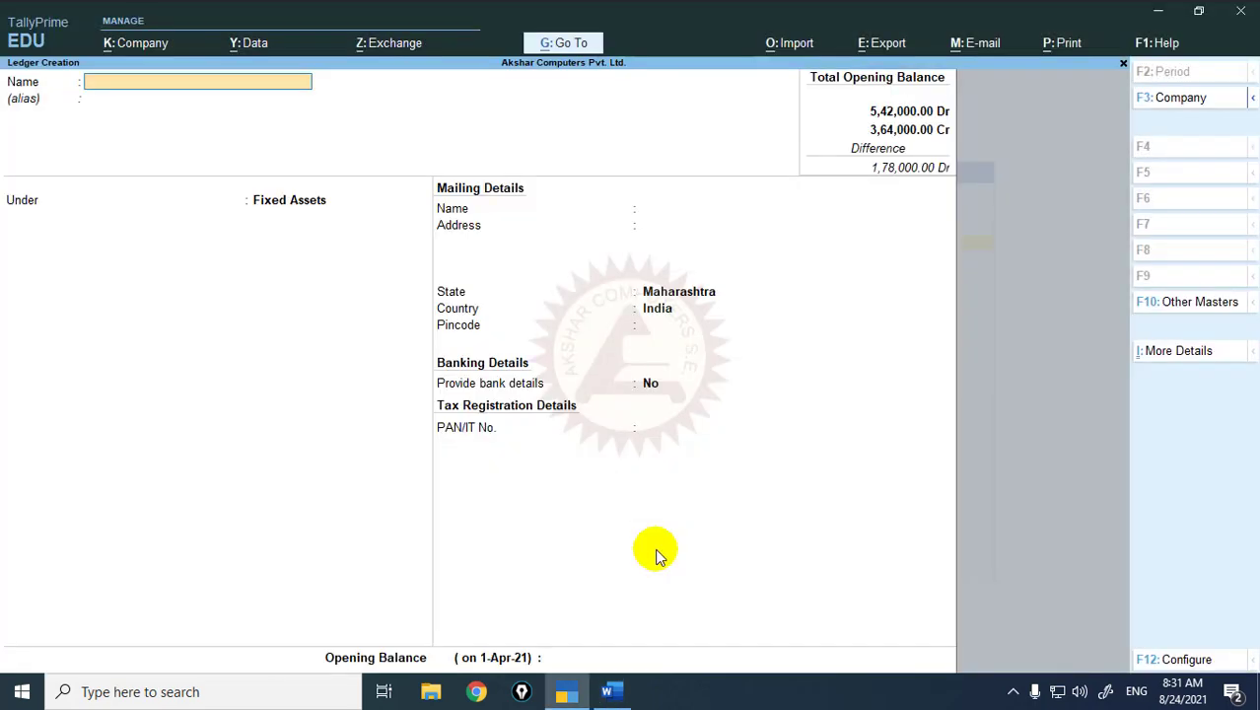
text(Bank Loan a/c)
key(Return)
key(Return)
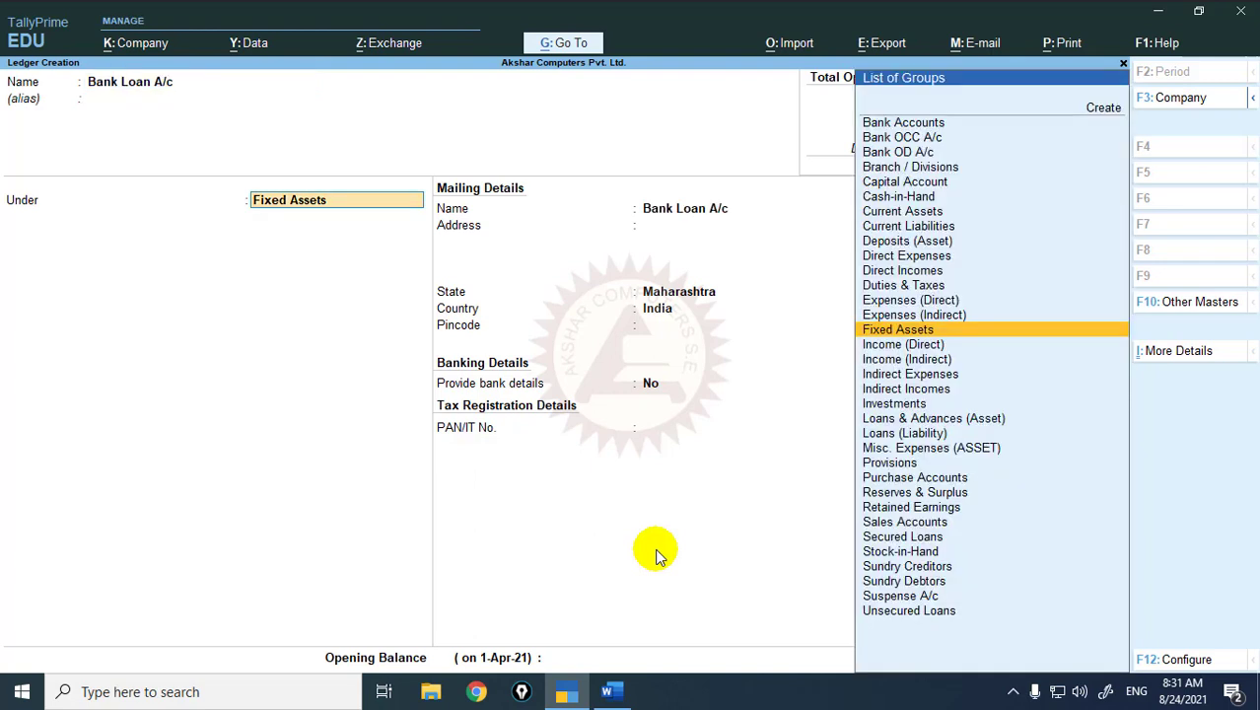
- Place the Bank Loan ledger under Loans (Liability), keeping the state Maharashtra and the other default details
text(Loa)
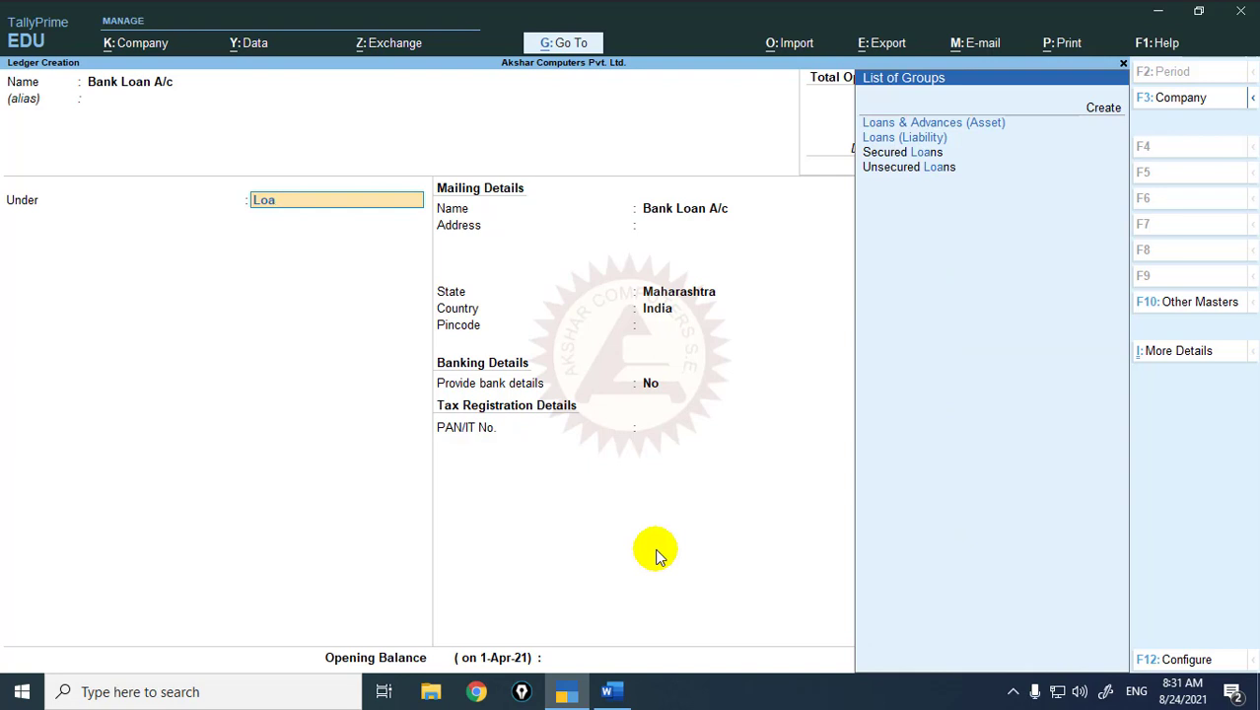
key(Down)
key(Return)
key(Return)
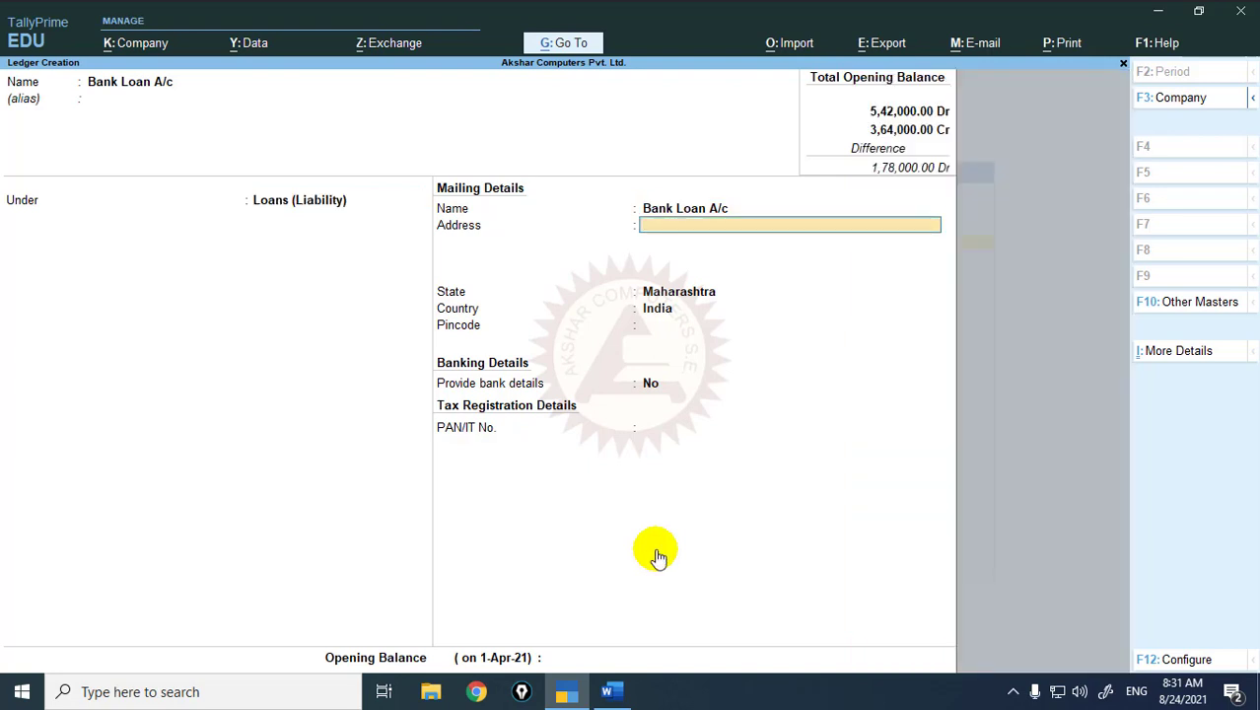
key(Return)
key(Return)
key(Return)
key(Return)
- Check the bank loan amount in the Word list, set the ledger's opening balance to 32000 Cr, and save it
key(alt+Tab)
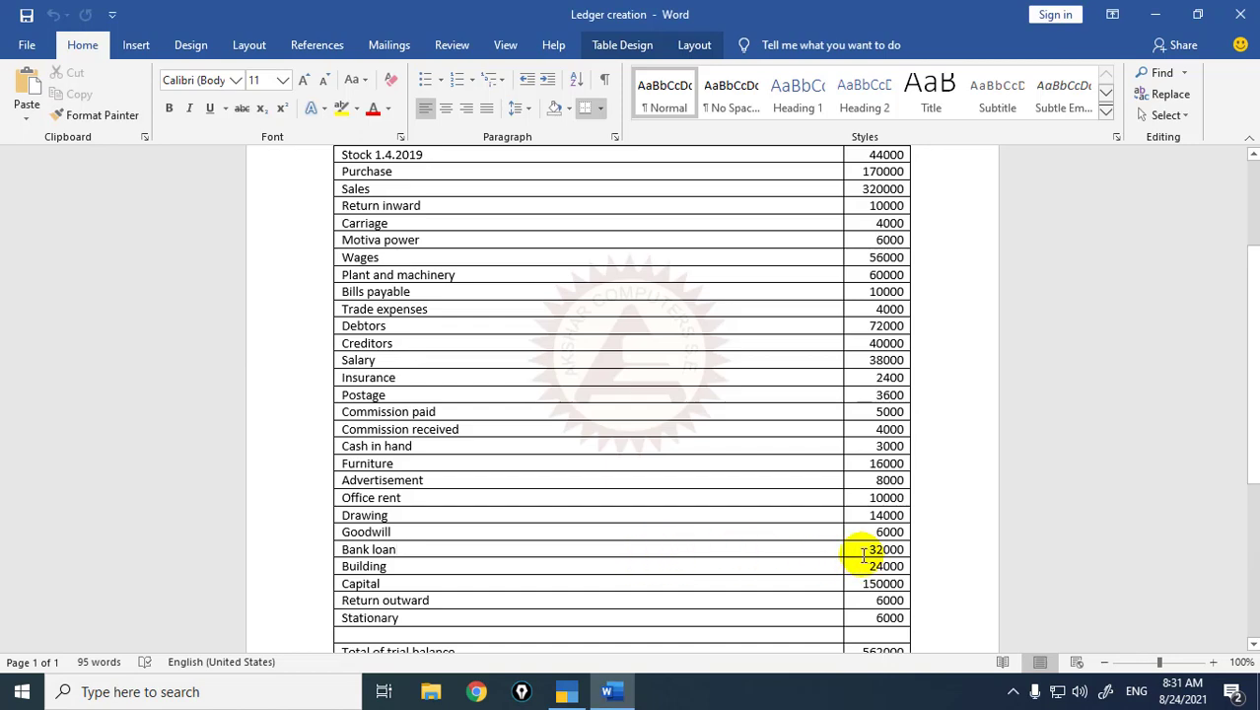
key(alt+Tab)
text(32000)
key(Return)
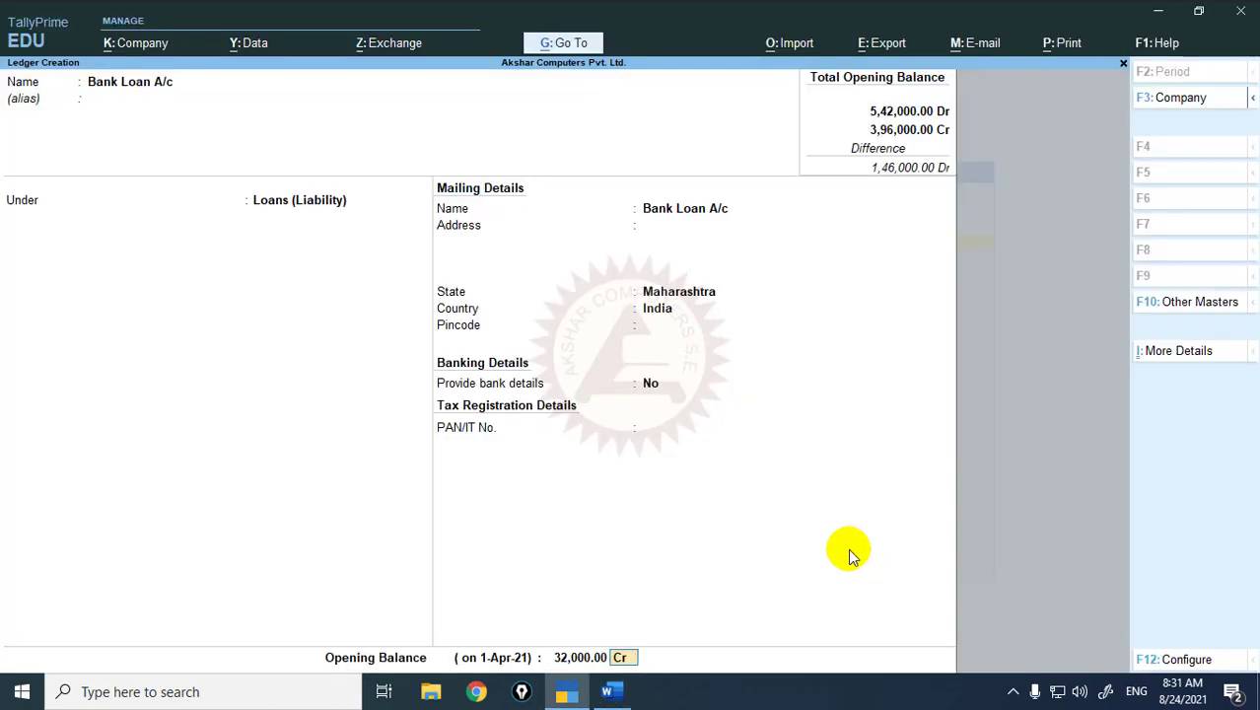
key(alt+Tab)
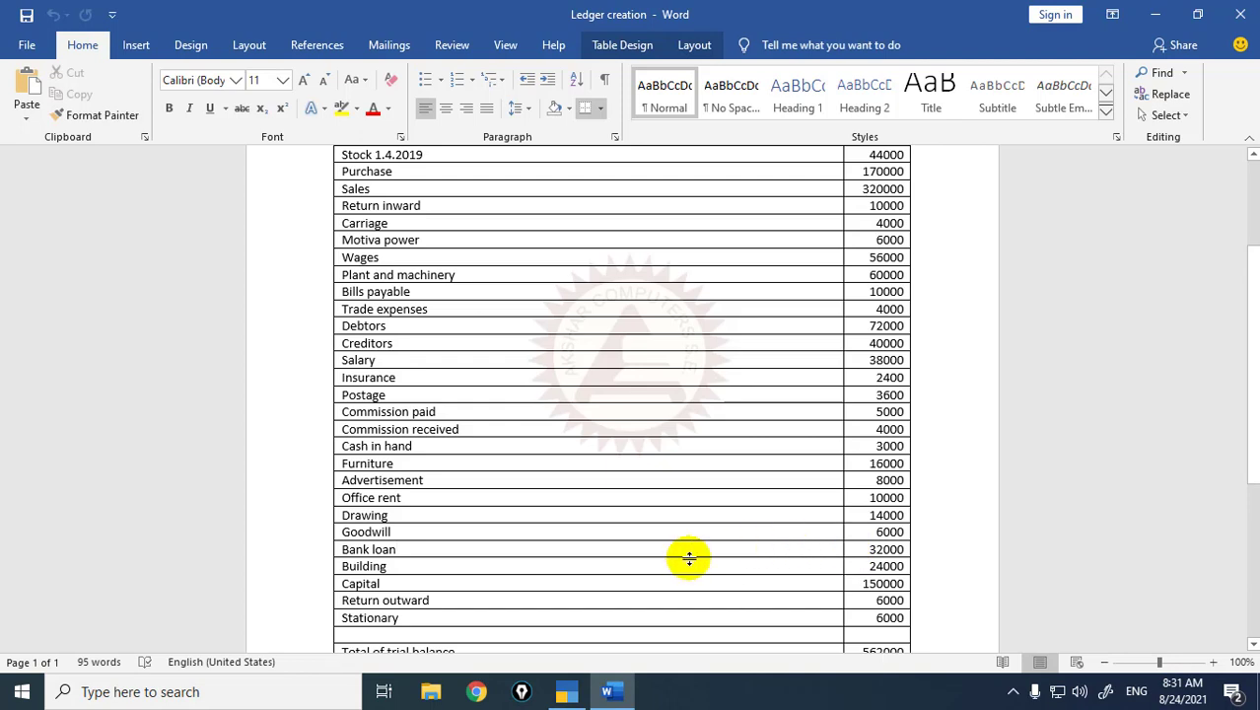
key(alt+Tab)
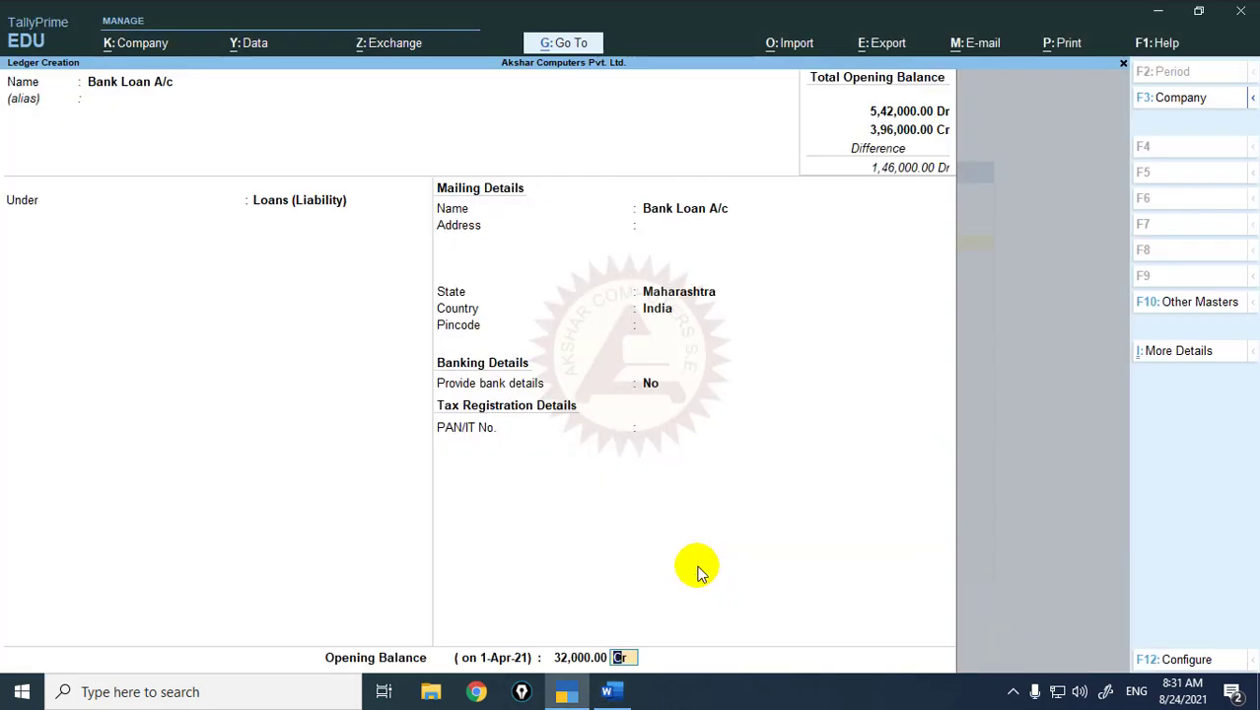
text(.)
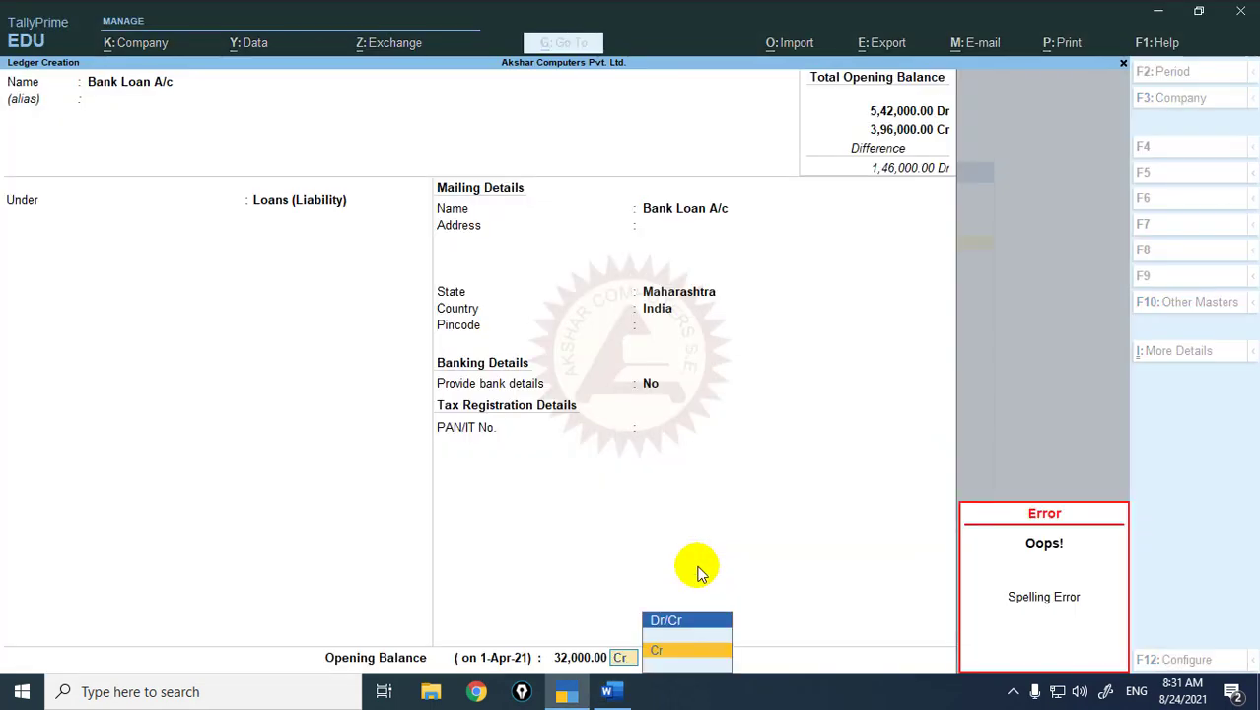
key(Return)
text(y)
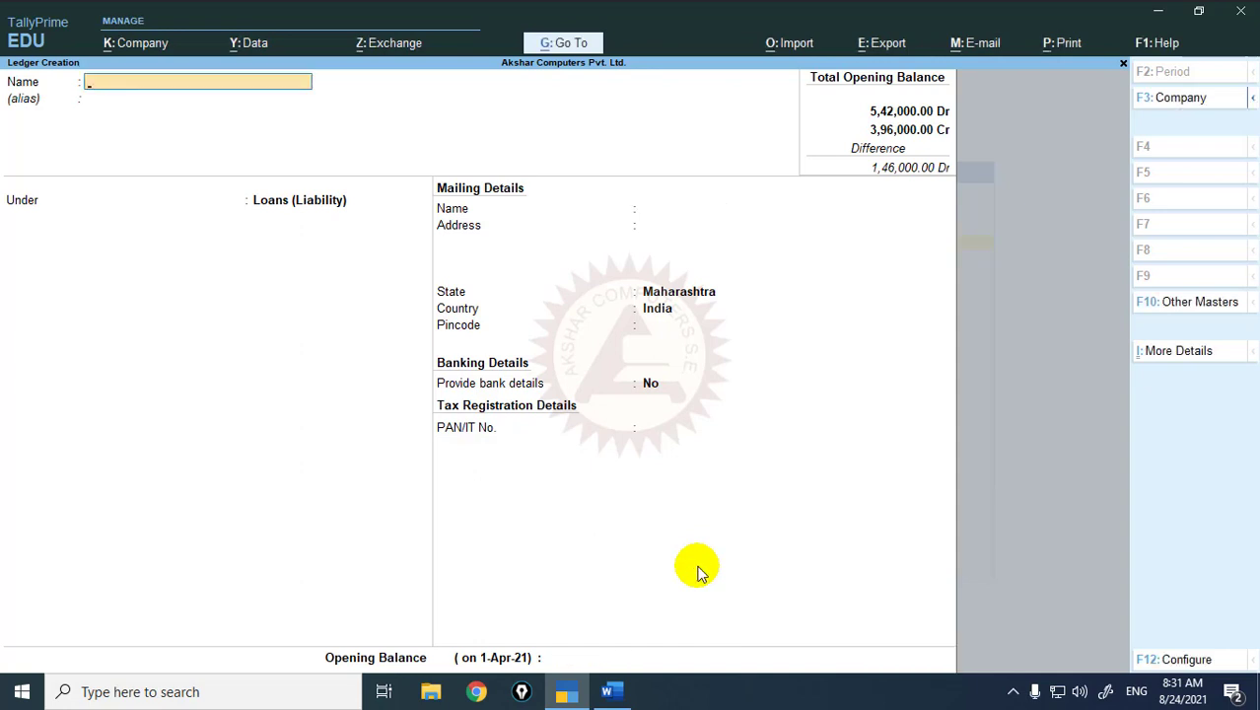
- Name the new ledger Building A/c and place it under Fixed Assets, keeping the default mailing and bank details
text(Building A/c)
key(Return)
text(Fix)
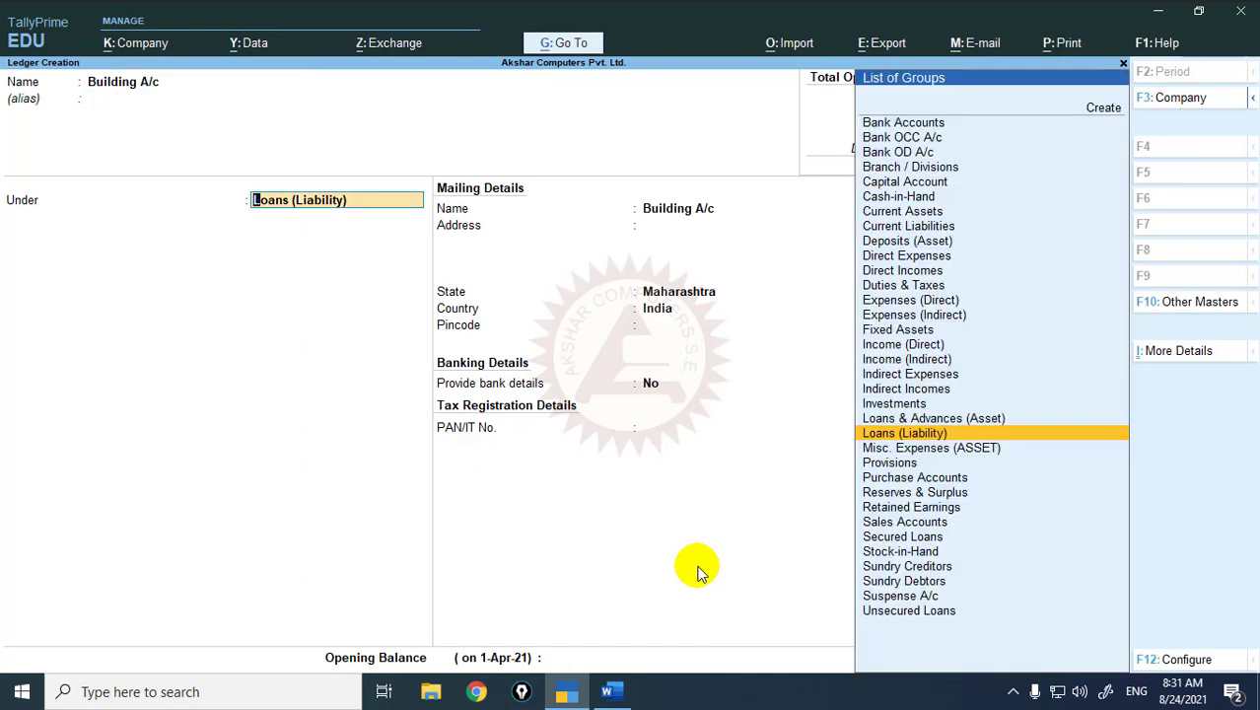
key(Return)
key(Return)
key(Return)
key(Return)
key(Return)
key(Return)
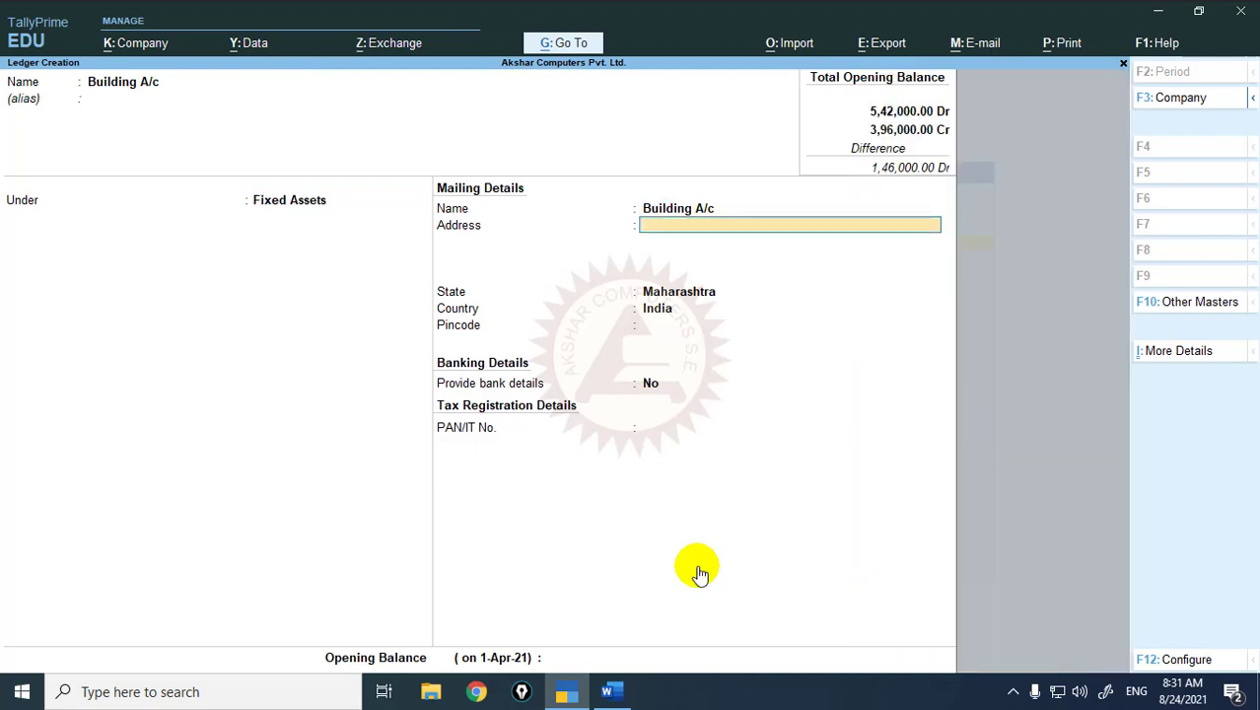
- Check the building amount in the Word list, set the ledger's opening balance to 24000 Dr, and save it
key(alt+Tab)
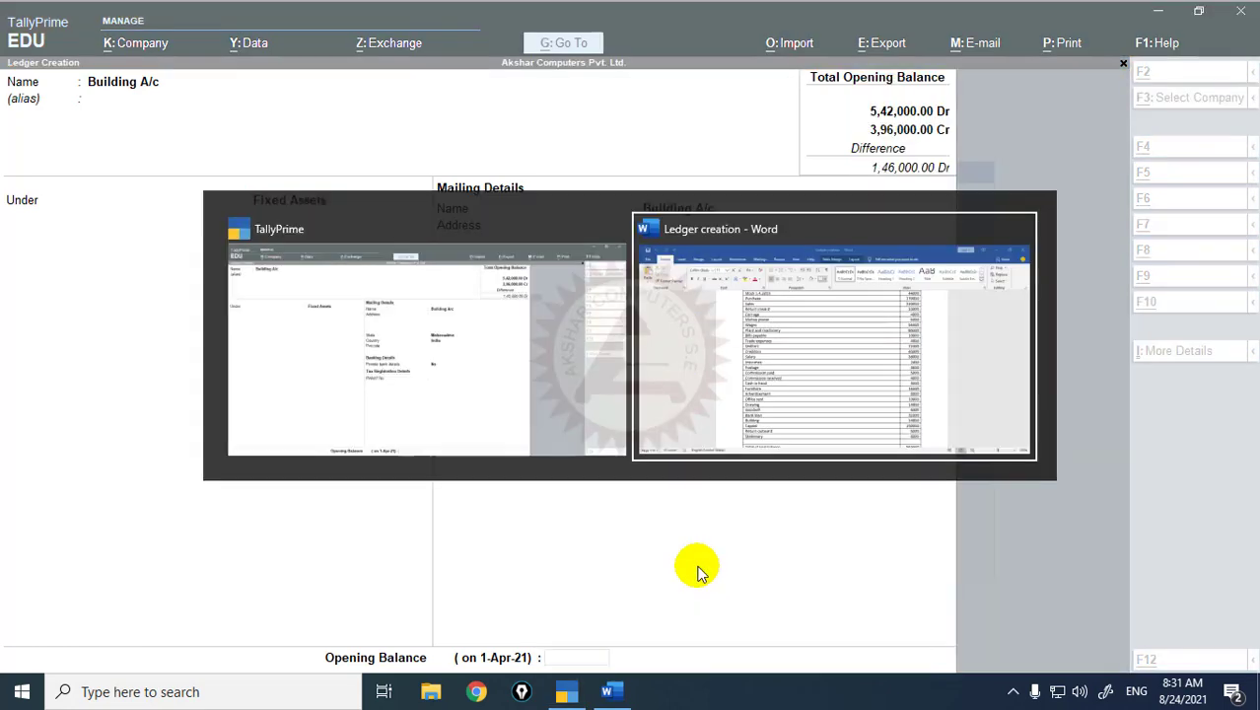
key(alt)
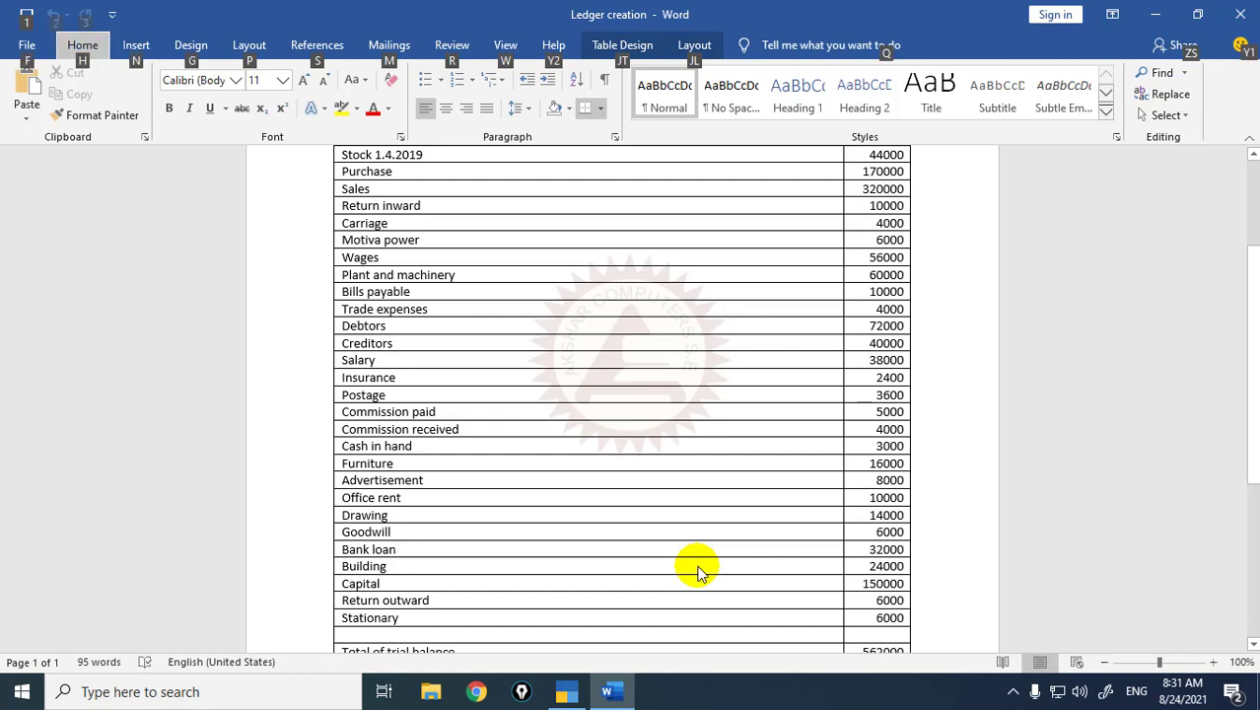
click(697, 568)
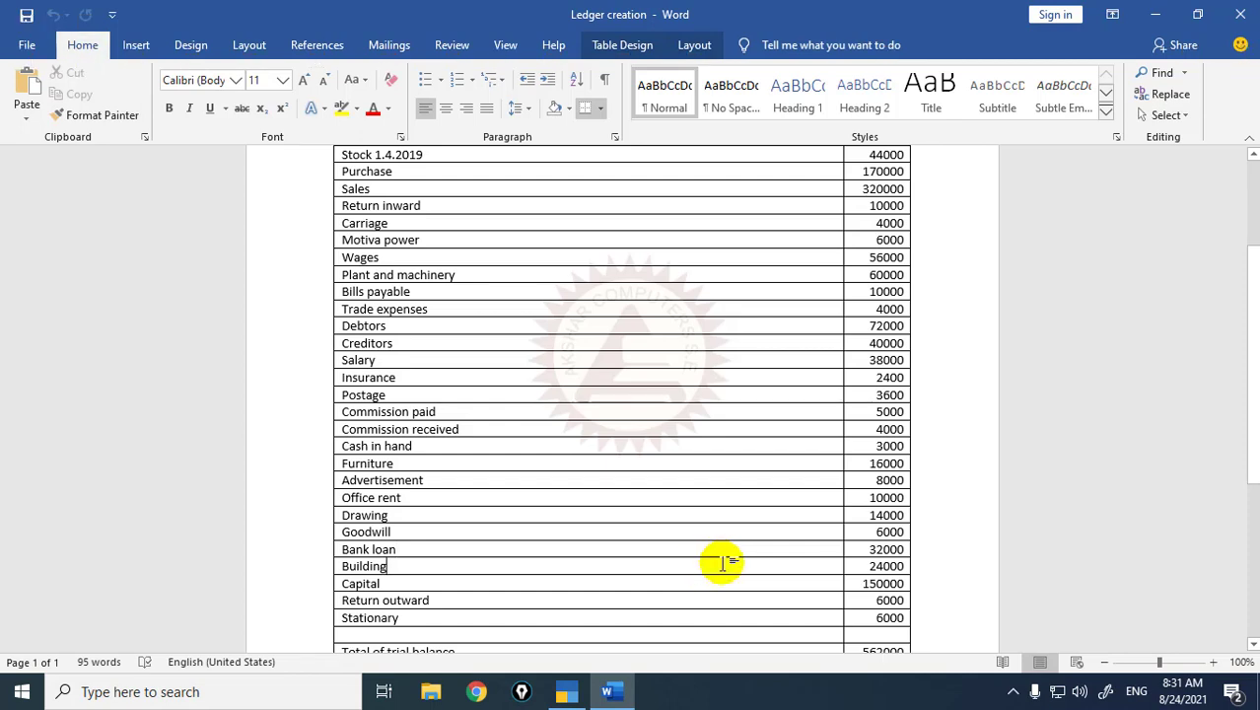
key(alt+Tab)
text(21)
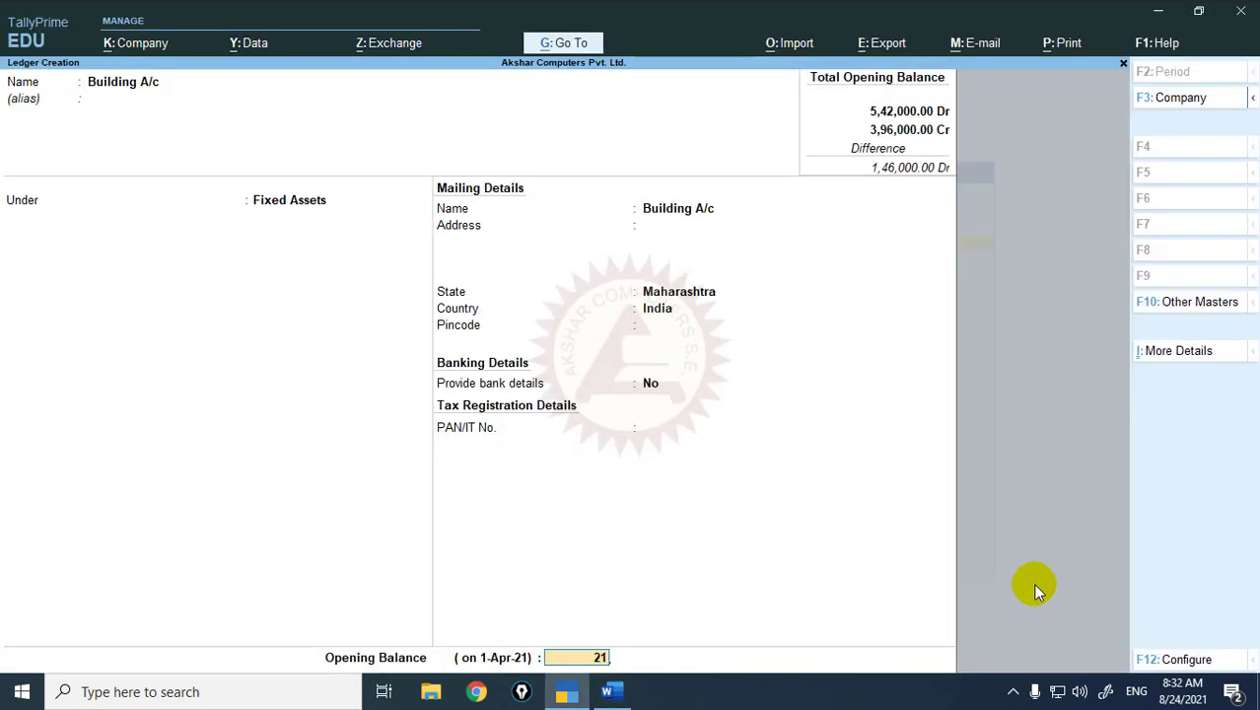
key(BackSpace)
text(4000)
key(Return)
key(Return)
key(Return)
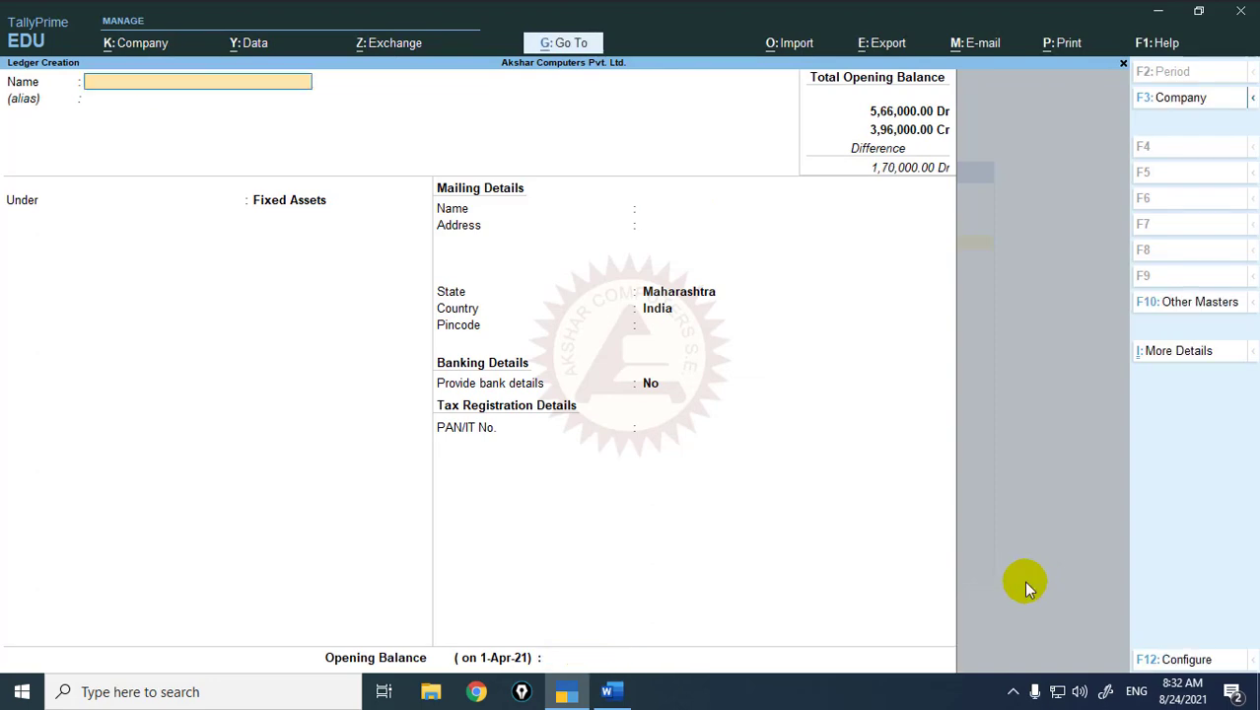
- Look up the row after building in the Word list and name the new TallyPrime ledger Capital A/c
key(alt+Tab)
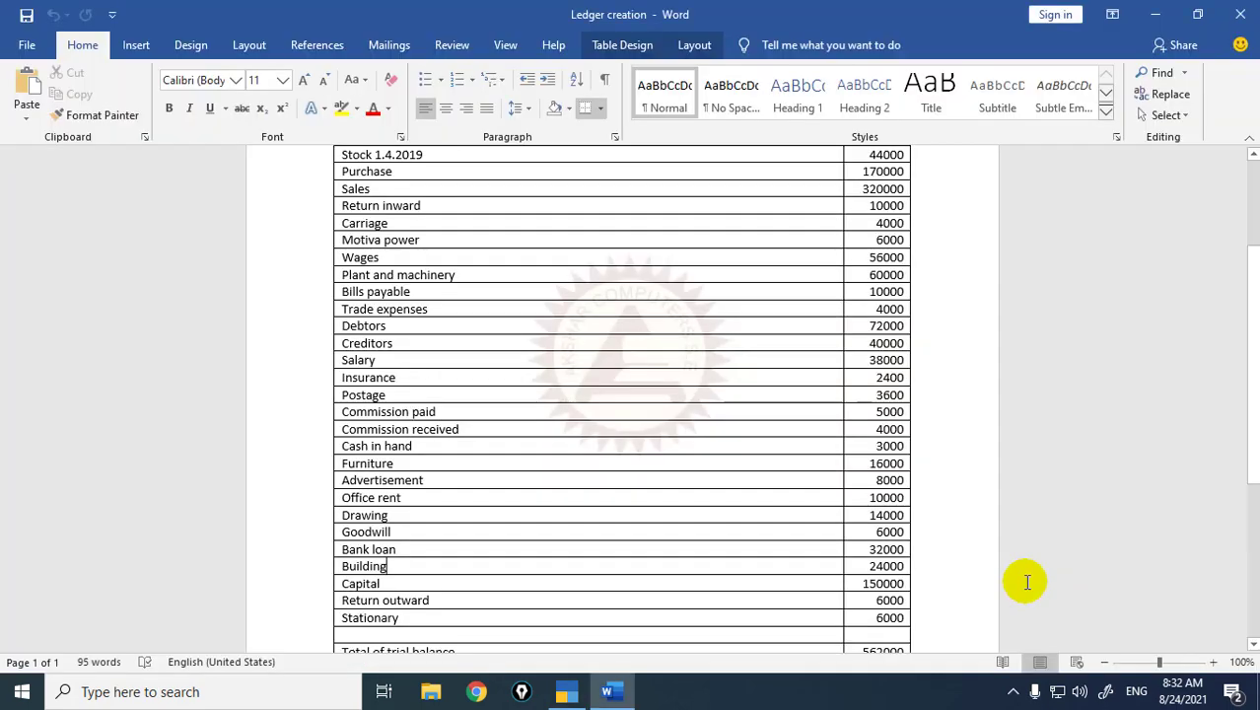
key(alt+Tab)
text(Cap)
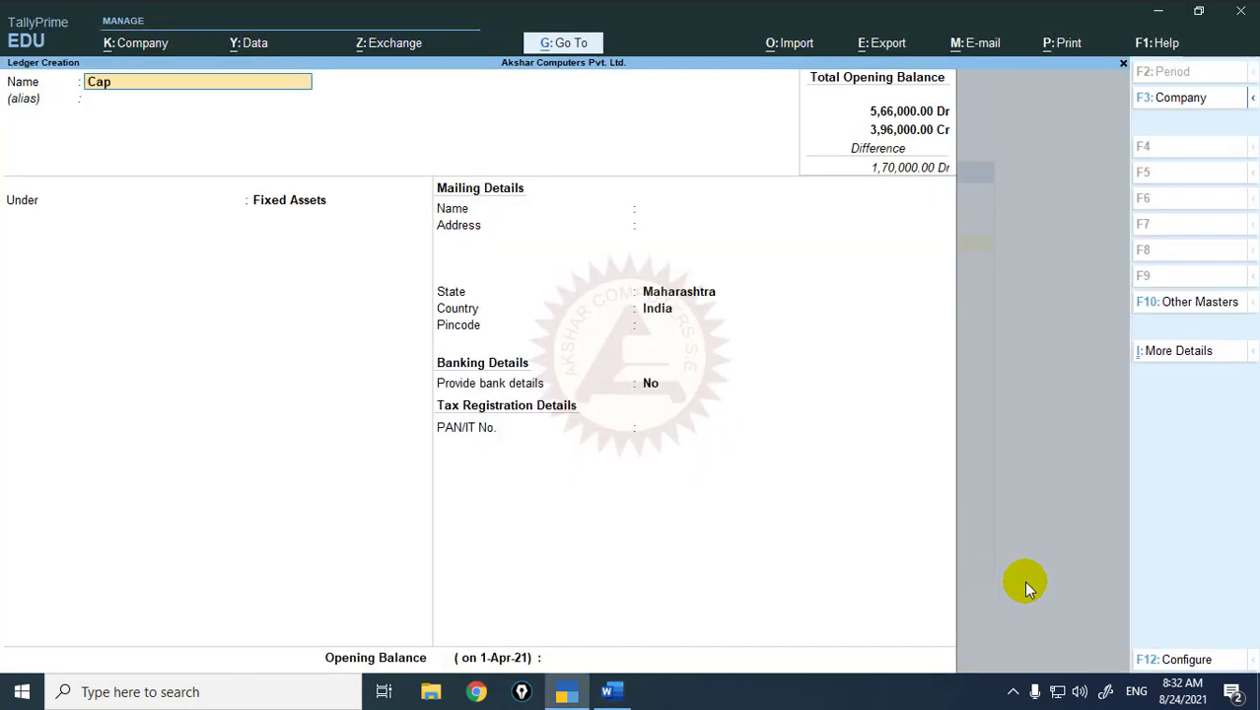
text(ital a/c)
key(Return)
key(Return)
- Place the Capital ledger under Capital Account, keeping the state Maharashtra and the other default mailing and bank details
text(Ca)
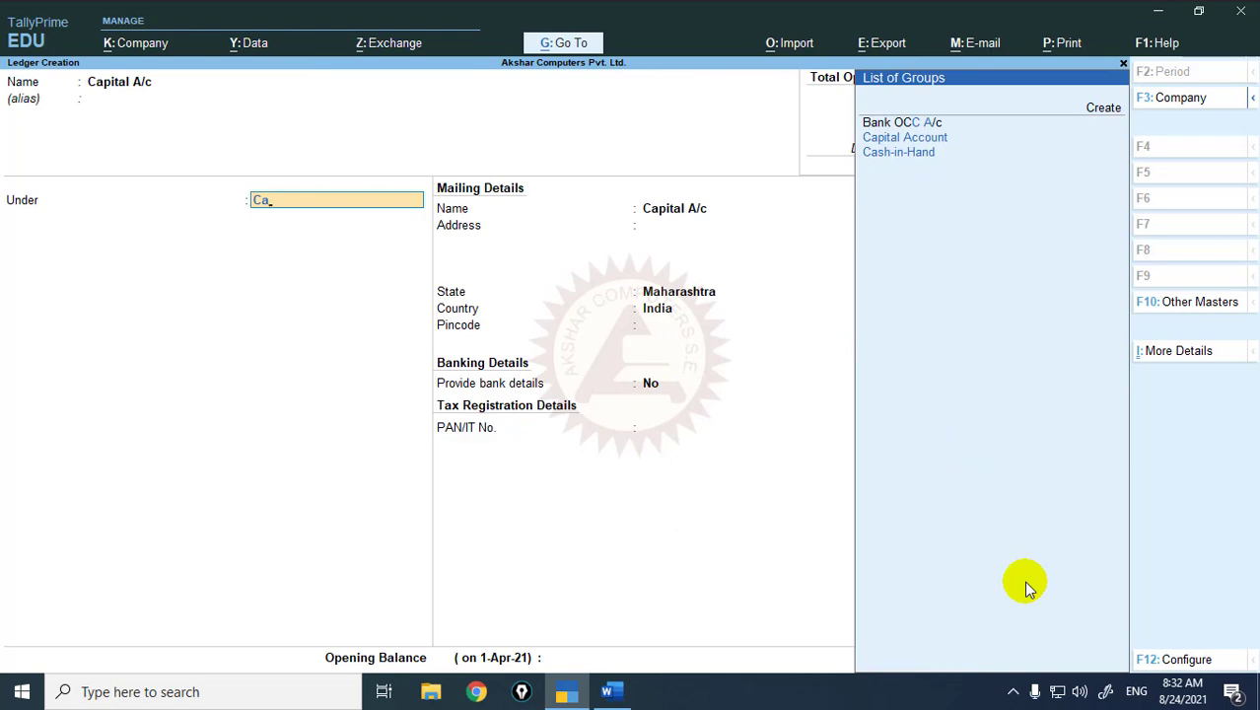
text(p)
key(Return)
key(Return)
key(Return)
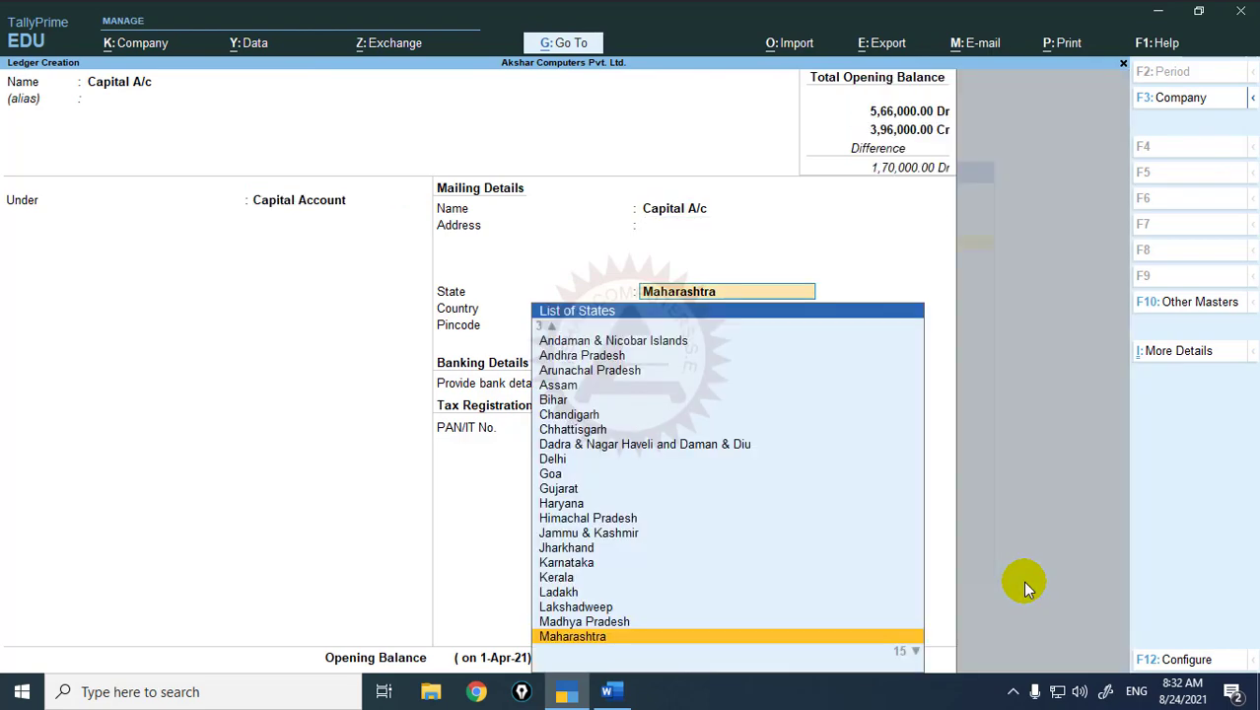
key(Return)
key(Return)
key(Return)
key(Return)
- Check the capital amount in the Word list and set the Capital ledger's opening balance to 150000 Cr
key(alt+Tab)
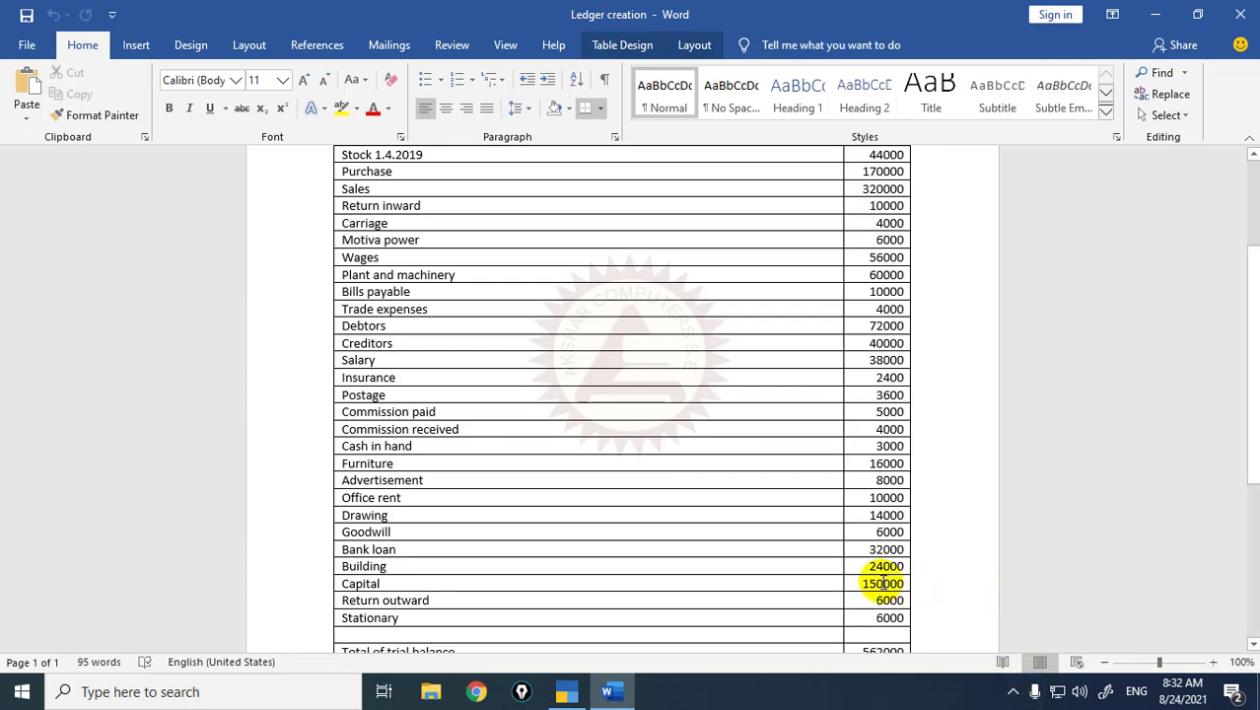
key(alt+Tab)
text(150000)
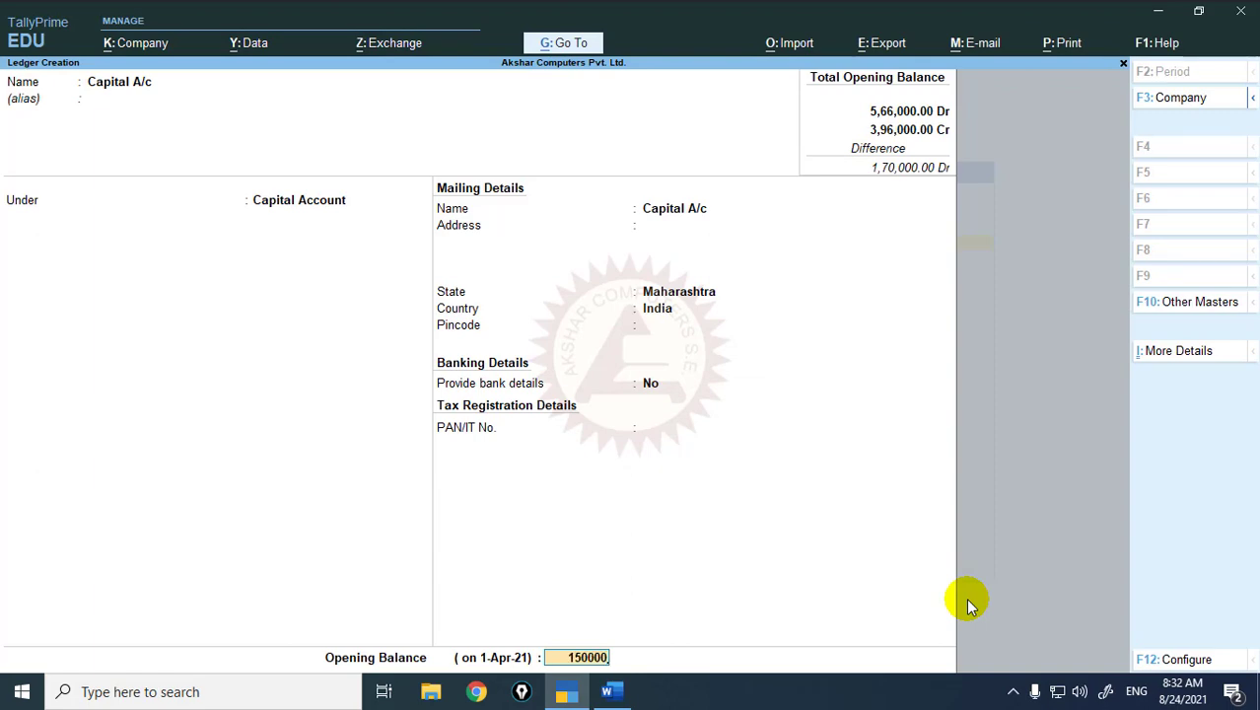
key(Return)
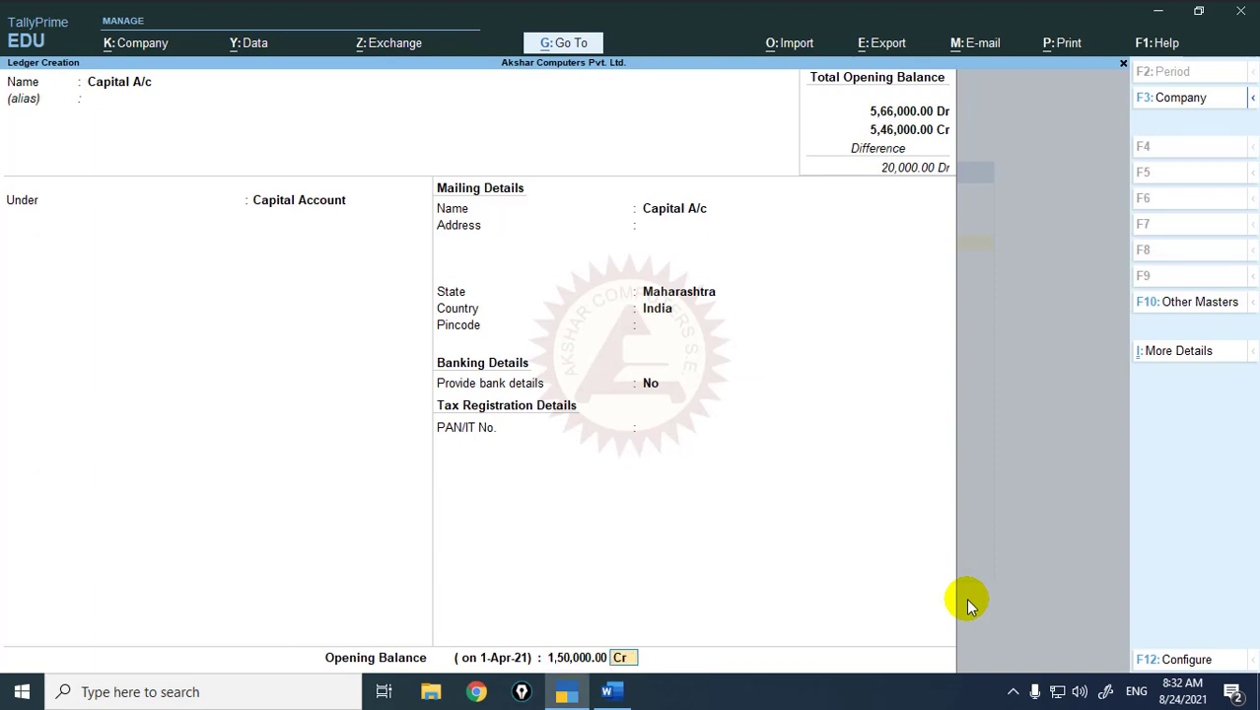
- Find the row after capital in the Word list, then return to TallyPrime and save the Capital ledger
key(alt+Tab)
scroll(958, 592, down, 1)
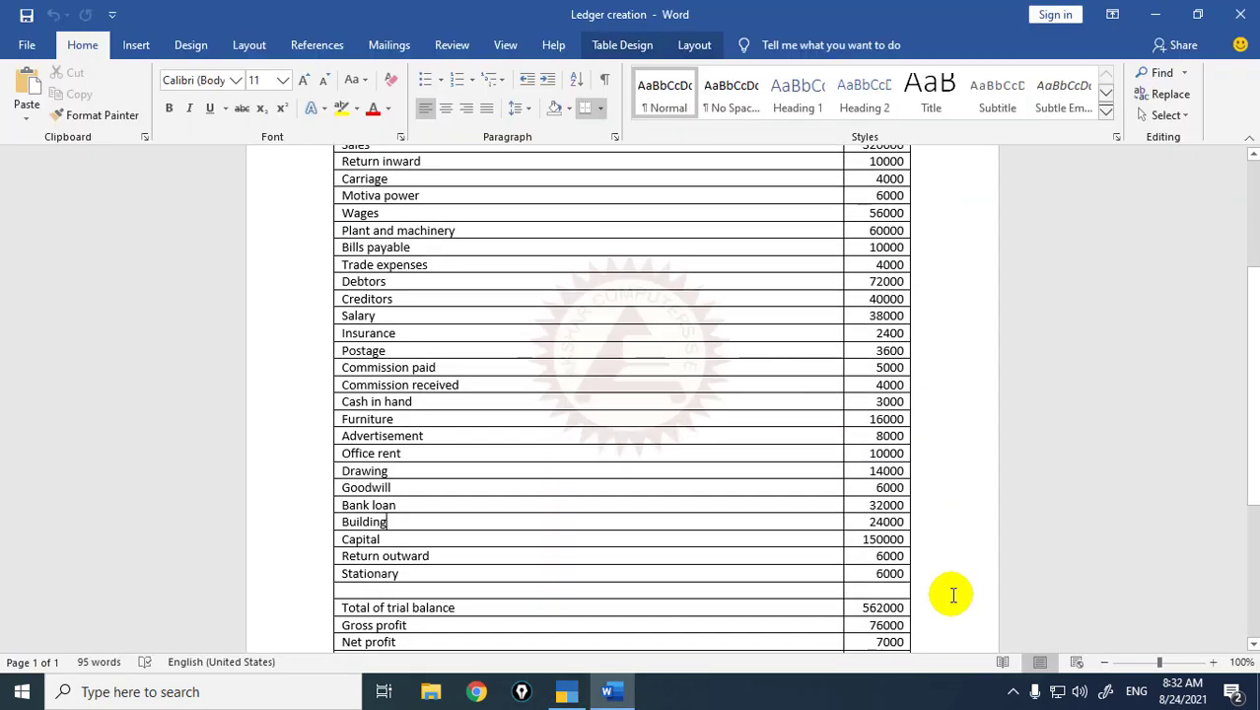
click(696, 561)
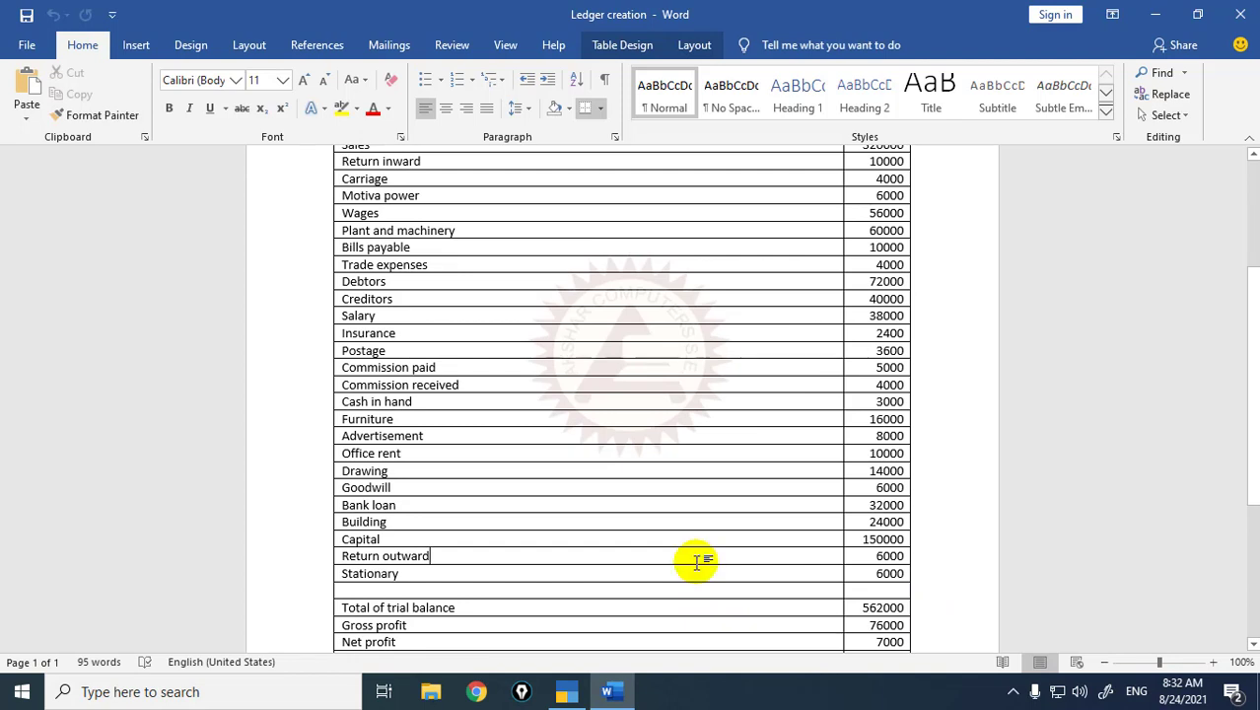
key(alt+Tab)
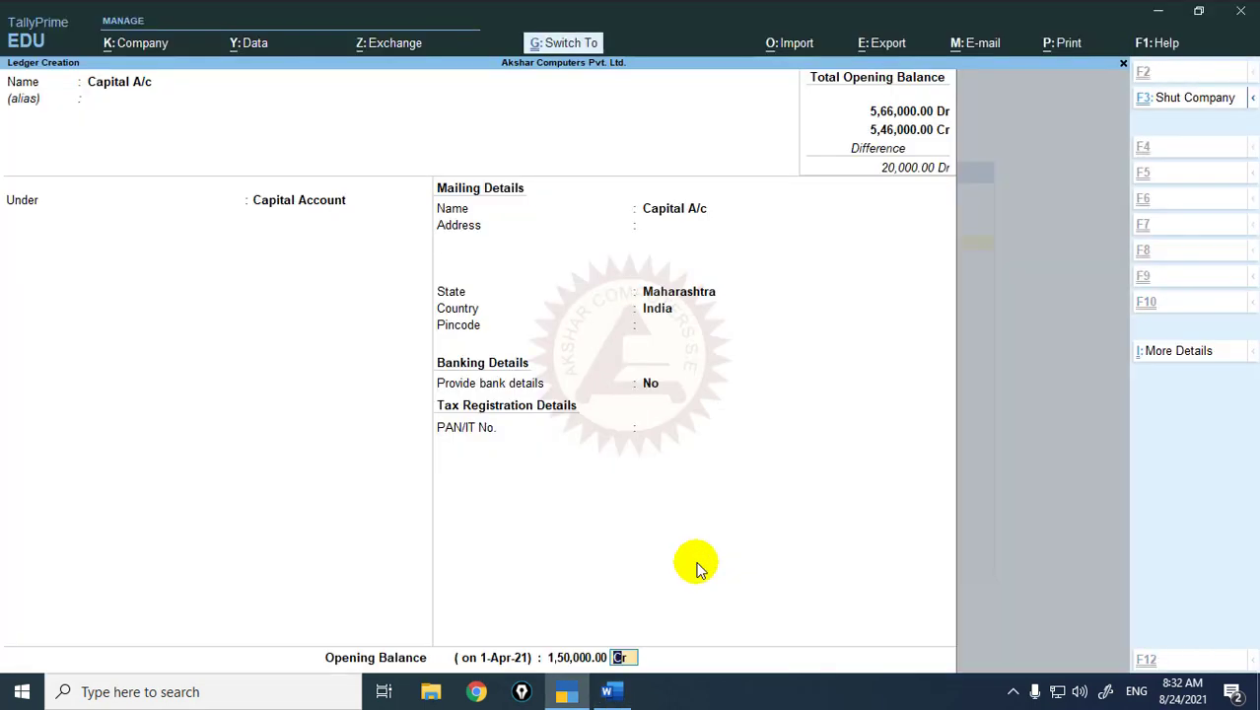
key(ctrl+a)
- Name the new ledger Return Outward A/c and place it under Purchase Accounts with ledger type Not Applicable
text(Retu)
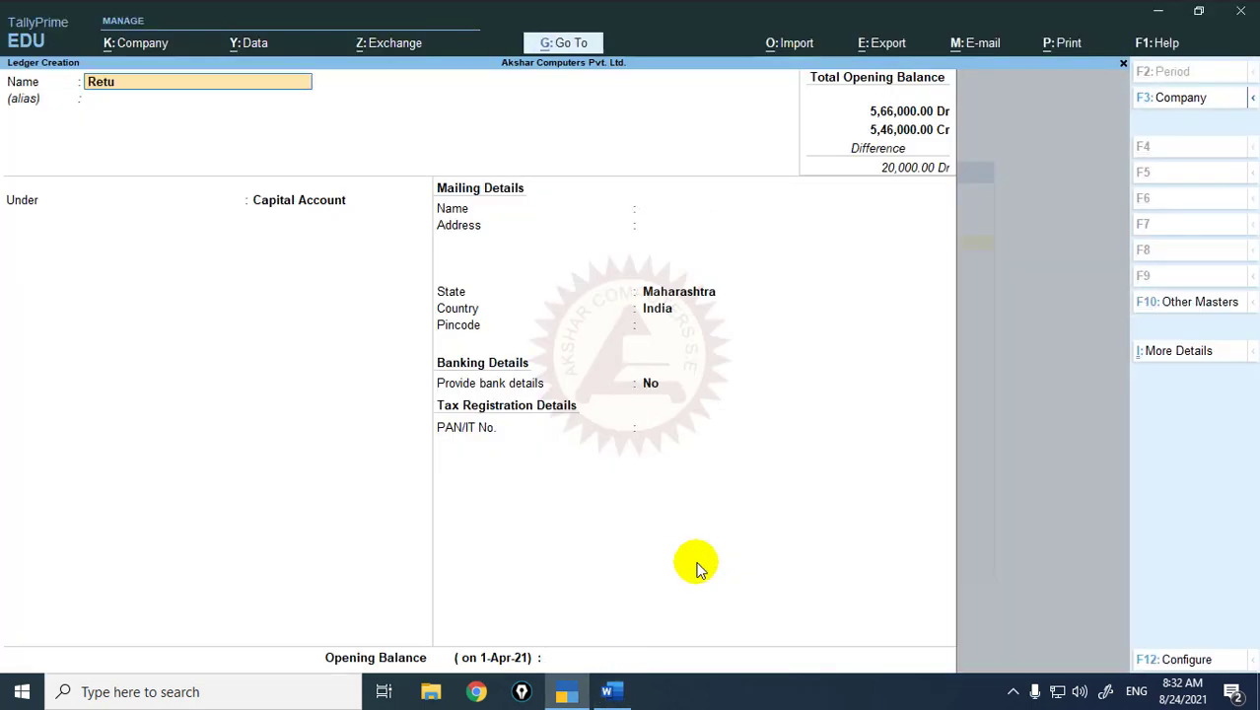
text(rn Outward a/c)
key(Return)
key(Return)
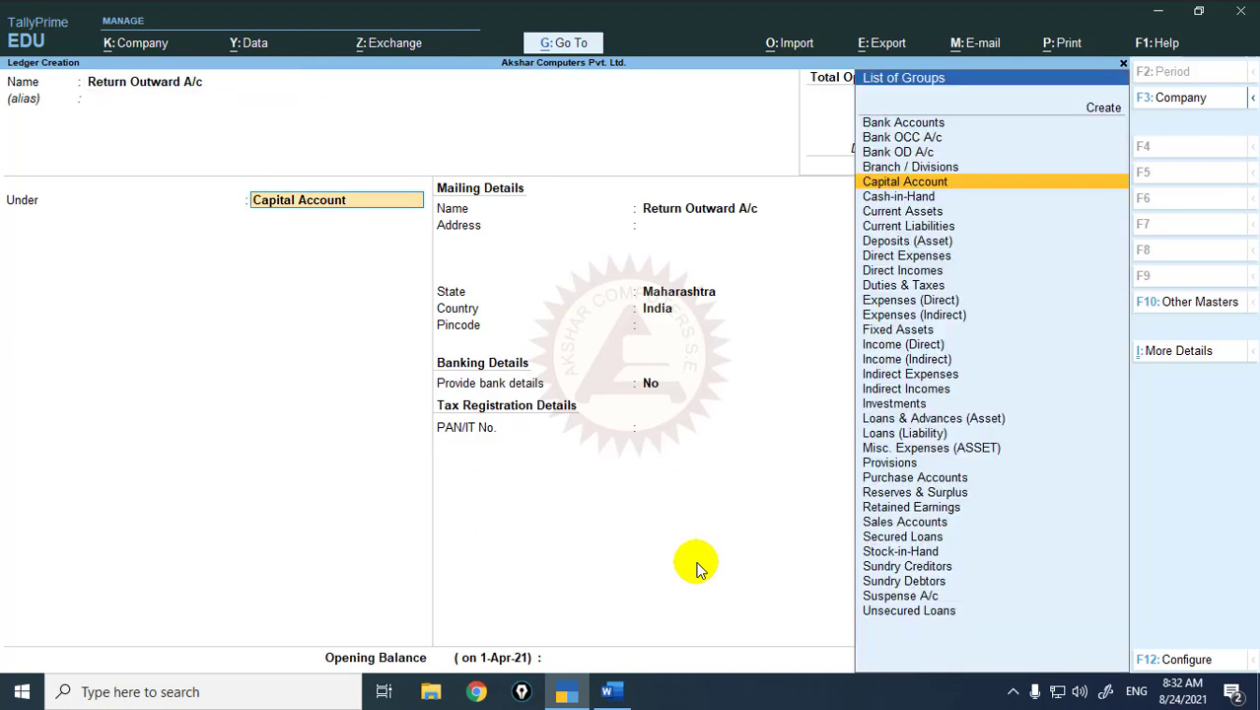
text(Purchase)
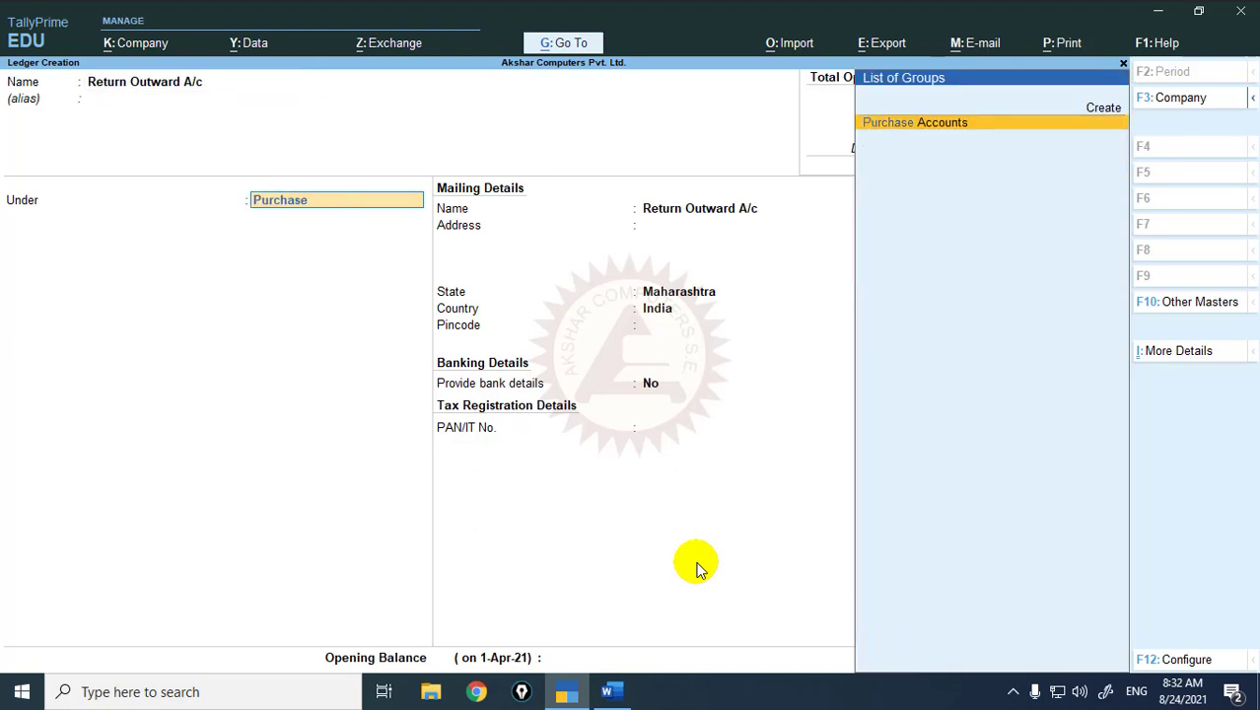
key(Return)
key(Return)
key(Return)
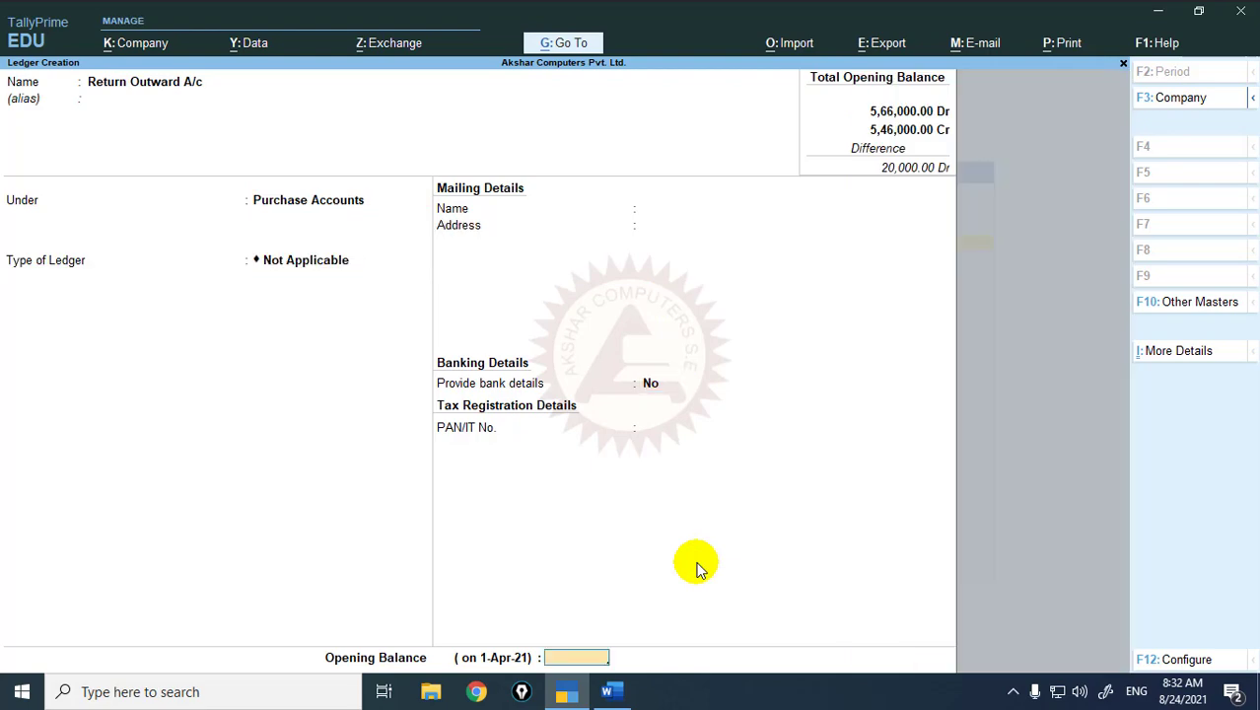
- Check the return outward amount in the Word list, set the ledger's opening balance to 6000 Cr, and save it
key(alt+Tab)
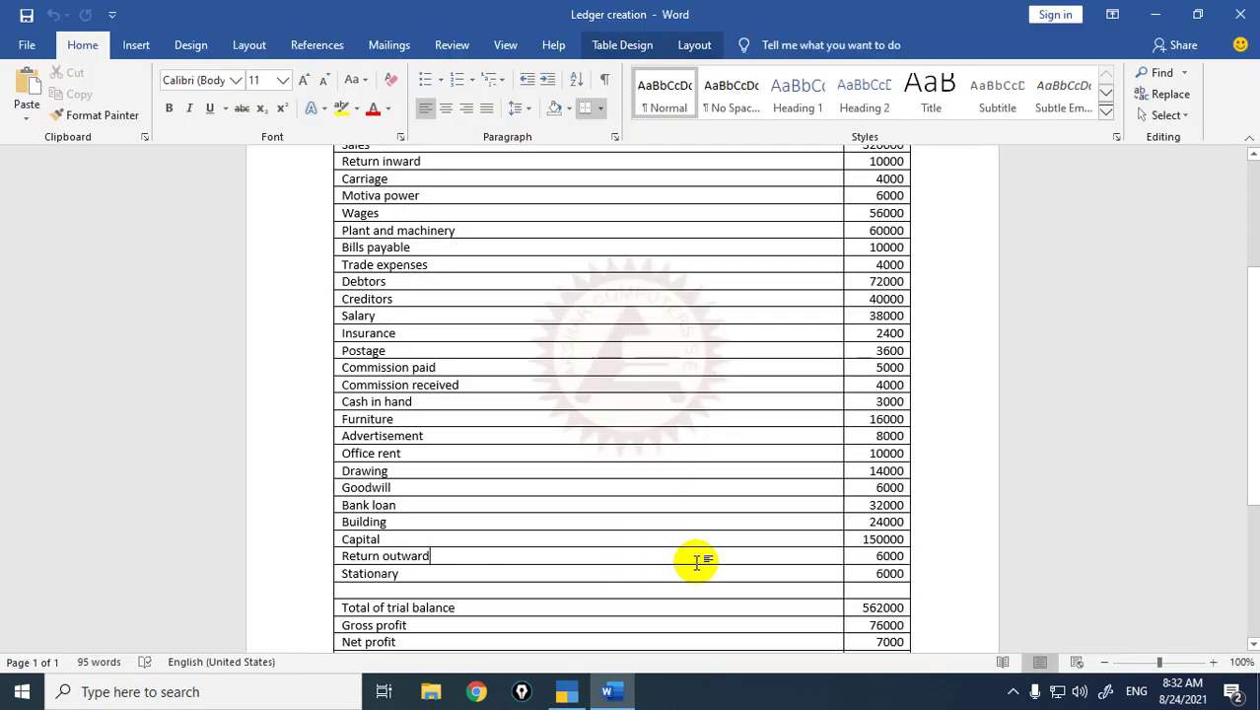
key(alt+Tab)
text(6000)
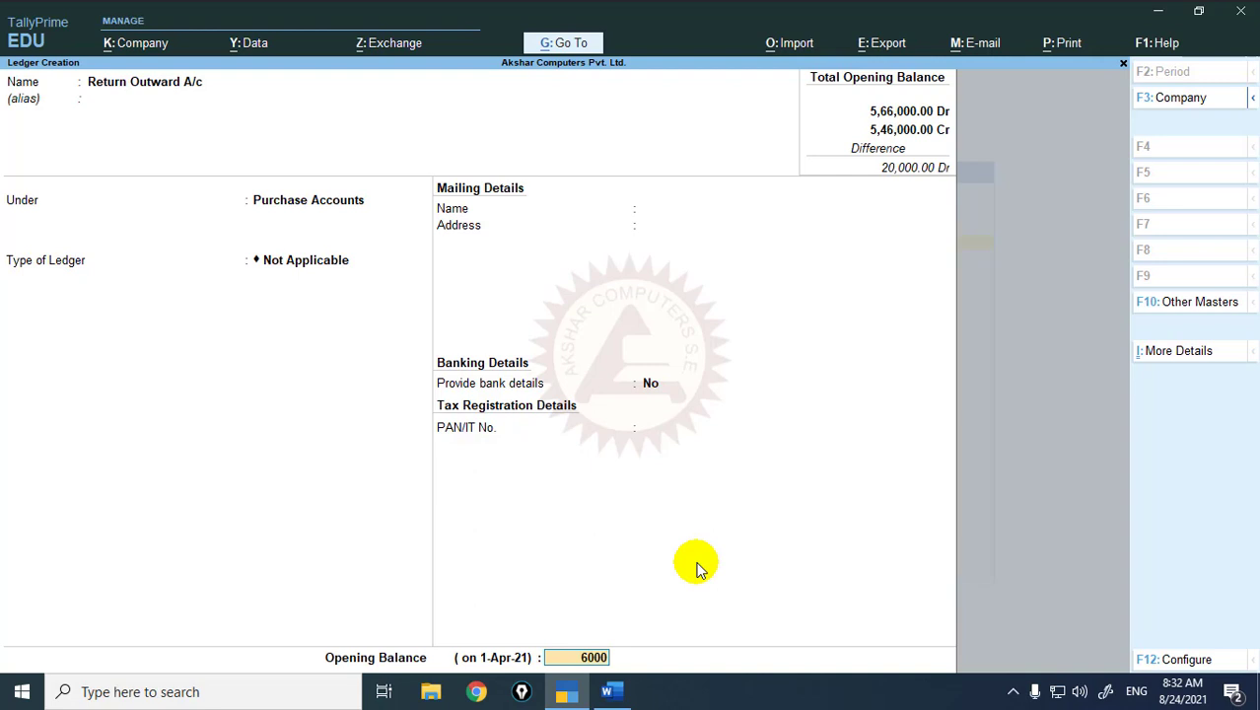
key(Return)
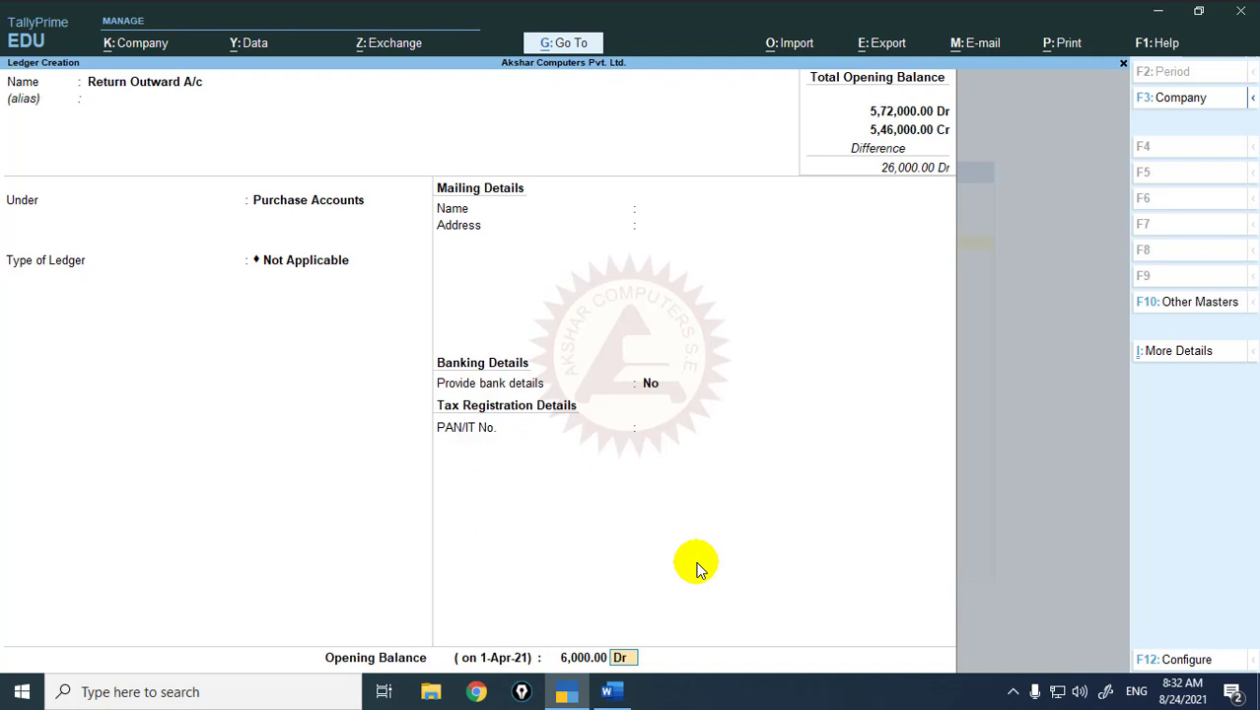
text(cr)
key(Return)
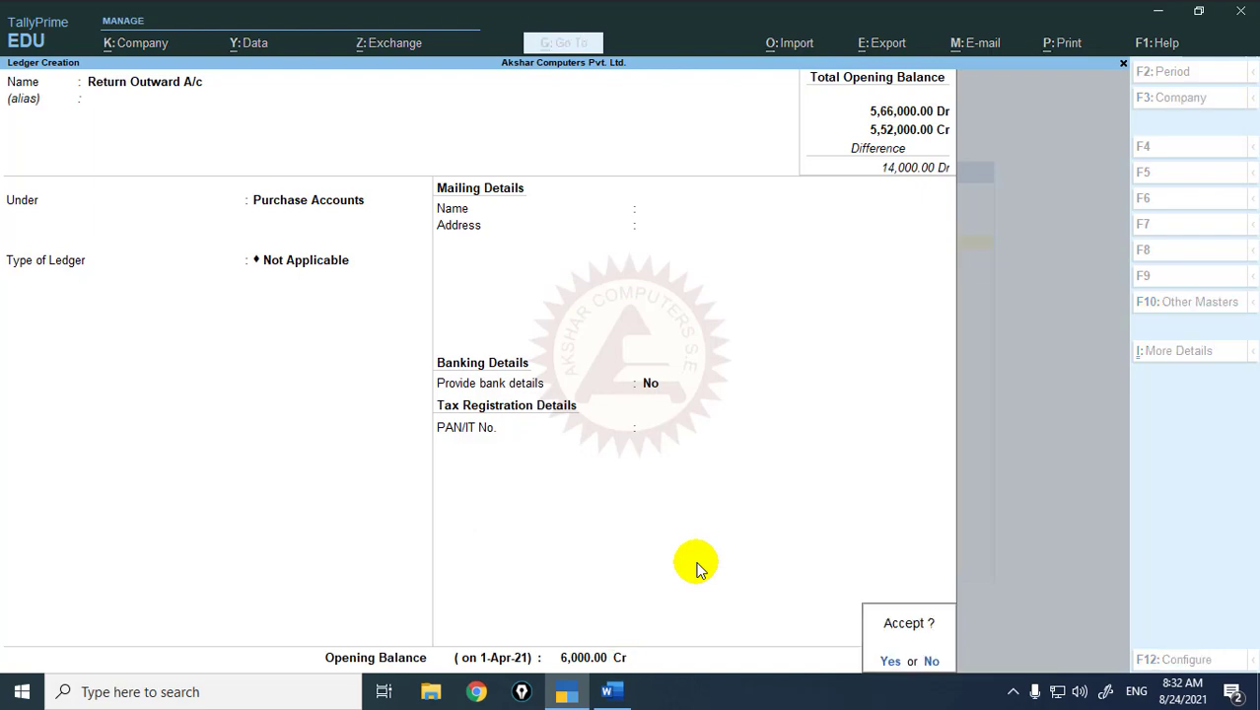
key(Return)
- Look up the row after return outward in Word and set up a TallyPrime ledger named Stationary A/c under Indirect Expenses, type Not Applicable
key(alt+Tab)
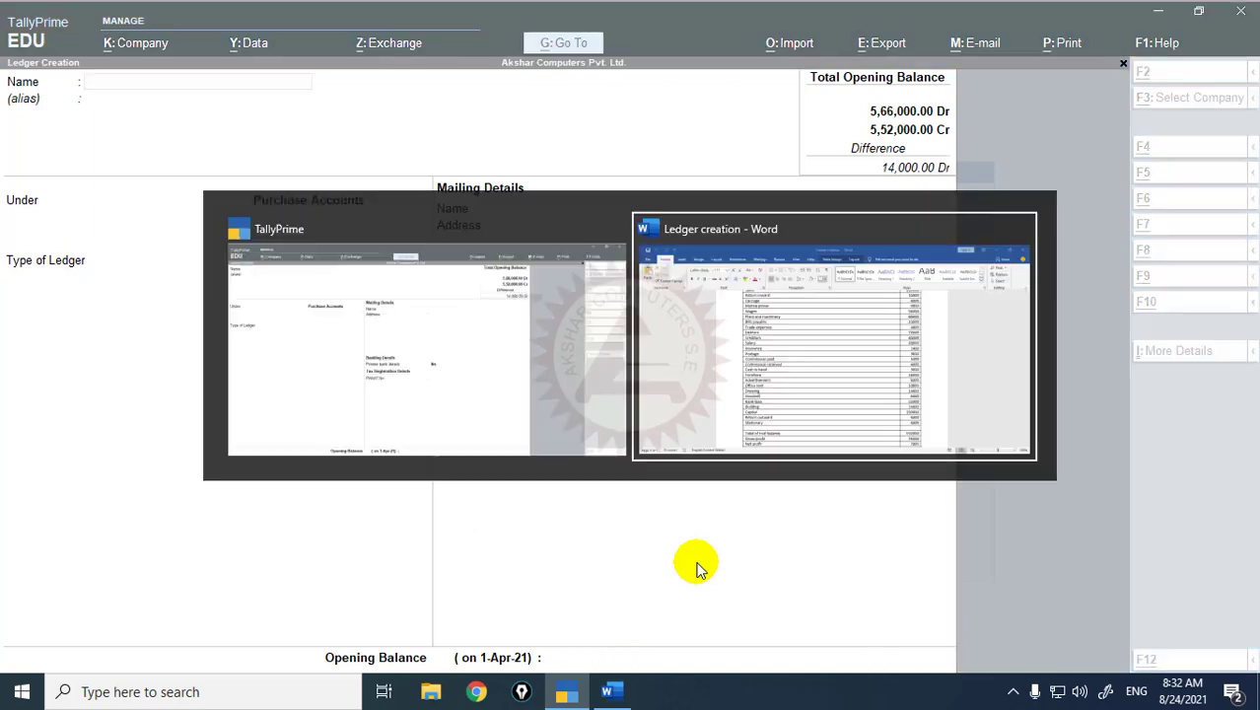
key(alt+Tab)
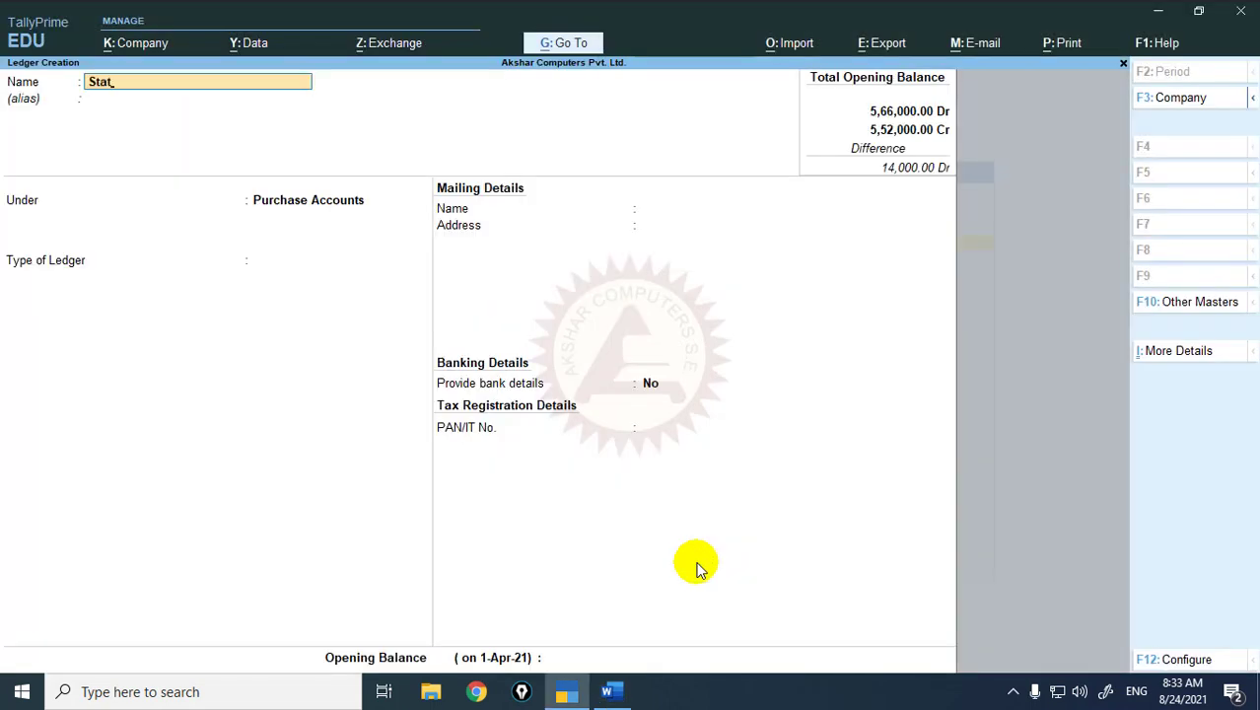
text(Stationary a/c)
key(Return)
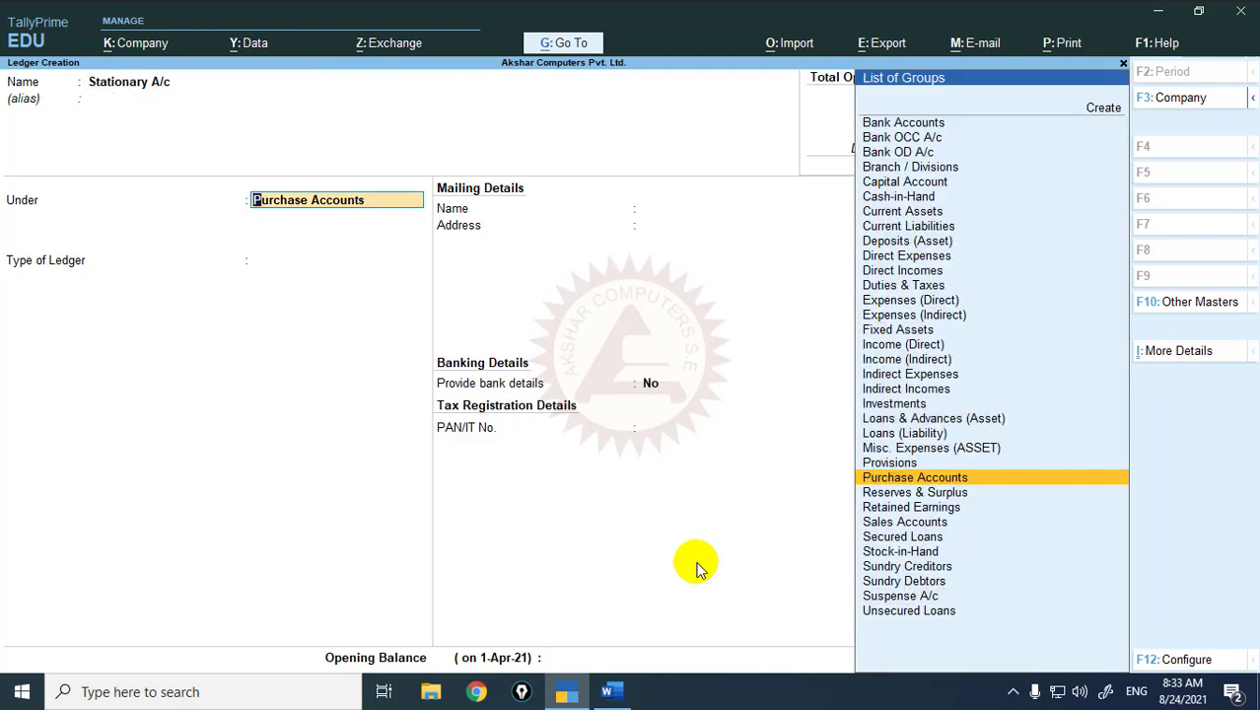
text(Indire)
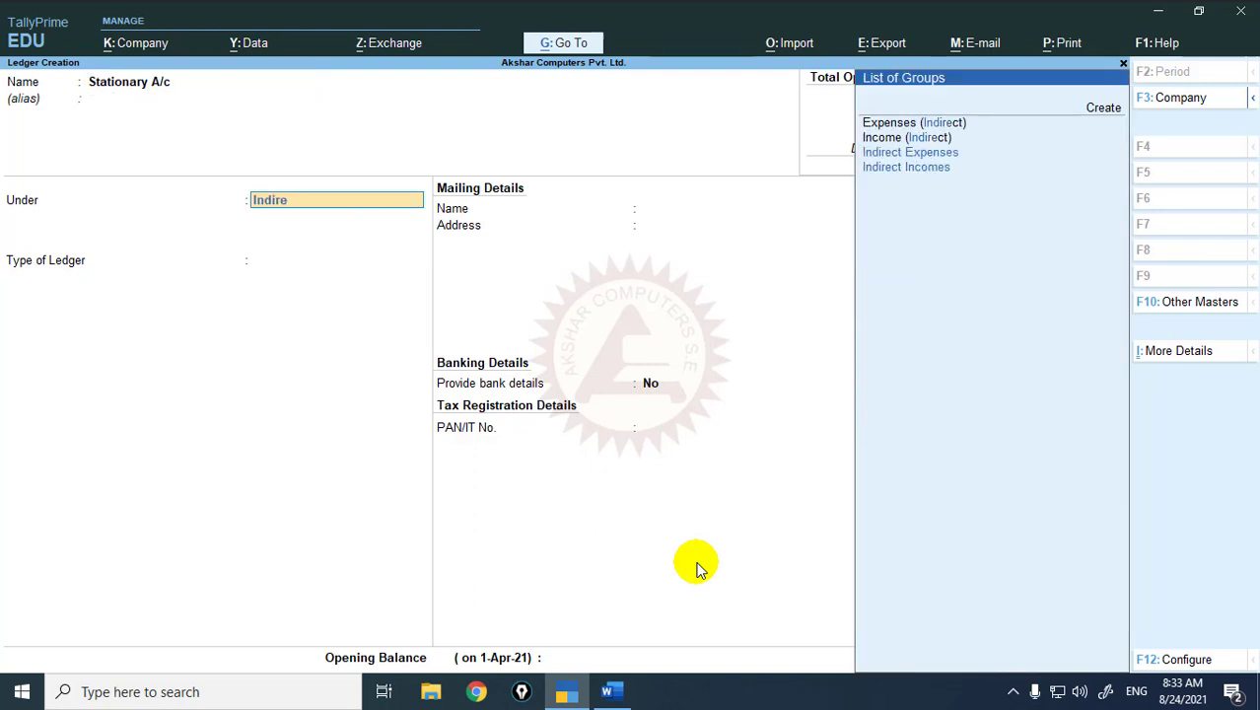
key(Return)
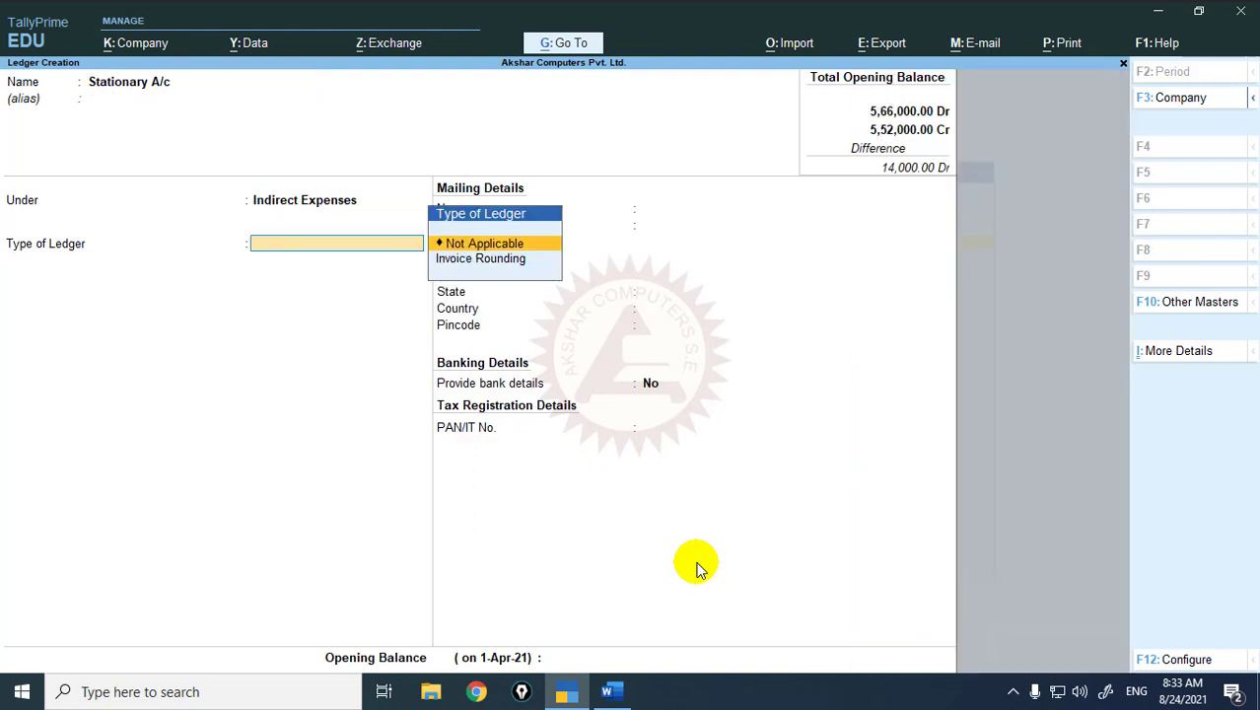
key(Return)
key(Return)
- Check the stationary amount in the Word list, set the ledger's opening balance to 6000 Dr, and save it
key(alt+Tab)
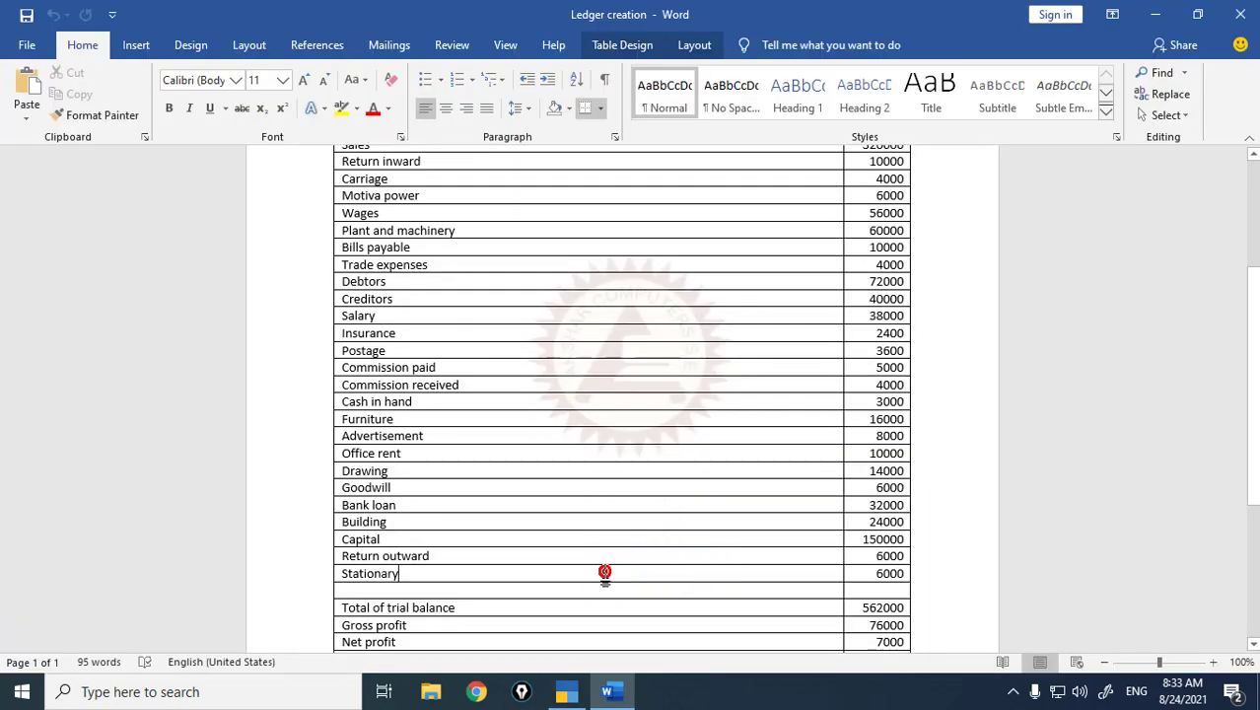
key(alt+Tab)
text(6)
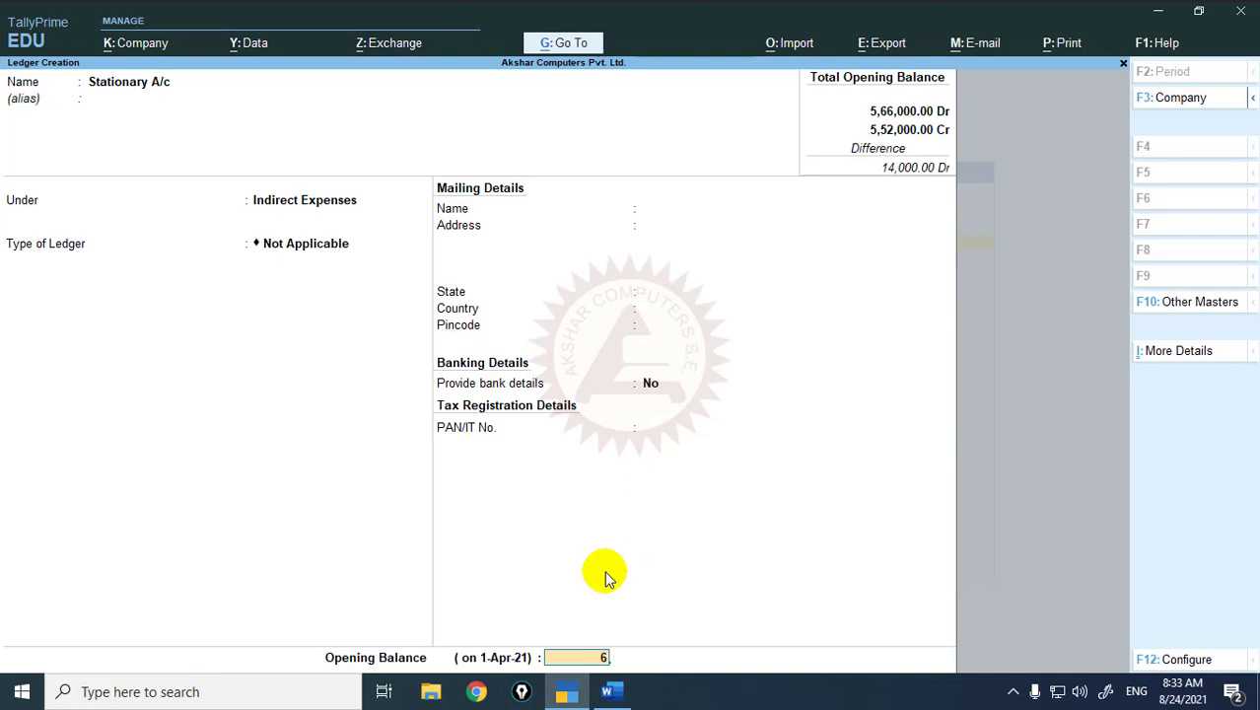
text(000)
key(Return)
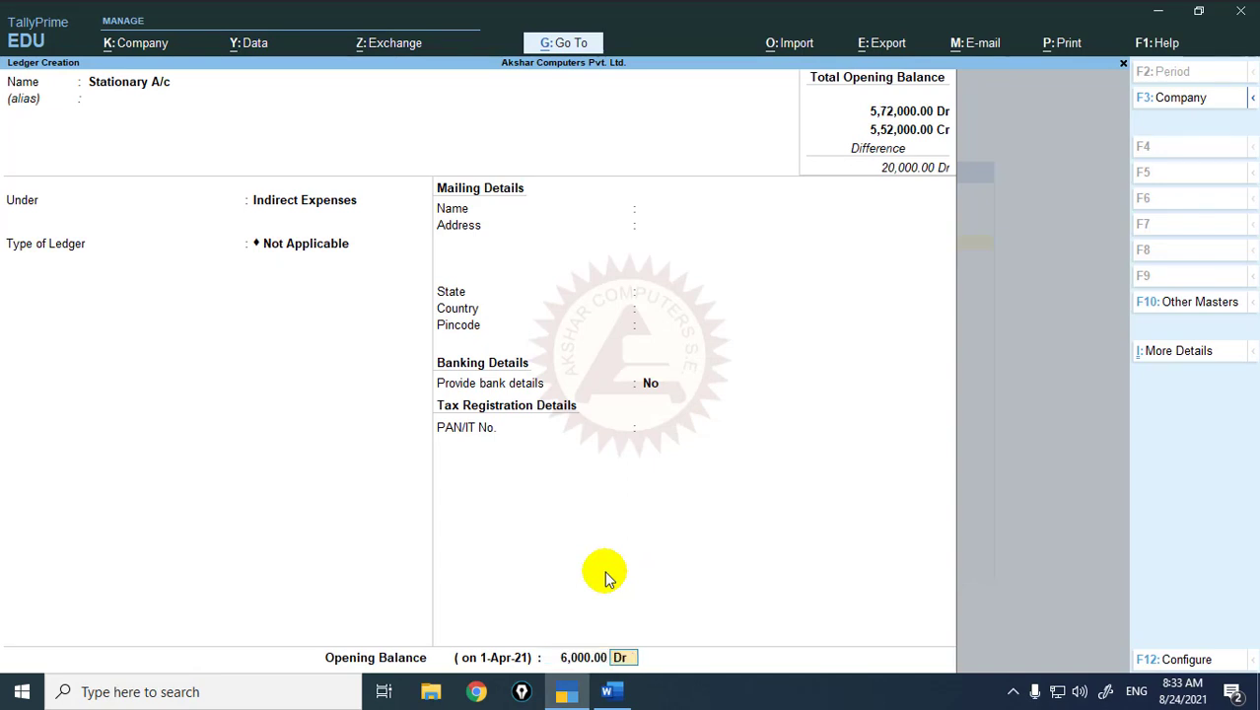
key(Return)
key(Return)
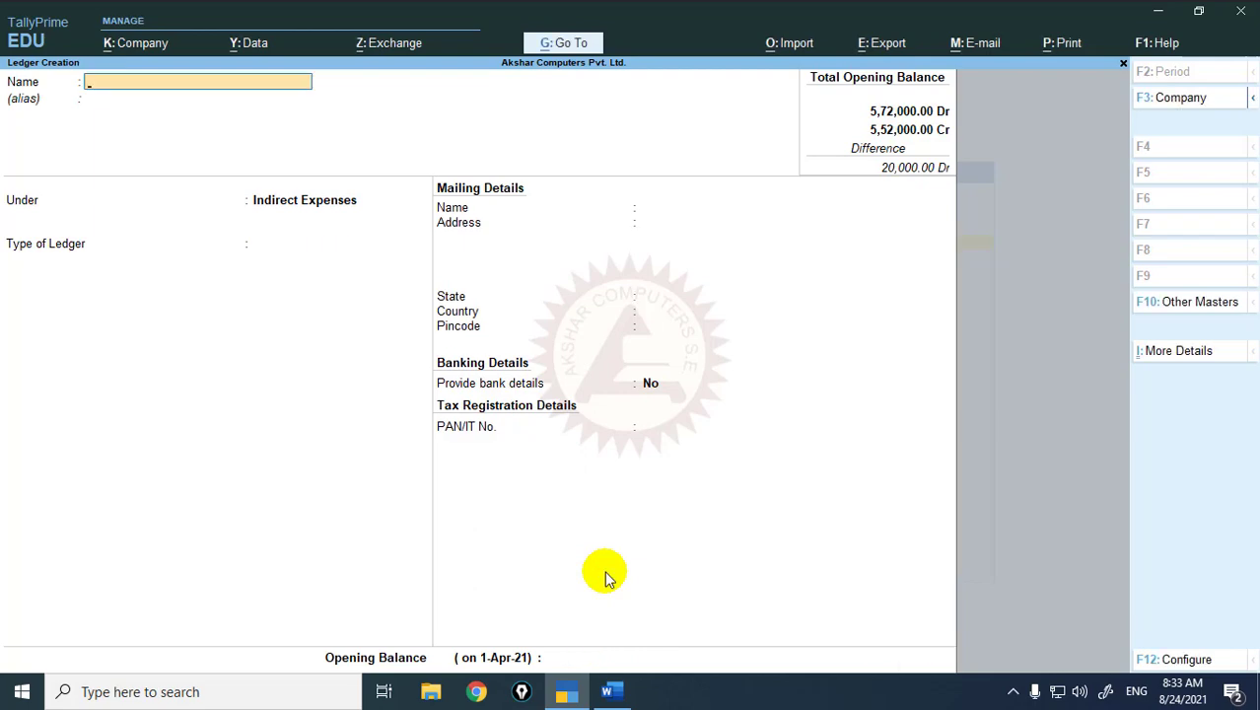
- Check the discount row in the Word list and relabel it Discount Received
key(alt+Tab)
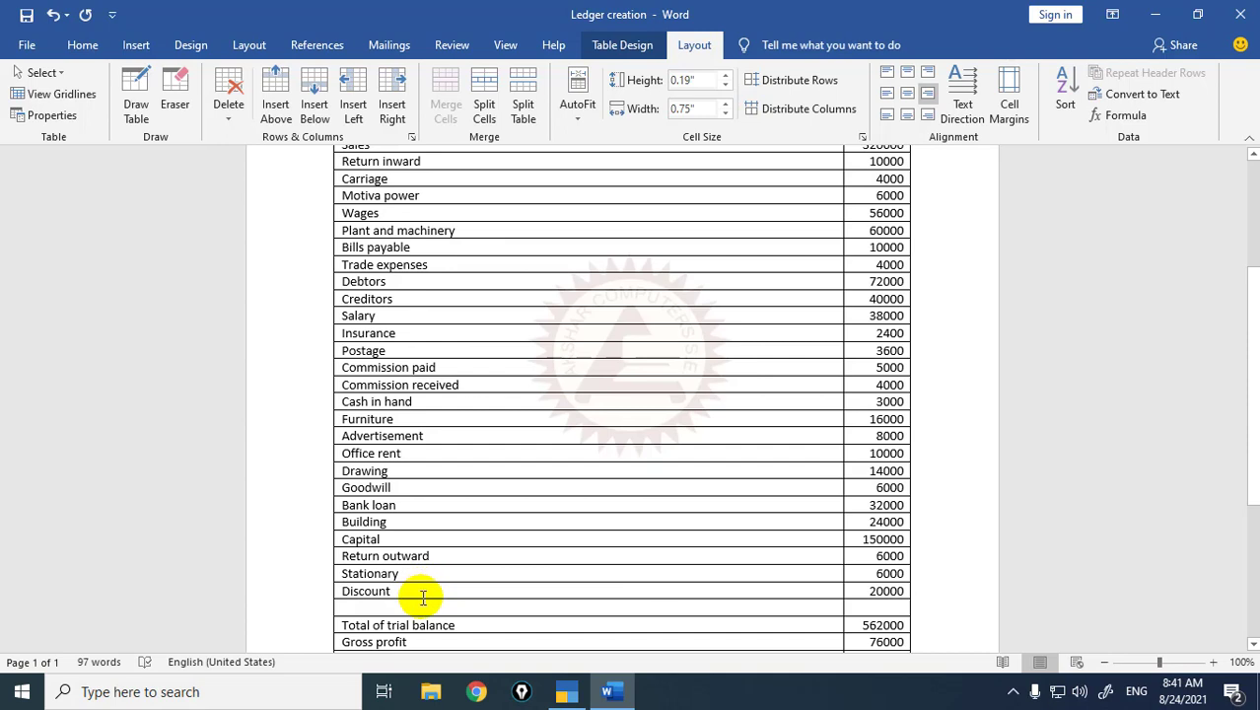
key(alt+Tab)
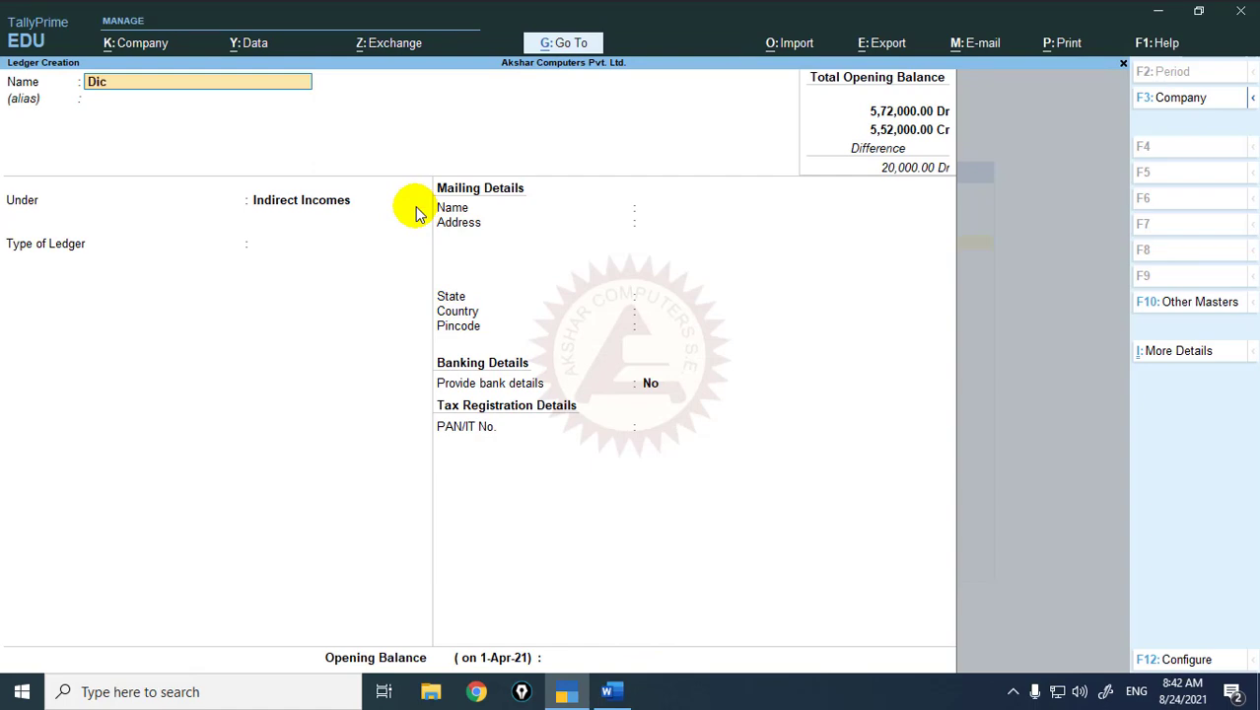
text(ount Rec)
key(alt+Tab)
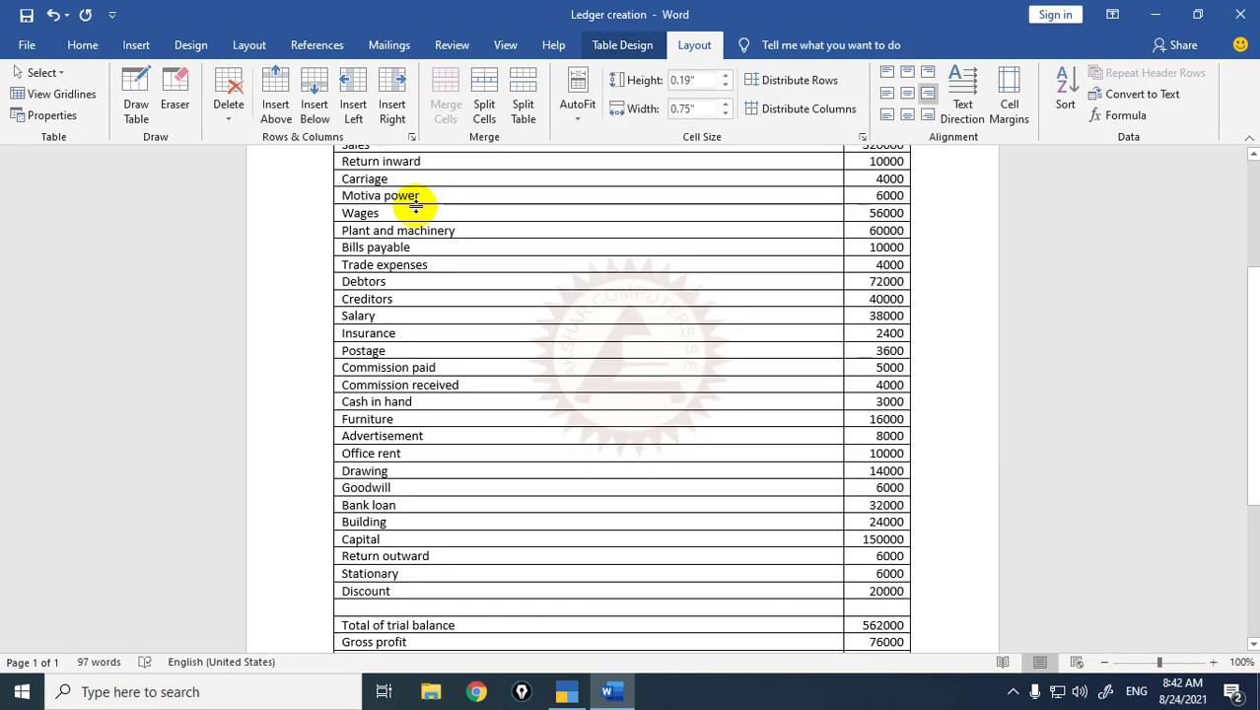
click(415, 596)
text(Received)
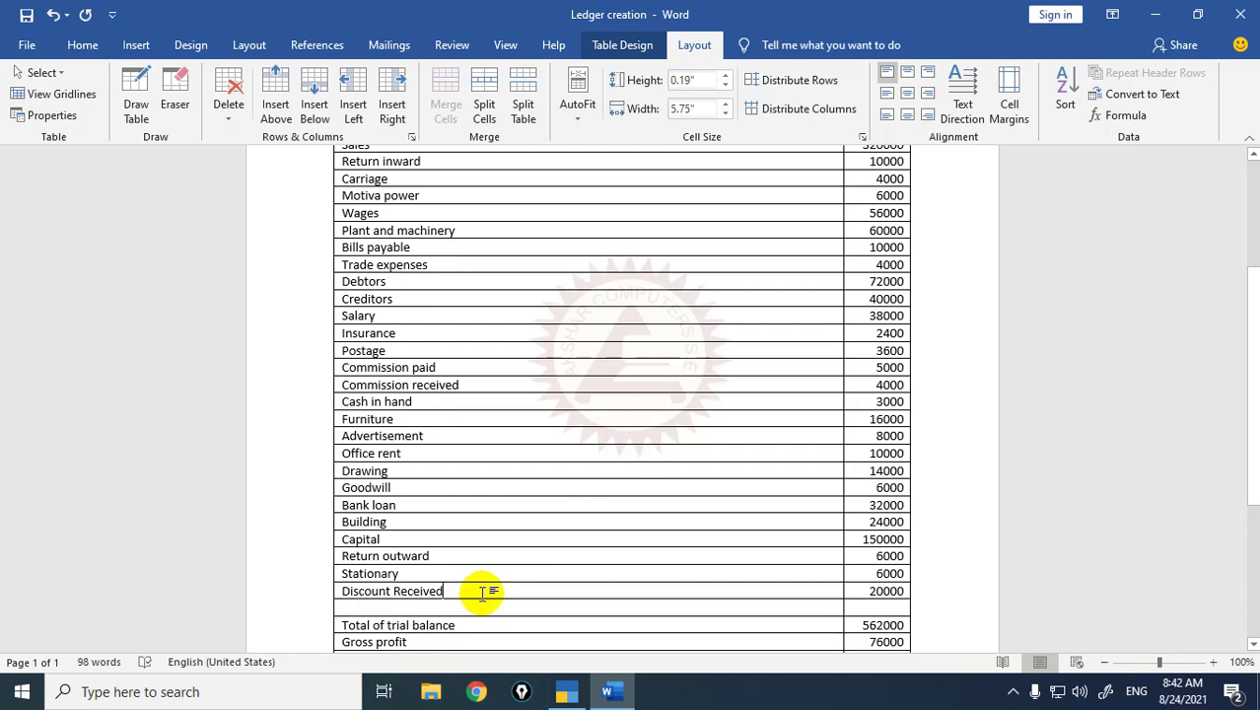
- Switch back to TallyPrime and correct the new ledger's name to Discount Received A/c
key(alt+Tab)
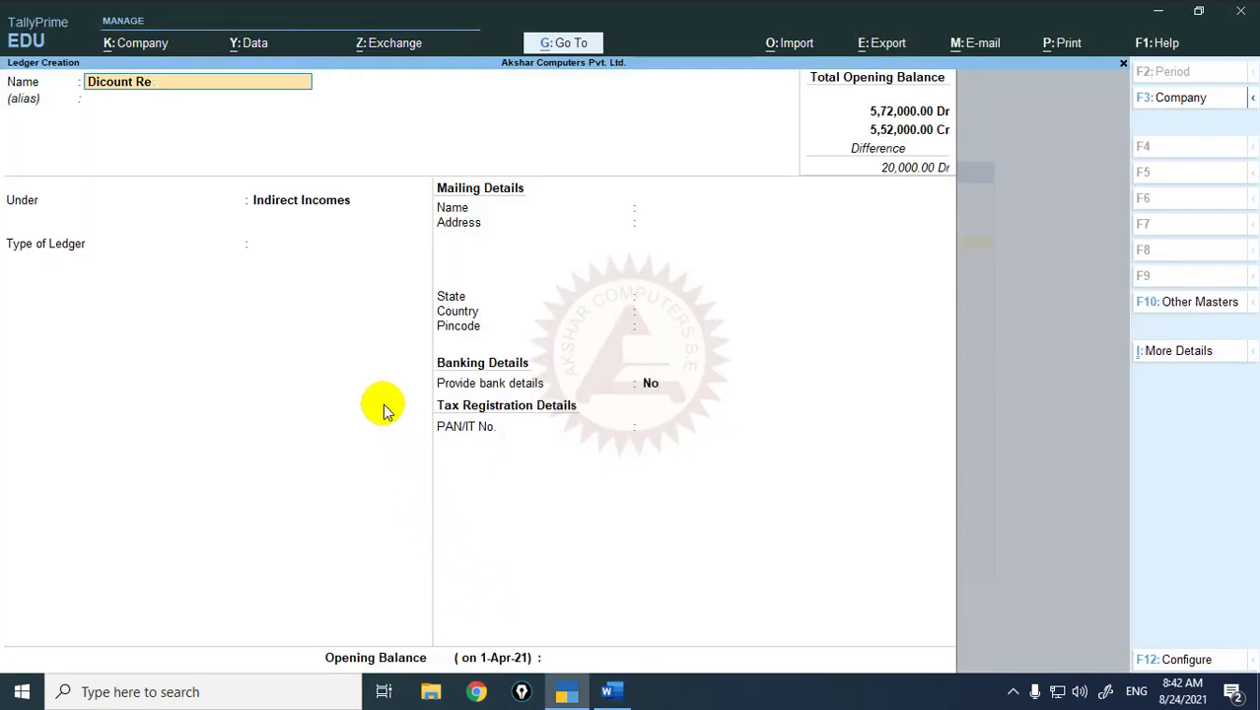
key(BackSpace)
key(BackSpace)
key(BackSpace)
key(BackSpace)
key(BackSpace)
key(BackSpace)
key(BackSpace)
key(BackSpace)
key(BackSpace)
text(iscount Received A/c)
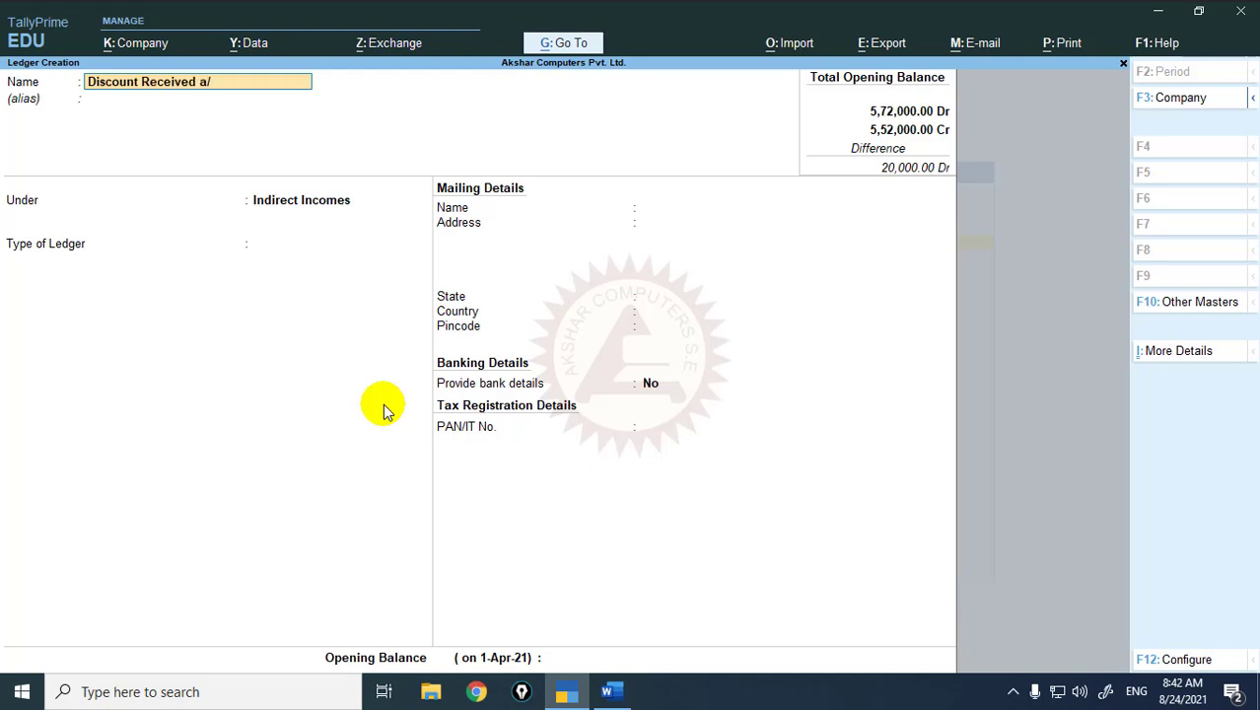
- Keep the Discount Received ledger under Indirect Incomes with ledger type Not Applicable and no bank details
key(Return)
key(Return)
key(Return)
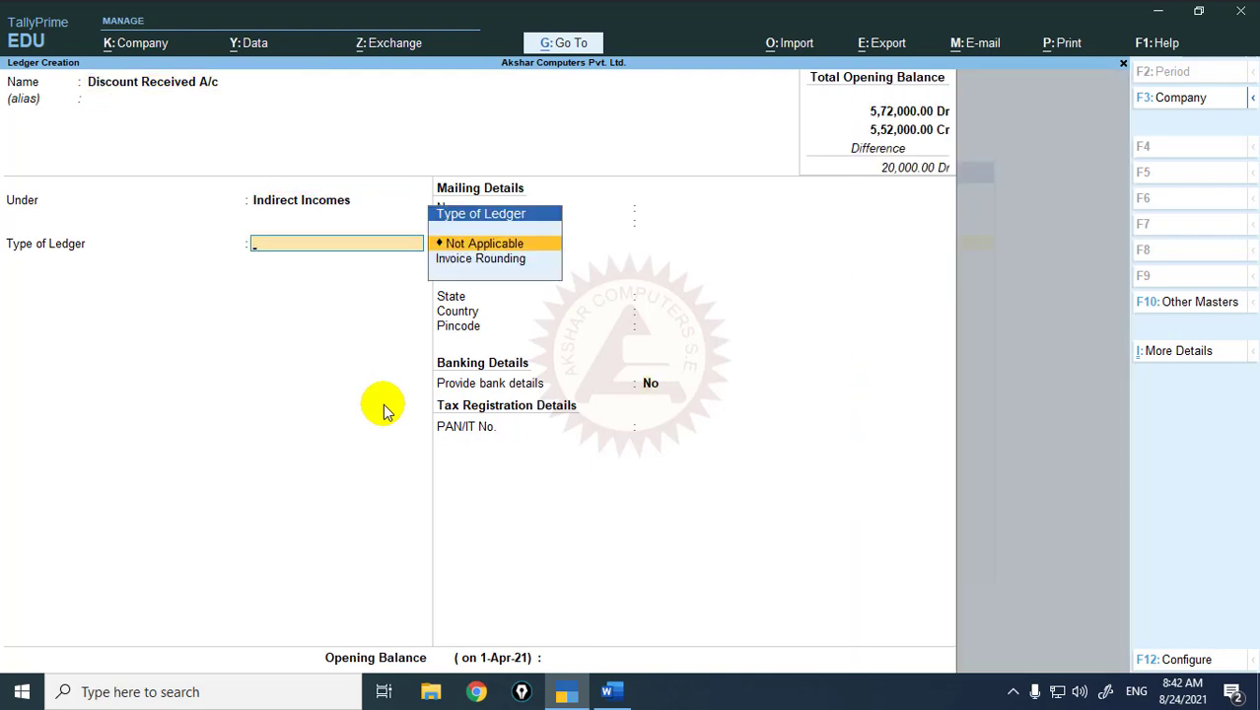
key(Return)
key(Return)
key(n)
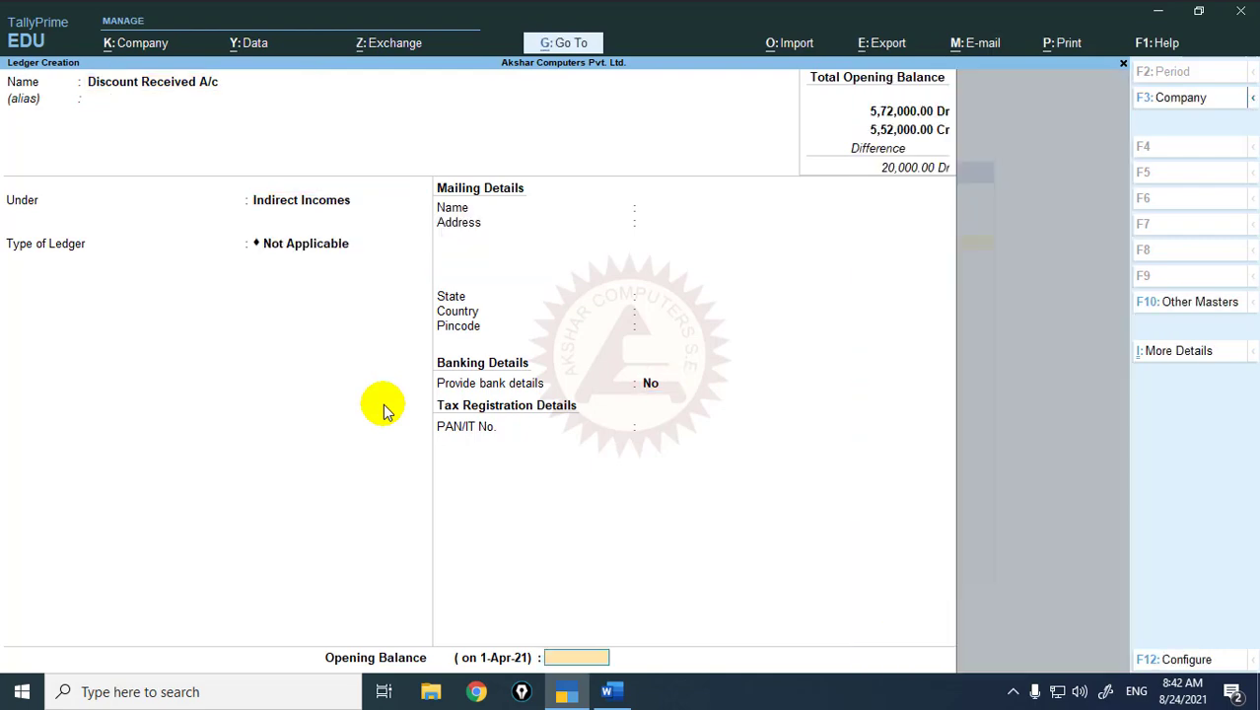
- Set the Discount Received ledger's opening balance to 20000 Cr, save it, and leave master creation for the Gateway of Tally
key(alt+Tab)
text(20000)
key(Return)
key(Return)
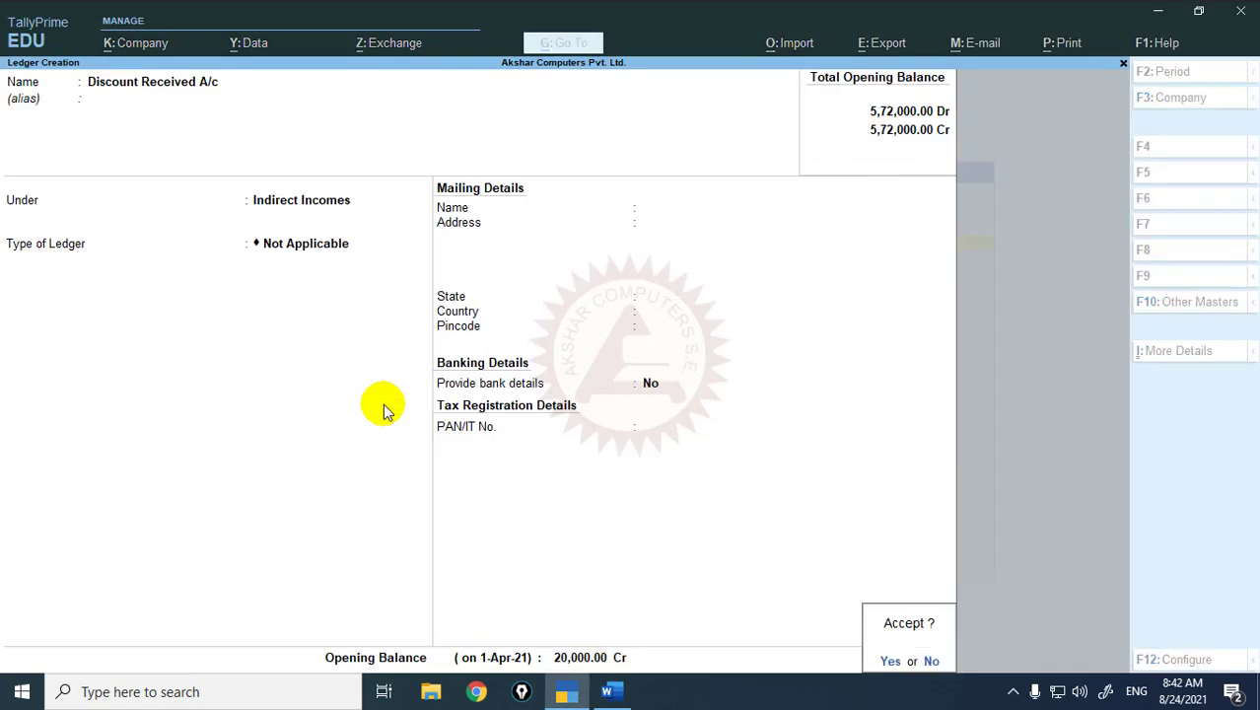
key(Return)
key(Escape)
key(Return)
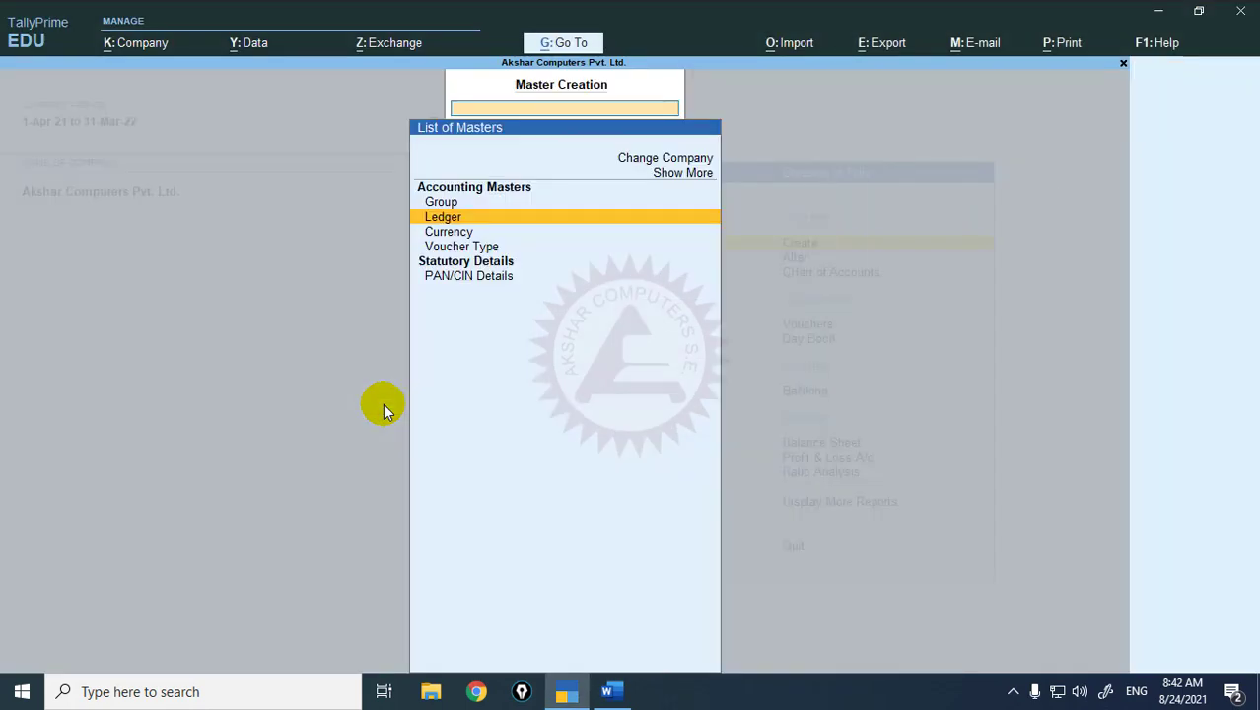
key(Escape)
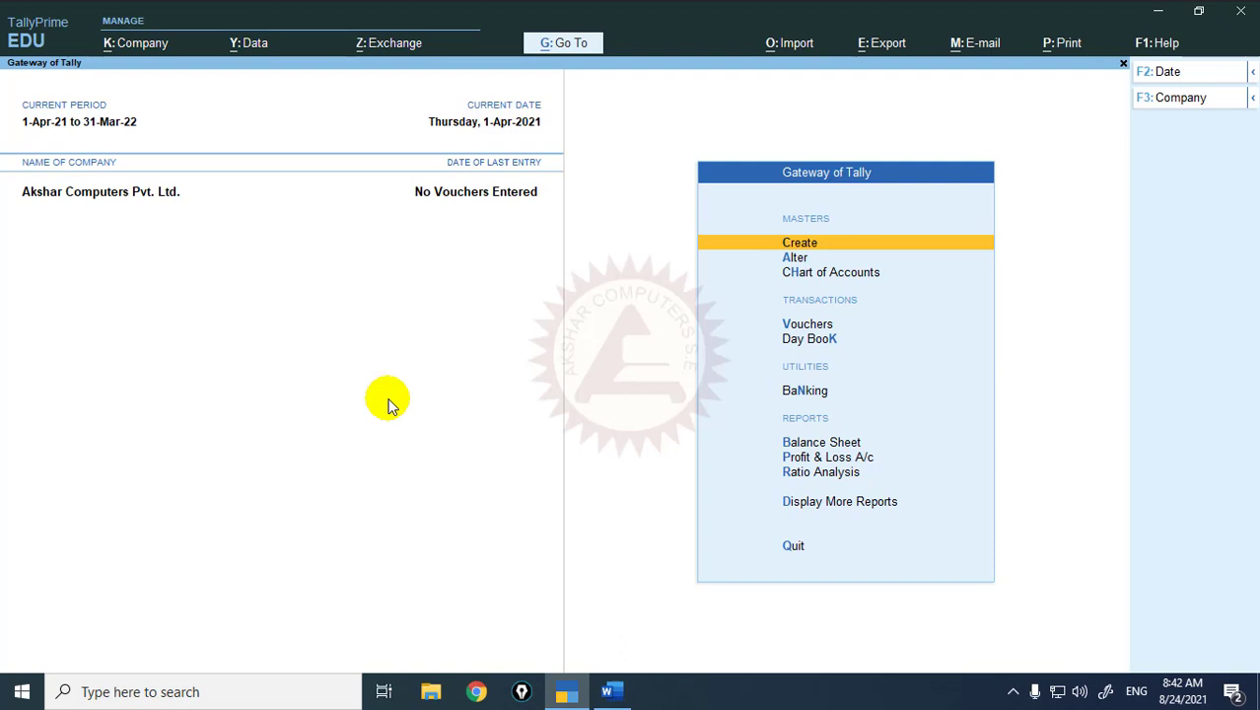
- Open the Trial Balance report and expand it to the detailed view with the ledgers under each group
key(d)
key(Return)
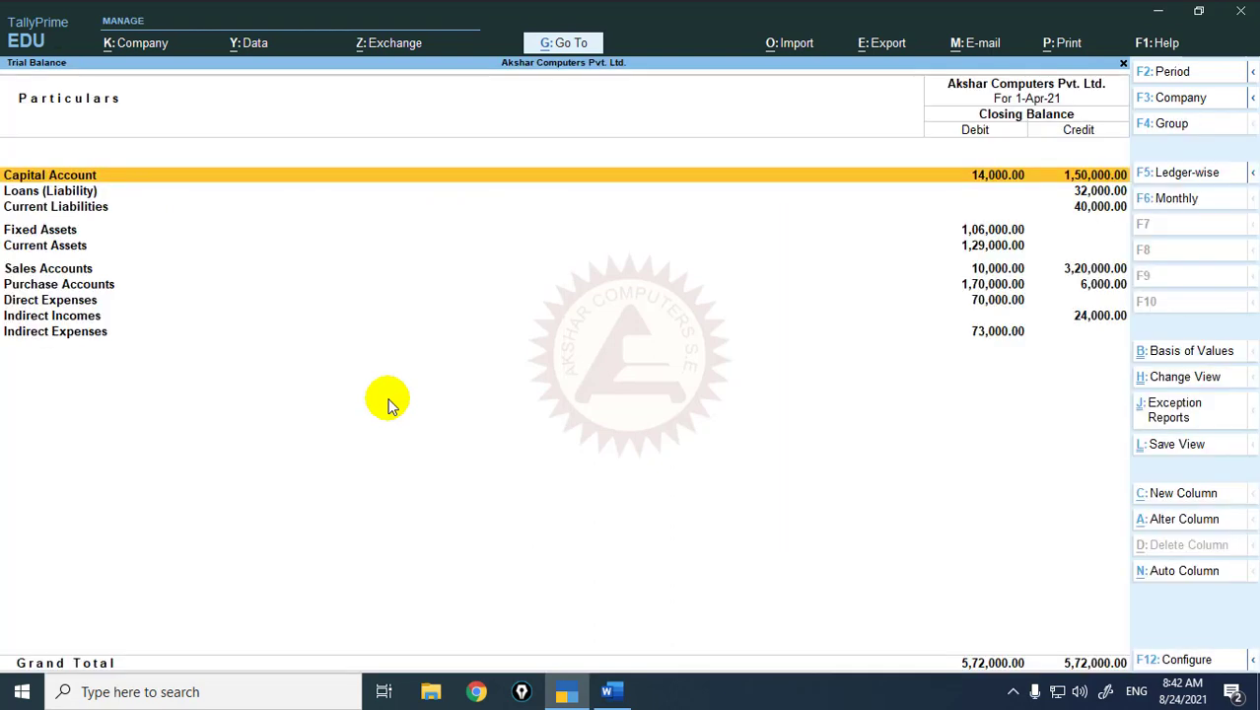
key(alt+F5)
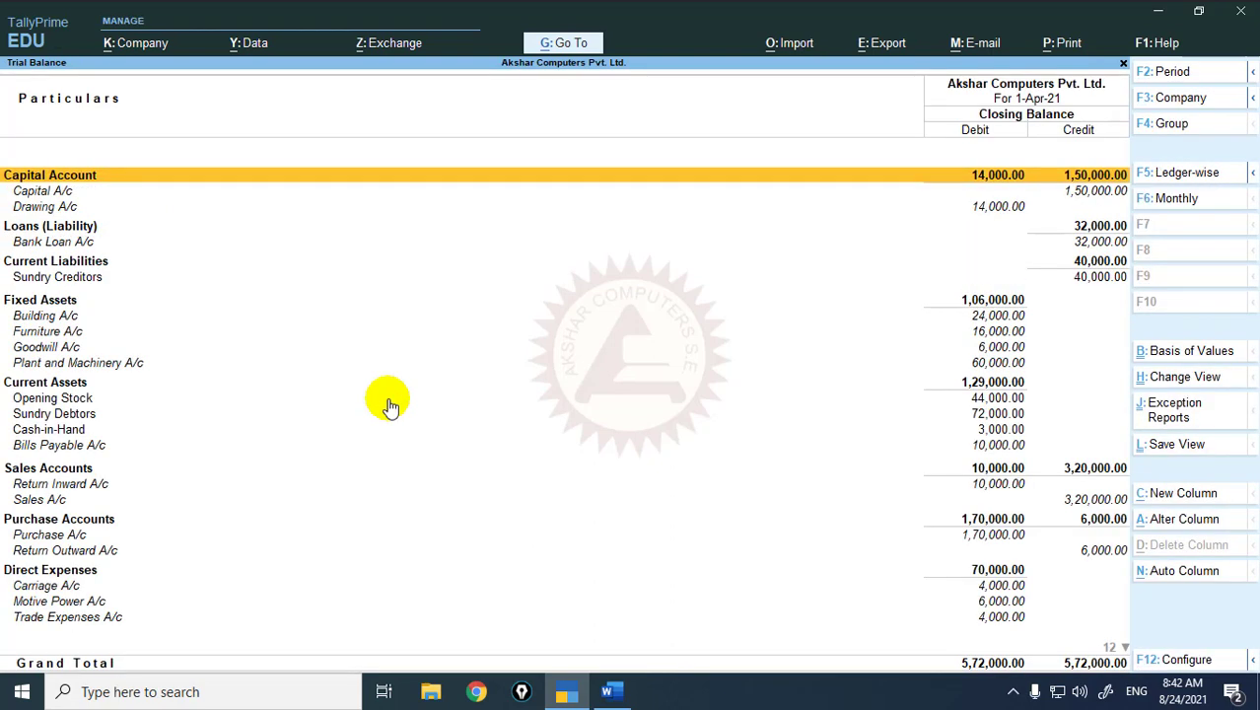
- Examine the ledger balances in the detailed Trial Balance down to Stationary A/c, then return to the Gateway of Tally
key(Down)
key(Down)
key(Down)
key(Down)
key(Down)
key(Down)
key(Down)
key(Down)
key(Down)
key(Down)
key(Down)
key(Down)
key(Down)
key(Down)
key(Down)
key(Down)
key(Down)
key(Down)
key(Down)
key(Down)
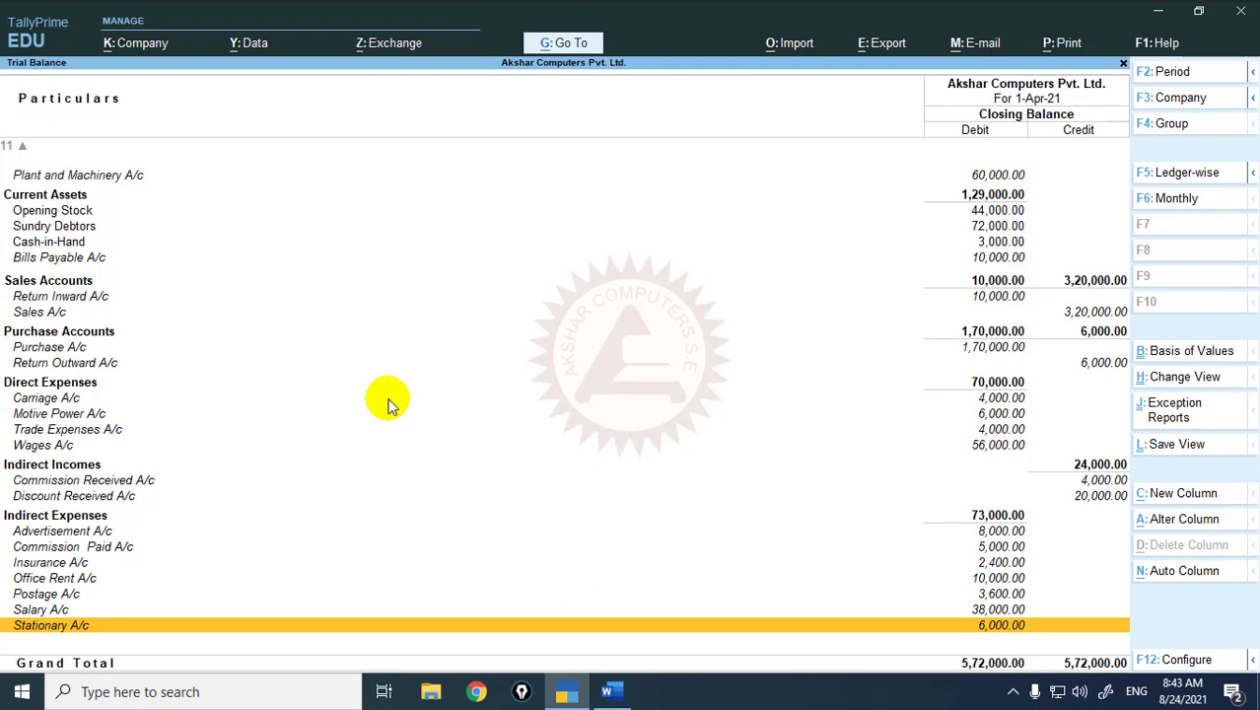
key(Escape)
key(Escape)
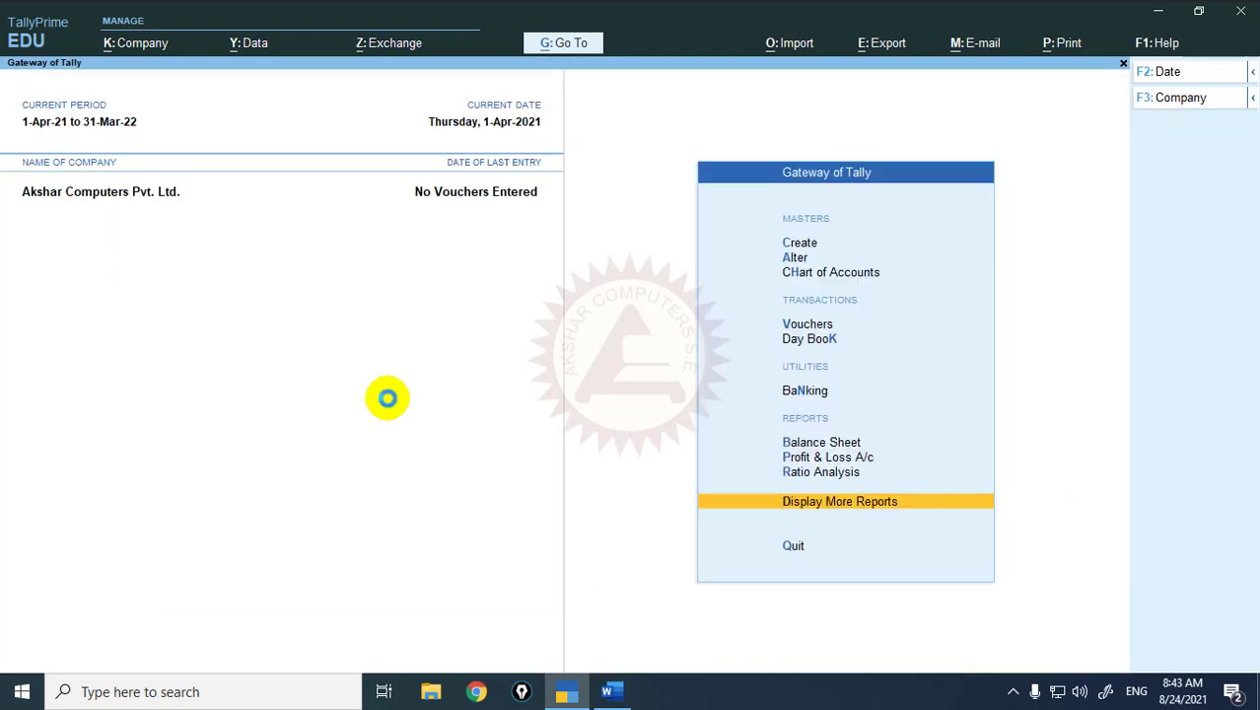
- Open the detailed Profit & Loss A/c, compare its gross profit, net profit and total with the Word problem set, and return to the Gateway of Tally
key(p)
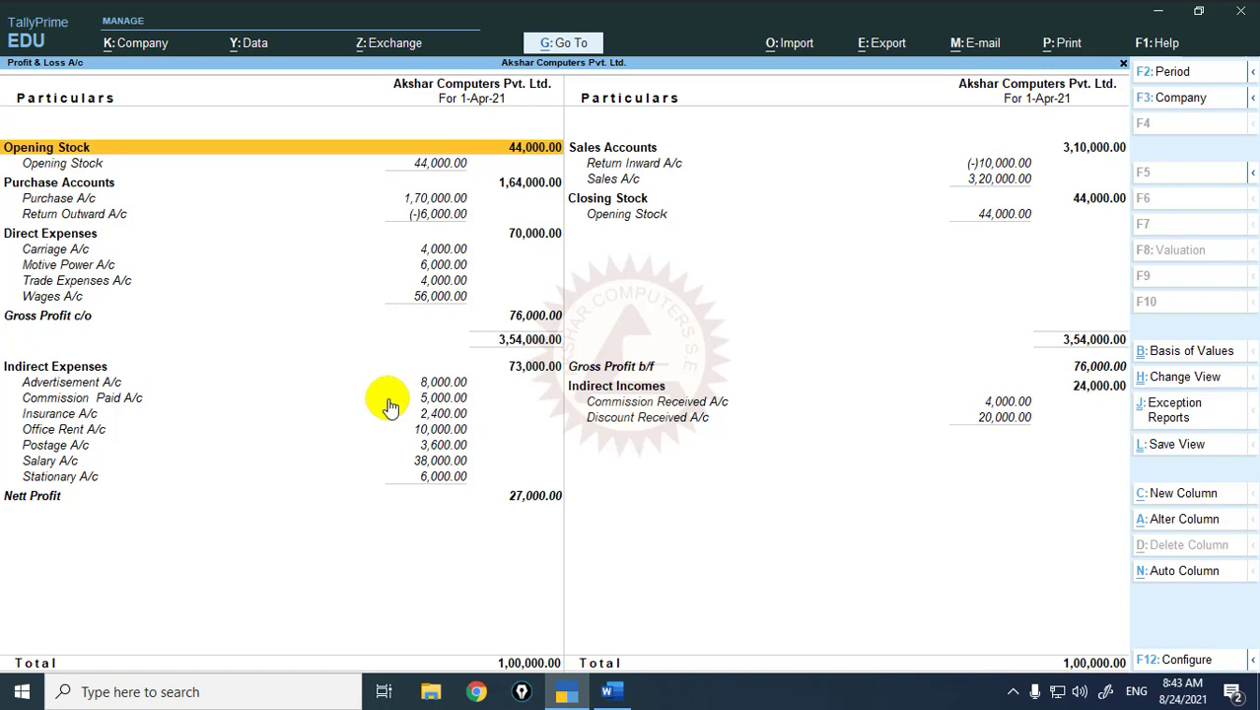
key(alt)
key(alt+Tab)
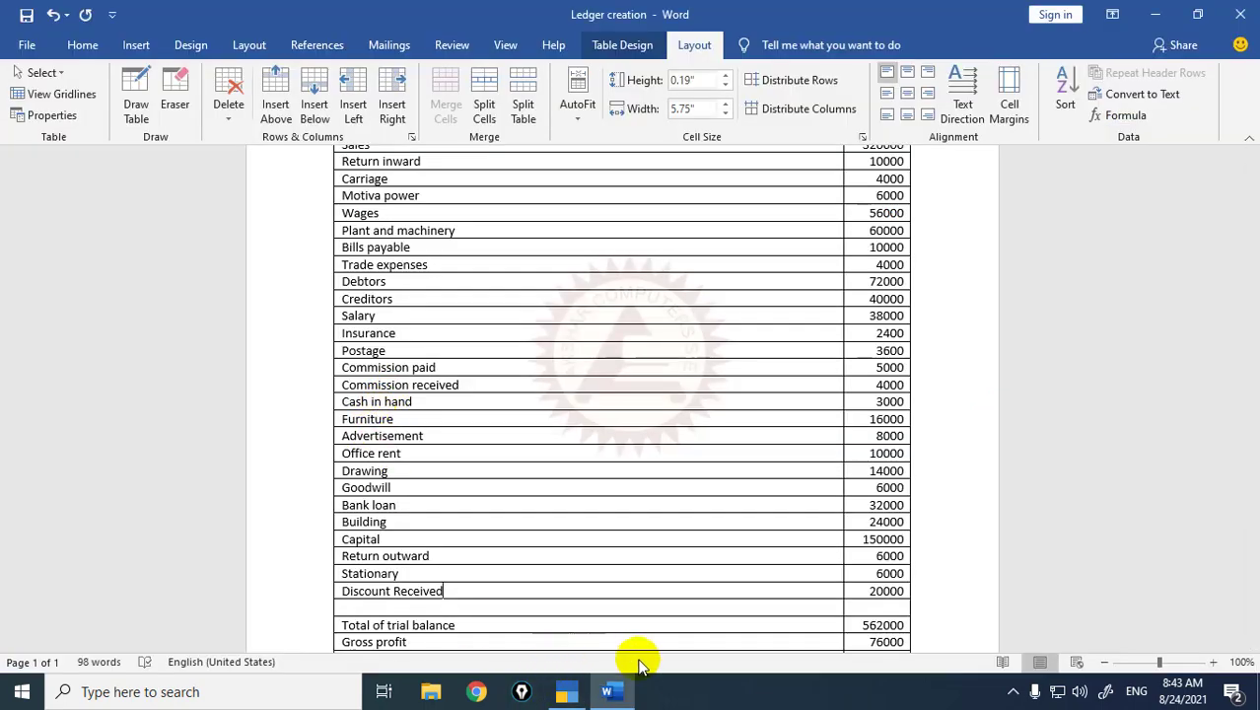
scroll(848, 591, down, 3)
key(alt+Tab)
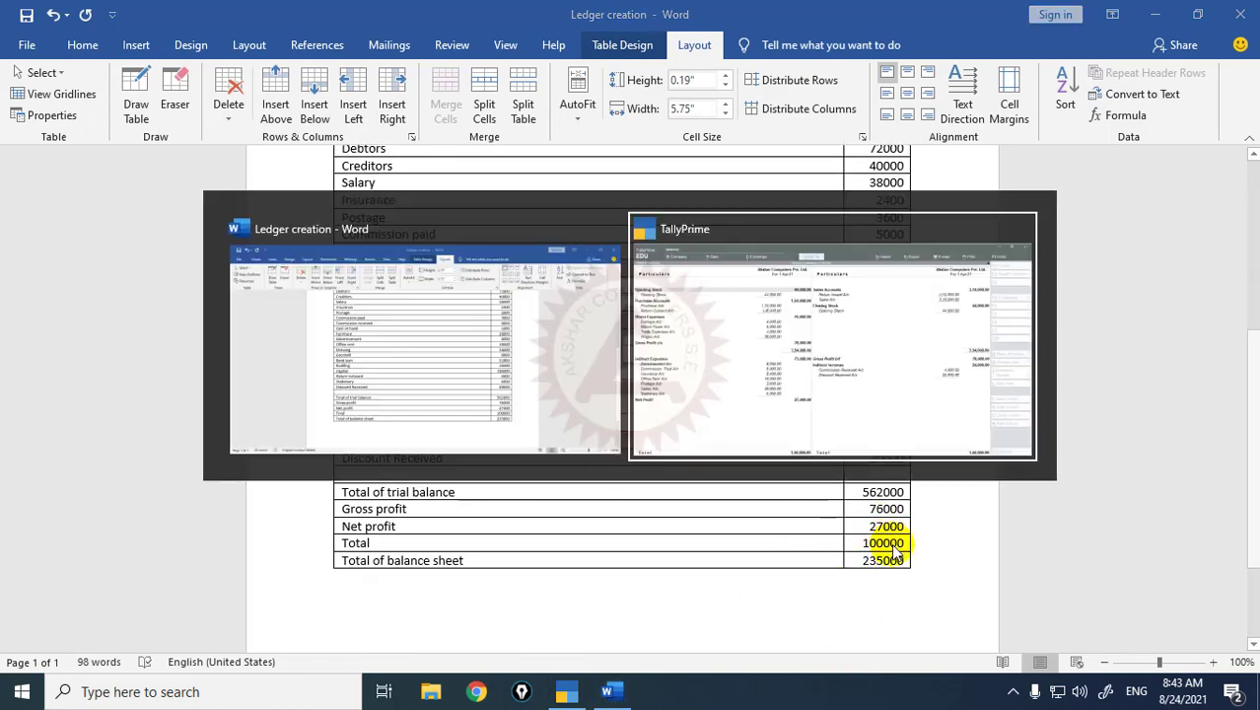
key(alt+Tab)
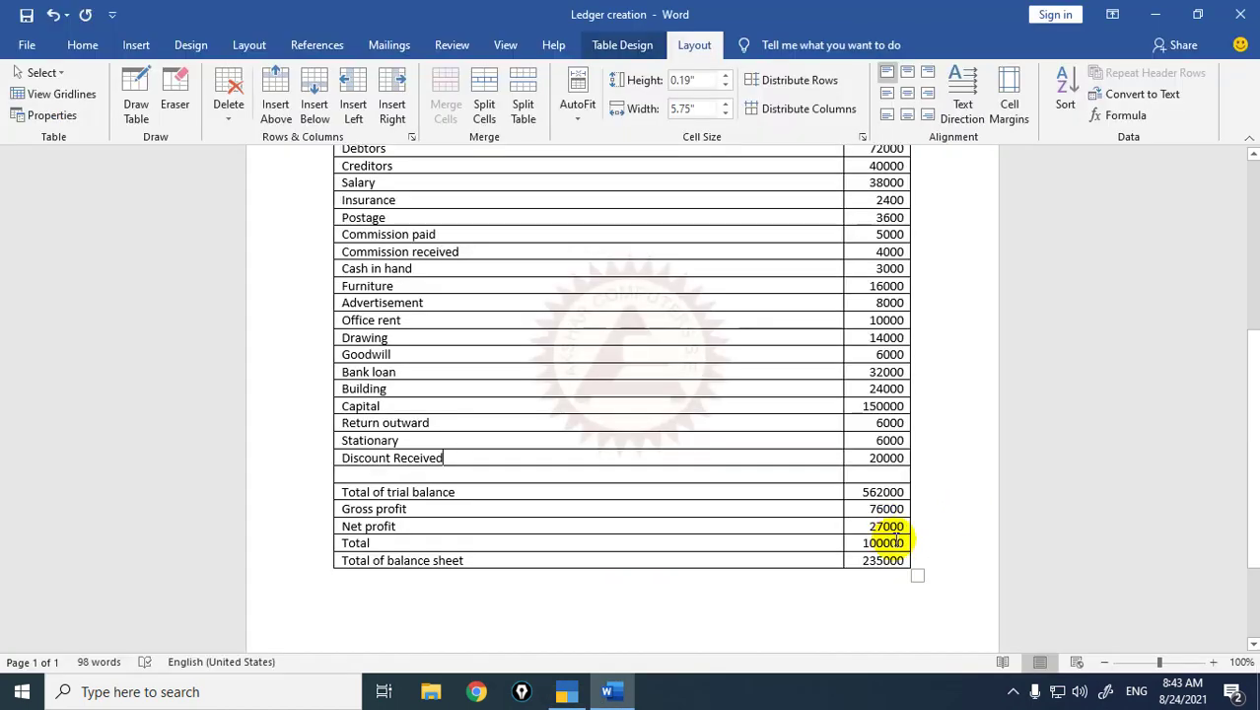
key(alt+Tab)
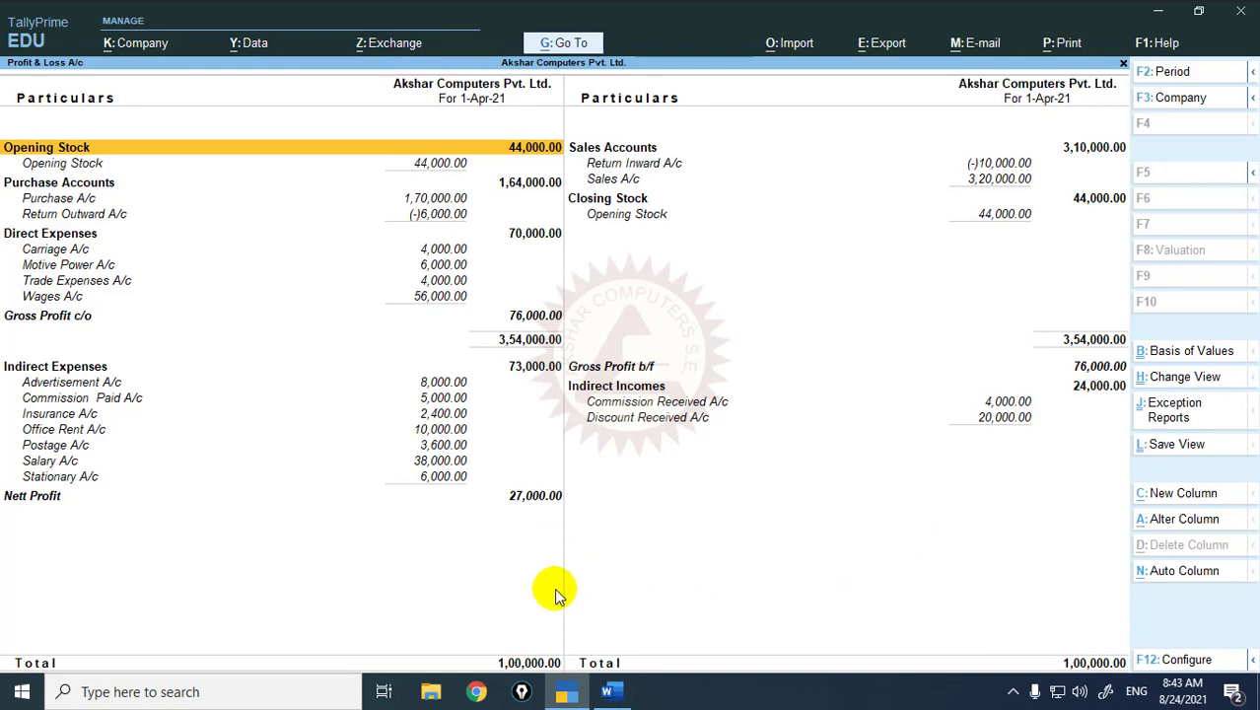
key(alt+Tab)
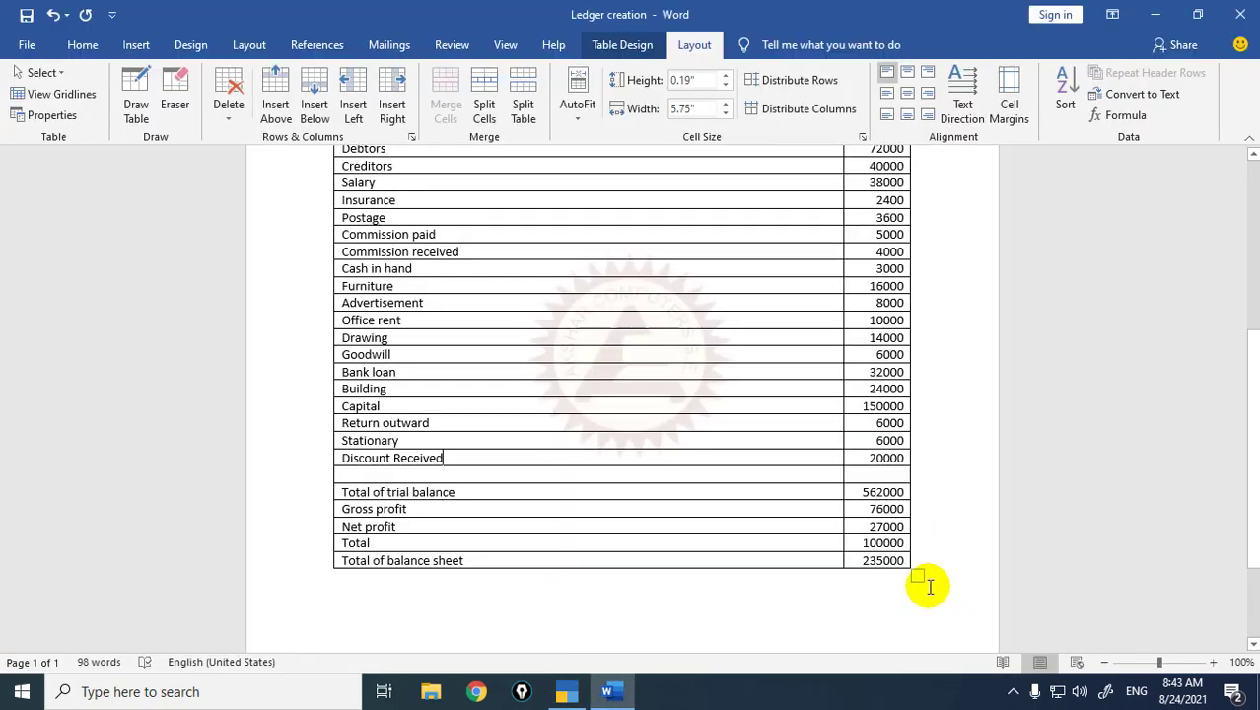
key(alt+Tab)
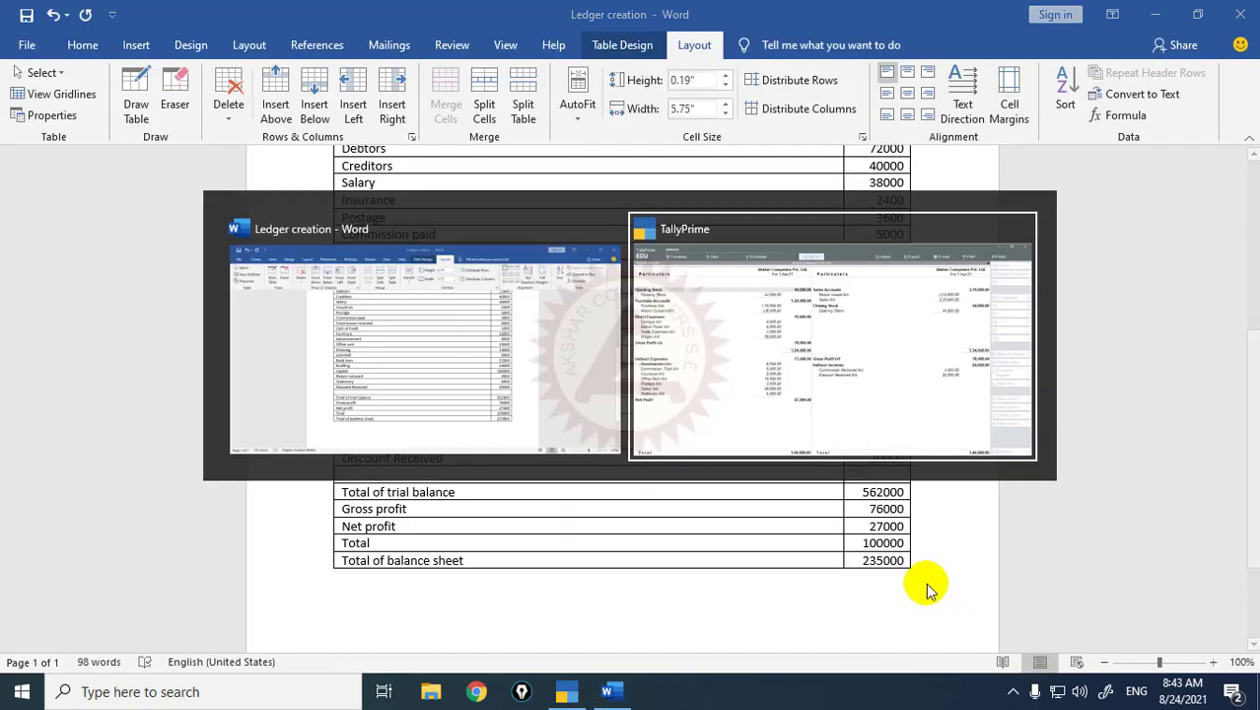
key(Escape)
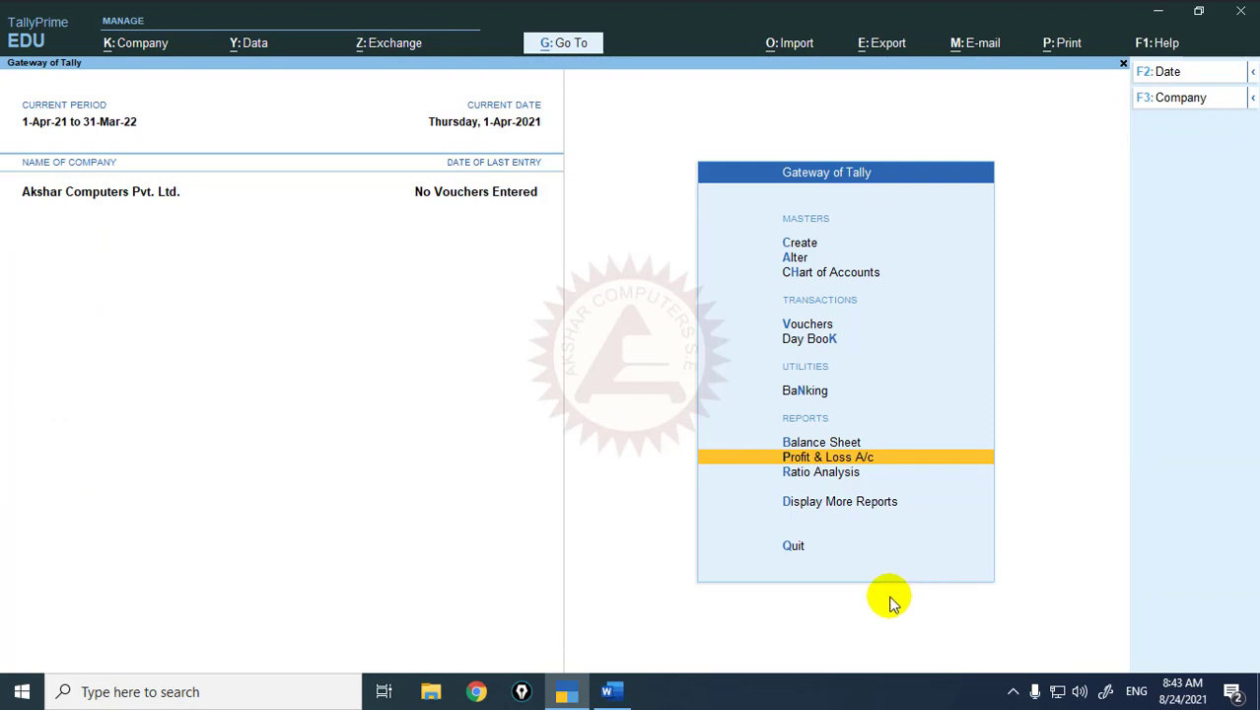
- Open the Balance Sheet in detailed view, check its total against the problem set in Word, and switch back to TallyPrime
key(b)
key(alt+F5)
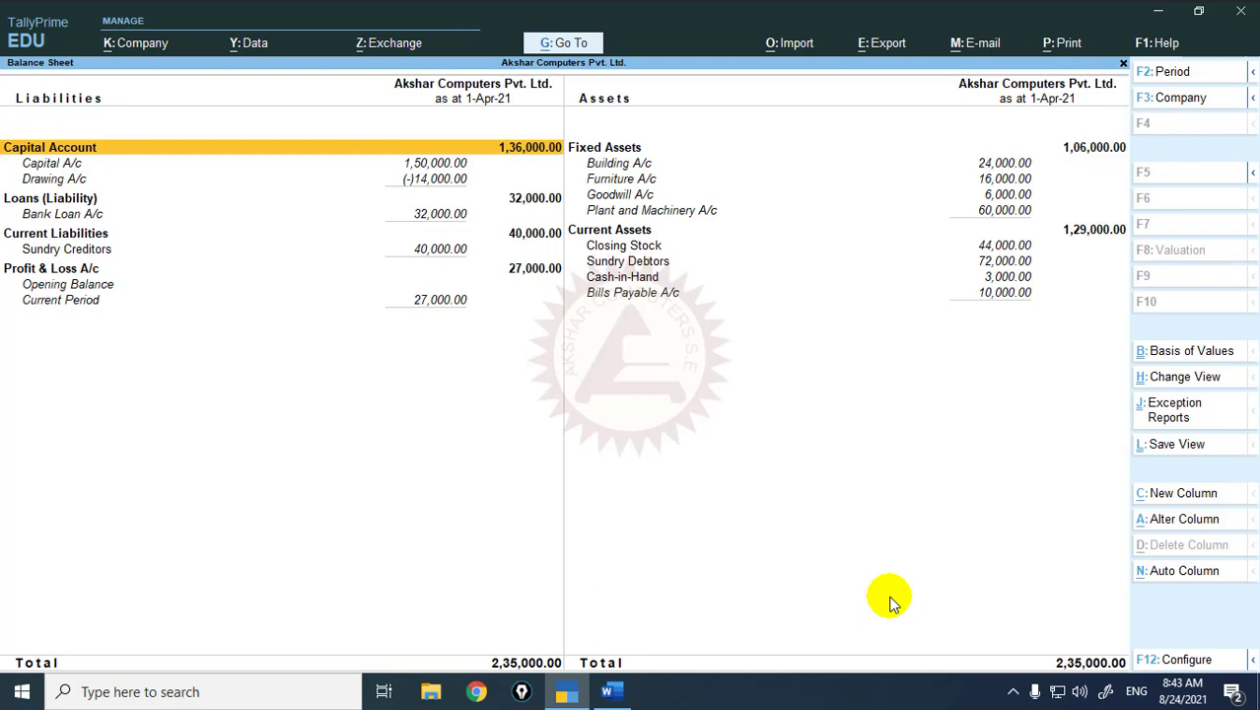
key(alt+Tab)
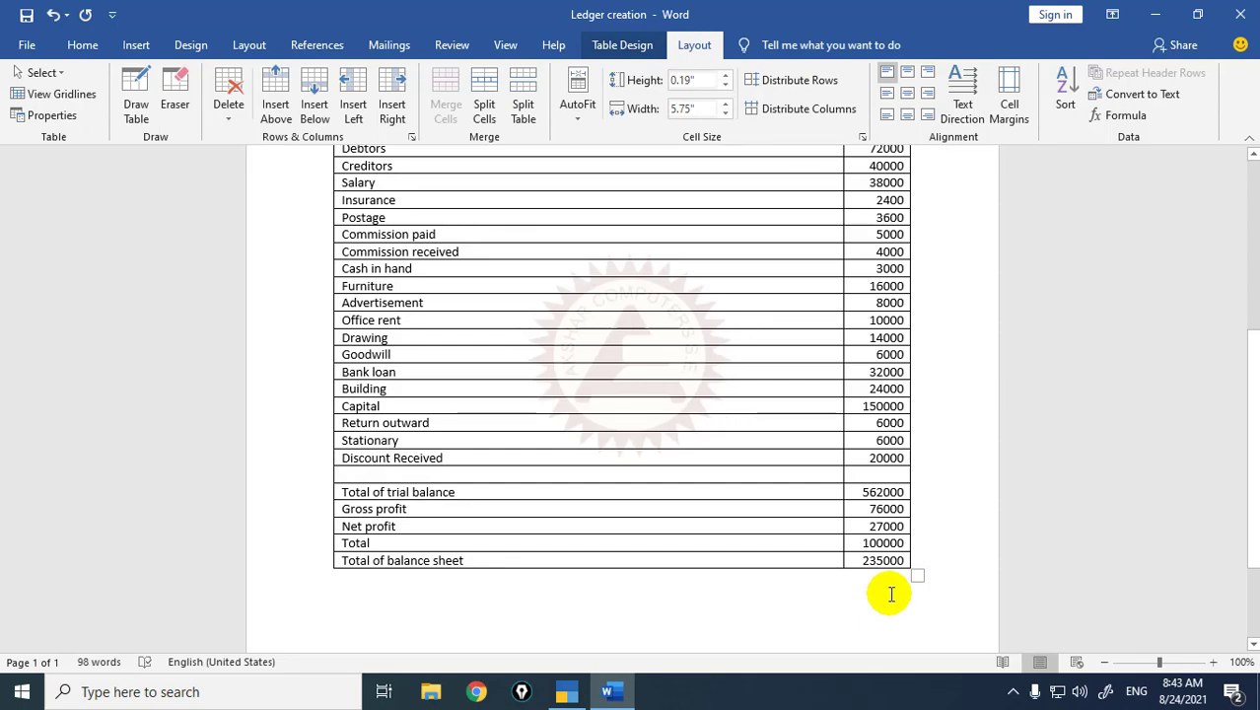
scroll(880, 526, up, 6)
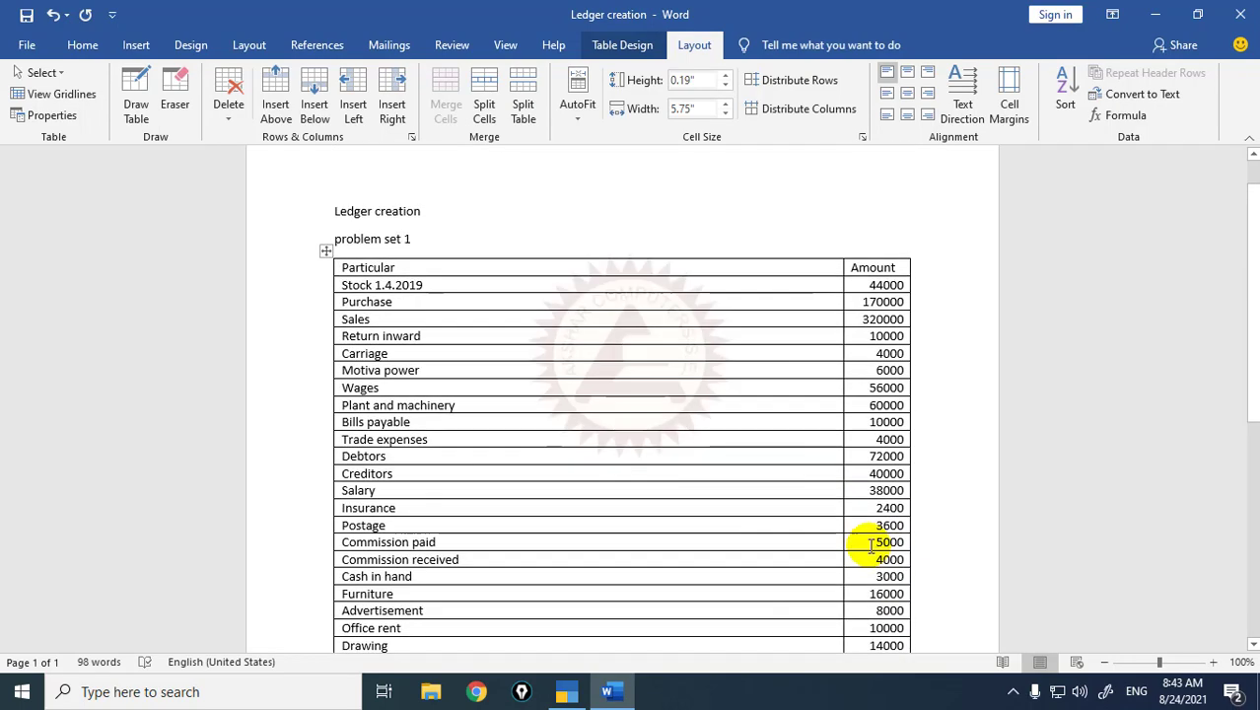
scroll(880, 542, down, 10)
key(alt+Tab)
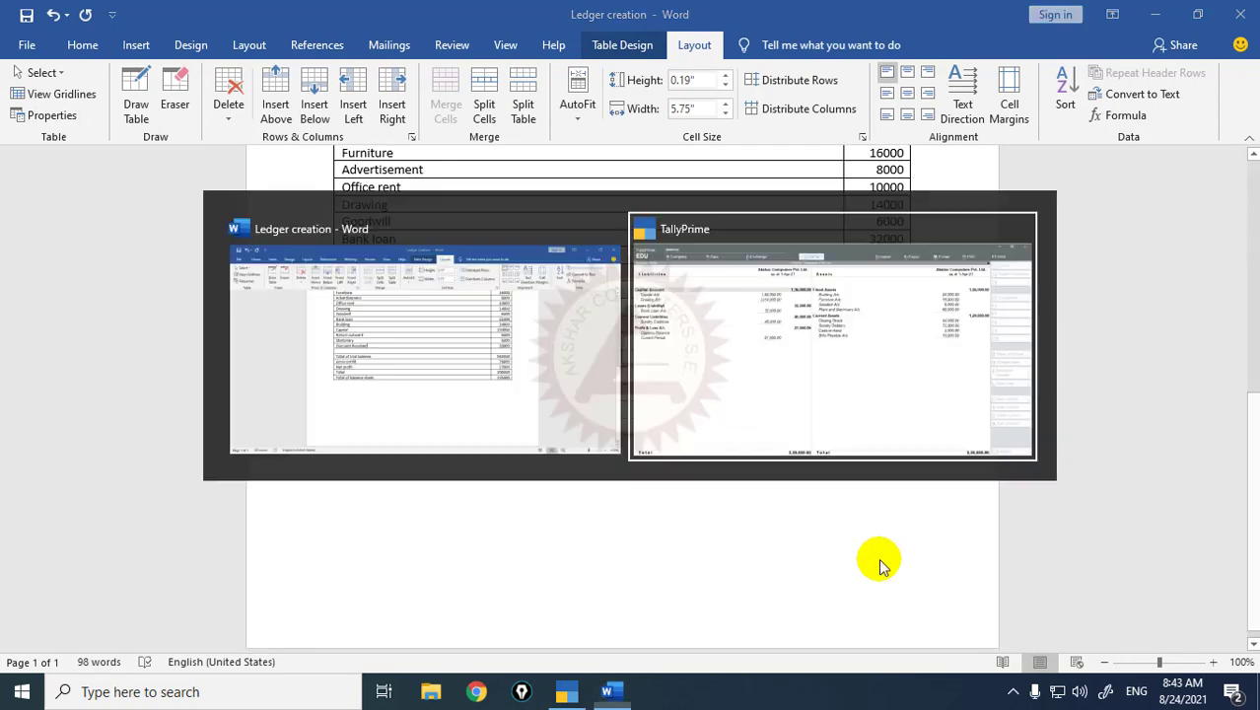